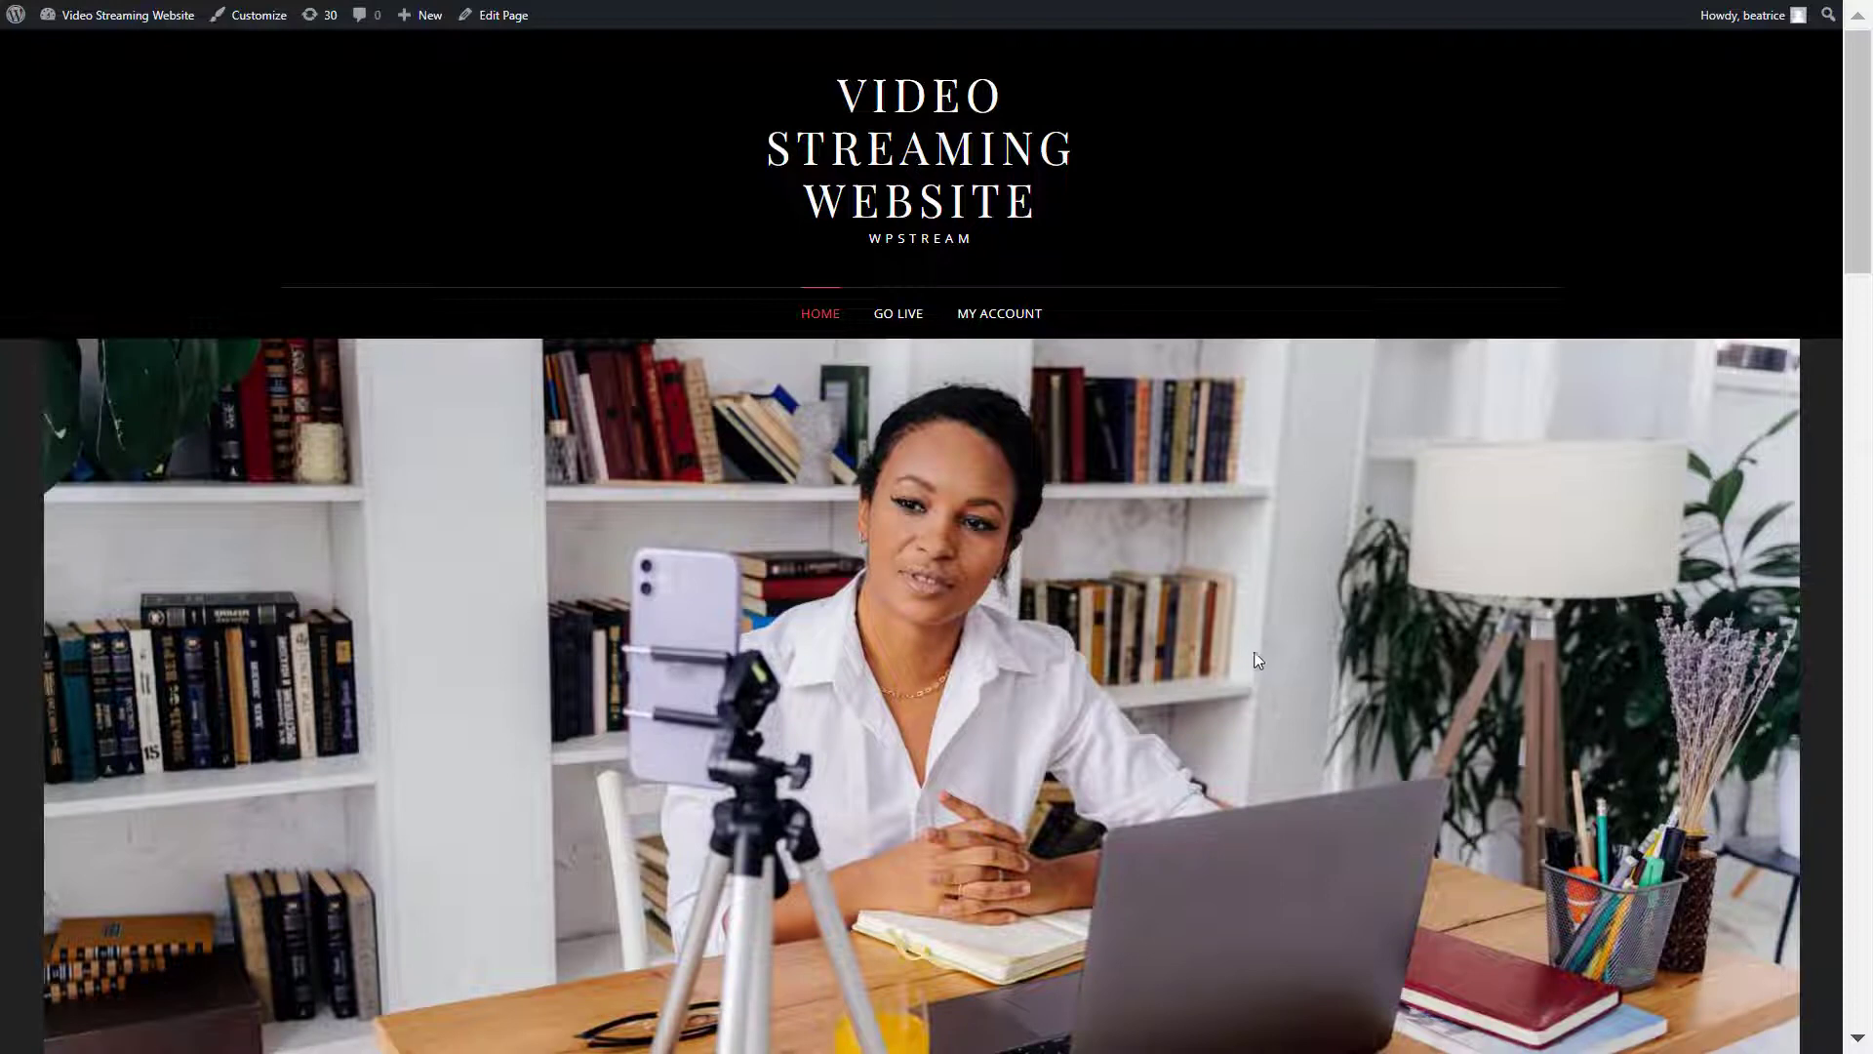
- Go from the site's front end to the About WordPress 5.9 page in the admin dashboard
{"action": "left_click", "coordinate": [29, 17]}
- Open WpStream's All Channels list, showing three free channels, all off, and no paid ones
{"action": "mouse_move", "coordinate": [161, 383]}
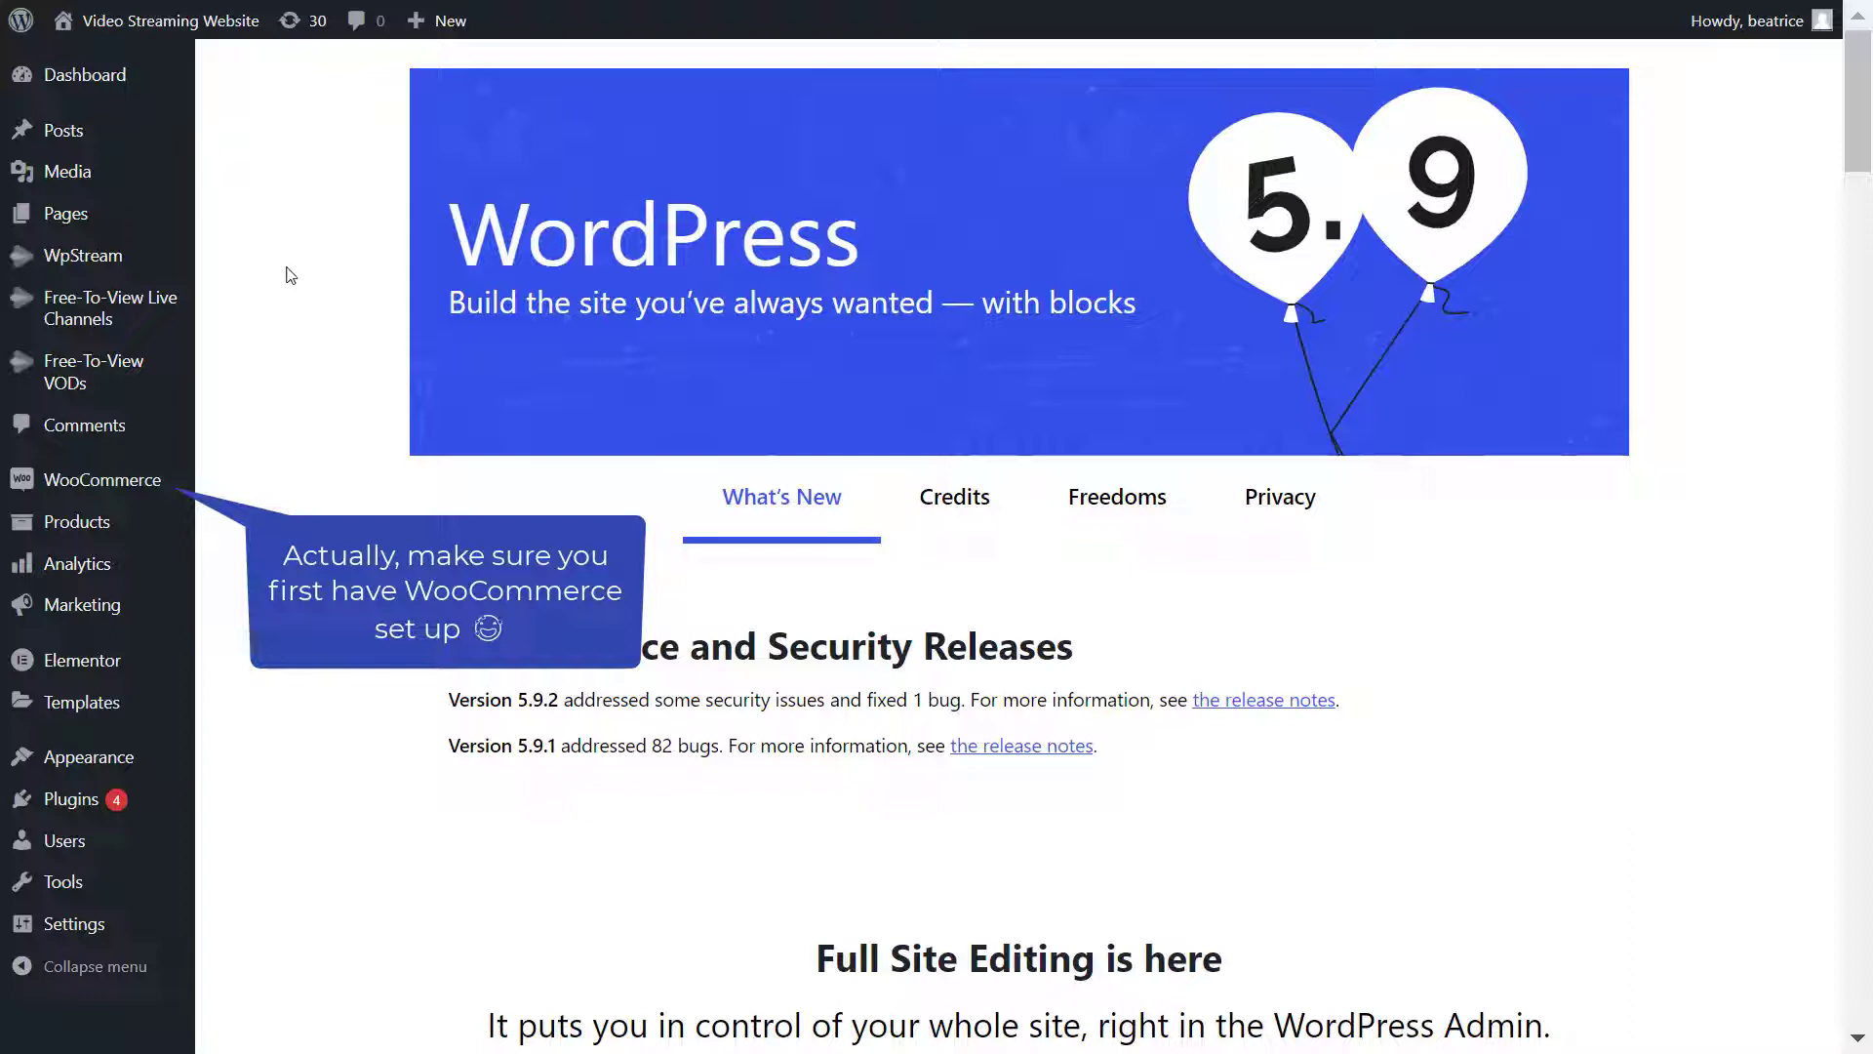
{"action": "mouse_move", "coordinate": [159, 270]}
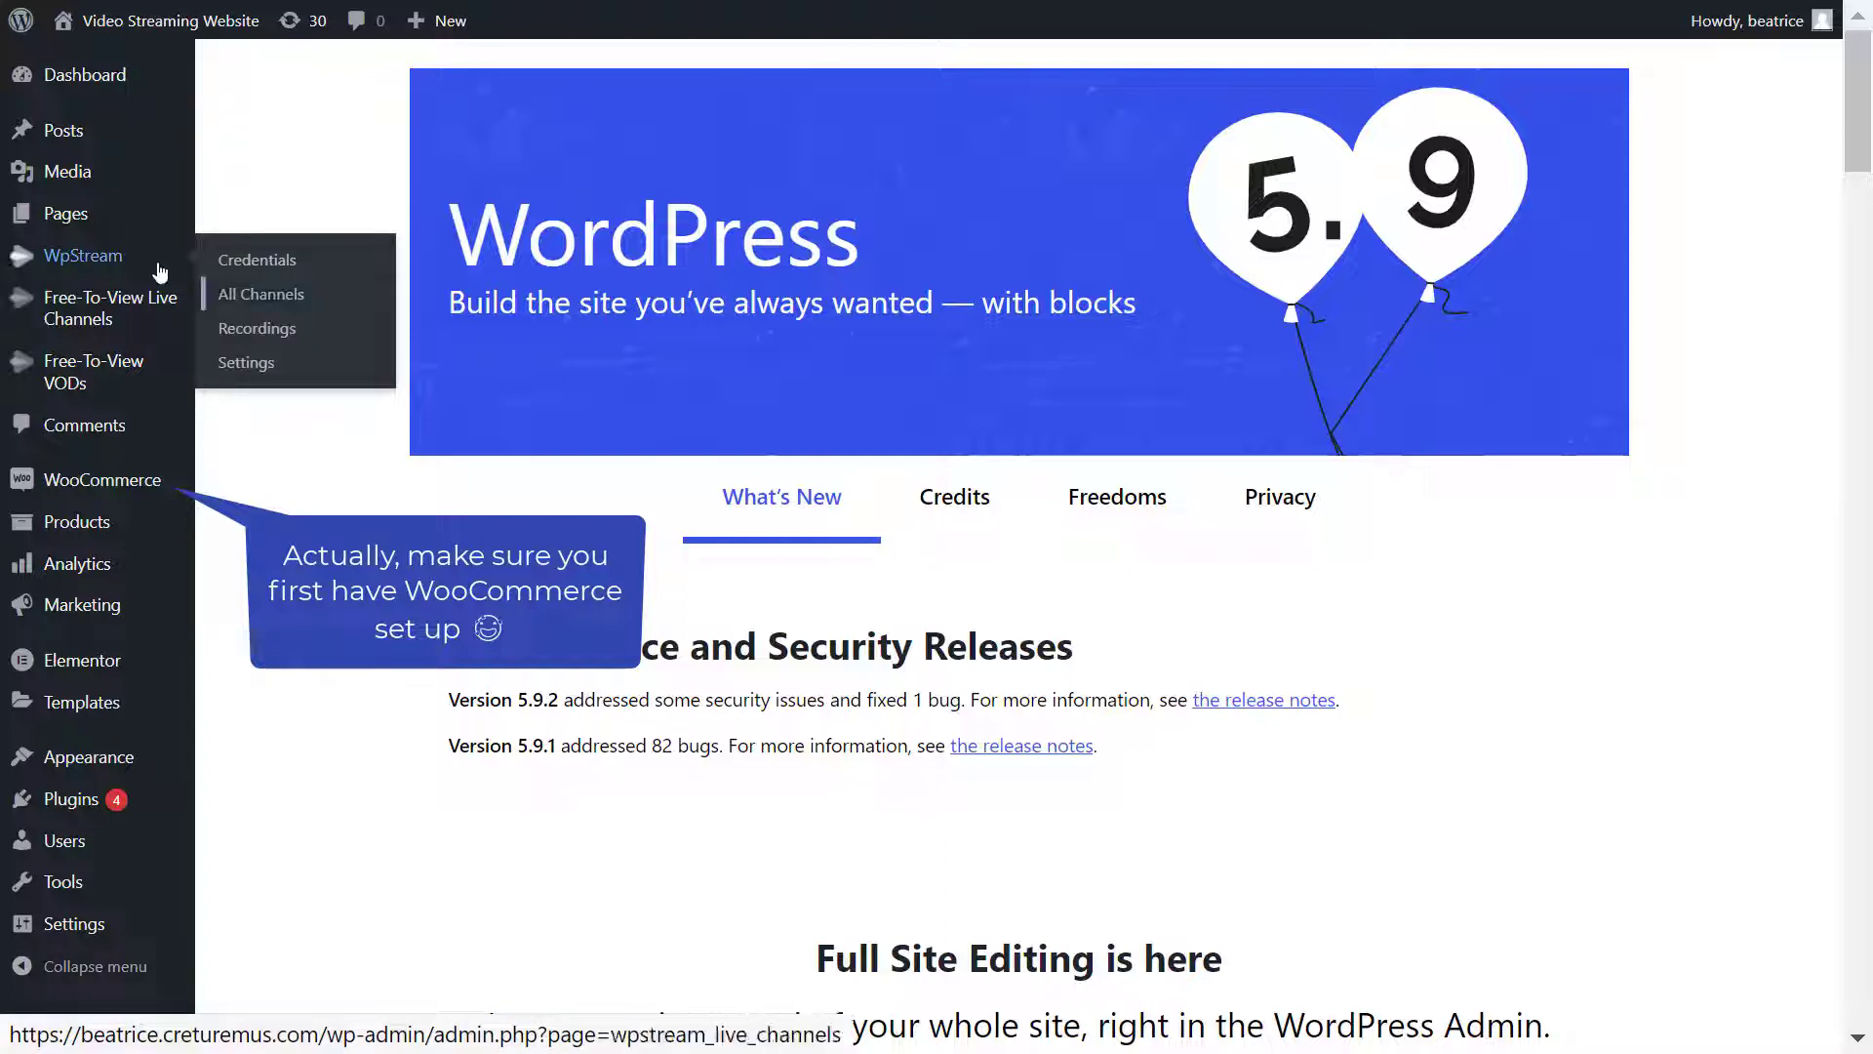
{"action": "left_click", "coordinate": [322, 313]}
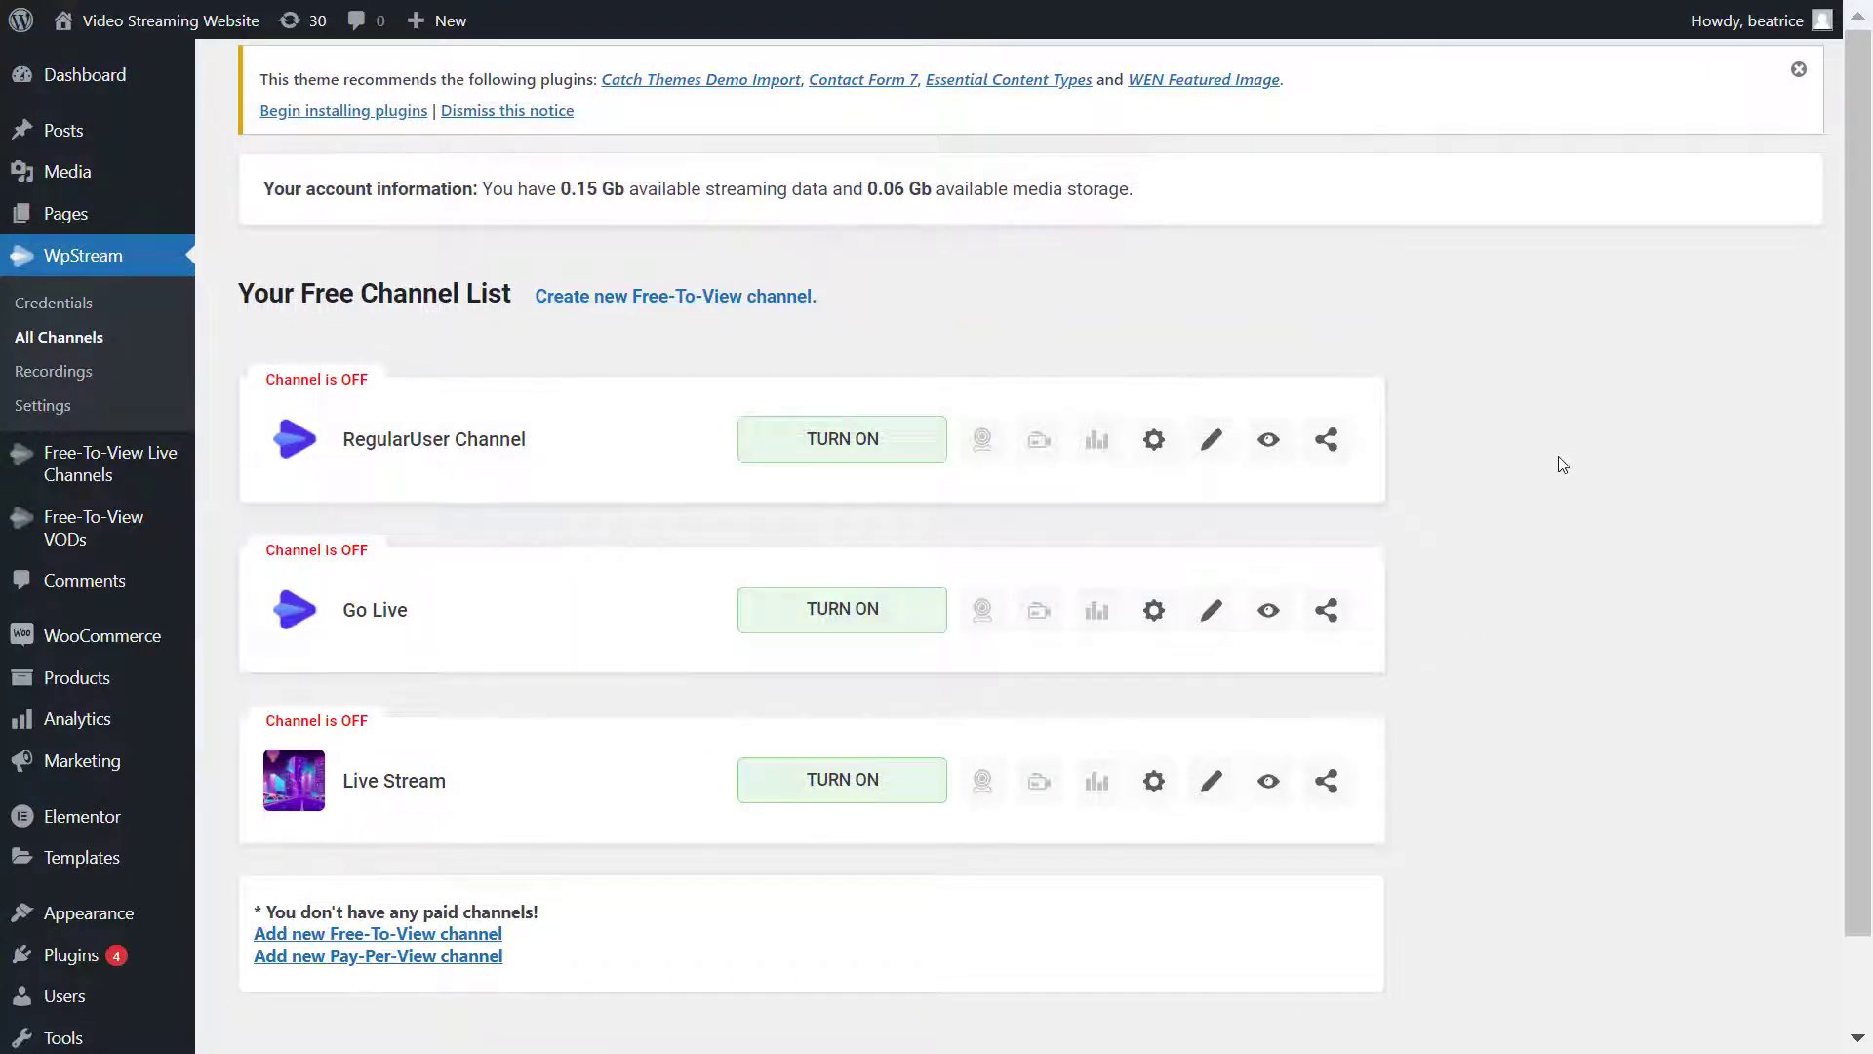
{"action": "scroll", "coordinate": [1559, 455], "scroll_direction": "down", "scroll_amount": 1}
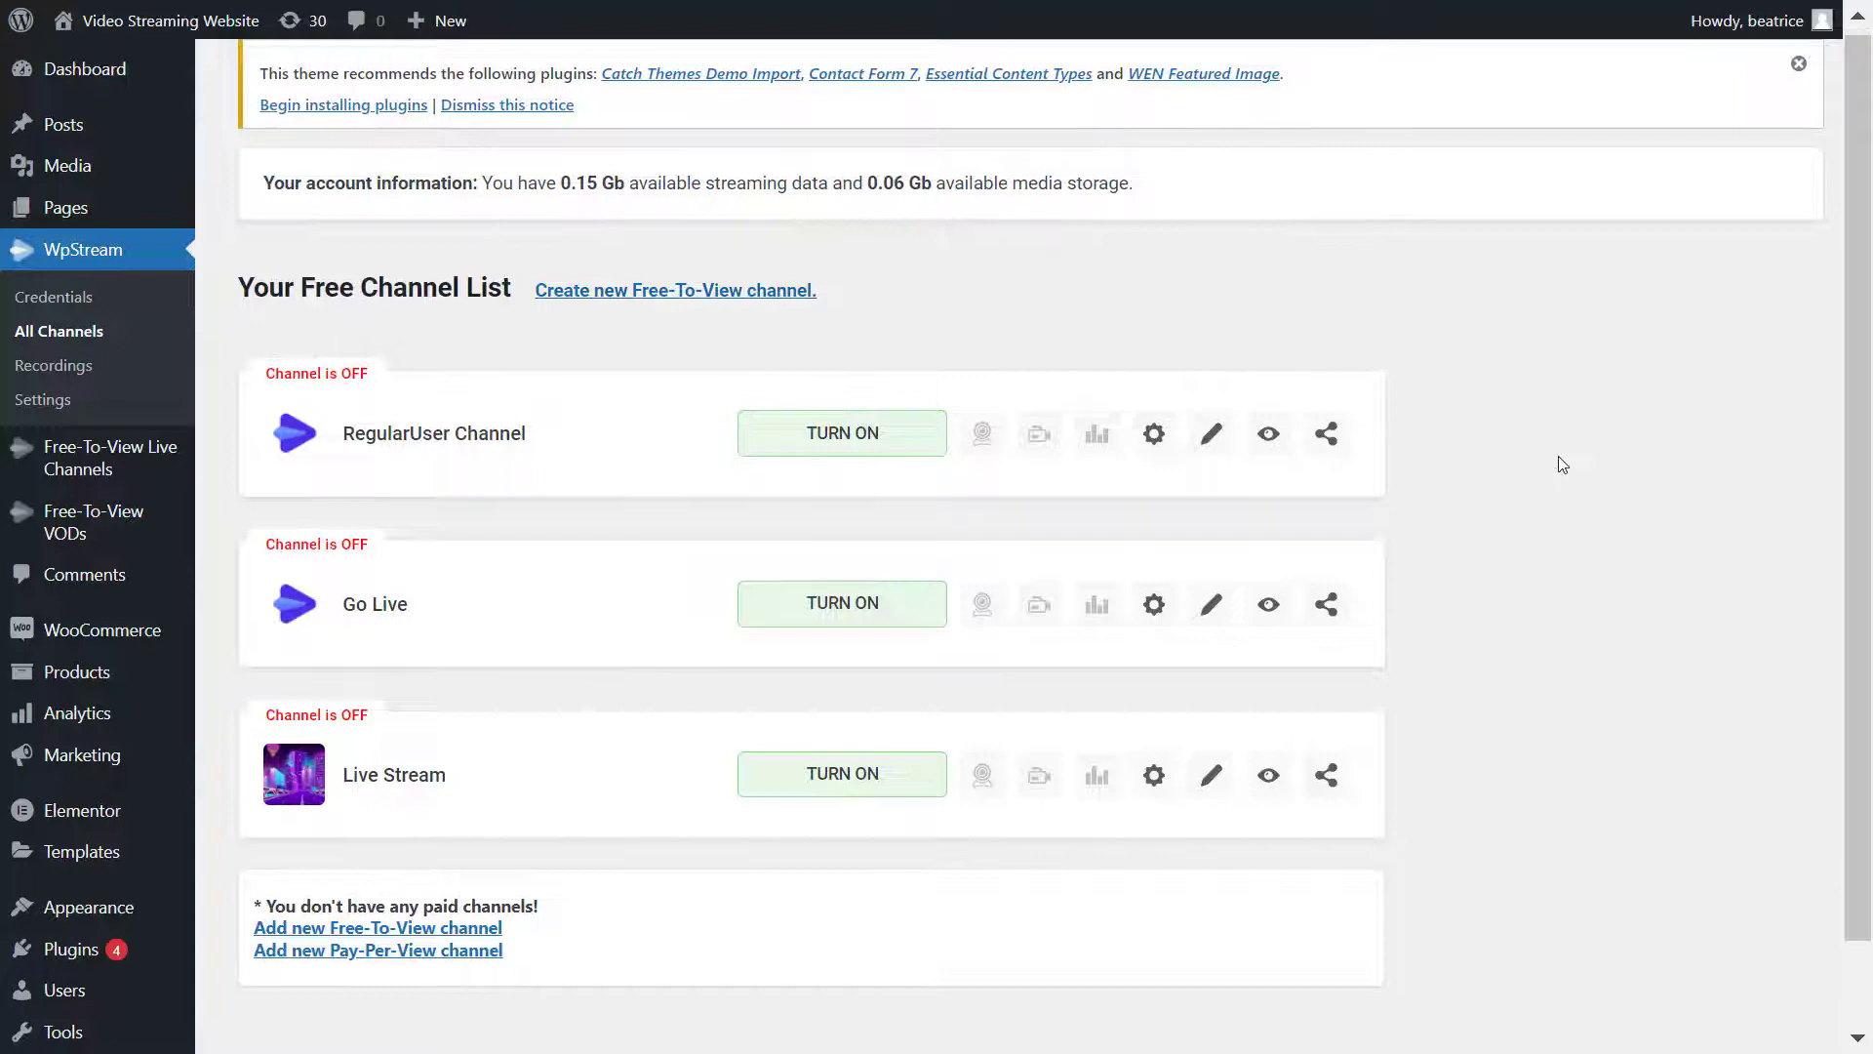
{"action": "scroll", "coordinate": [487, 844], "scroll_direction": "down", "scroll_amount": 1}
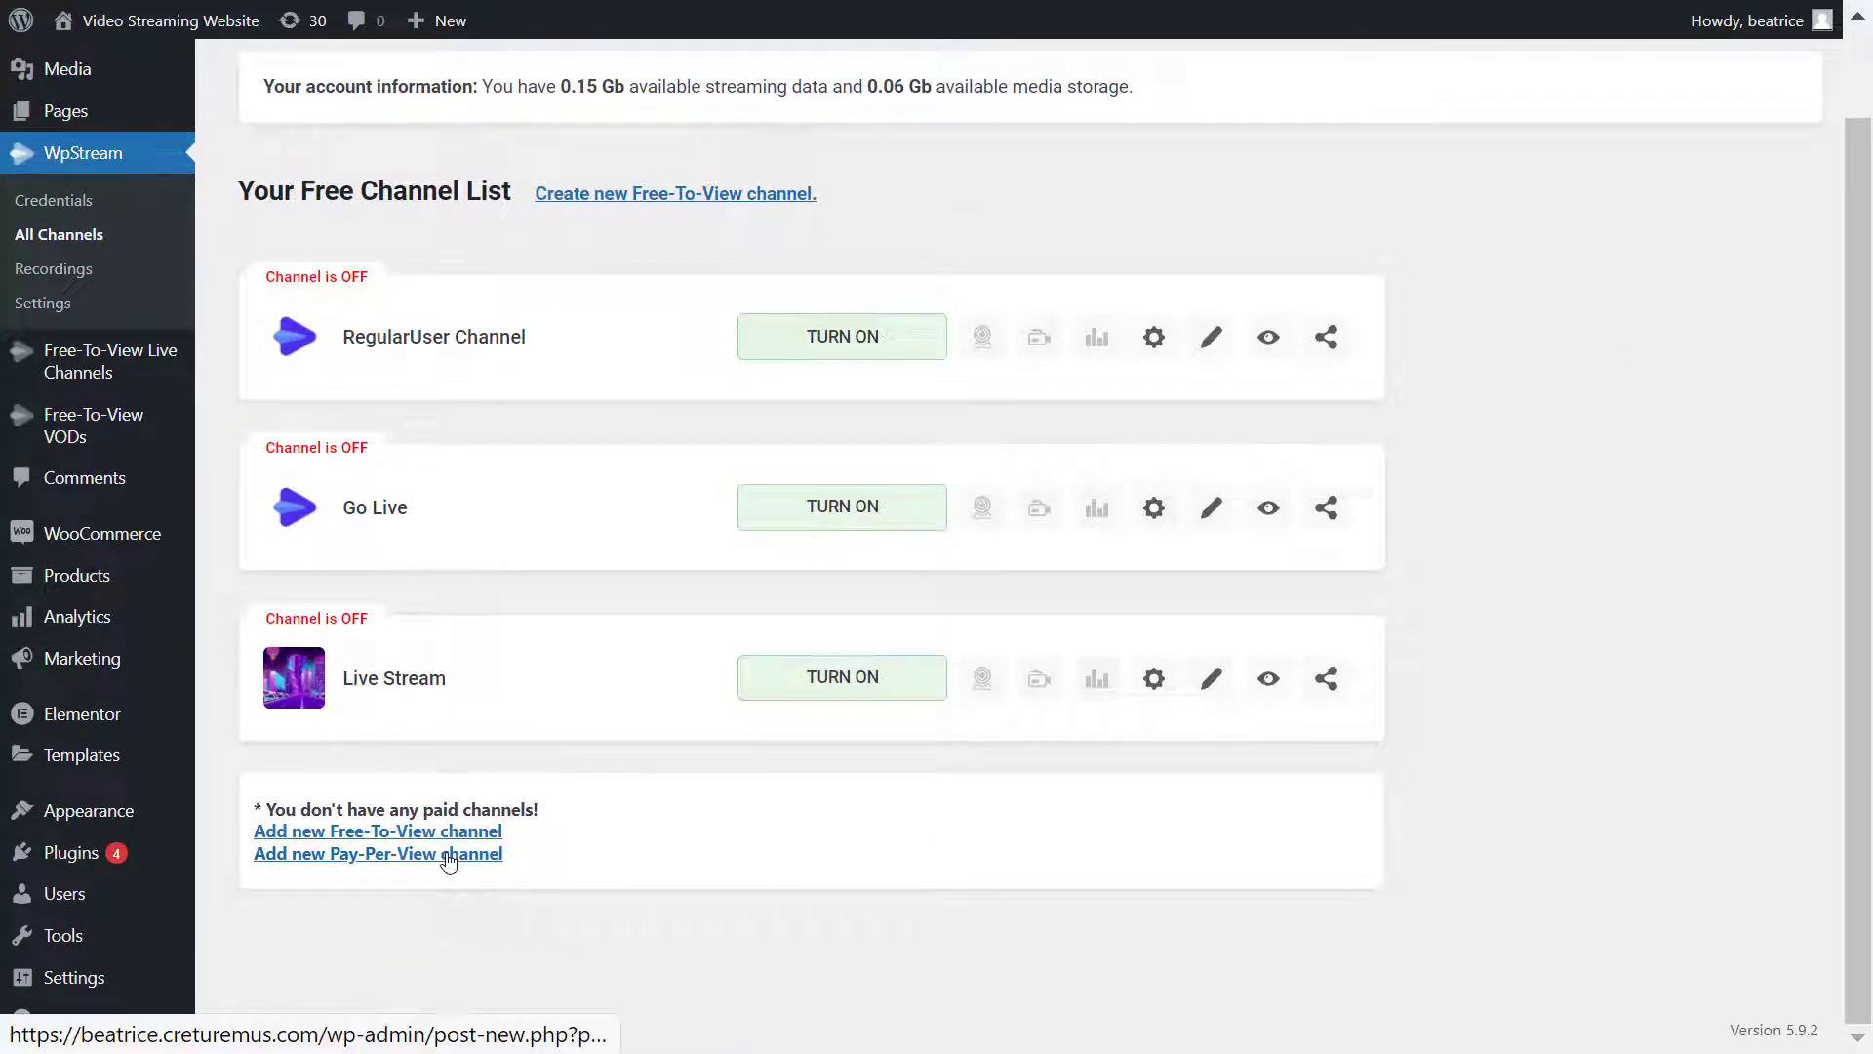
- Start a new pay-per-view channel titled 'Pay-Per-View Live' with a one-line podcast show description
{"action": "left_click", "coordinate": [448, 855]}
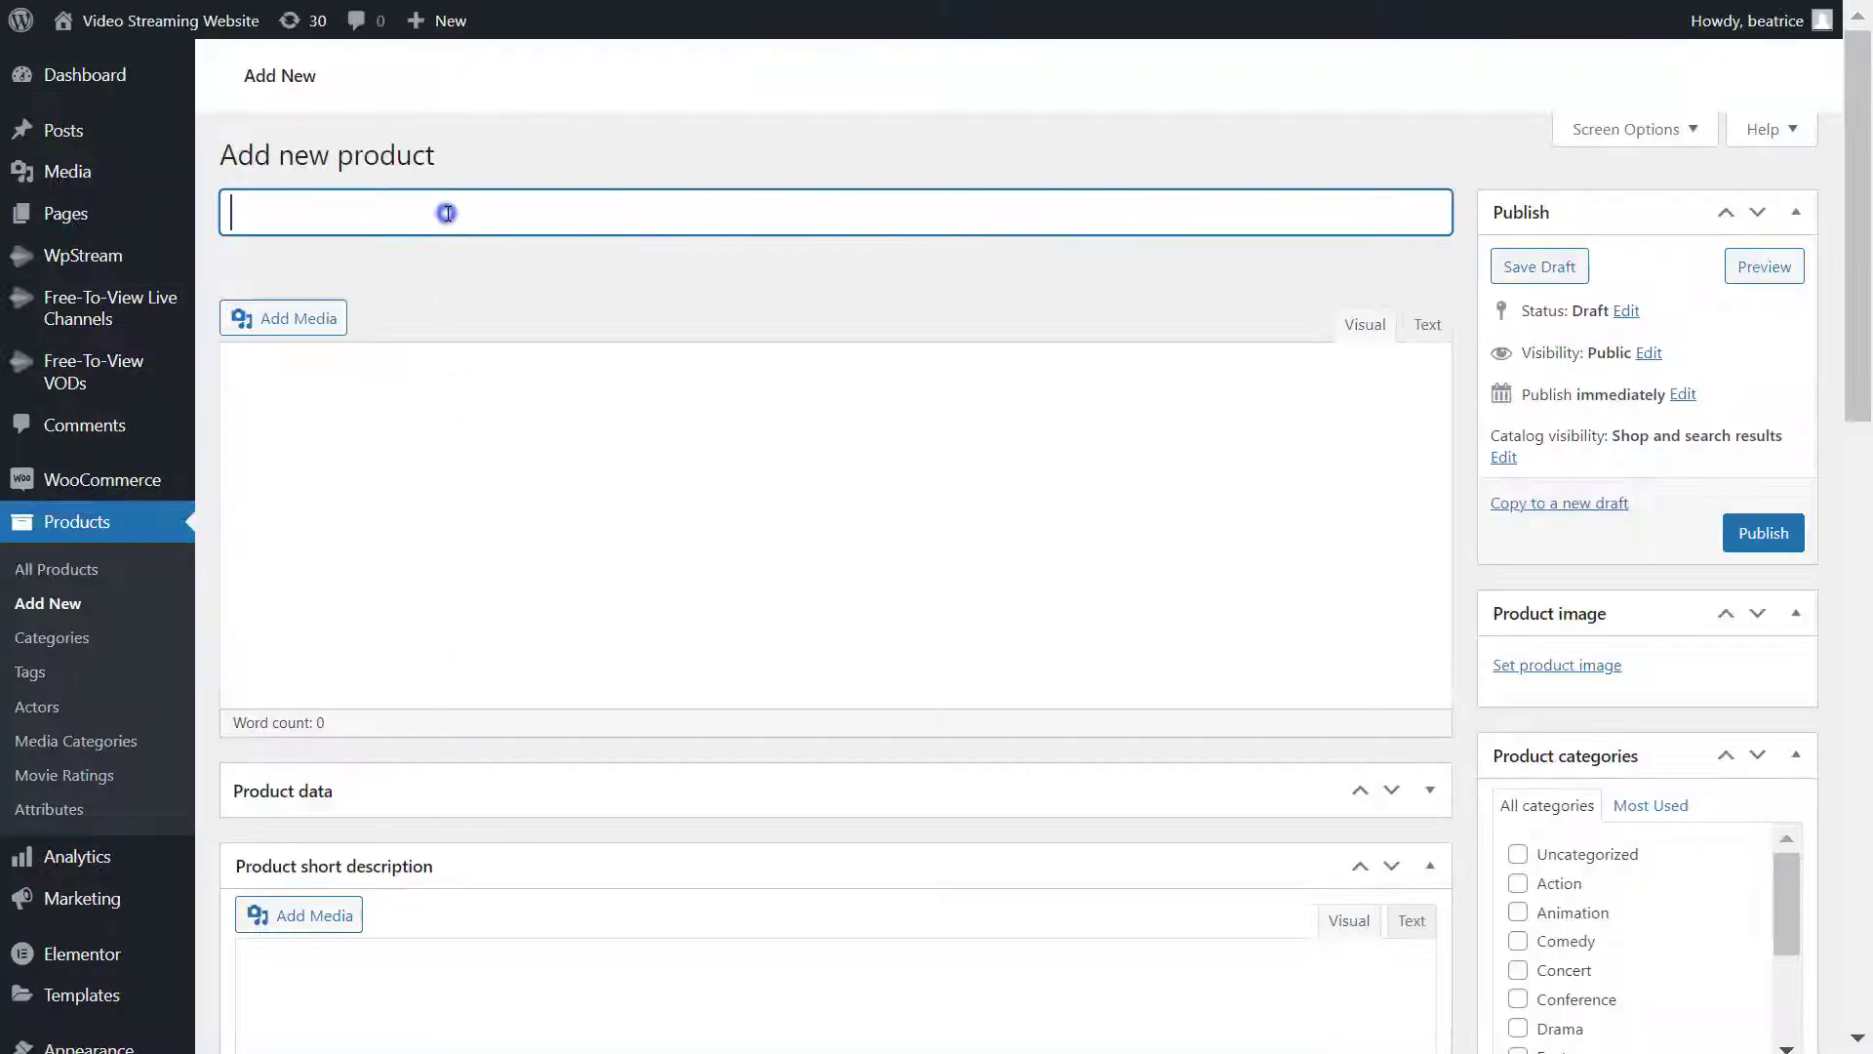
{"action": "type", "text": "Pay"}
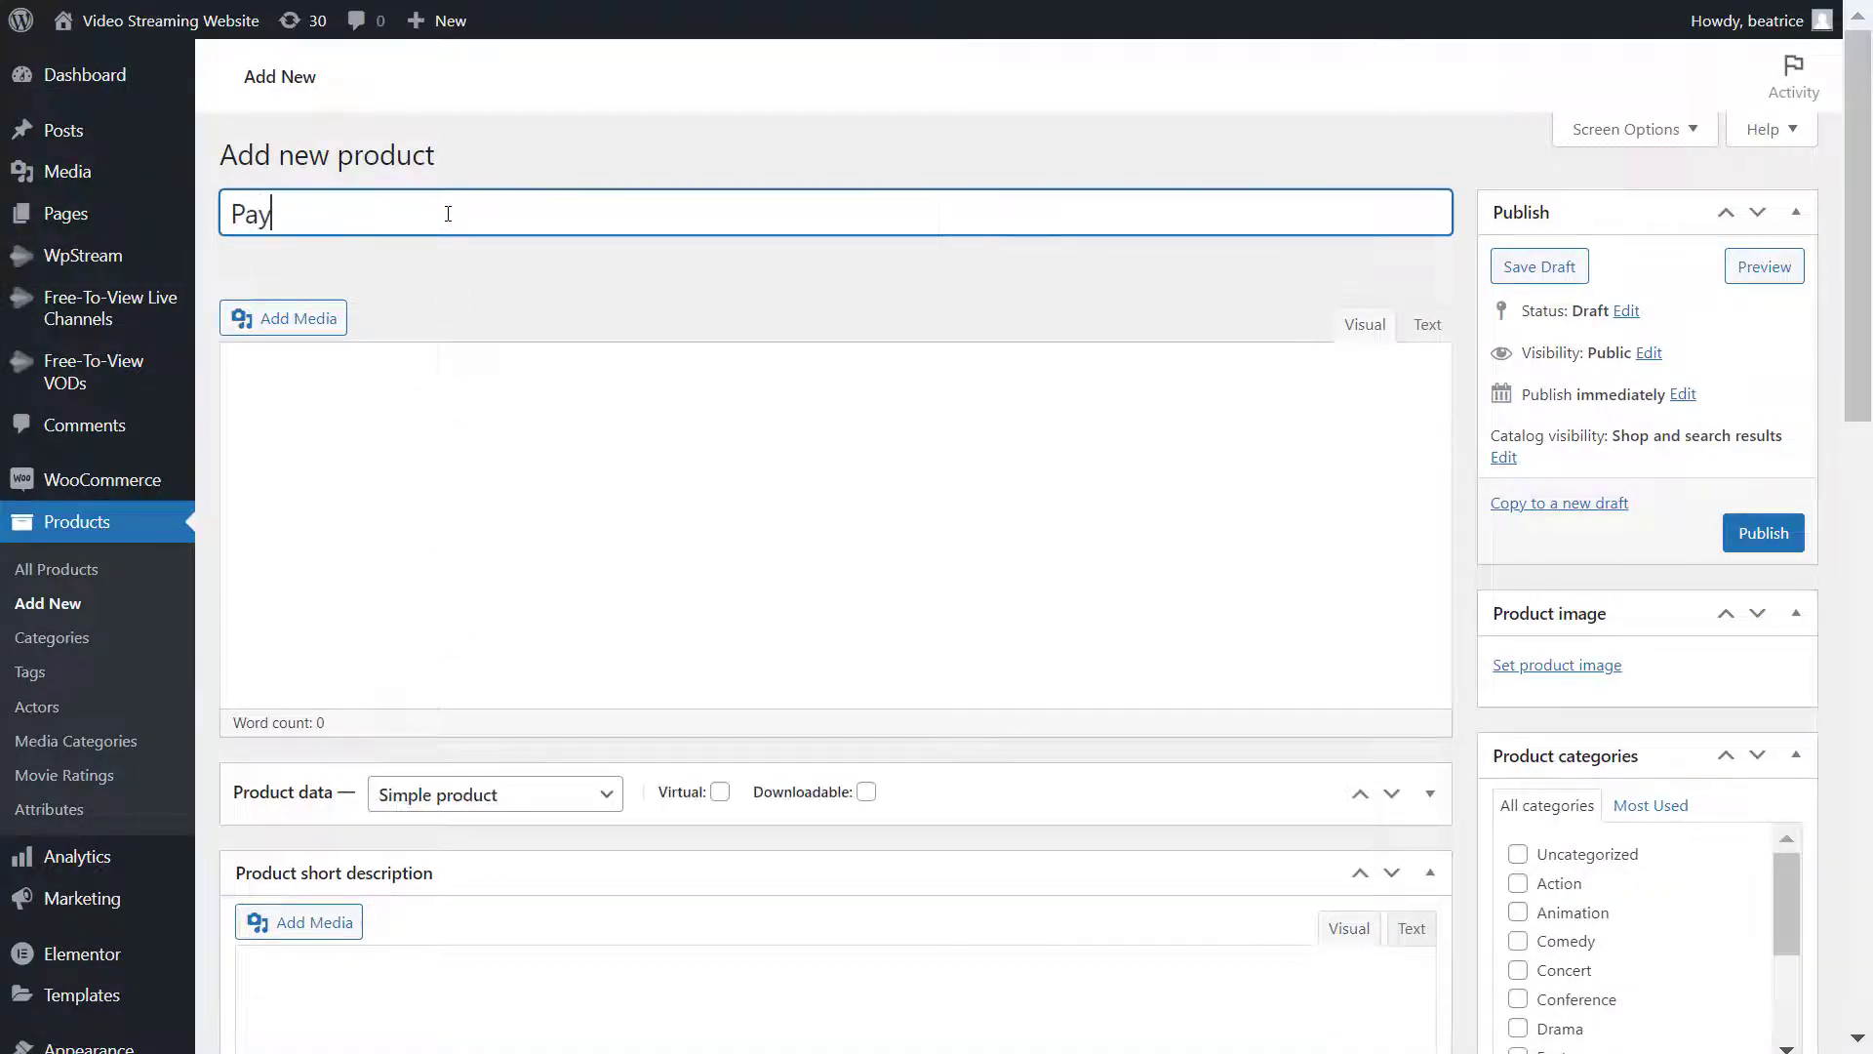
{"action": "type", "text": "-Per-V"}
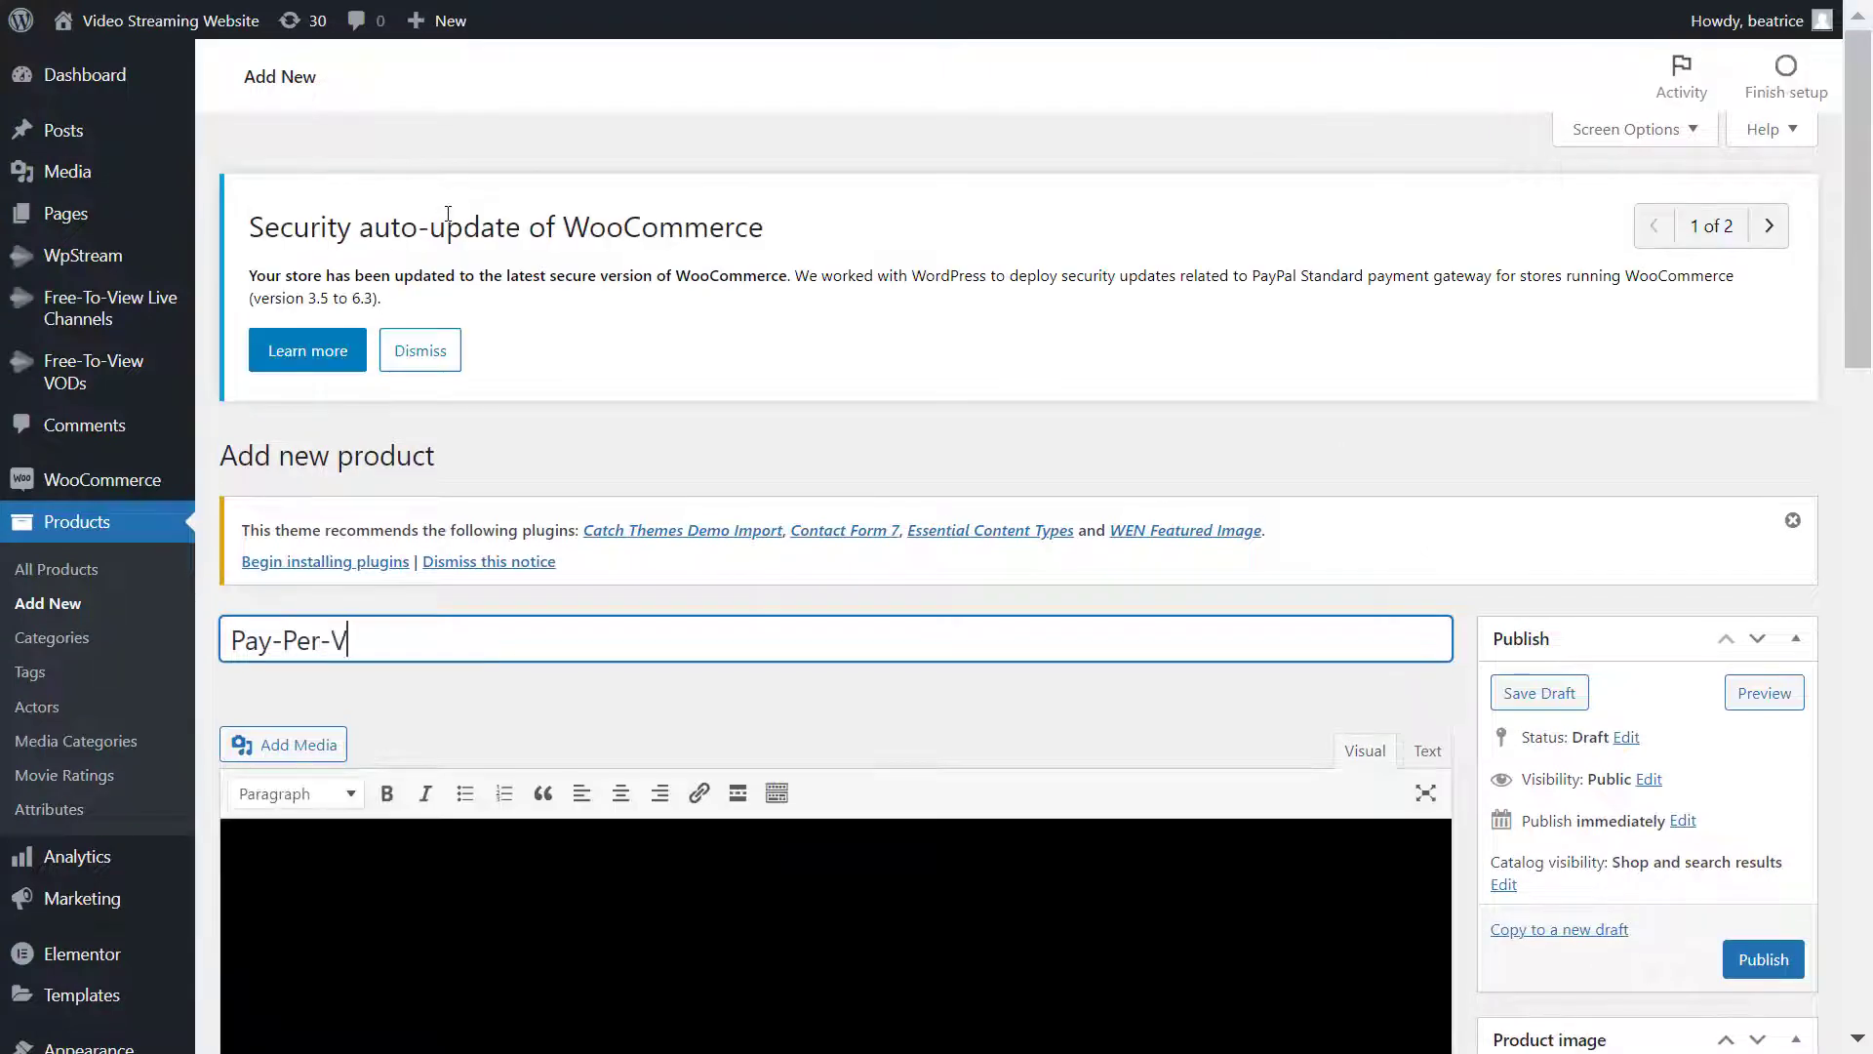
{"action": "type", "text": "iew Live"}
{"action": "scroll", "coordinate": [546, 390], "scroll_direction": "down", "scroll_amount": 3}
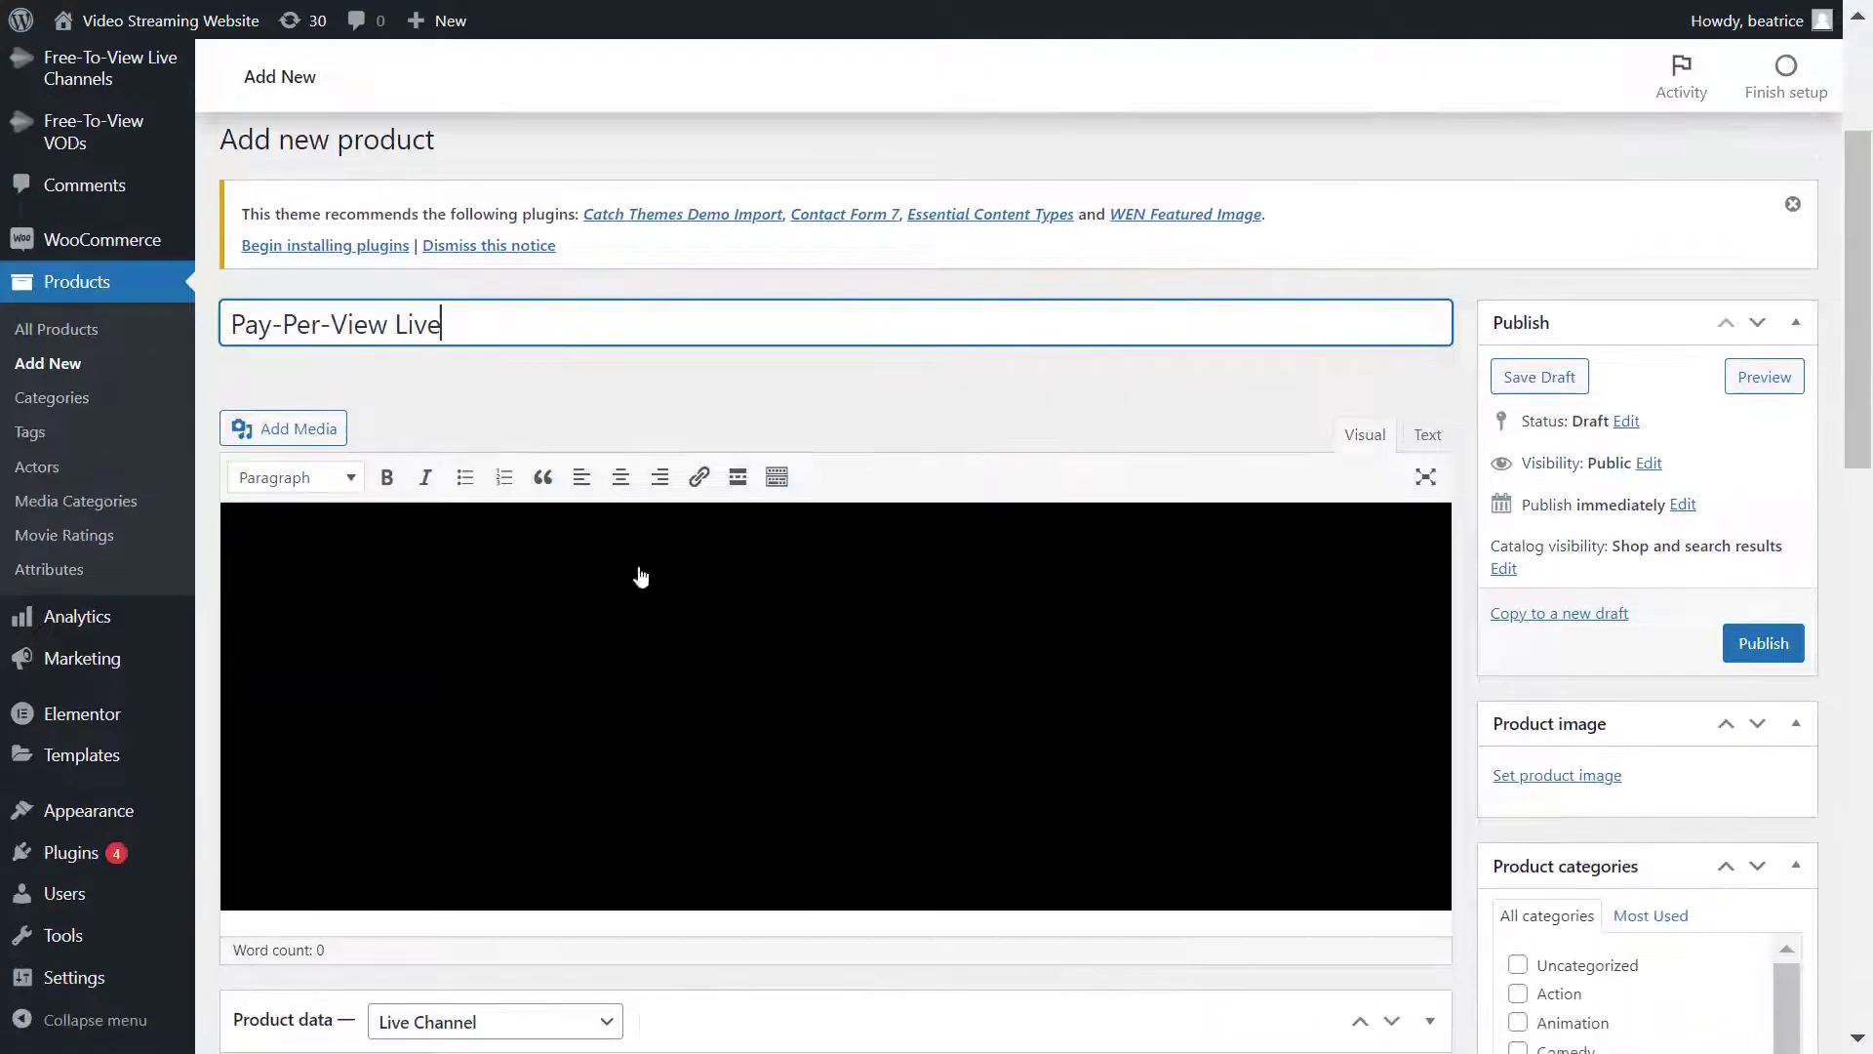
{"action": "left_click", "coordinate": [638, 566]}
{"action": "type", "text": "This is our podcast show ft Carmen."}
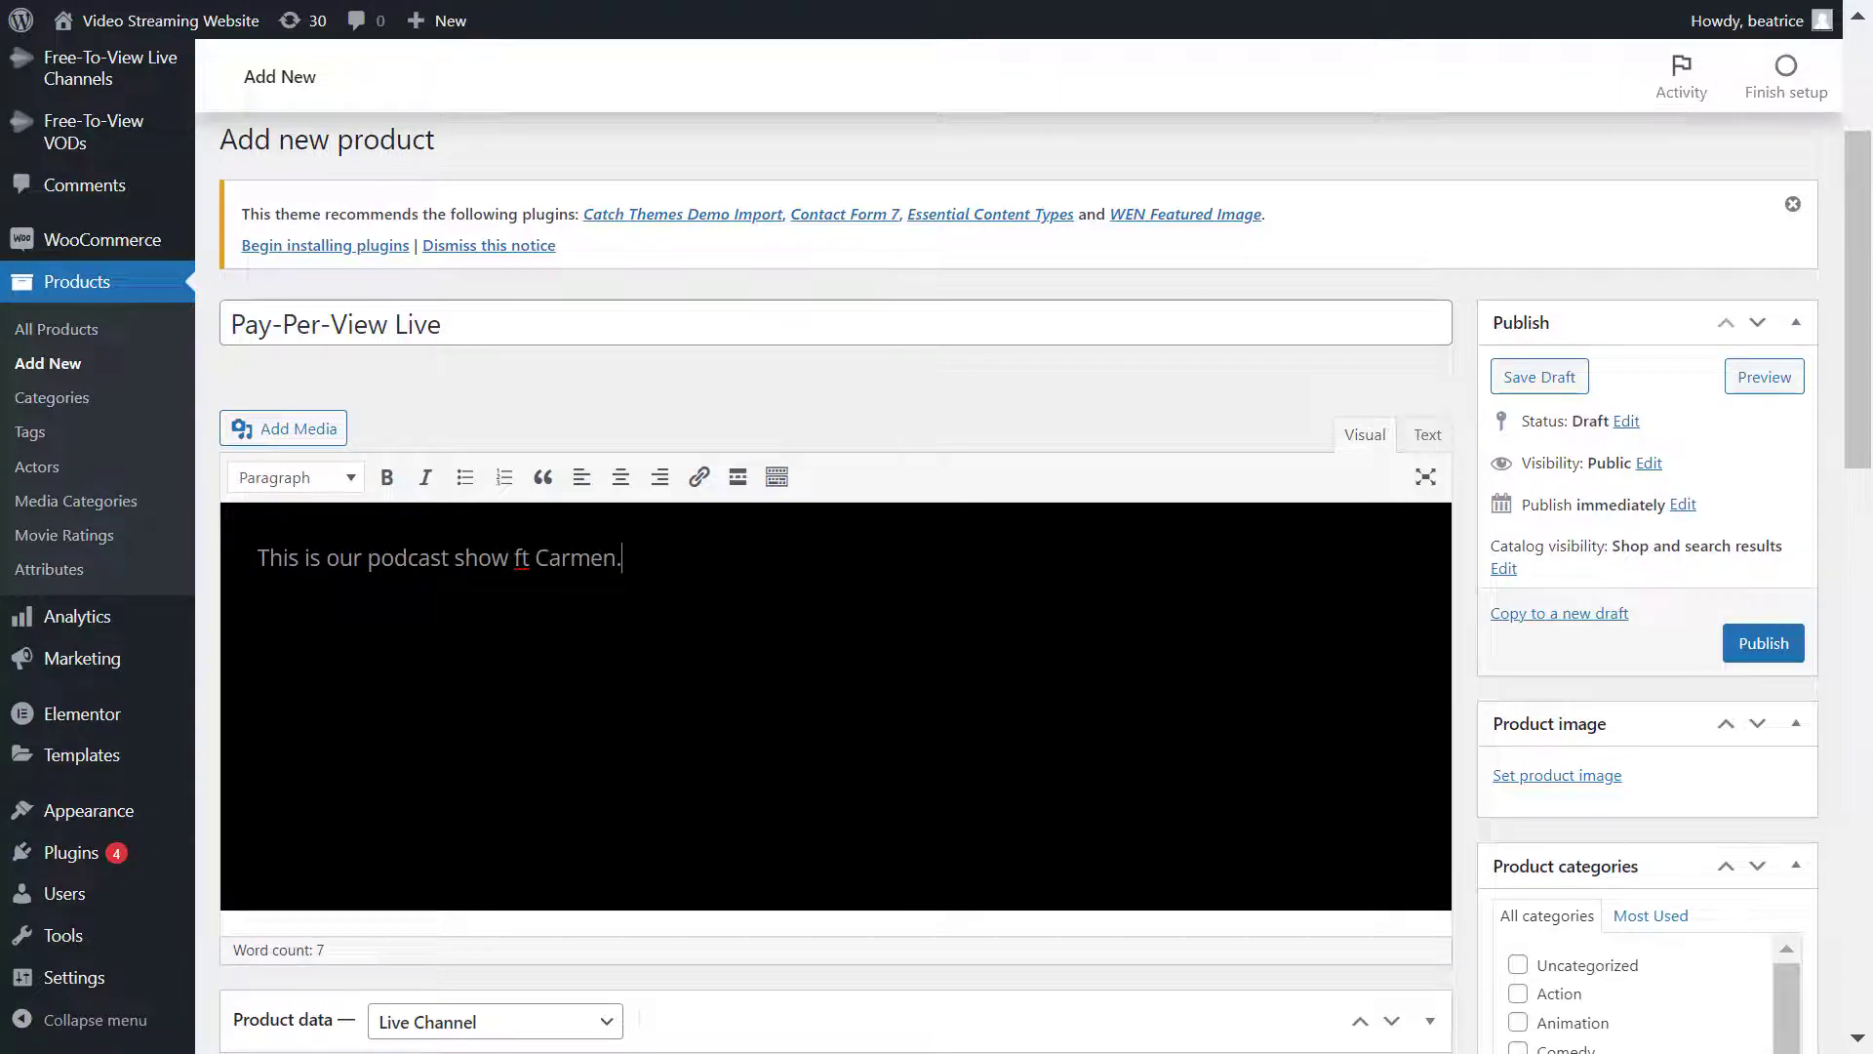
- Keep Live Channel as the product type and set the regular price to 5
{"action": "scroll", "coordinate": [634, 564], "scroll_direction": "down", "scroll_amount": 5}
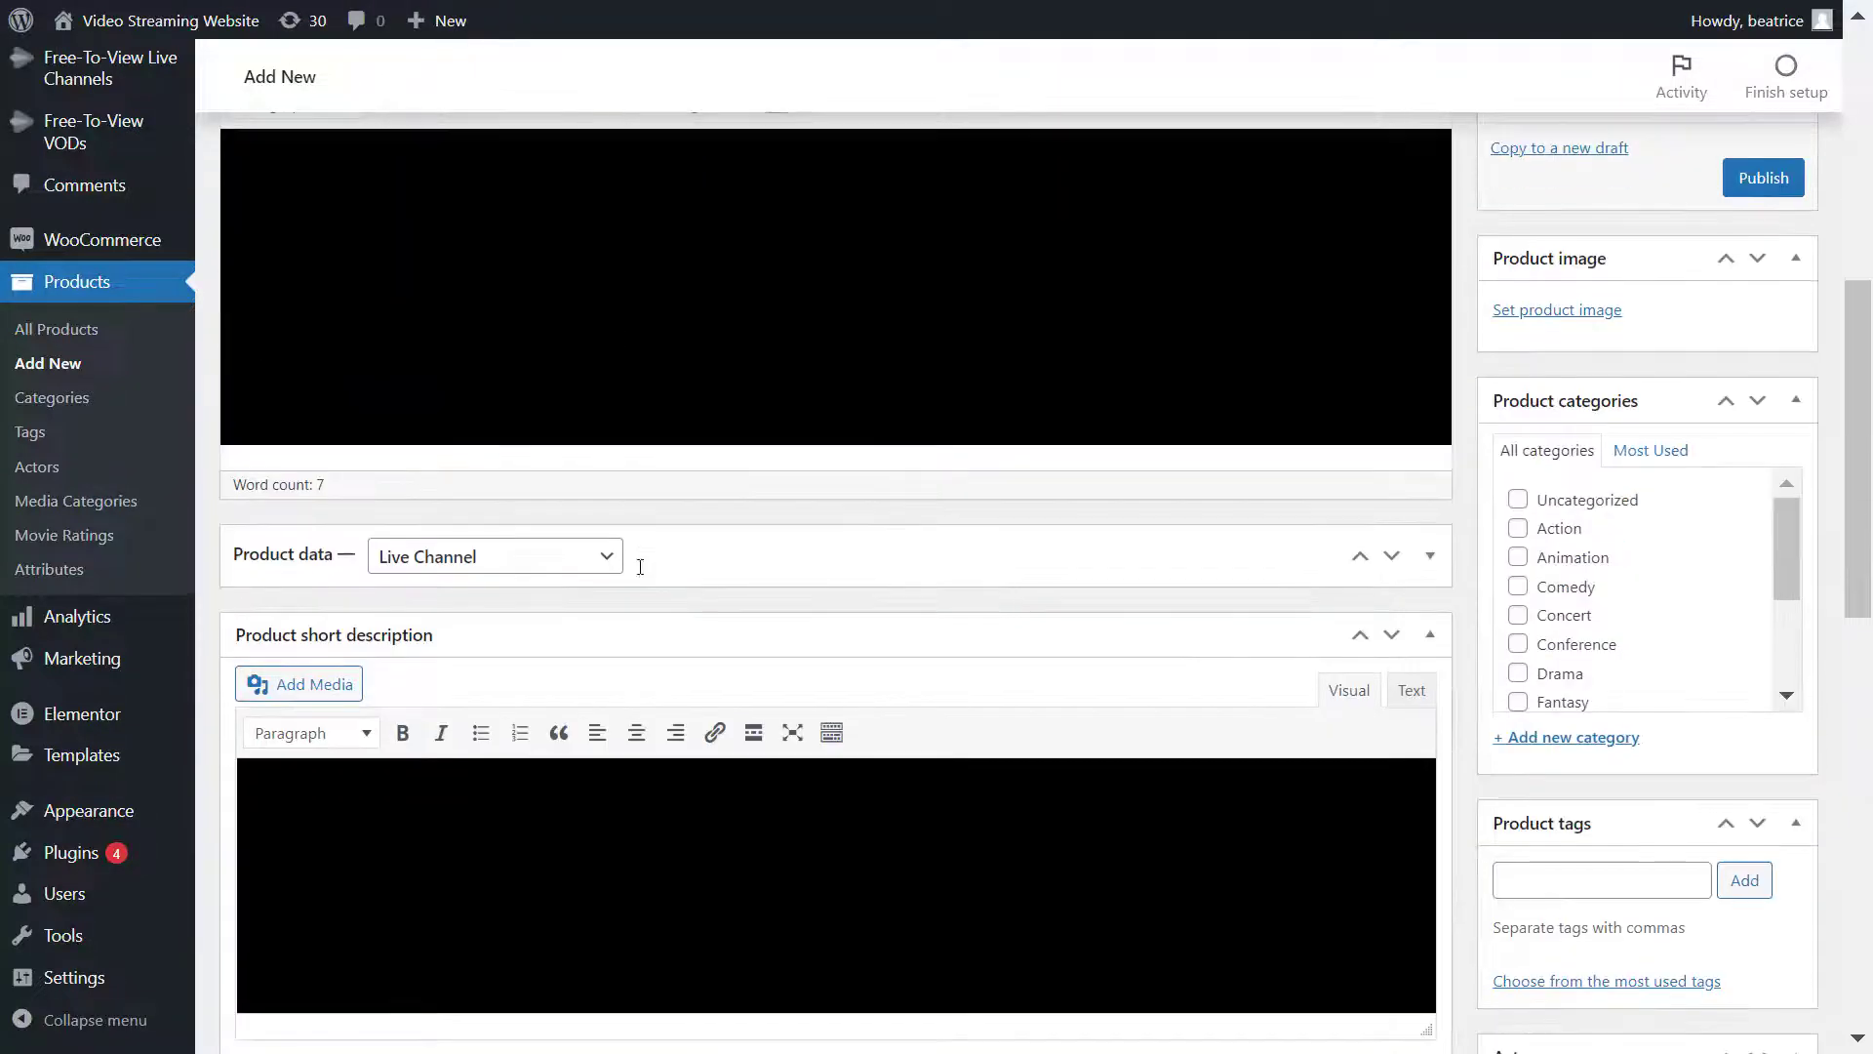
{"action": "left_click", "coordinate": [570, 570]}
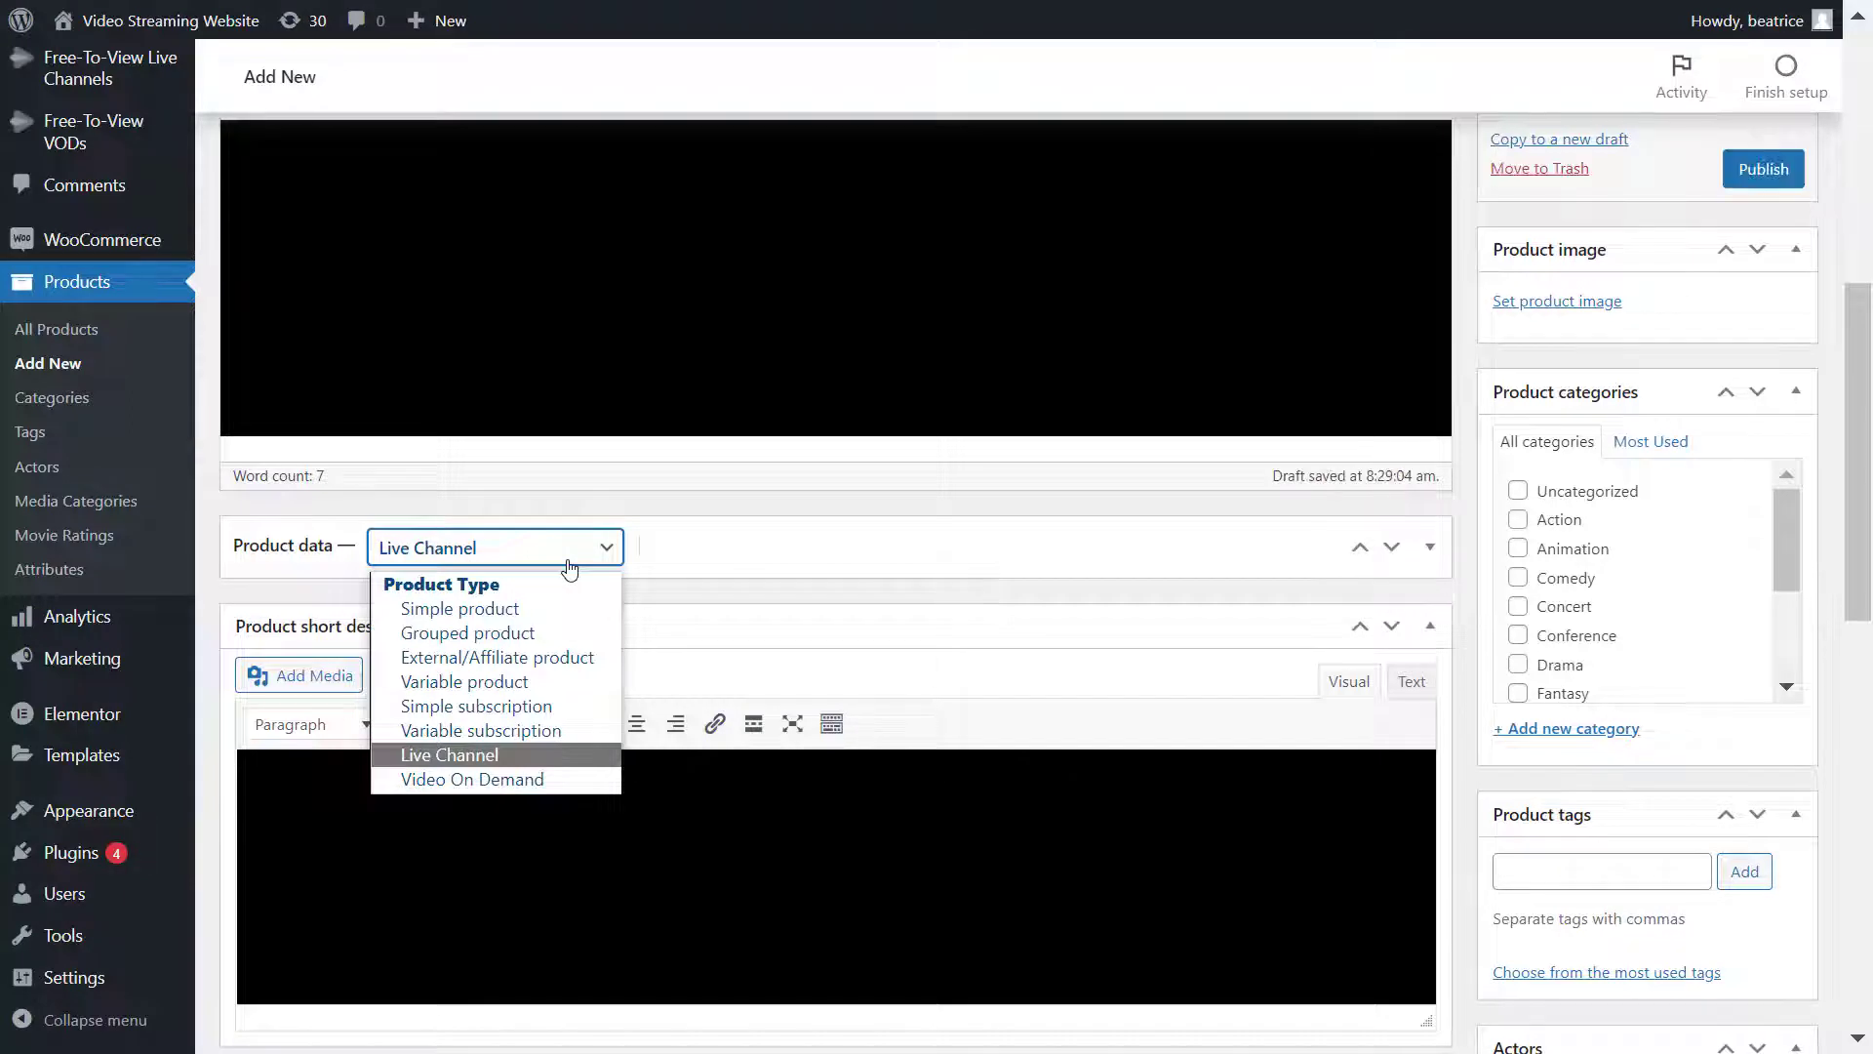
{"action": "left_click", "coordinate": [570, 562]}
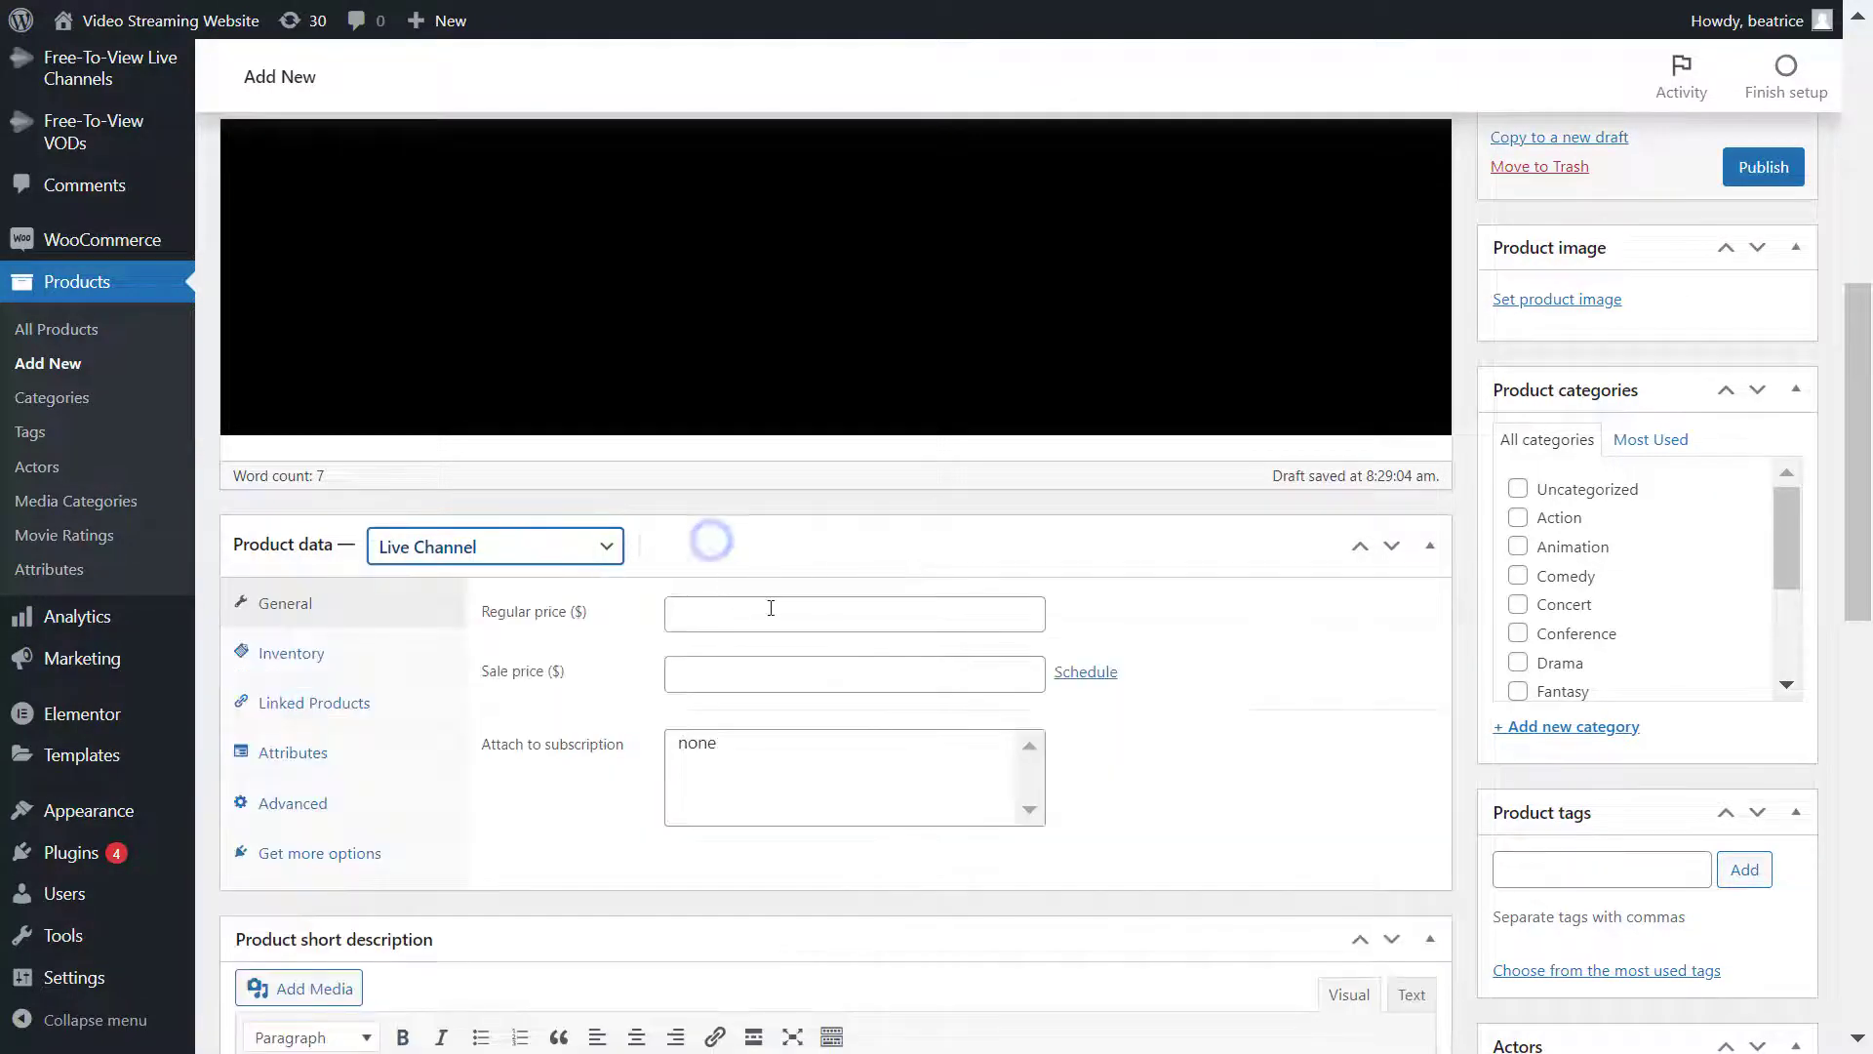
{"action": "left_click", "coordinate": [764, 617]}
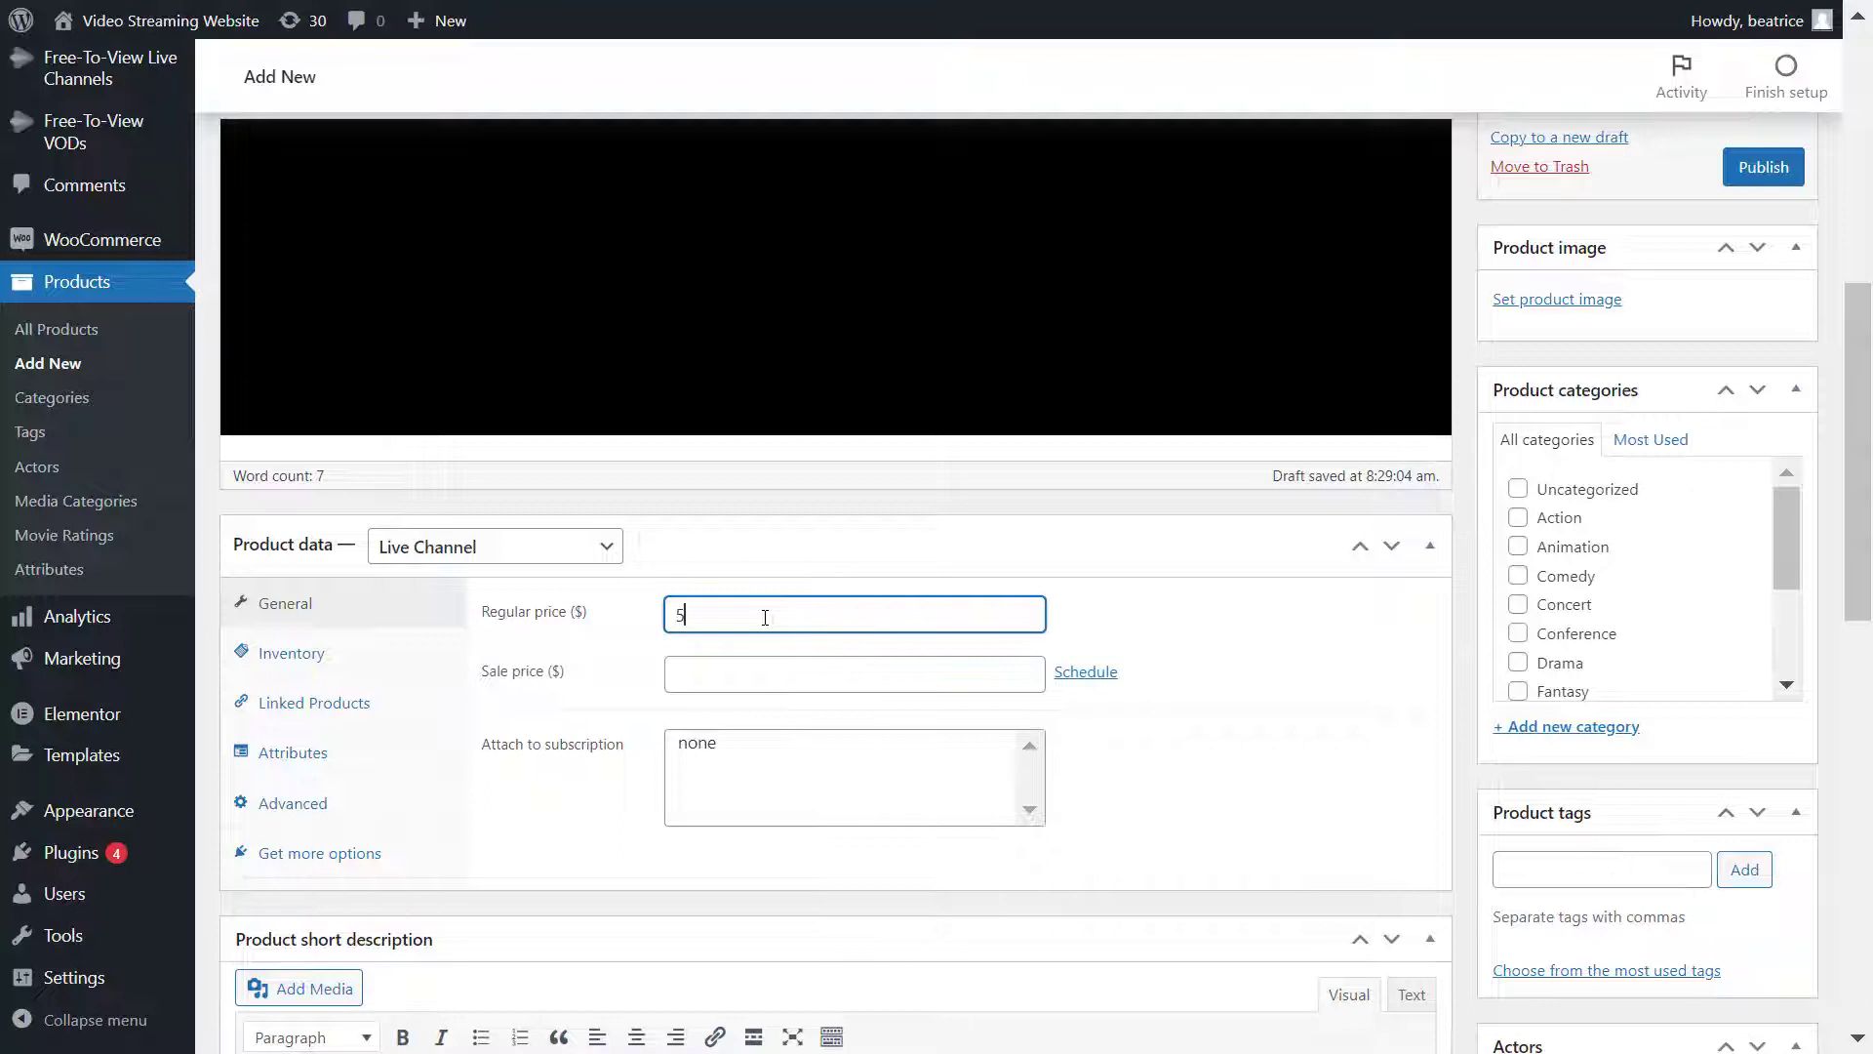
{"action": "left_click", "coordinate": [576, 552]}
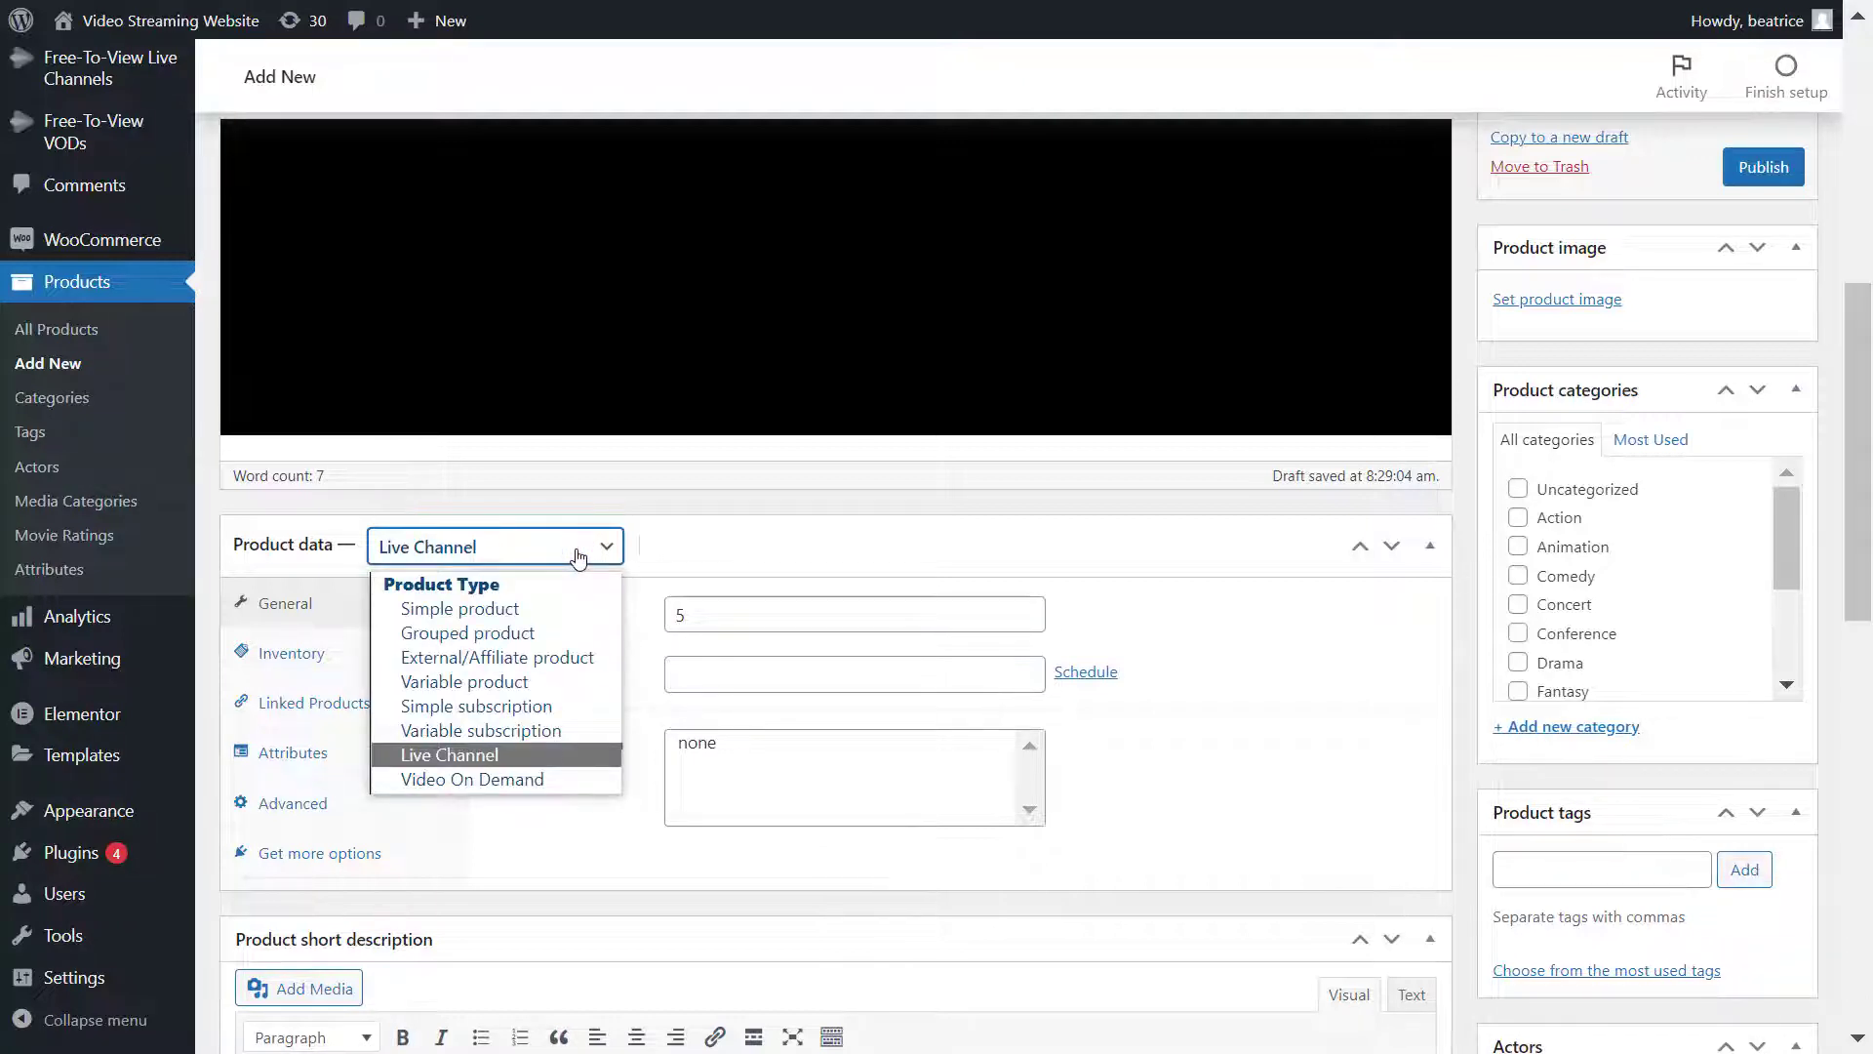
- Try the Simple subscription product type priced at 5, billed every month
{"action": "left_click", "coordinate": [552, 707]}
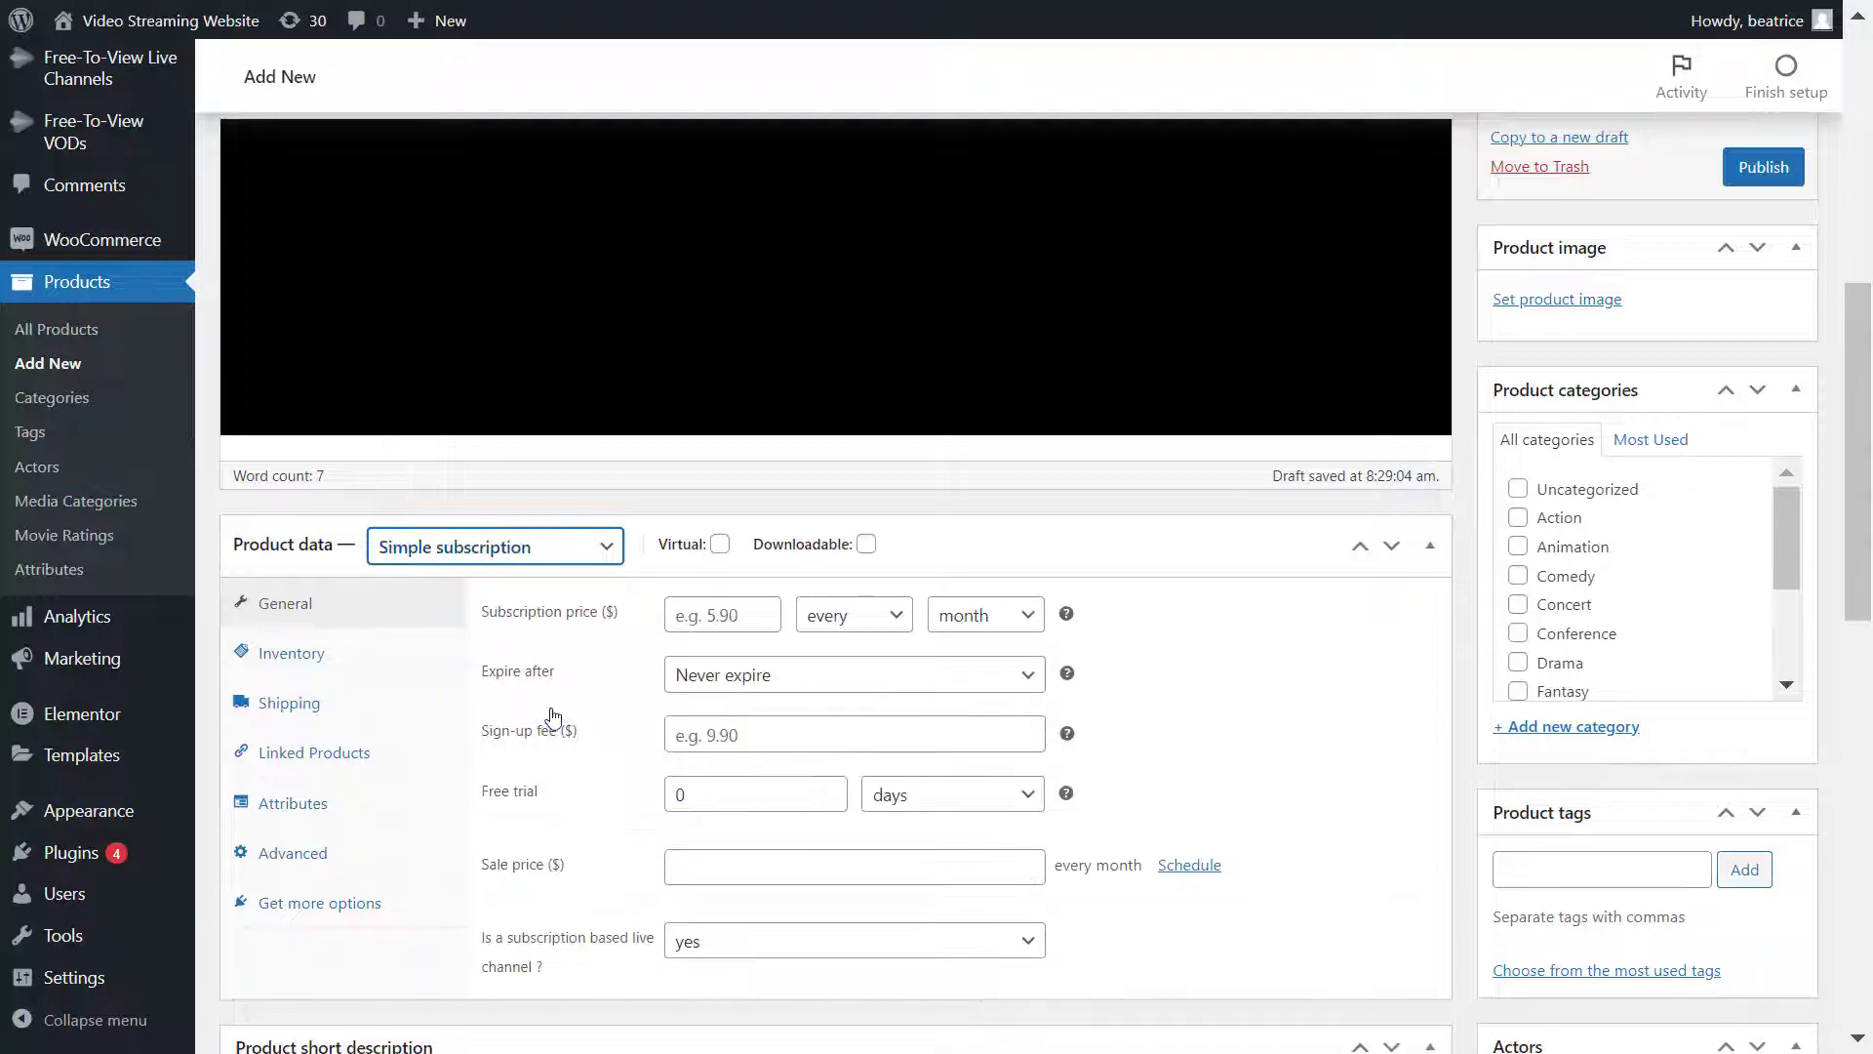
{"action": "left_click", "coordinate": [699, 611]}
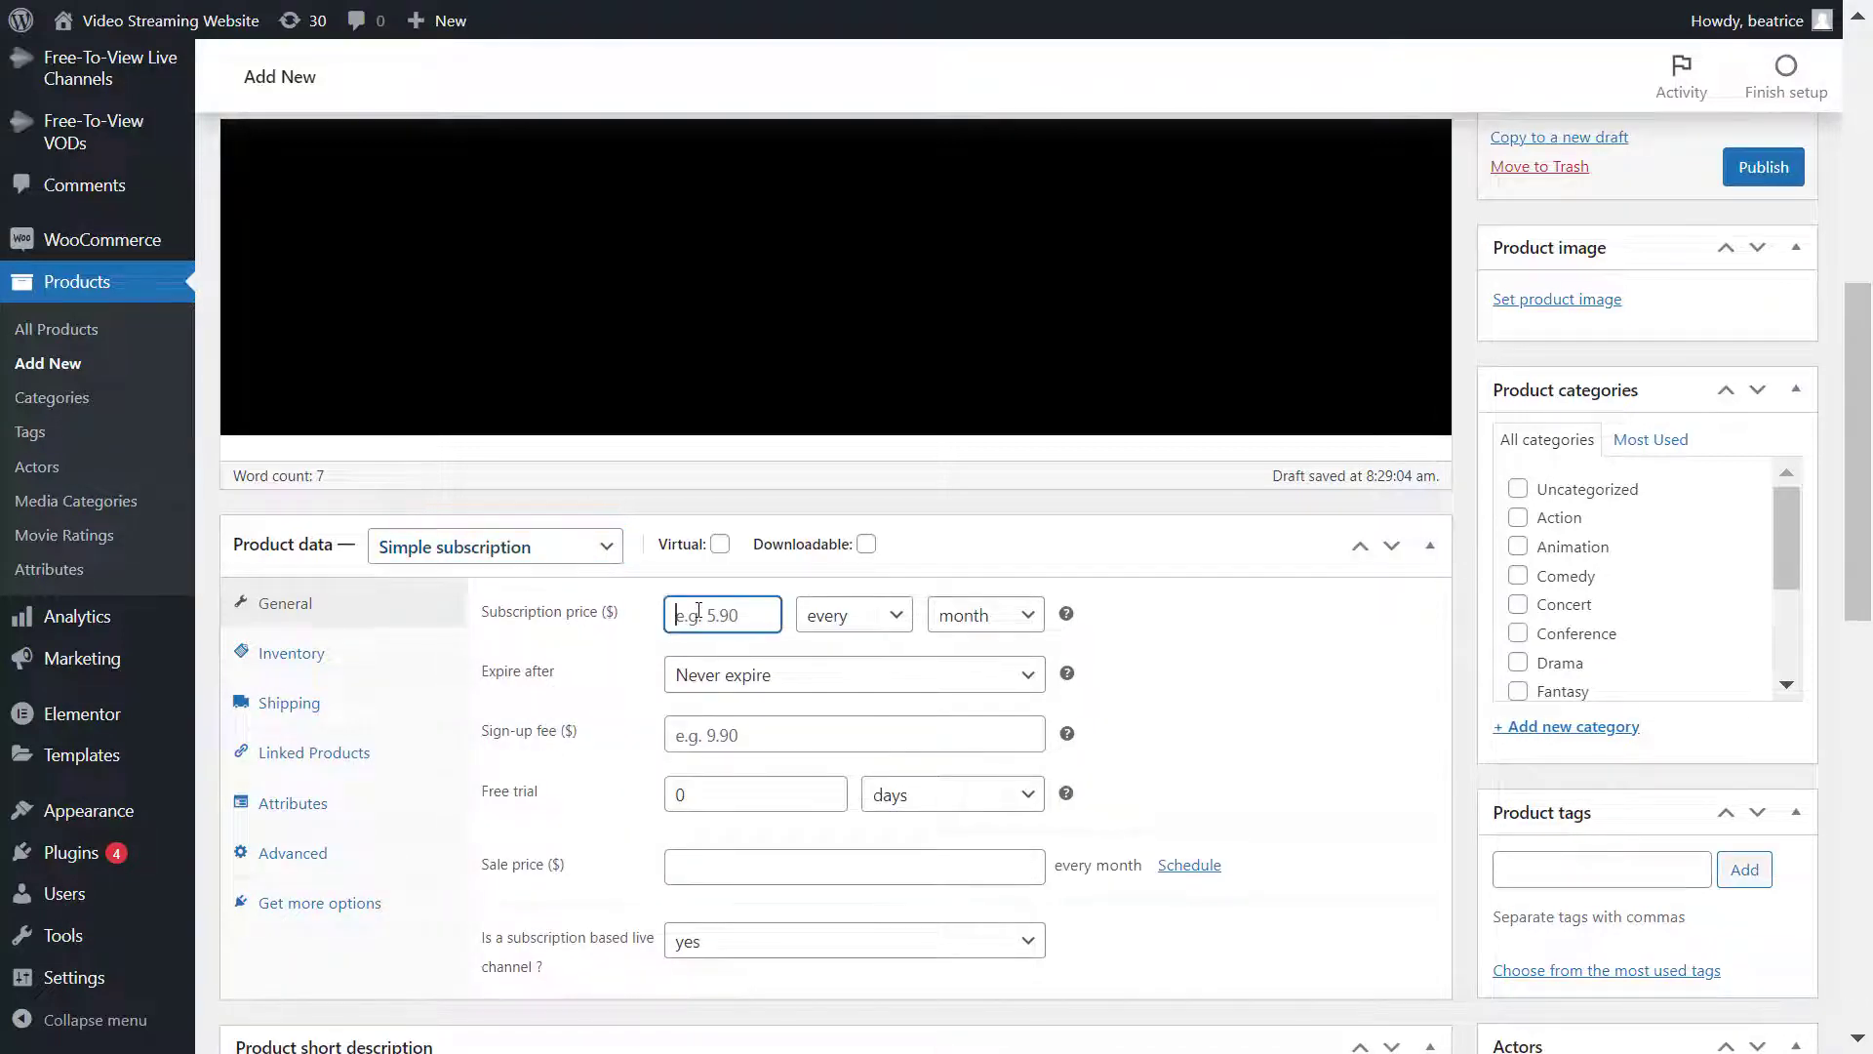
{"action": "type", "text": "5"}
{"action": "left_click", "coordinate": [953, 617]}
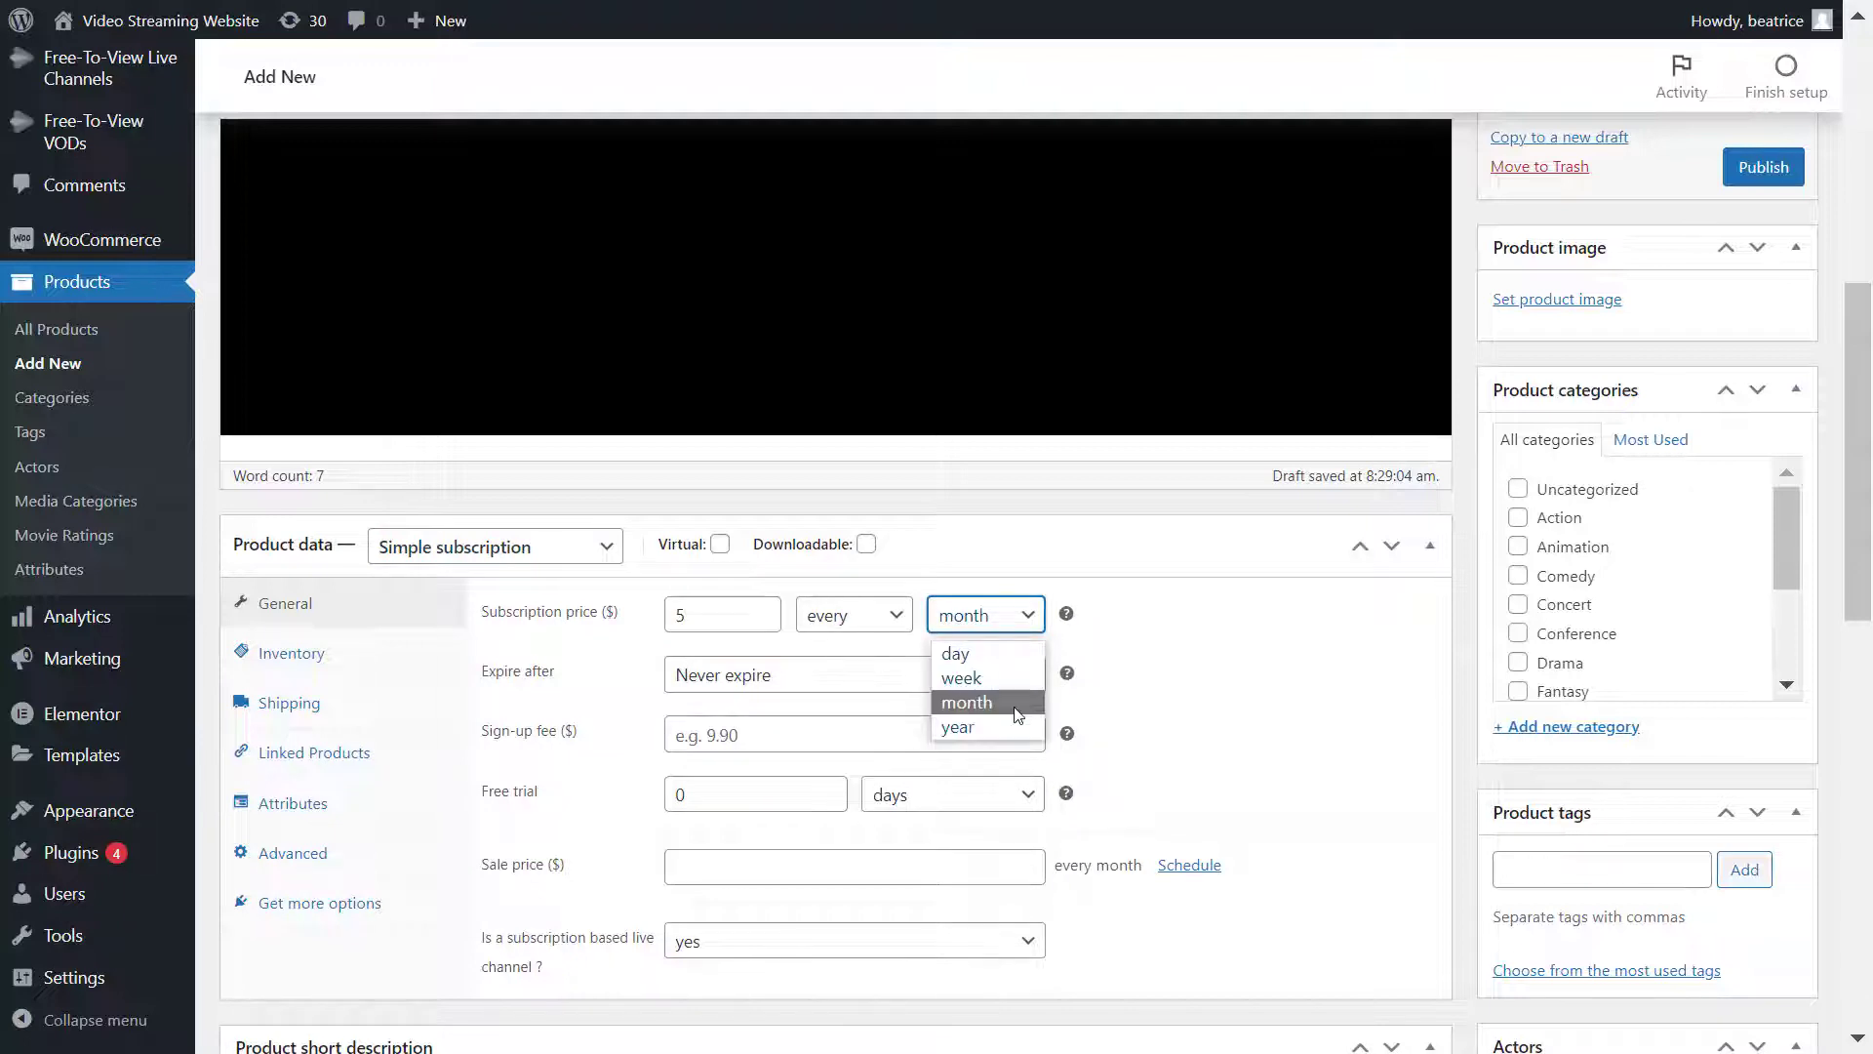
{"action": "left_click", "coordinate": [1018, 714]}
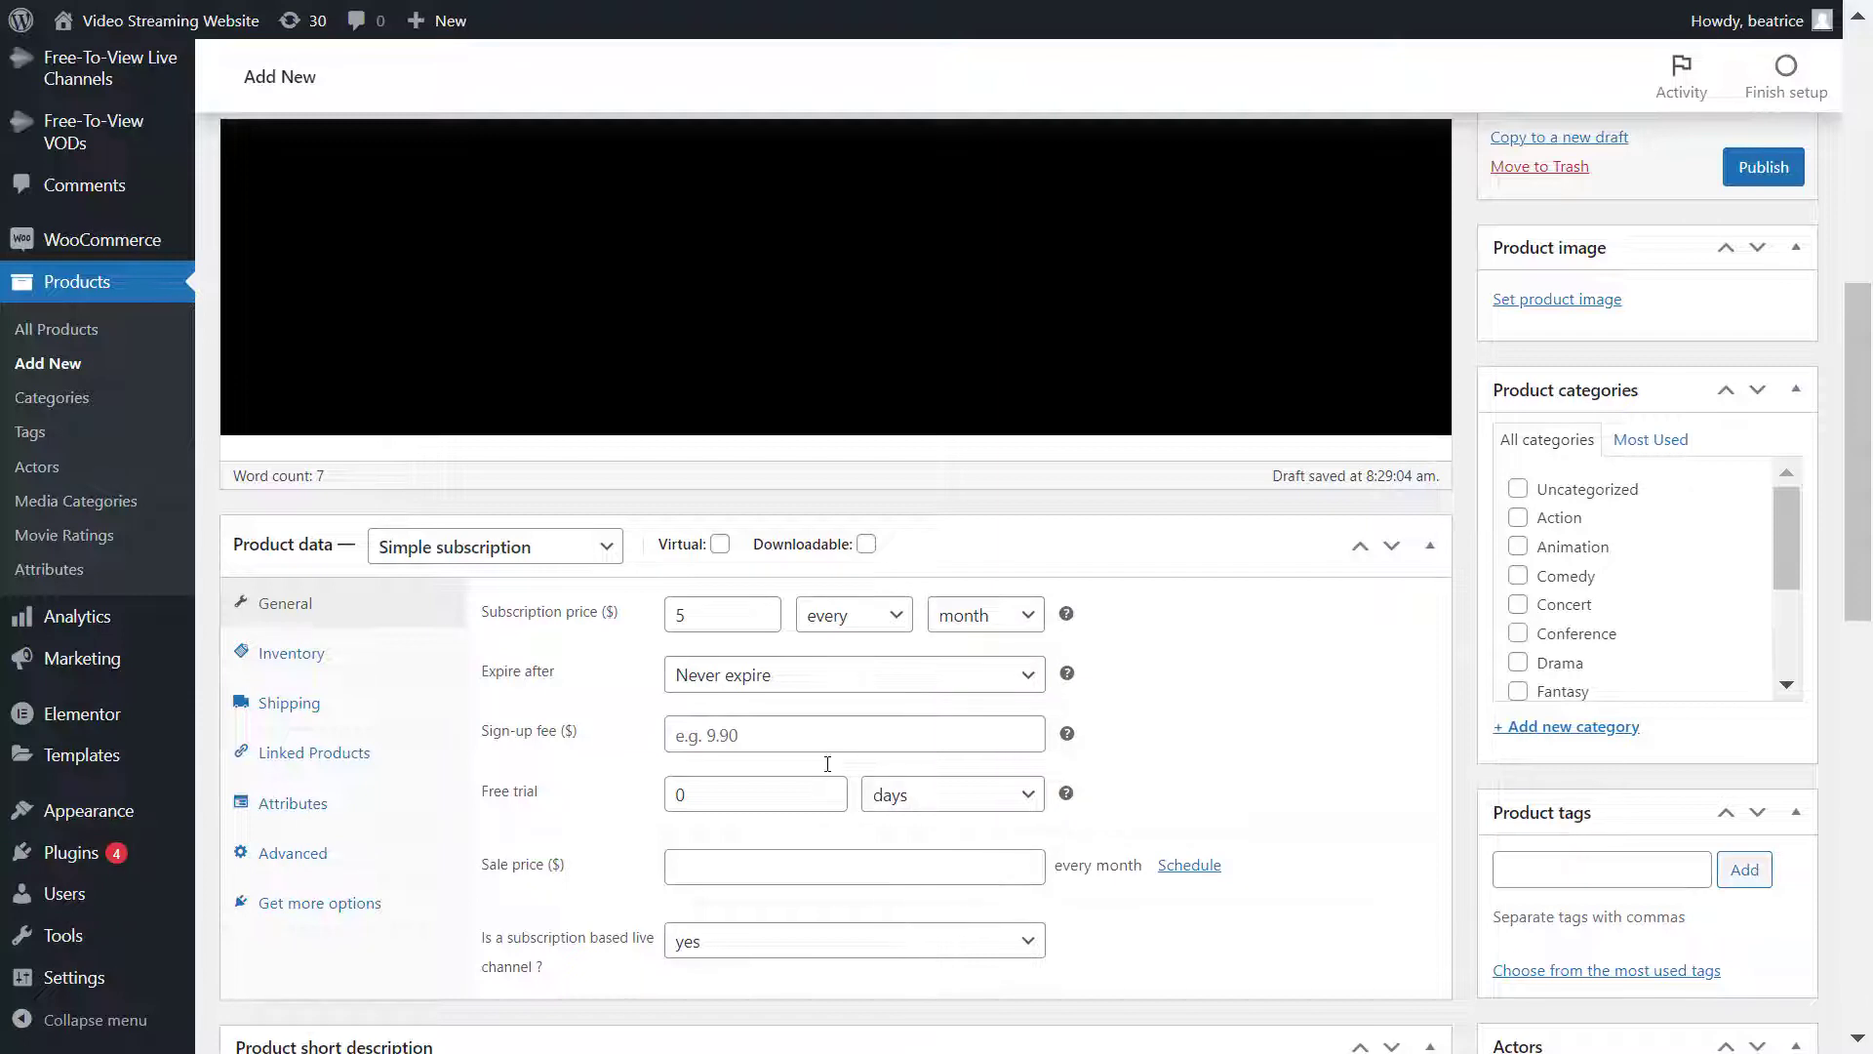
- Switch the product type back to Live Channel at regular price 5, leaving sale dates unset
{"action": "left_click", "coordinate": [597, 557]}
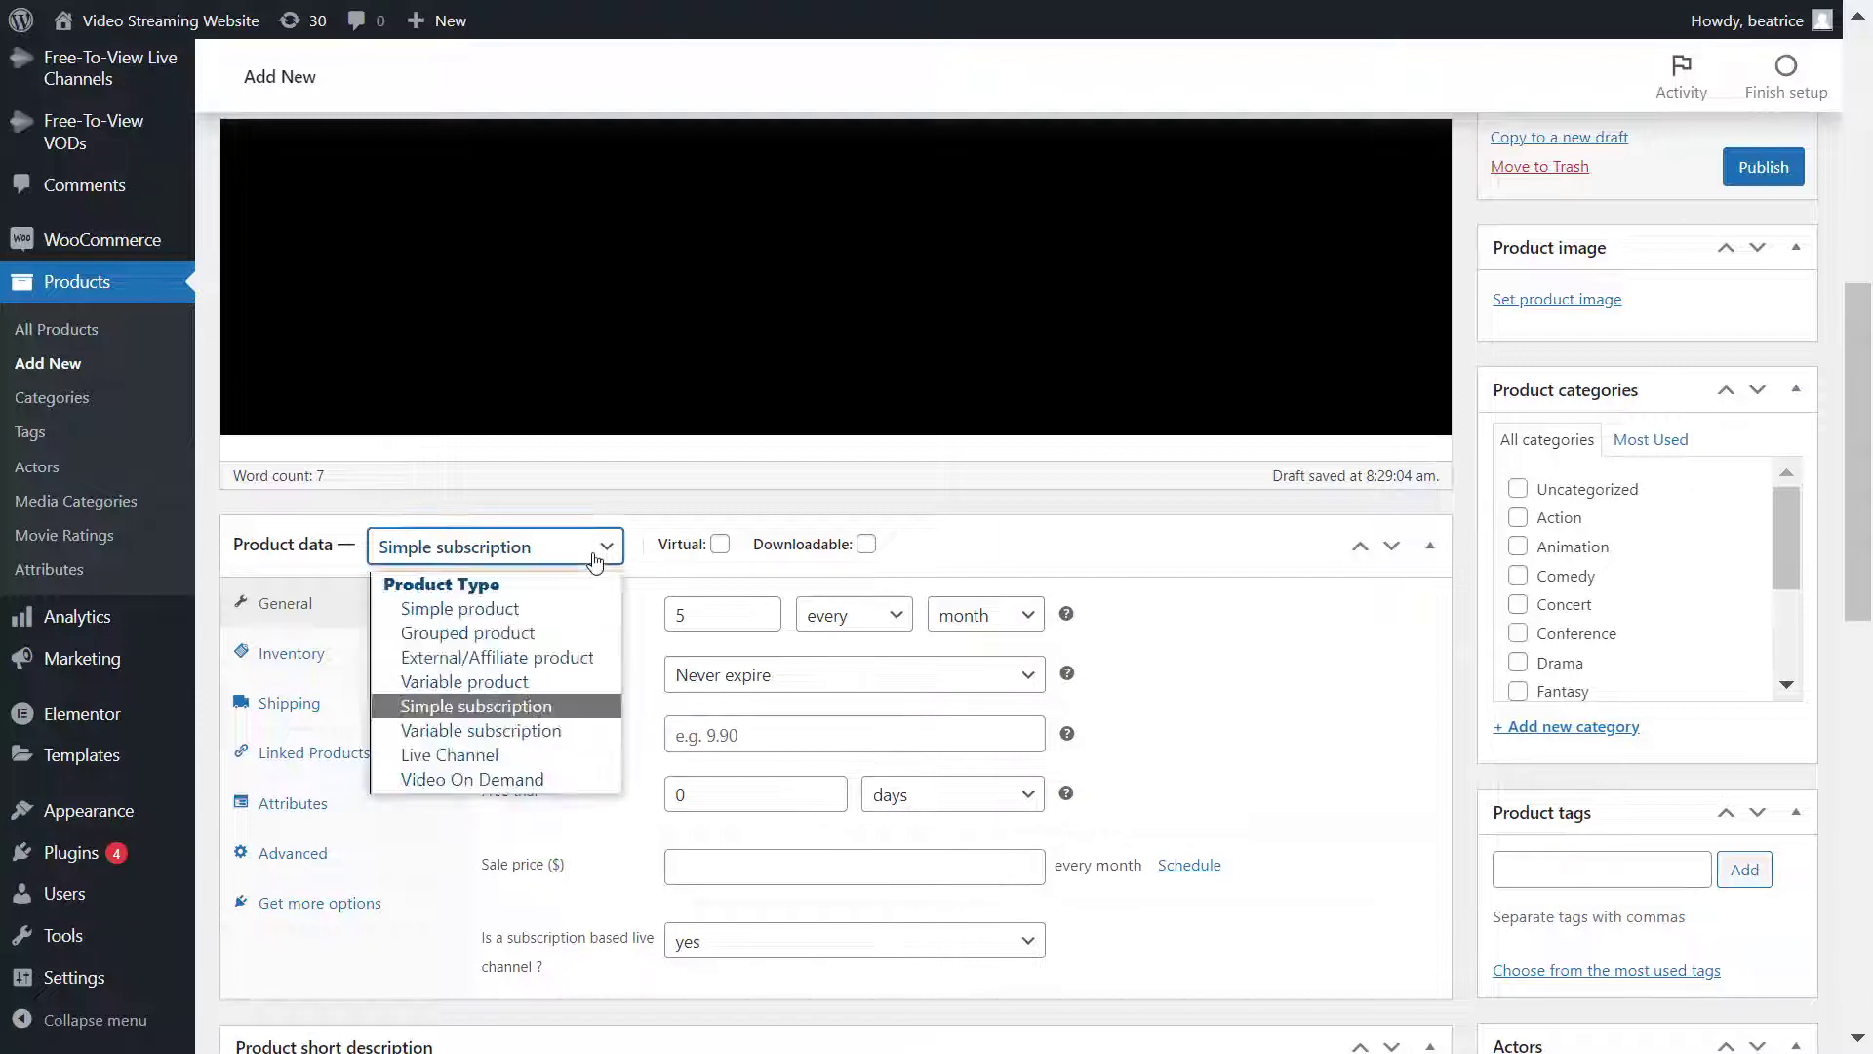
{"action": "key", "text": "Down"}
{"action": "key", "text": "Down"}
{"action": "key", "text": "Down"}
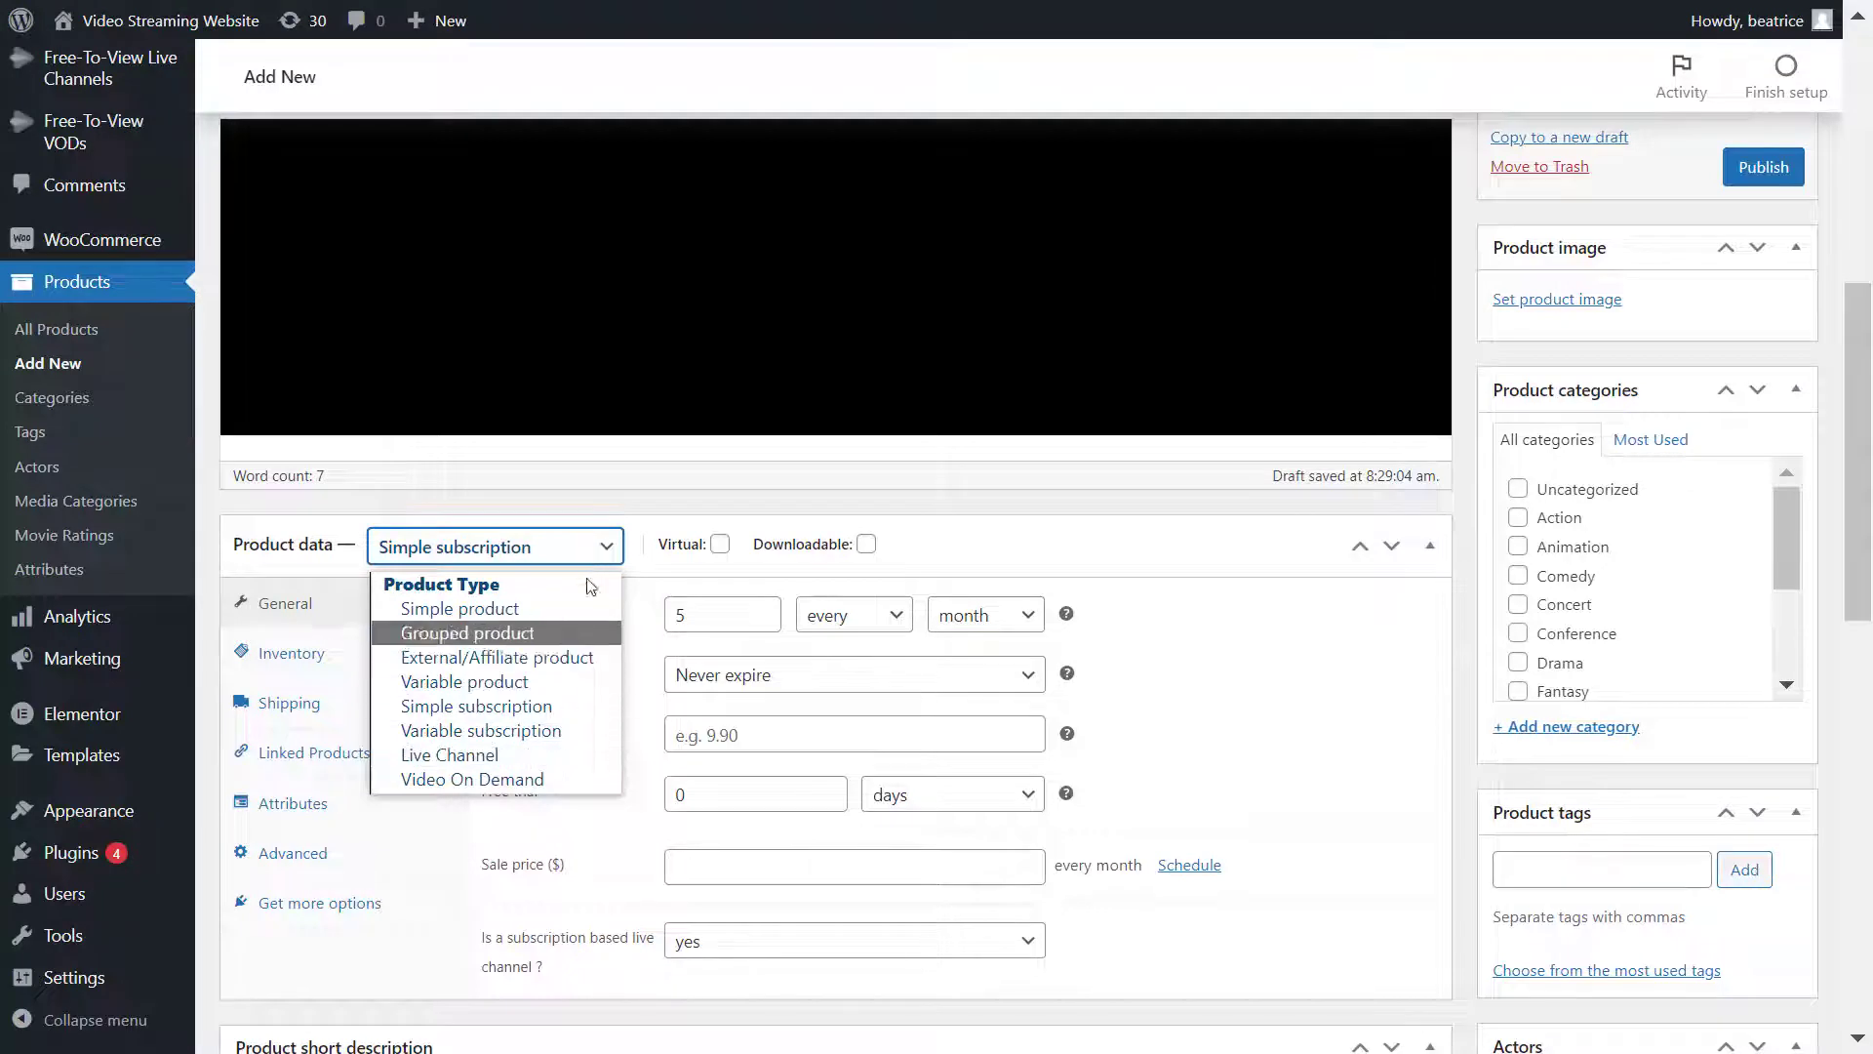
{"action": "left_click", "coordinate": [556, 716]}
{"action": "key", "text": "Down"}
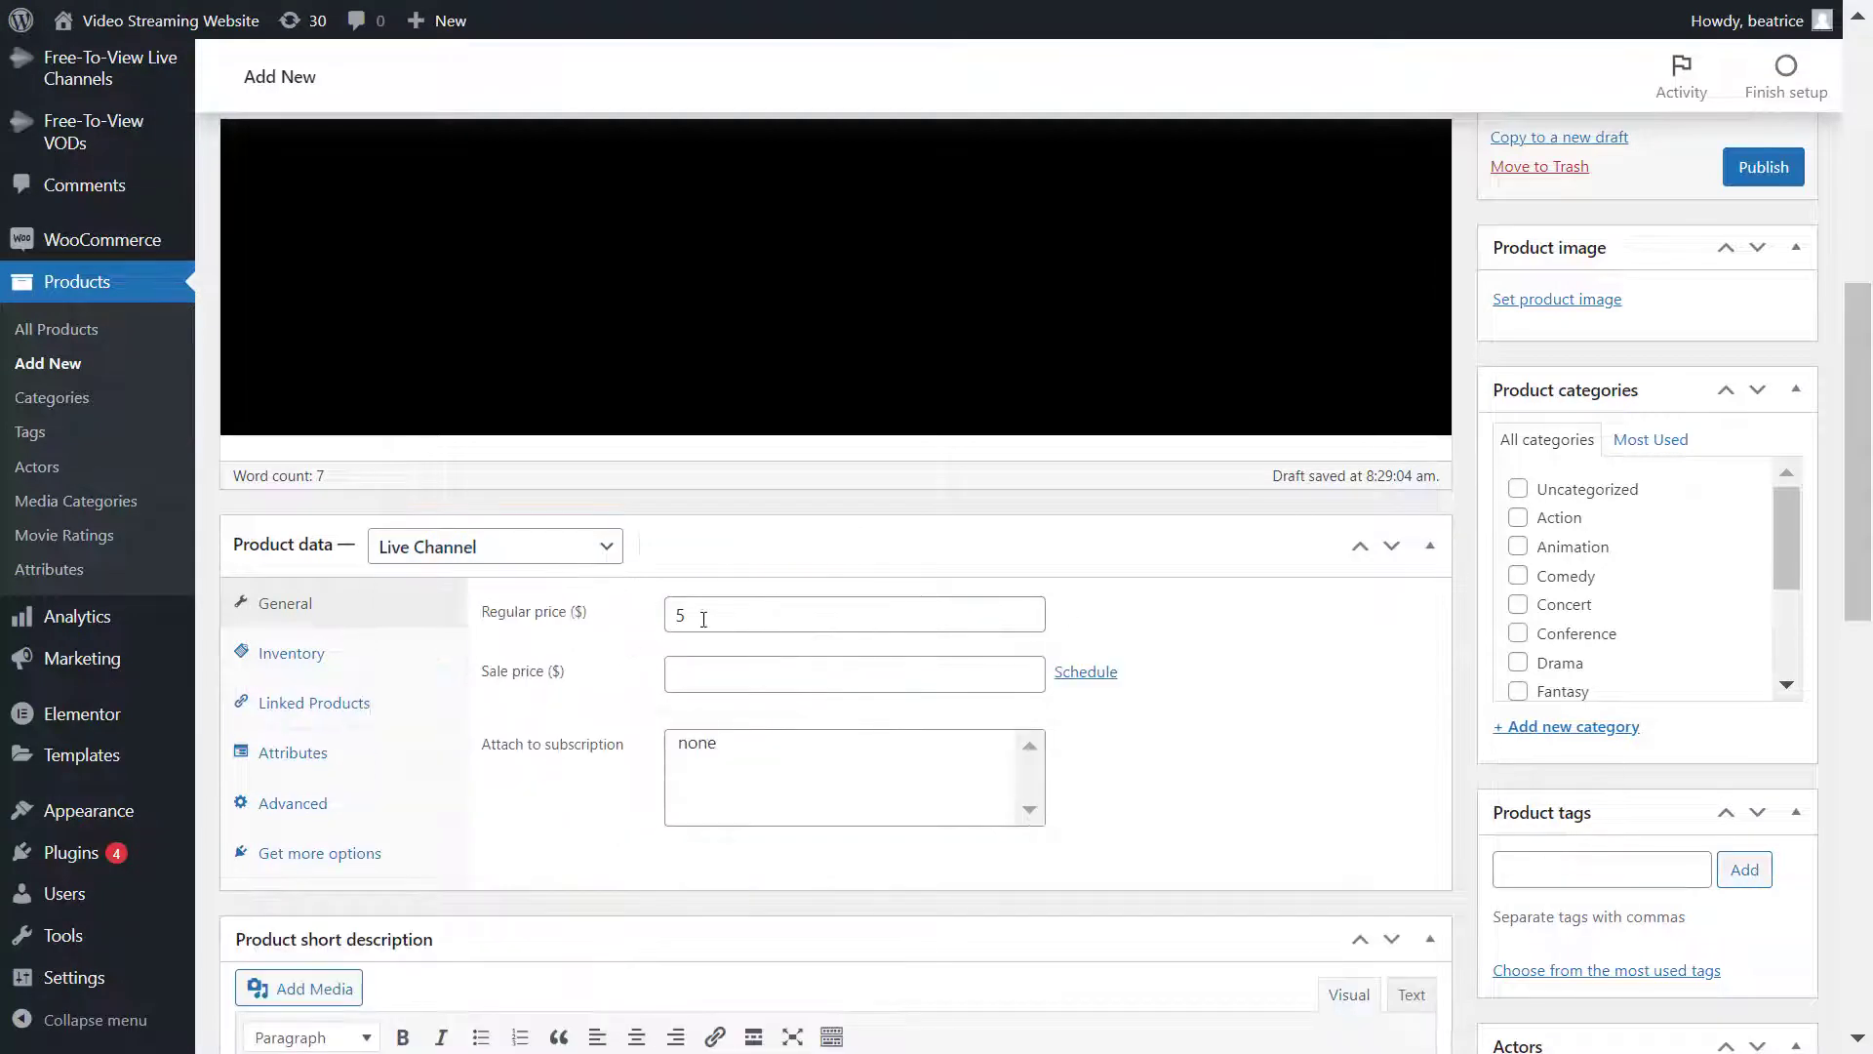
{"action": "left_click", "coordinate": [703, 619]}
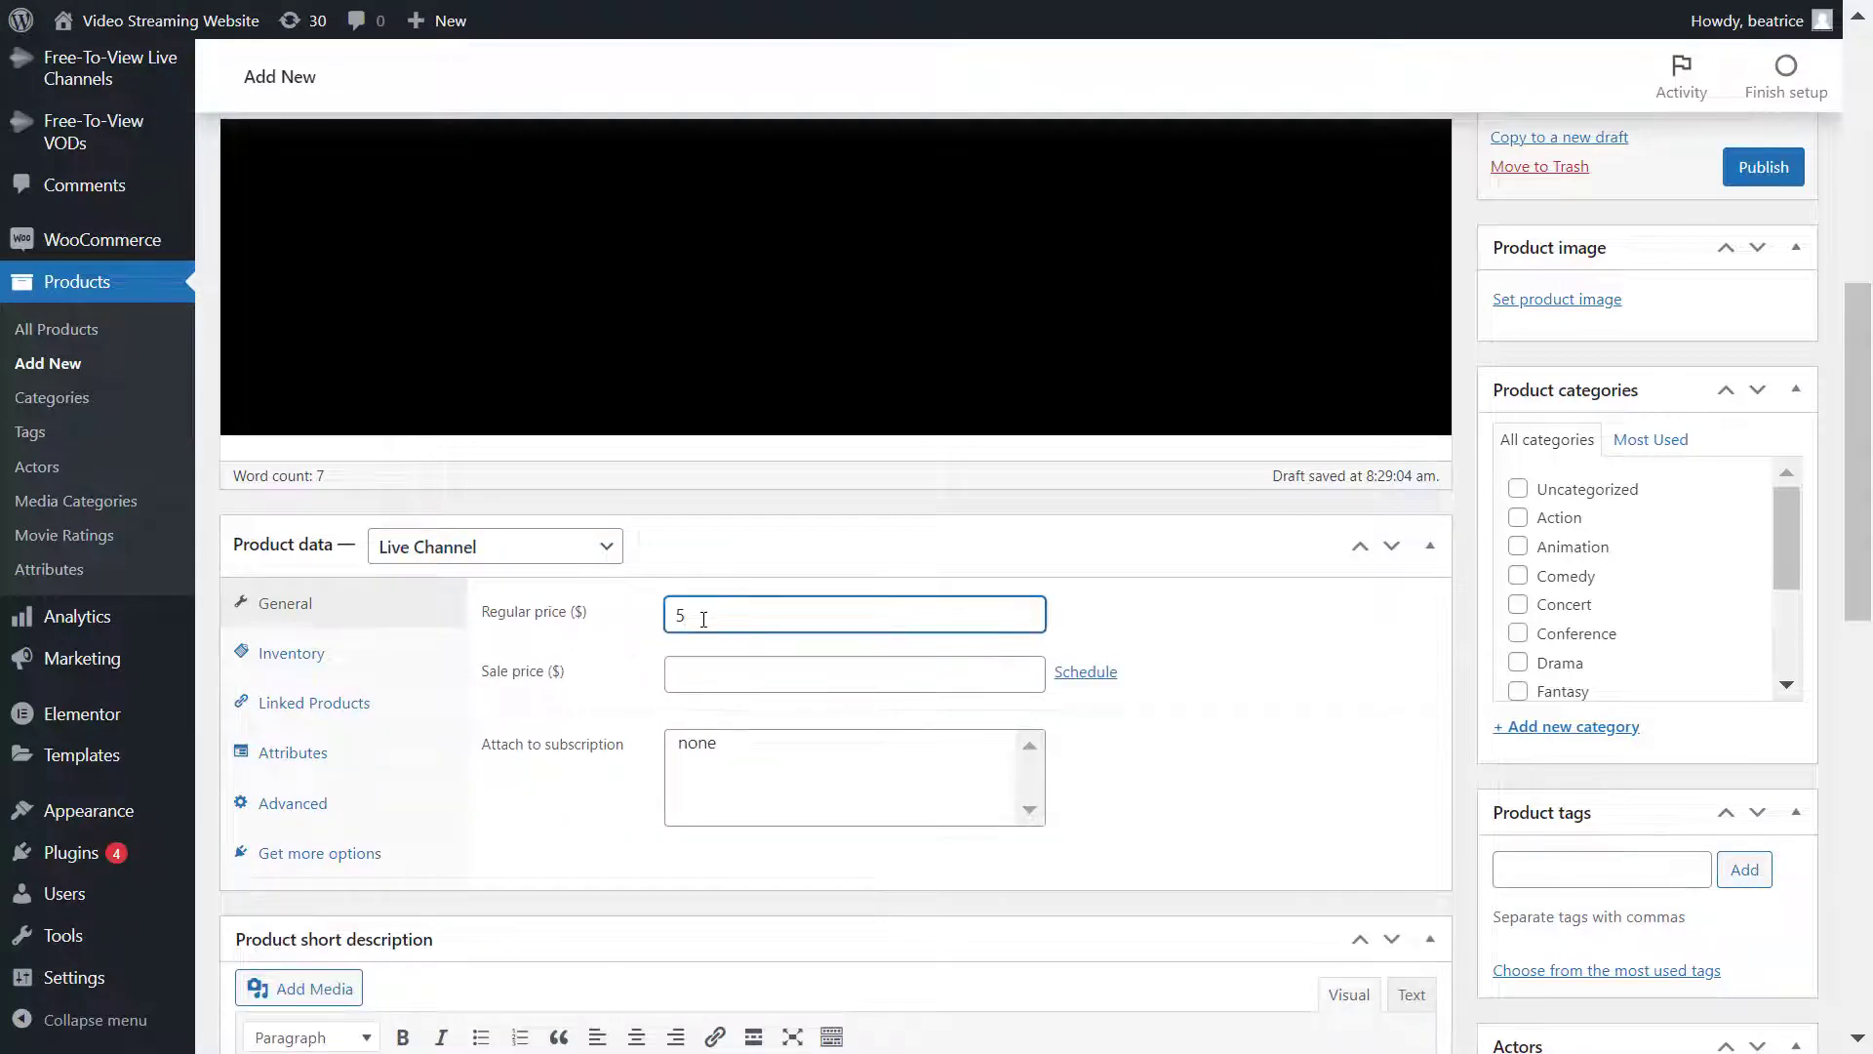
{"action": "left_click", "coordinate": [688, 685]}
{"action": "left_click", "coordinate": [1068, 673]}
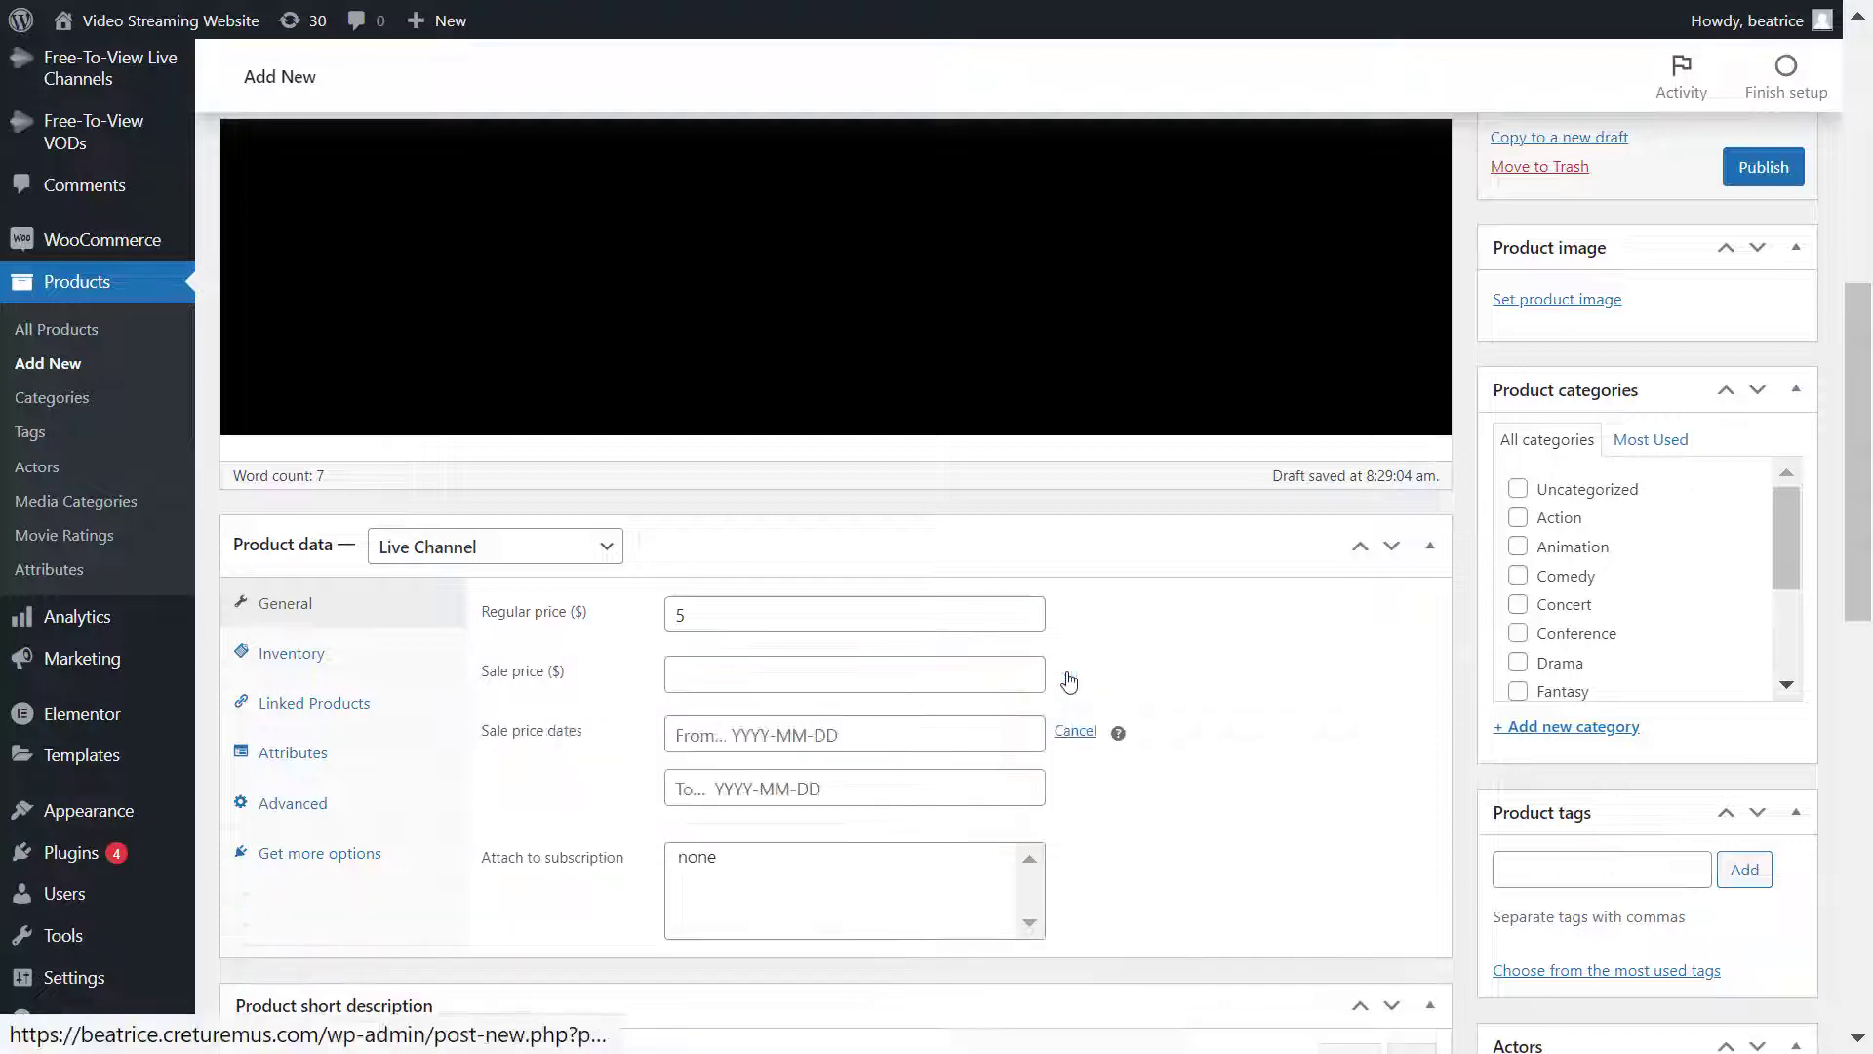
{"action": "left_click", "coordinate": [771, 738]}
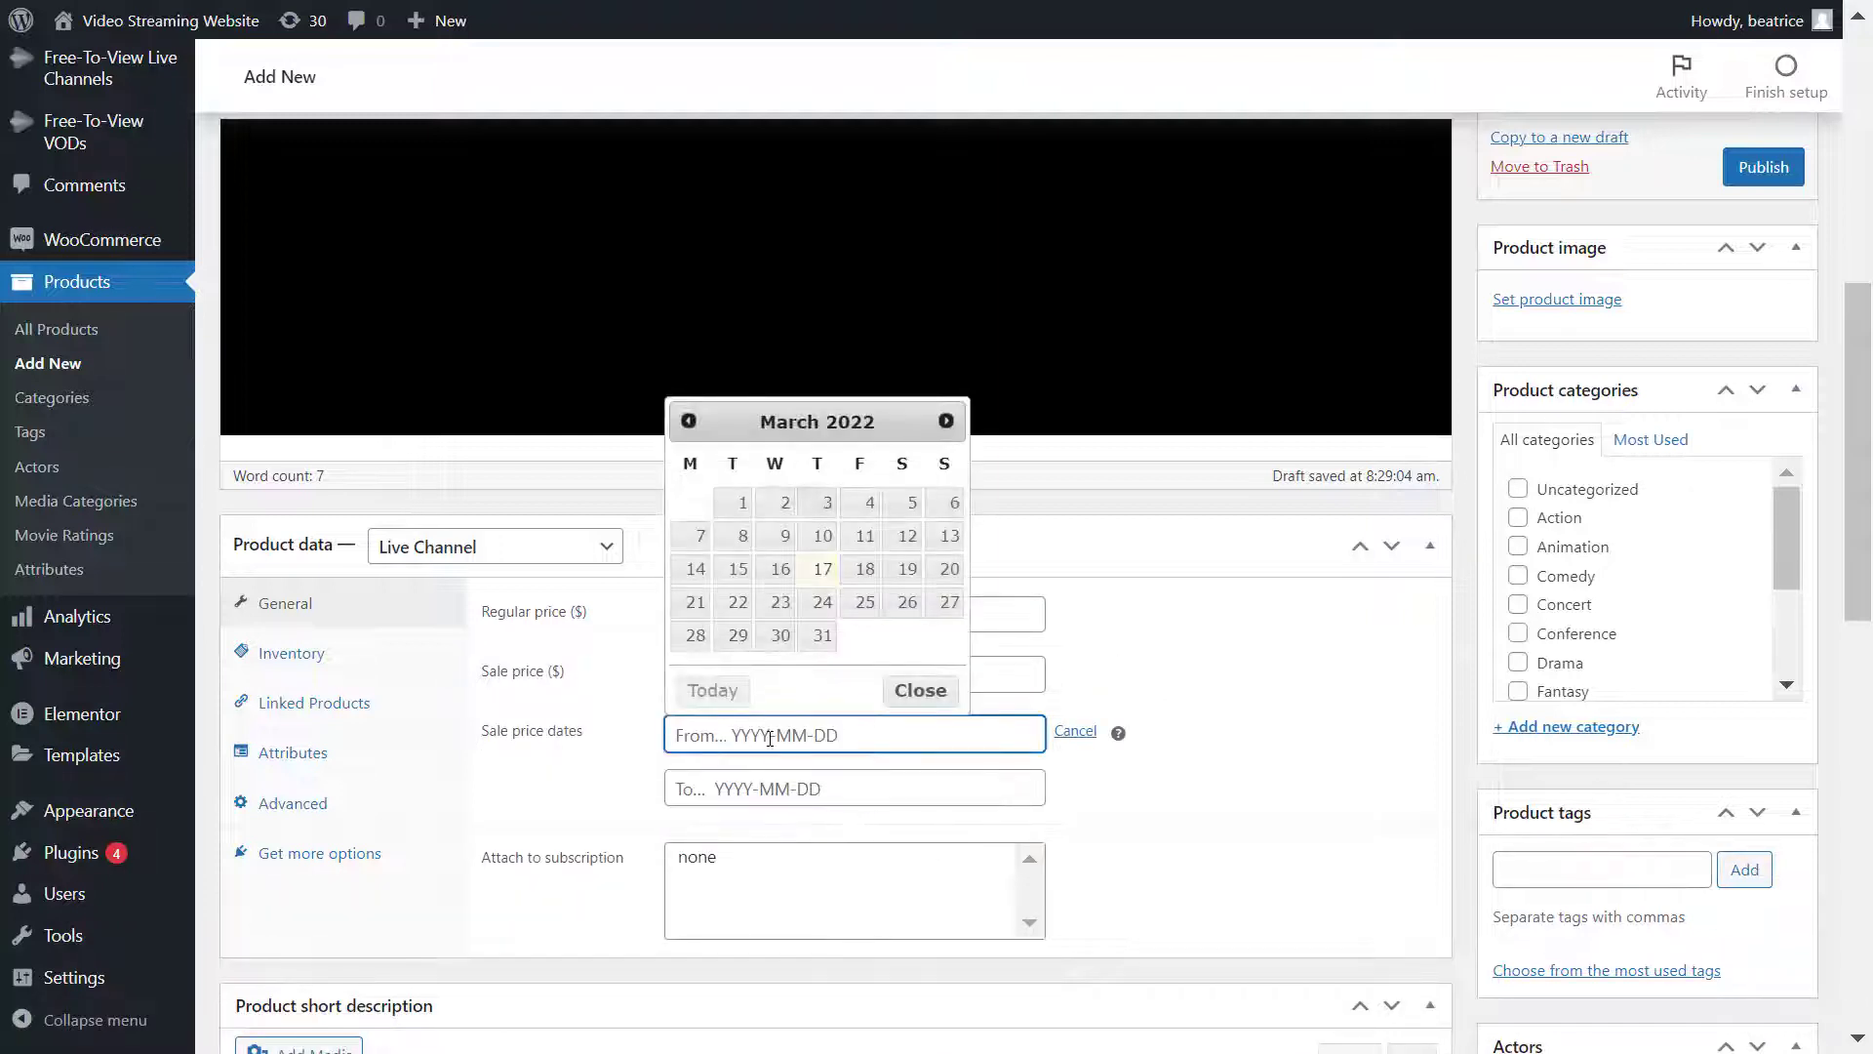
{"action": "left_click", "coordinate": [931, 717]}
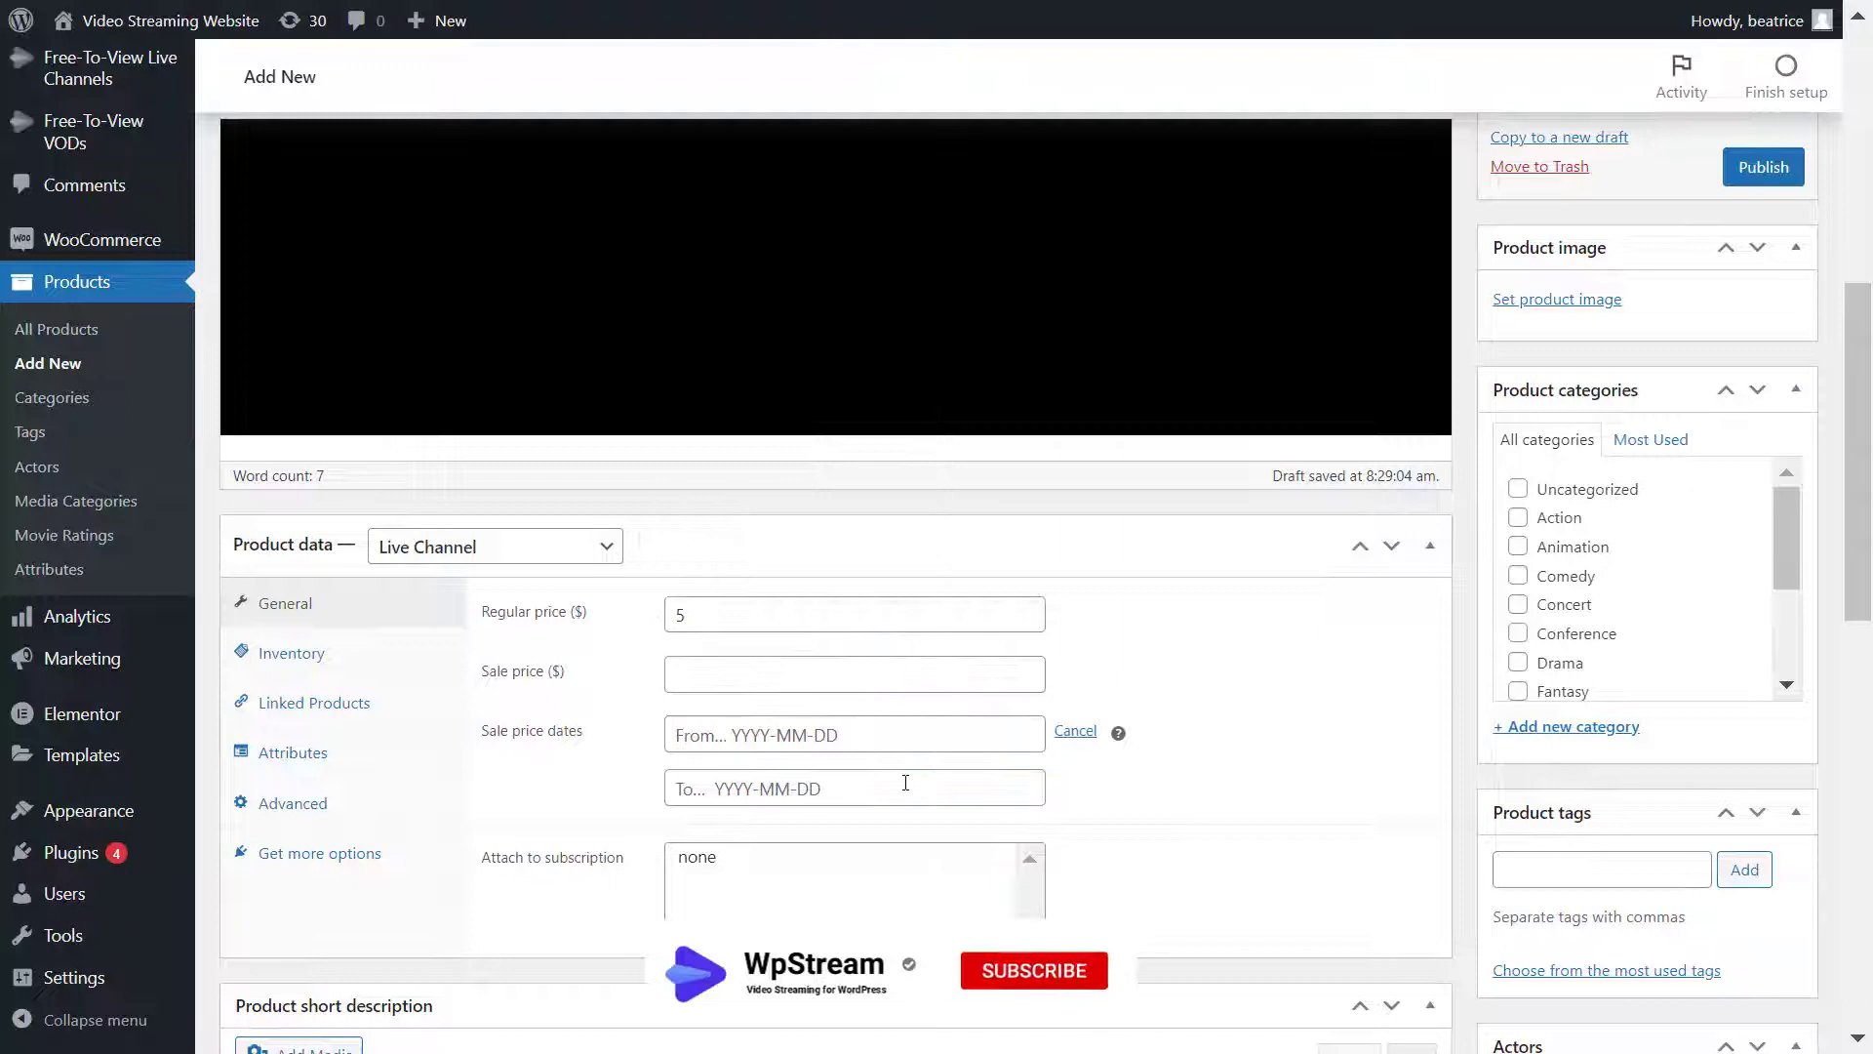
- Review the Inventory, Linked Products, Attributes, Advanced and extensions sections, then confirm the regular price in General
{"action": "left_click", "coordinate": [302, 655]}
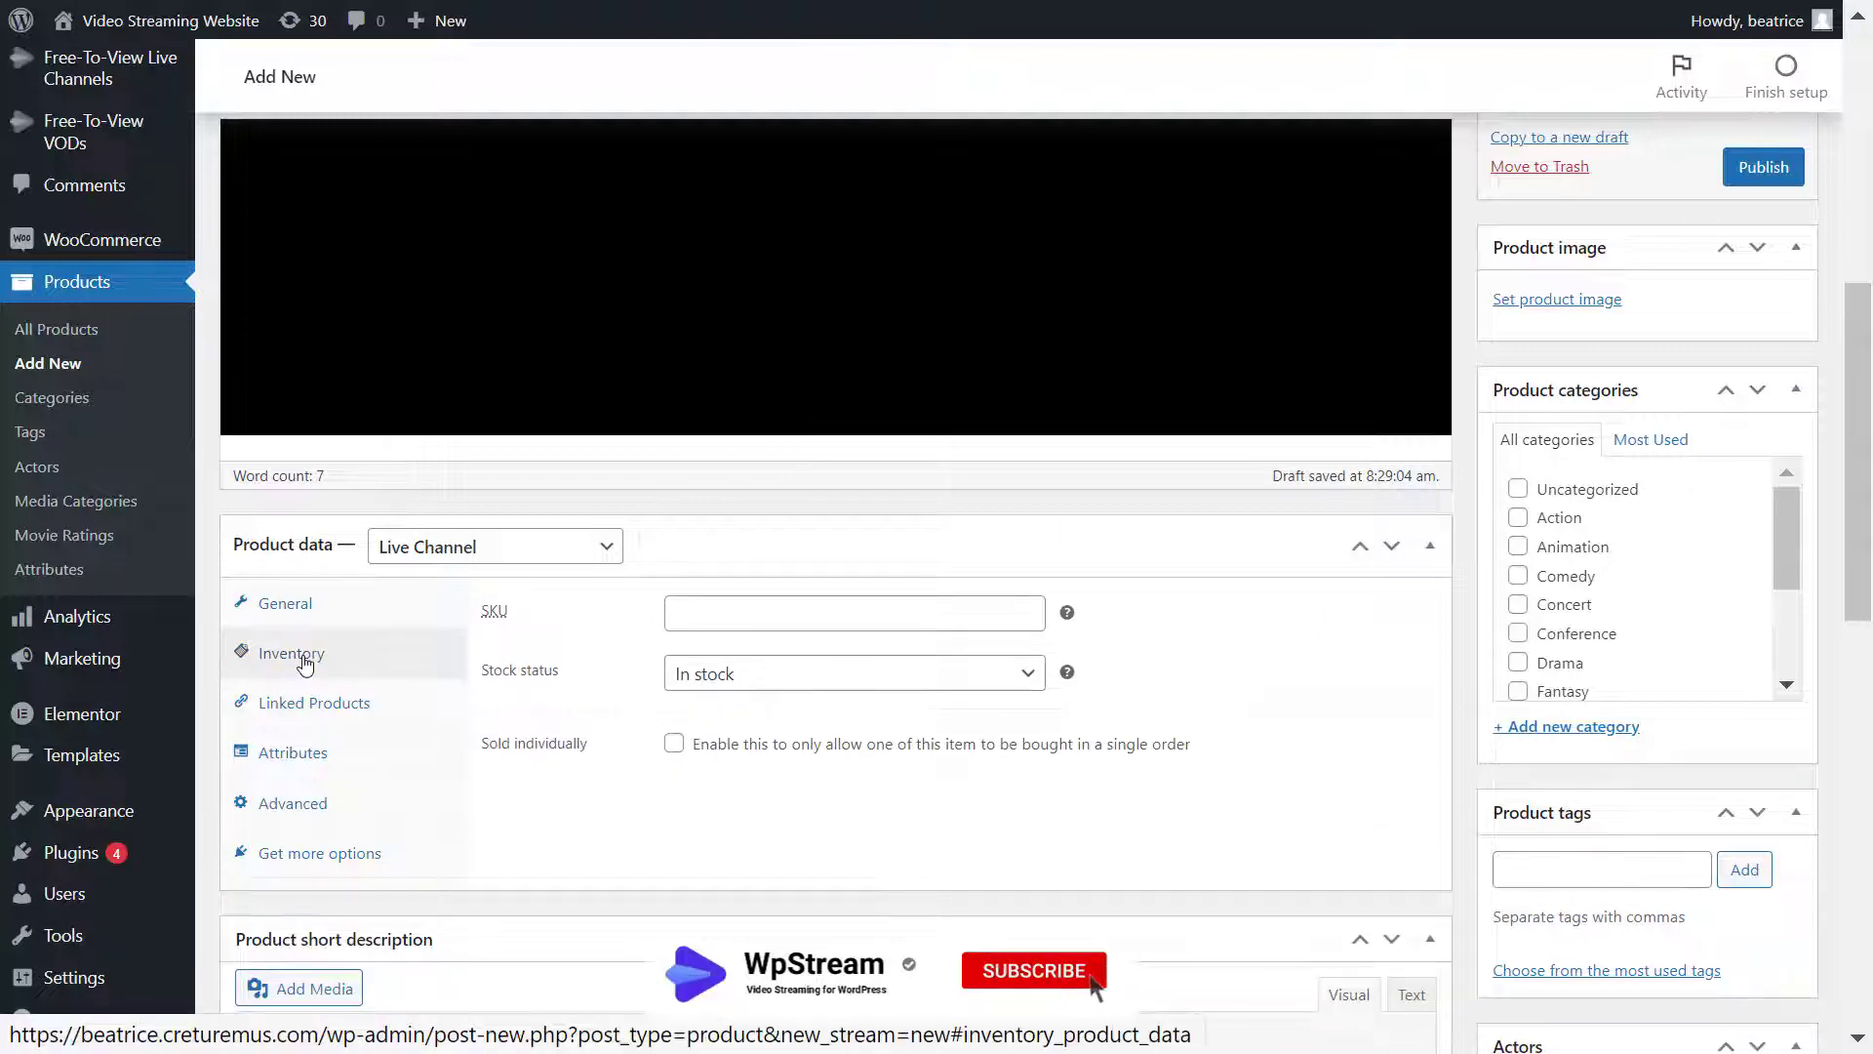
{"action": "left_click", "coordinate": [327, 703]}
{"action": "left_click", "coordinate": [326, 755]}
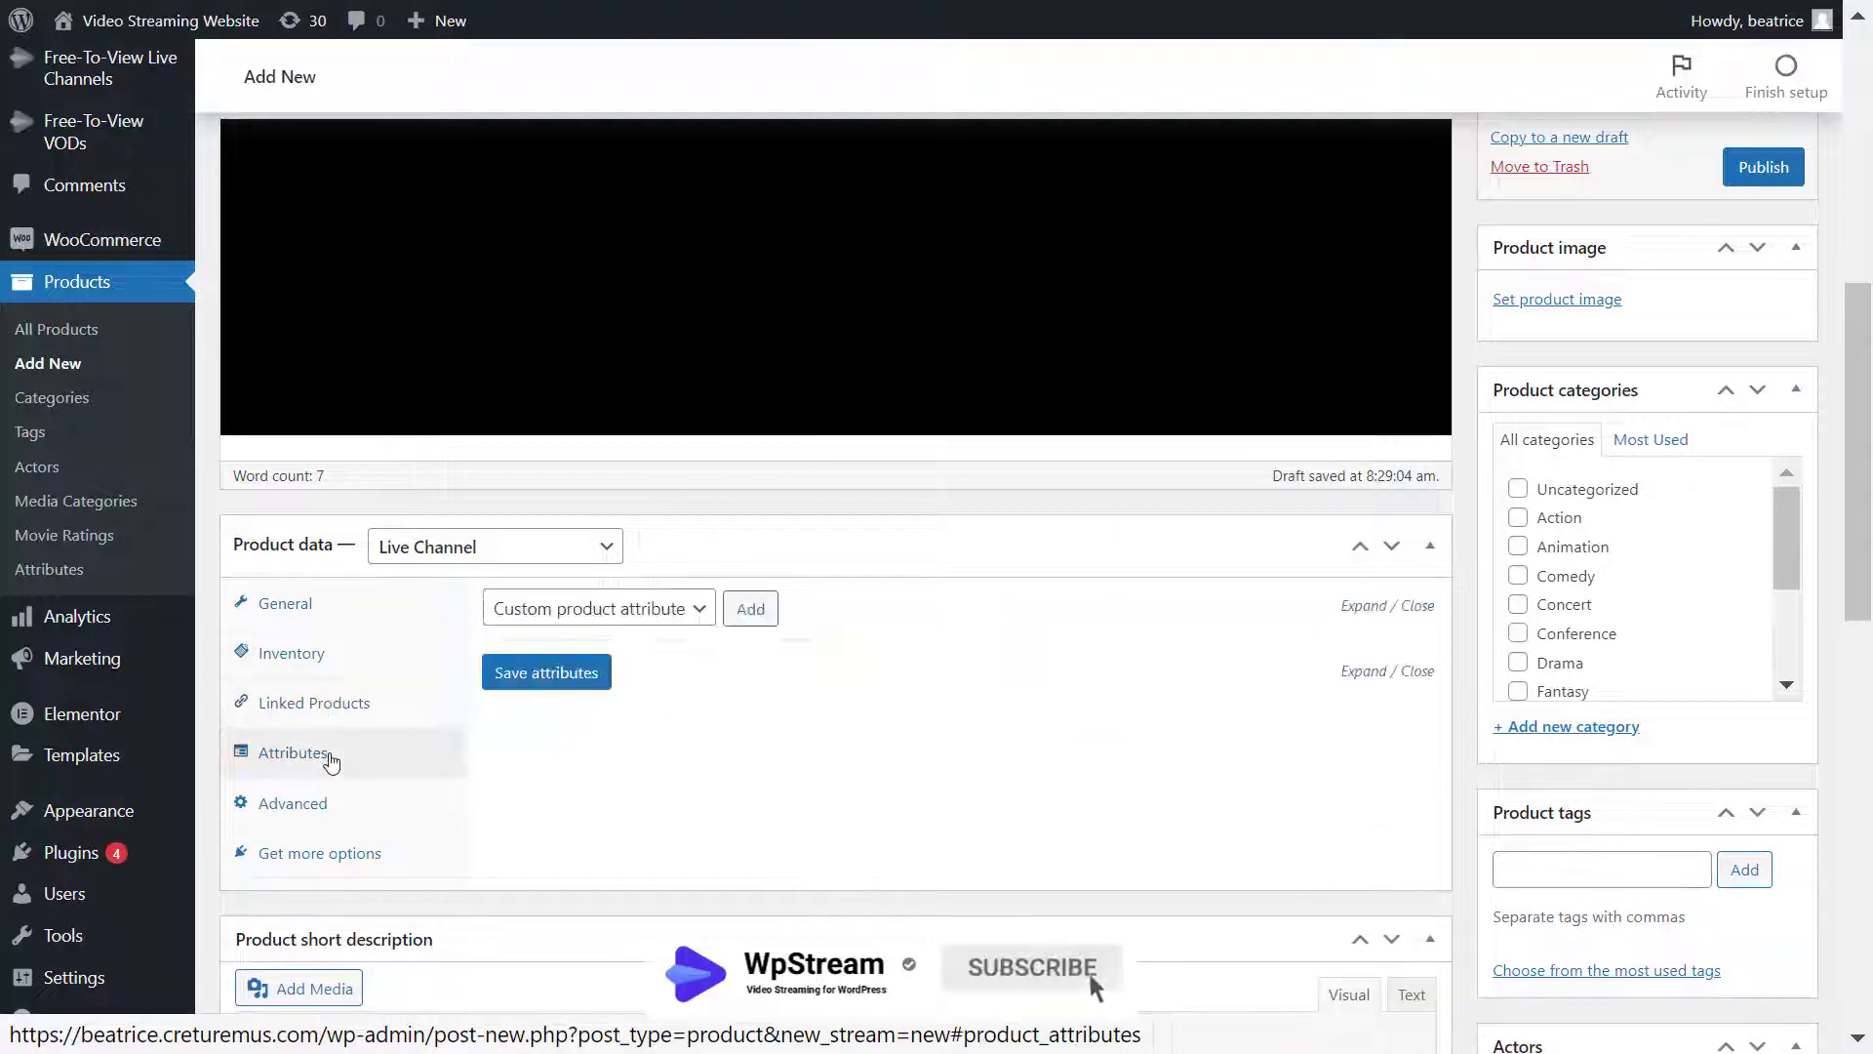
{"action": "left_click", "coordinate": [327, 804]}
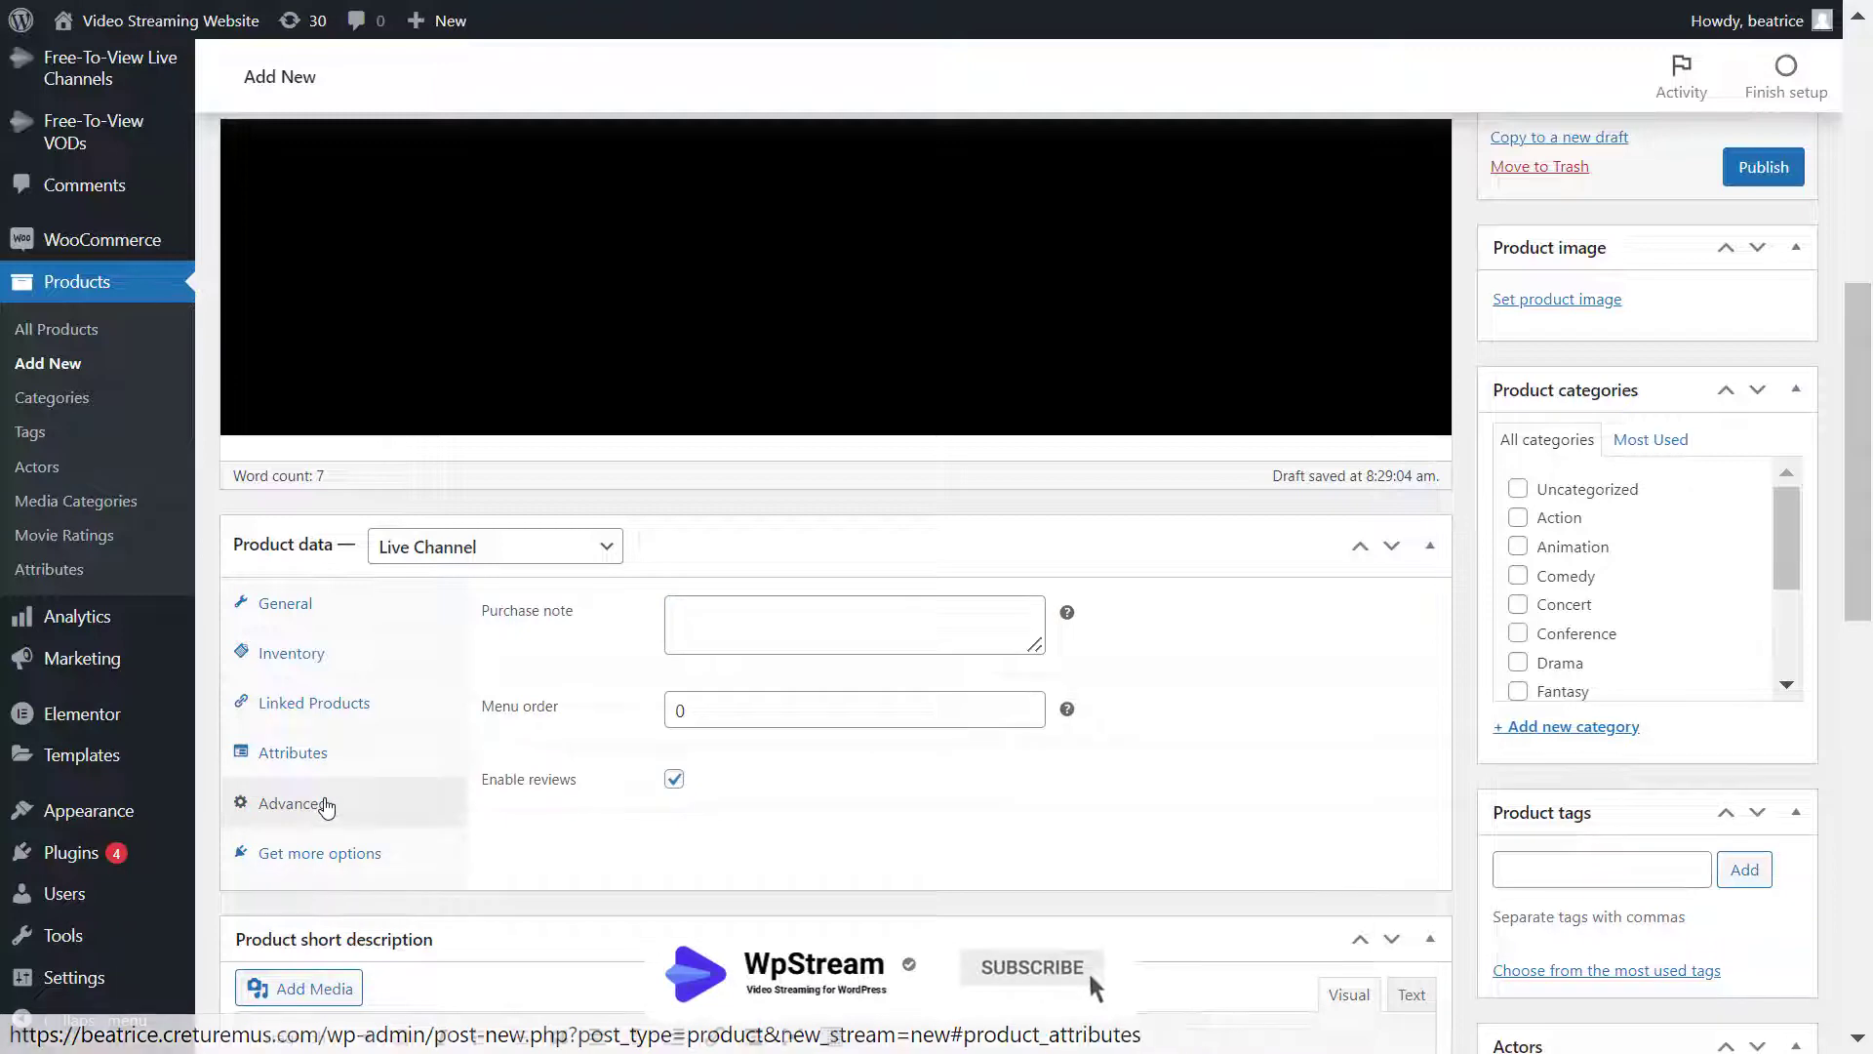
{"action": "left_click", "coordinate": [353, 847]}
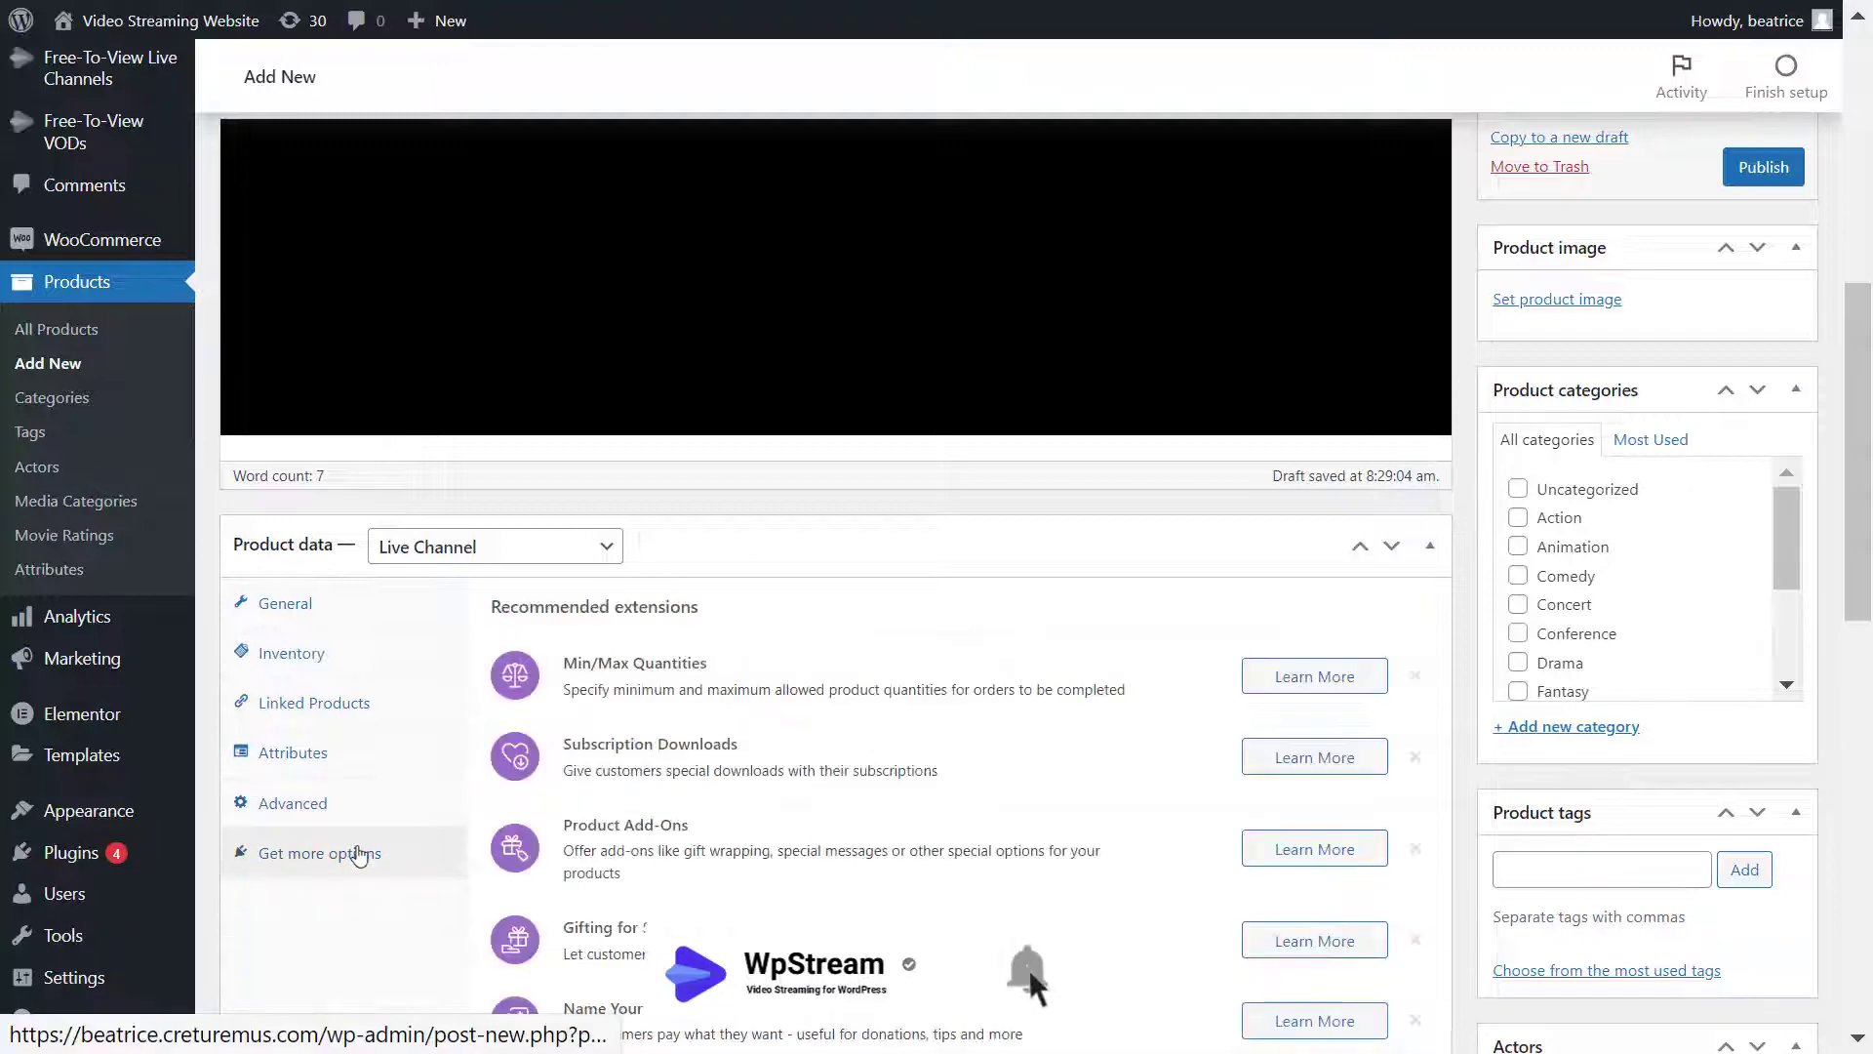
{"action": "scroll", "coordinate": [659, 771], "scroll_direction": "down", "scroll_amount": 2}
{"action": "scroll", "coordinate": [644, 773], "scroll_direction": "up", "scroll_amount": 3}
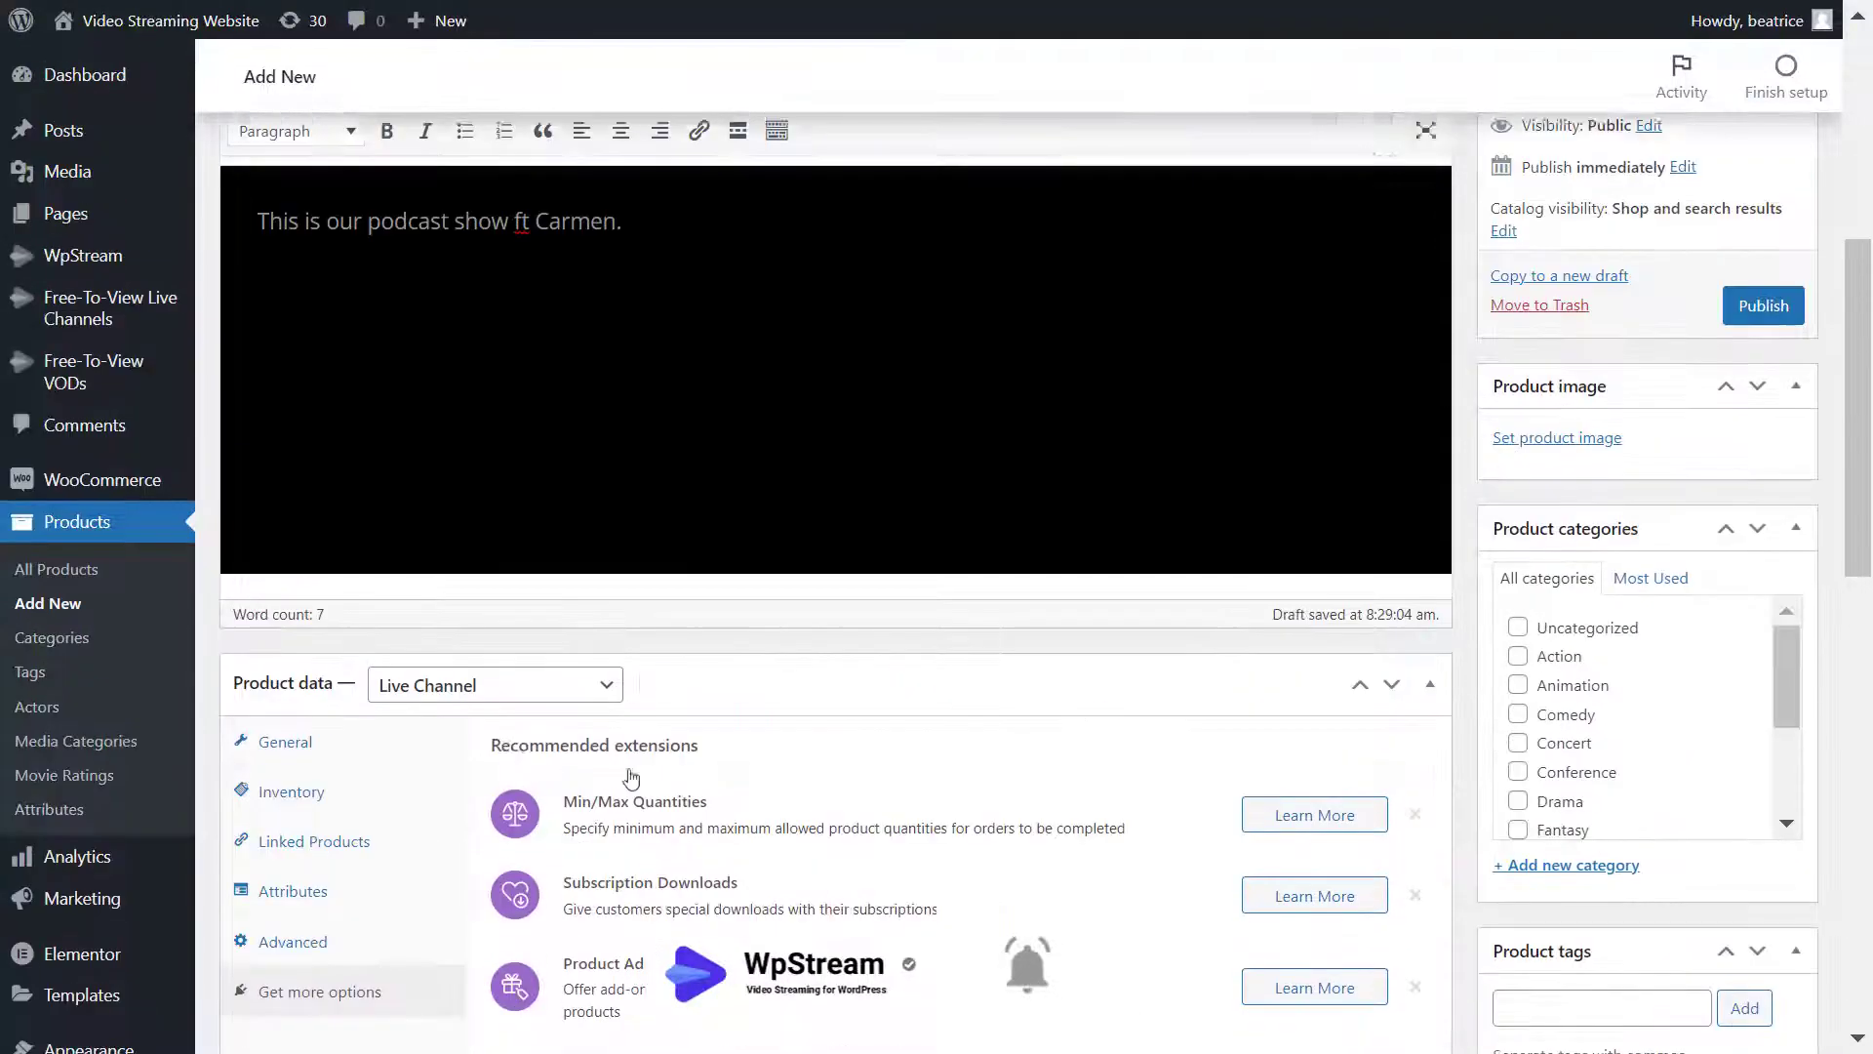
{"action": "left_click", "coordinate": [322, 762]}
{"action": "left_click", "coordinate": [826, 770]}
{"action": "left_click", "coordinate": [1296, 758]}
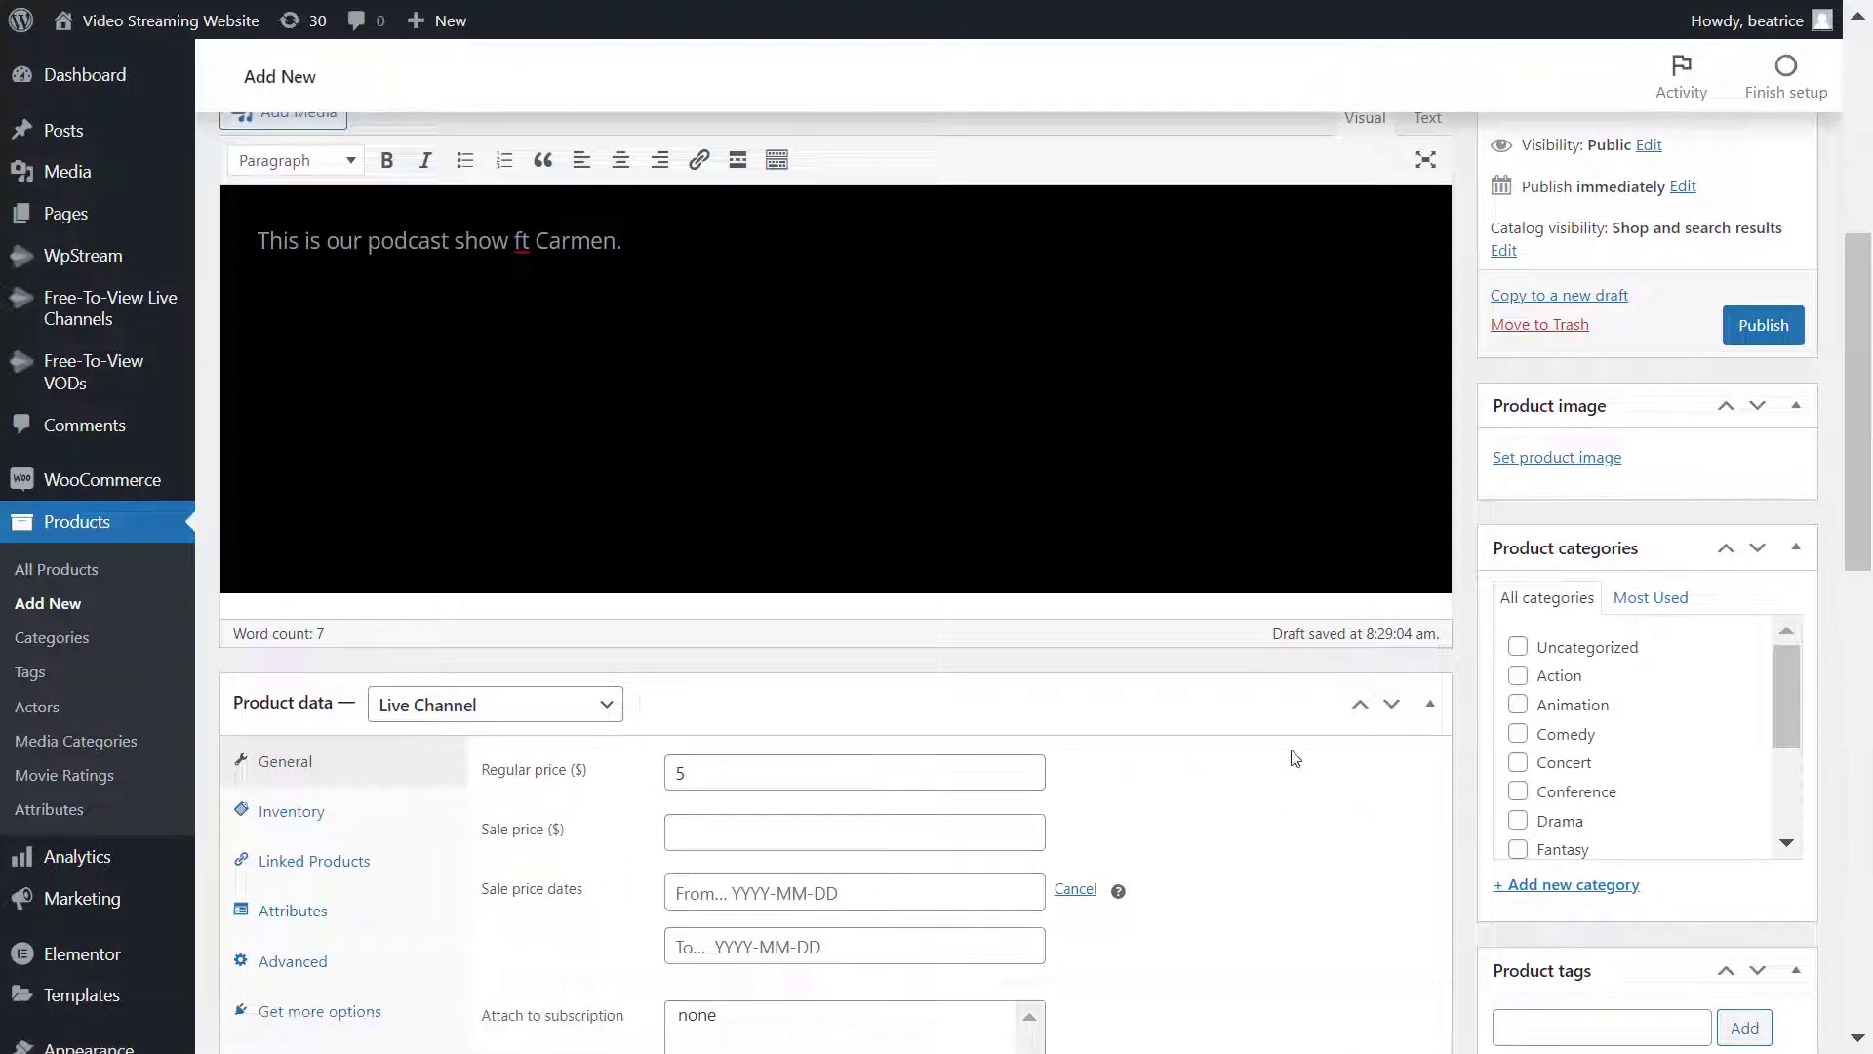
- Set the orange TV picture VOD.png as the product image
{"action": "left_click", "coordinate": [1522, 458]}
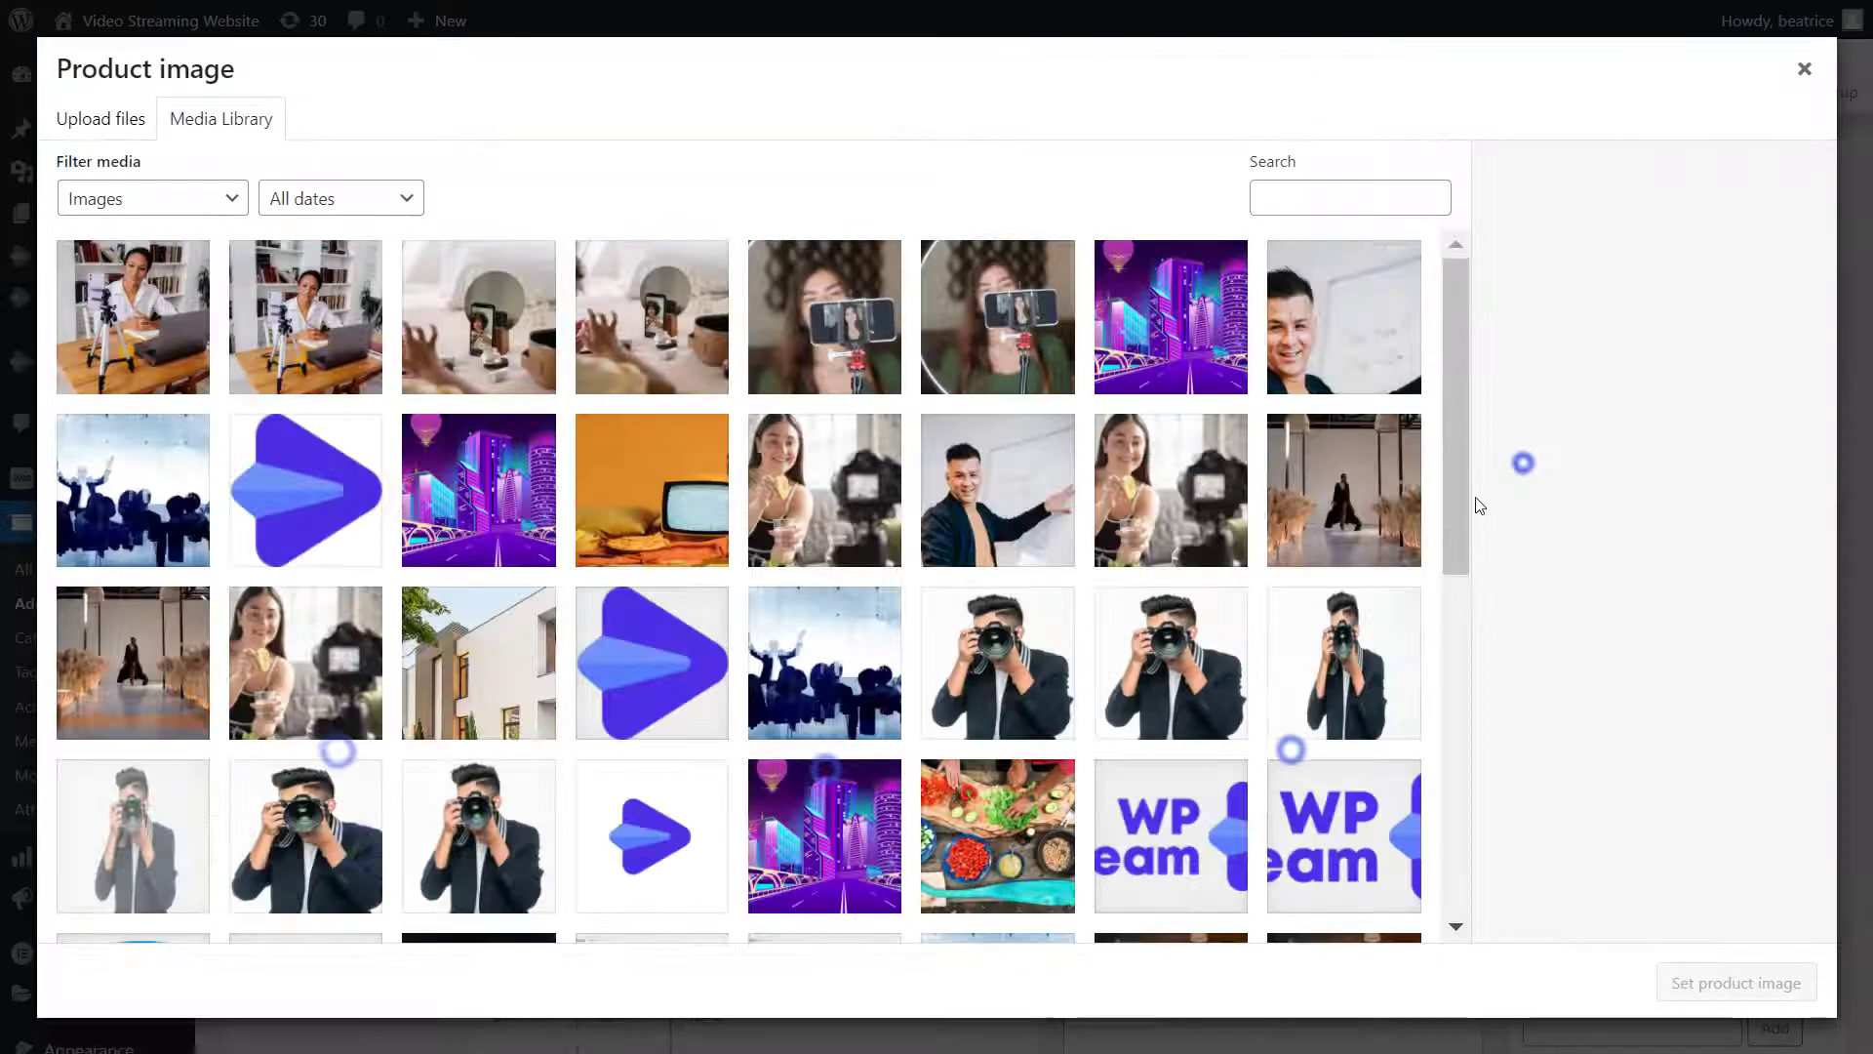
{"action": "scroll", "coordinate": [781, 537], "scroll_direction": "down", "scroll_amount": 8}
{"action": "left_click", "coordinate": [687, 439]}
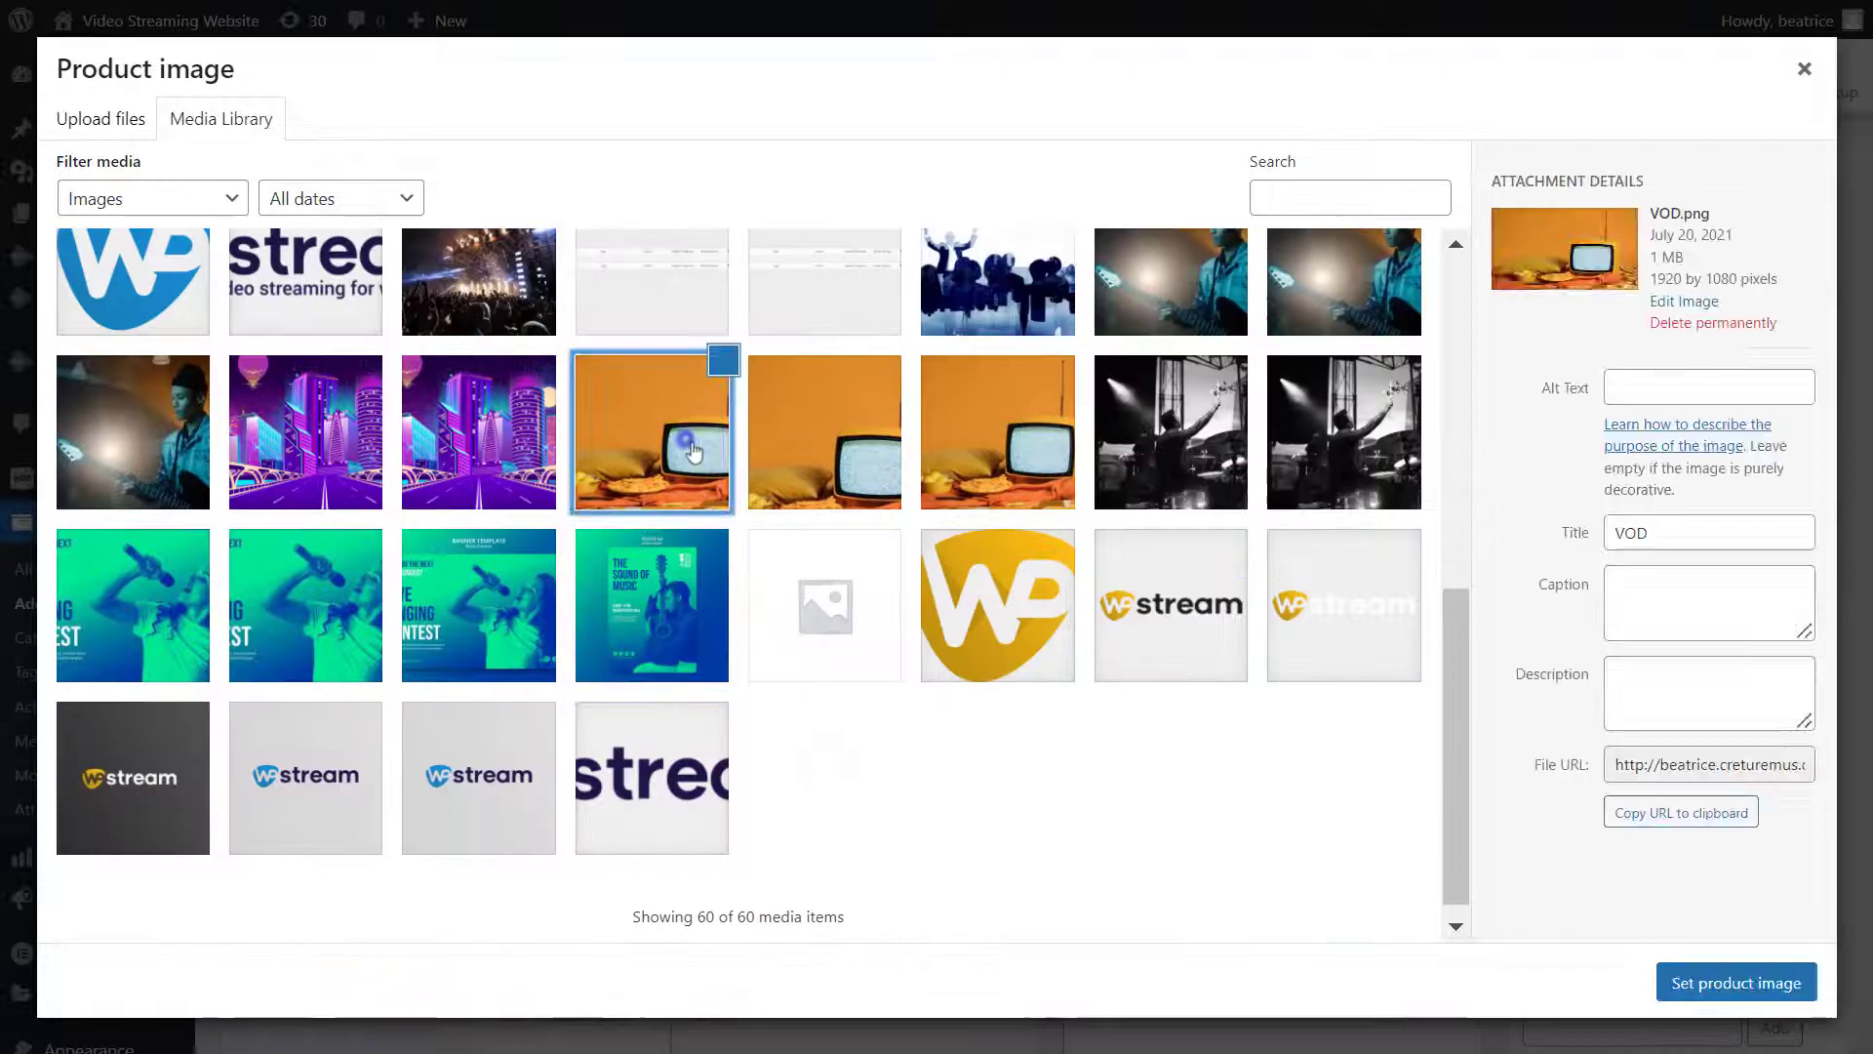
{"action": "left_click", "coordinate": [1680, 979]}
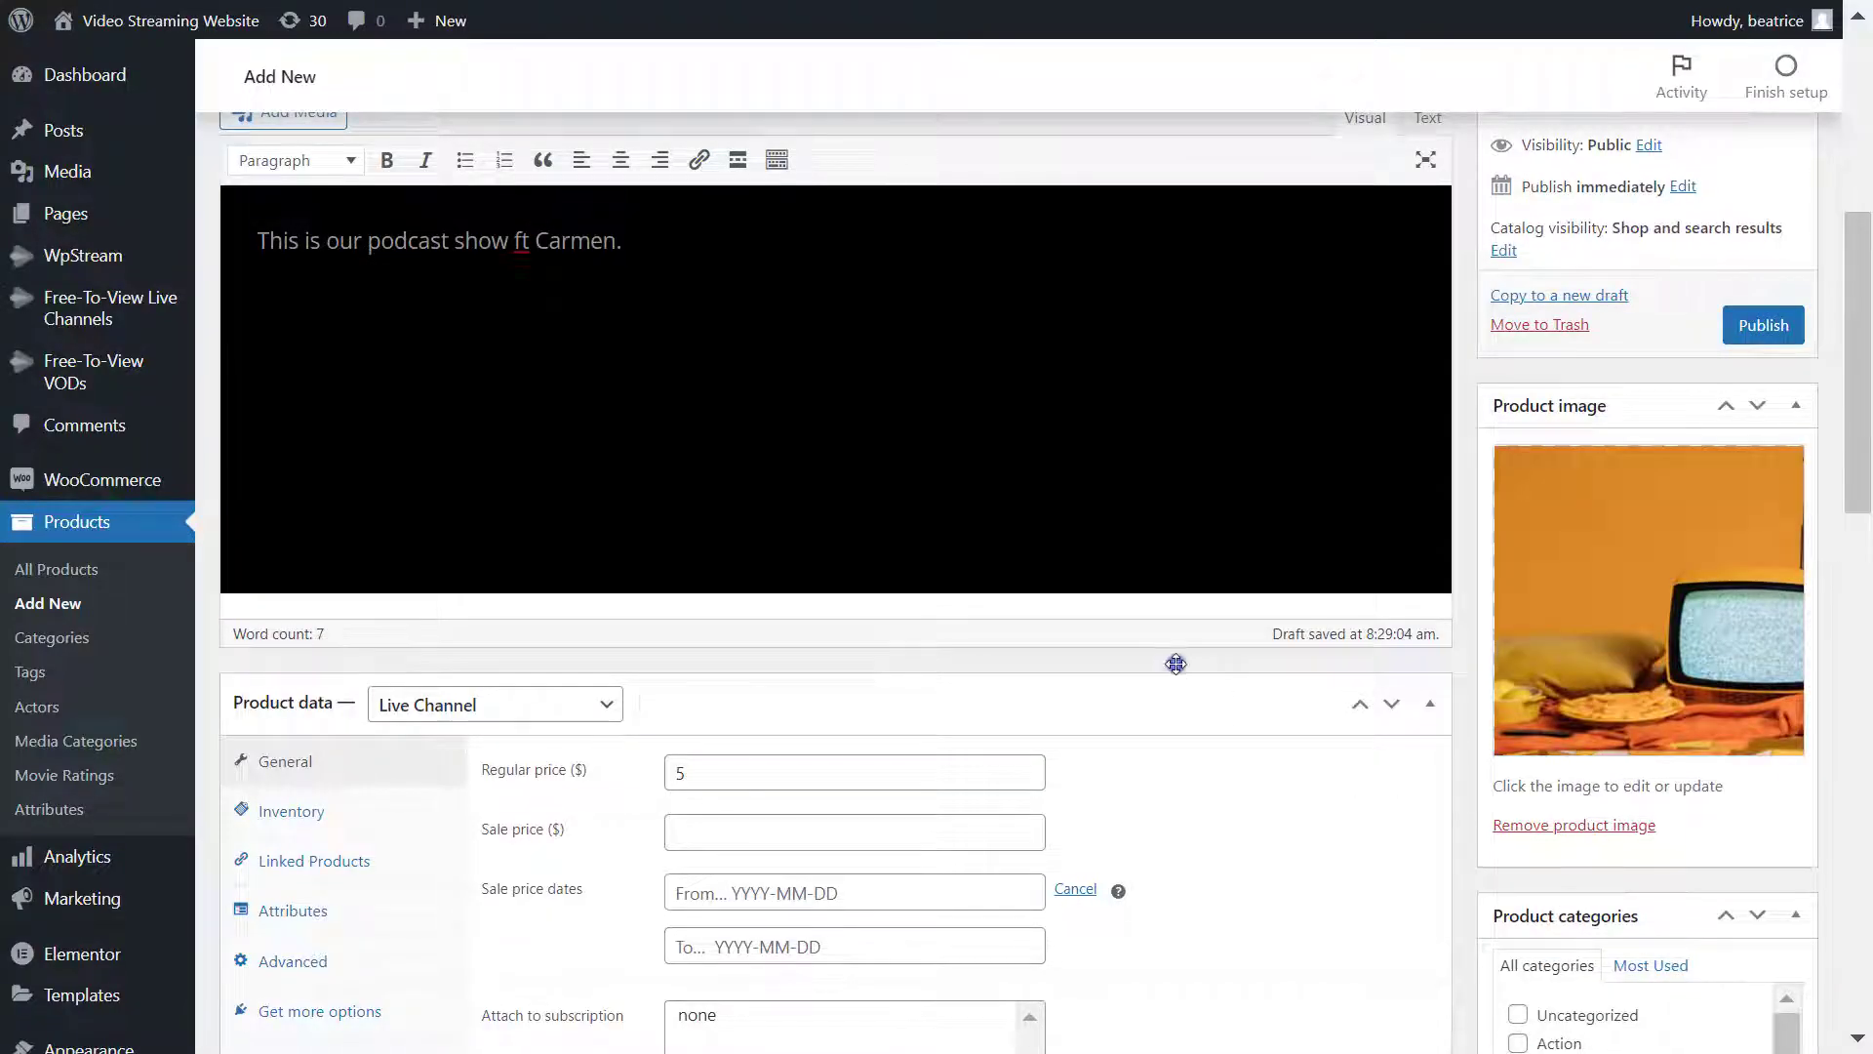
- Add a new 'podcast' product category and tick it
{"action": "scroll", "coordinate": [1179, 671], "scroll_direction": "down", "scroll_amount": 5}
{"action": "scroll", "coordinate": [1623, 676], "scroll_direction": "down", "scroll_amount": 4}
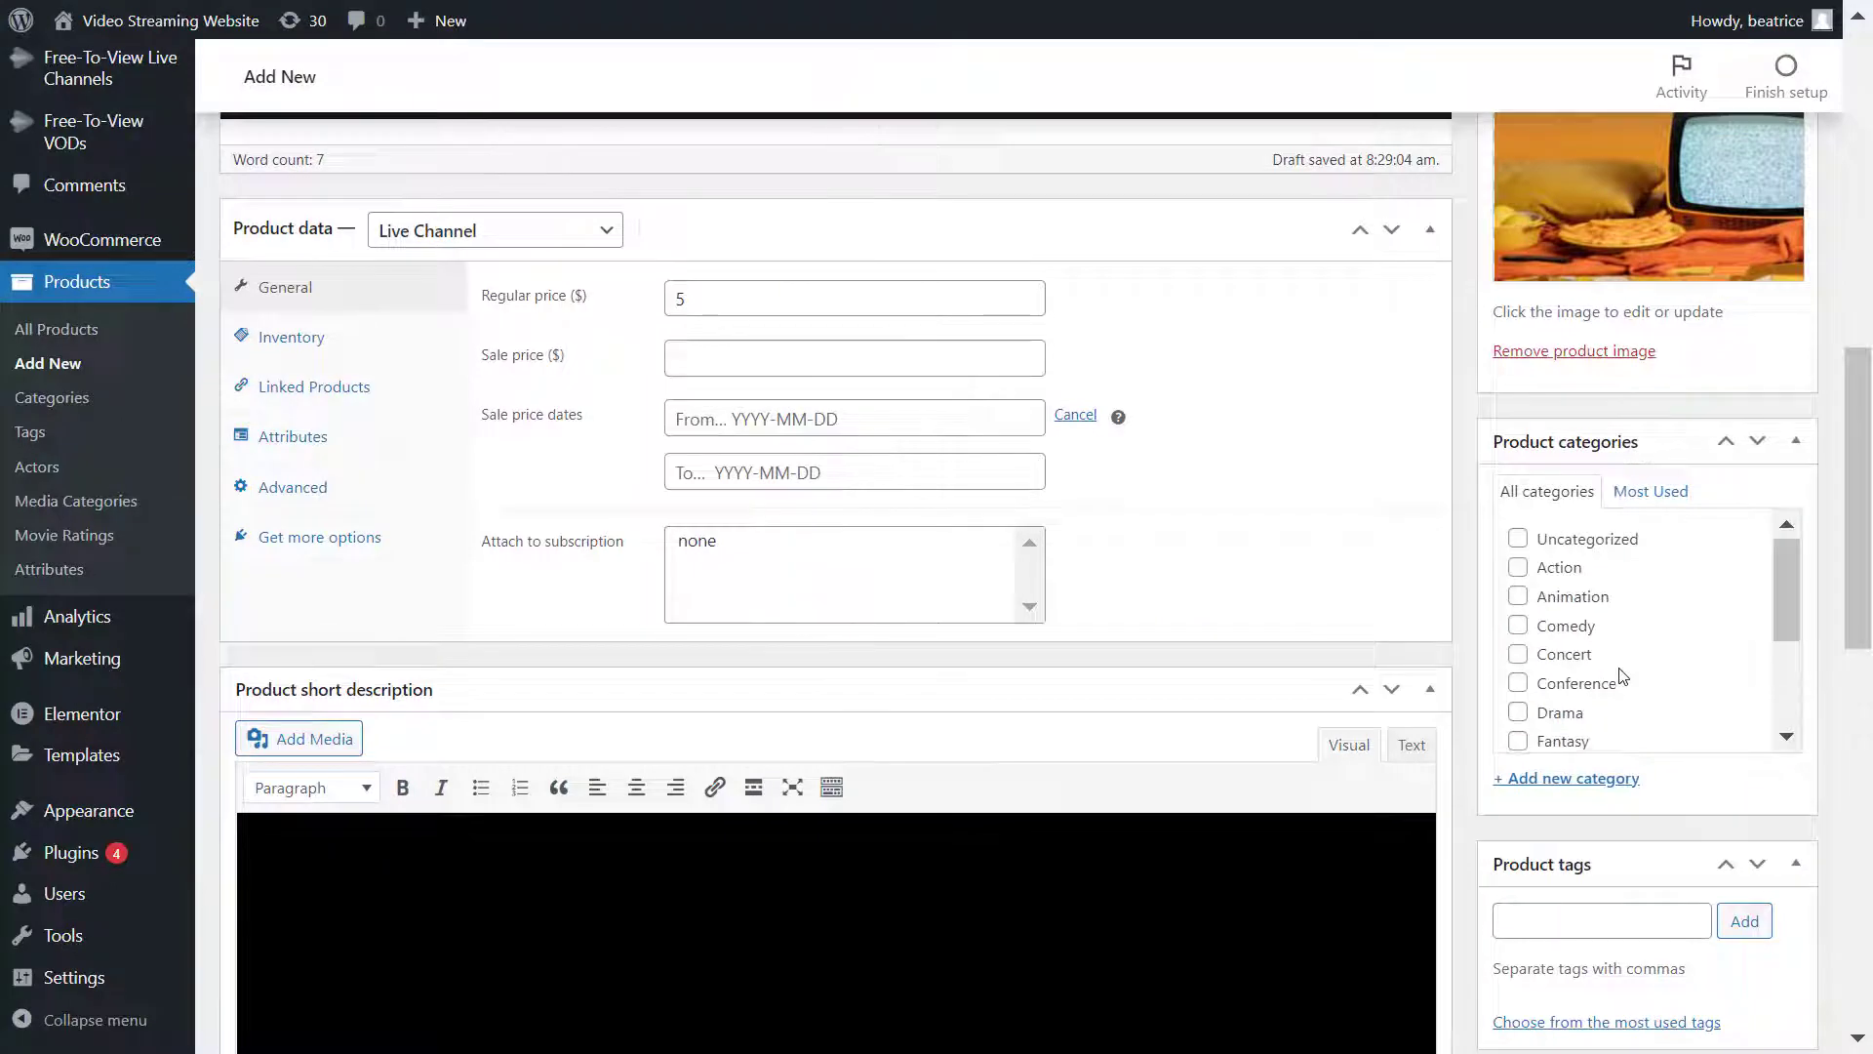
{"action": "left_click", "coordinate": [1577, 779]}
{"action": "type", "text": "podcast"}
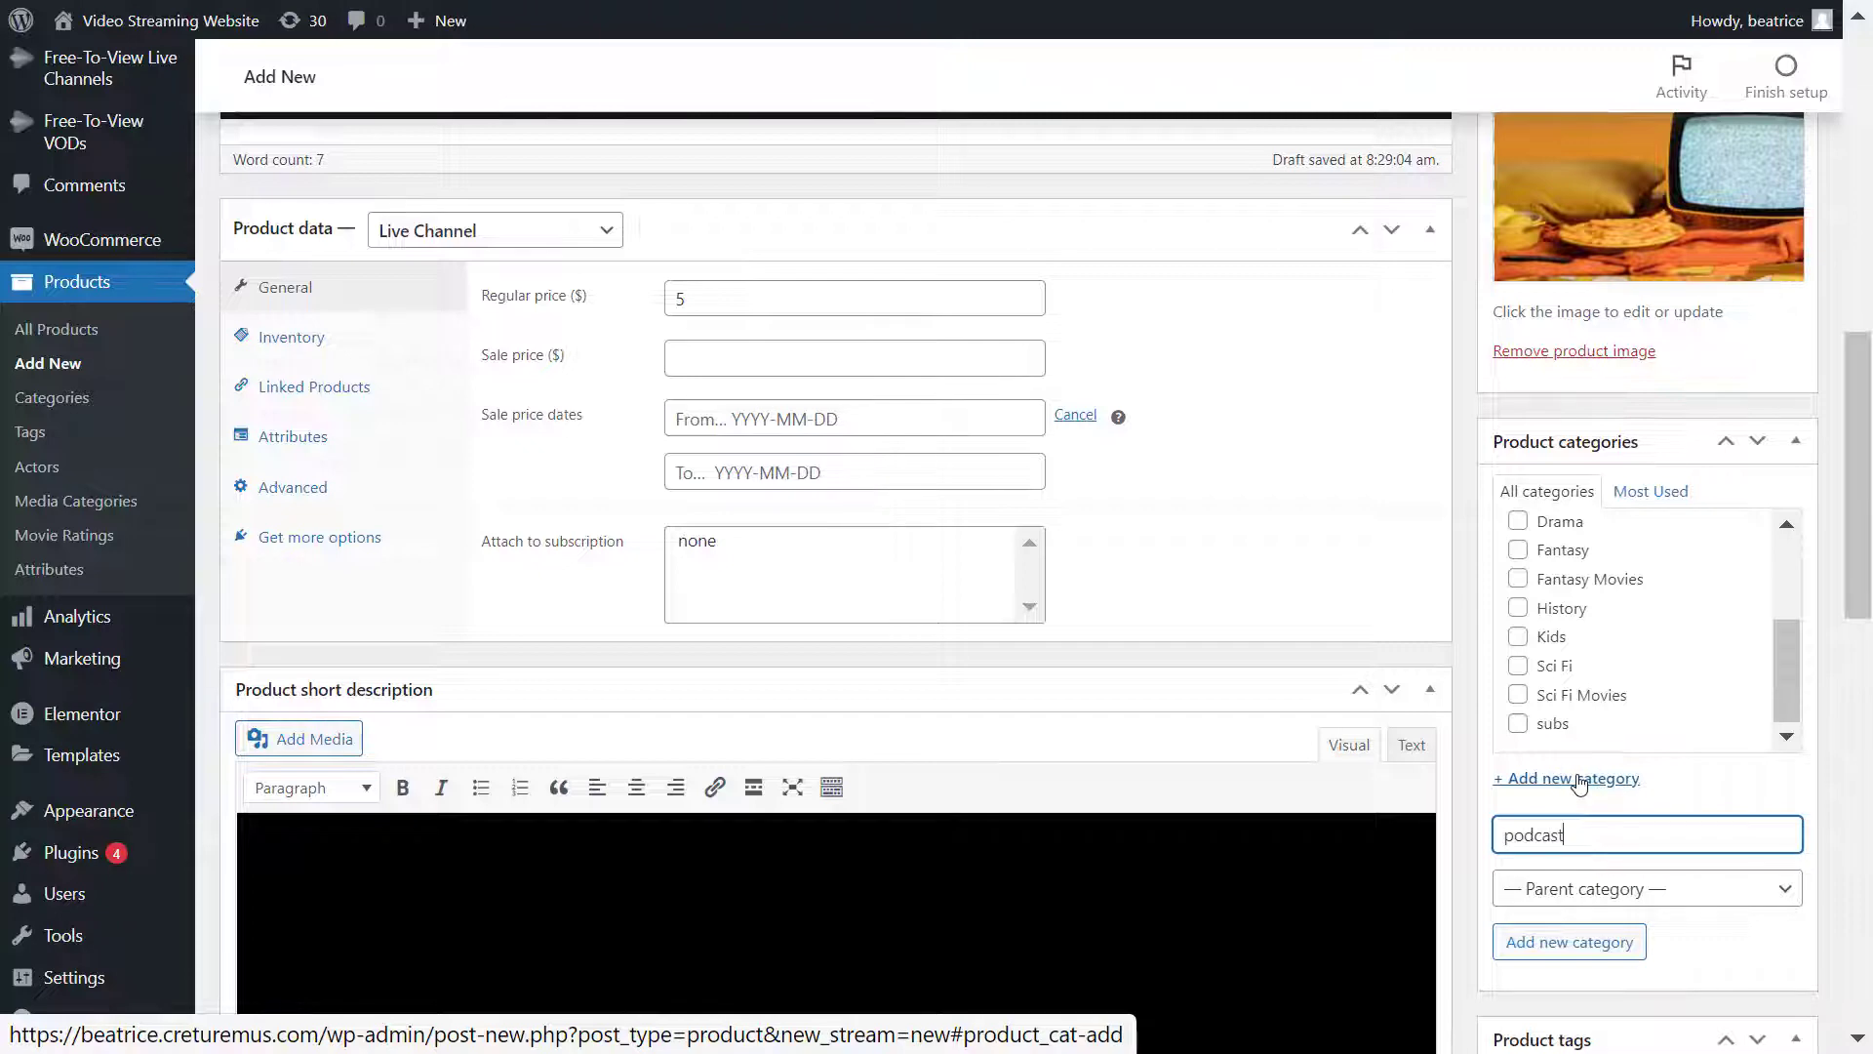
{"action": "key", "text": "Return"}
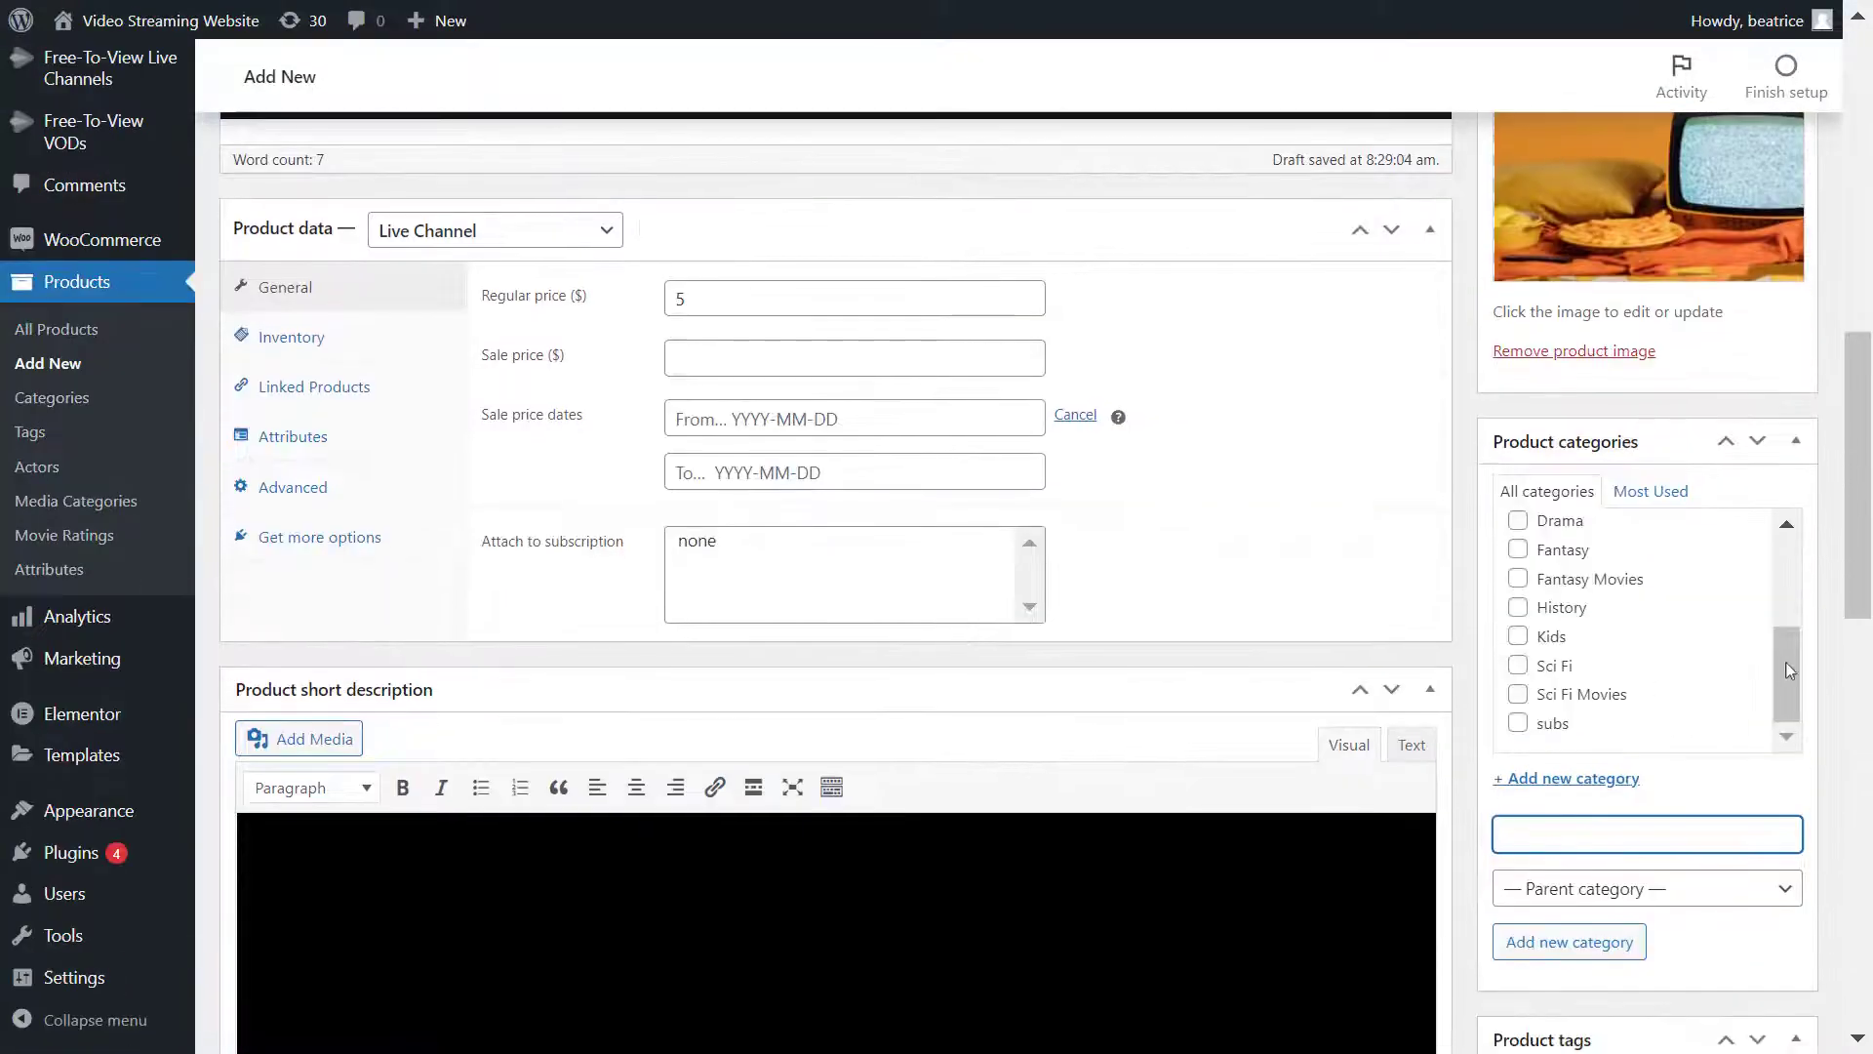
{"action": "left_click_drag", "start_coordinate": [1791, 659], "coordinate": [1806, 553]}
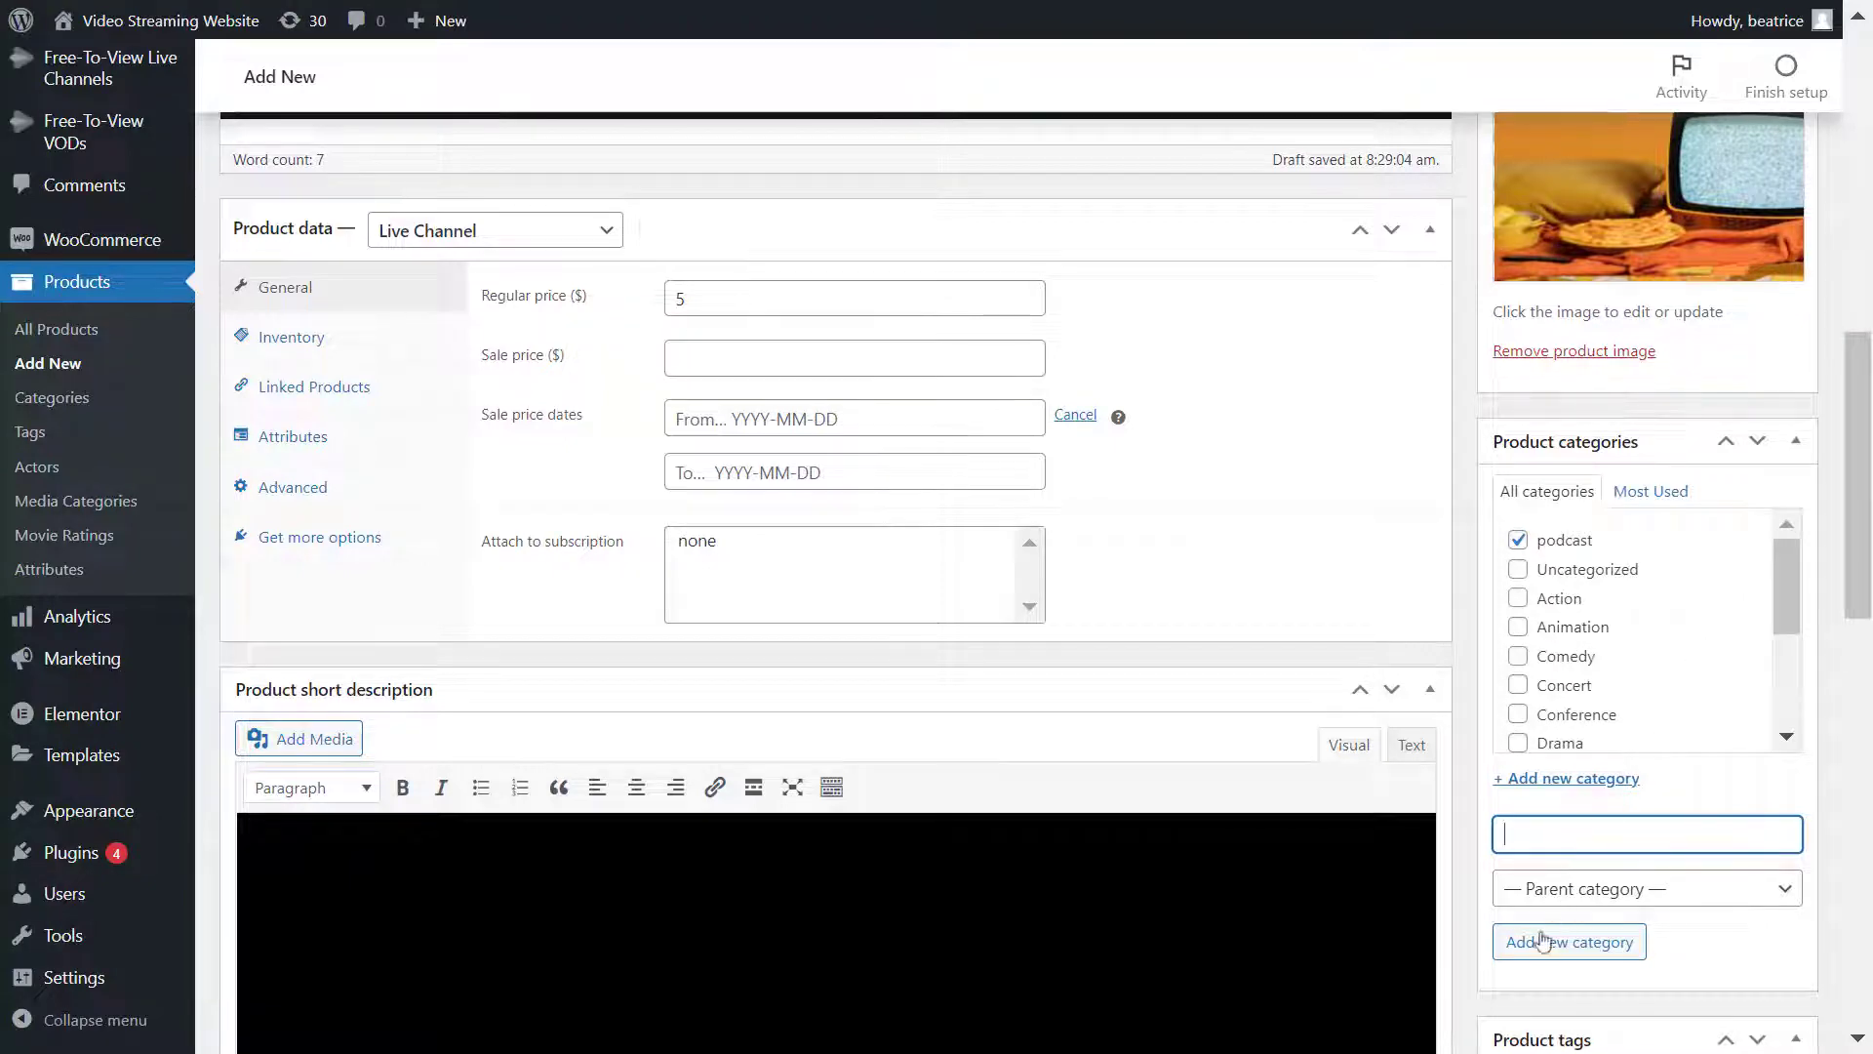
{"action": "scroll", "coordinate": [1540, 941], "scroll_direction": "down", "scroll_amount": 4}
- Tag the product 'Podcast' and 'Live stream'
{"action": "scroll", "coordinate": [1541, 944], "scroll_direction": "down", "scroll_amount": 2}
{"action": "left_click", "coordinate": [1610, 467]}
{"action": "type", "text": "Podcast"}
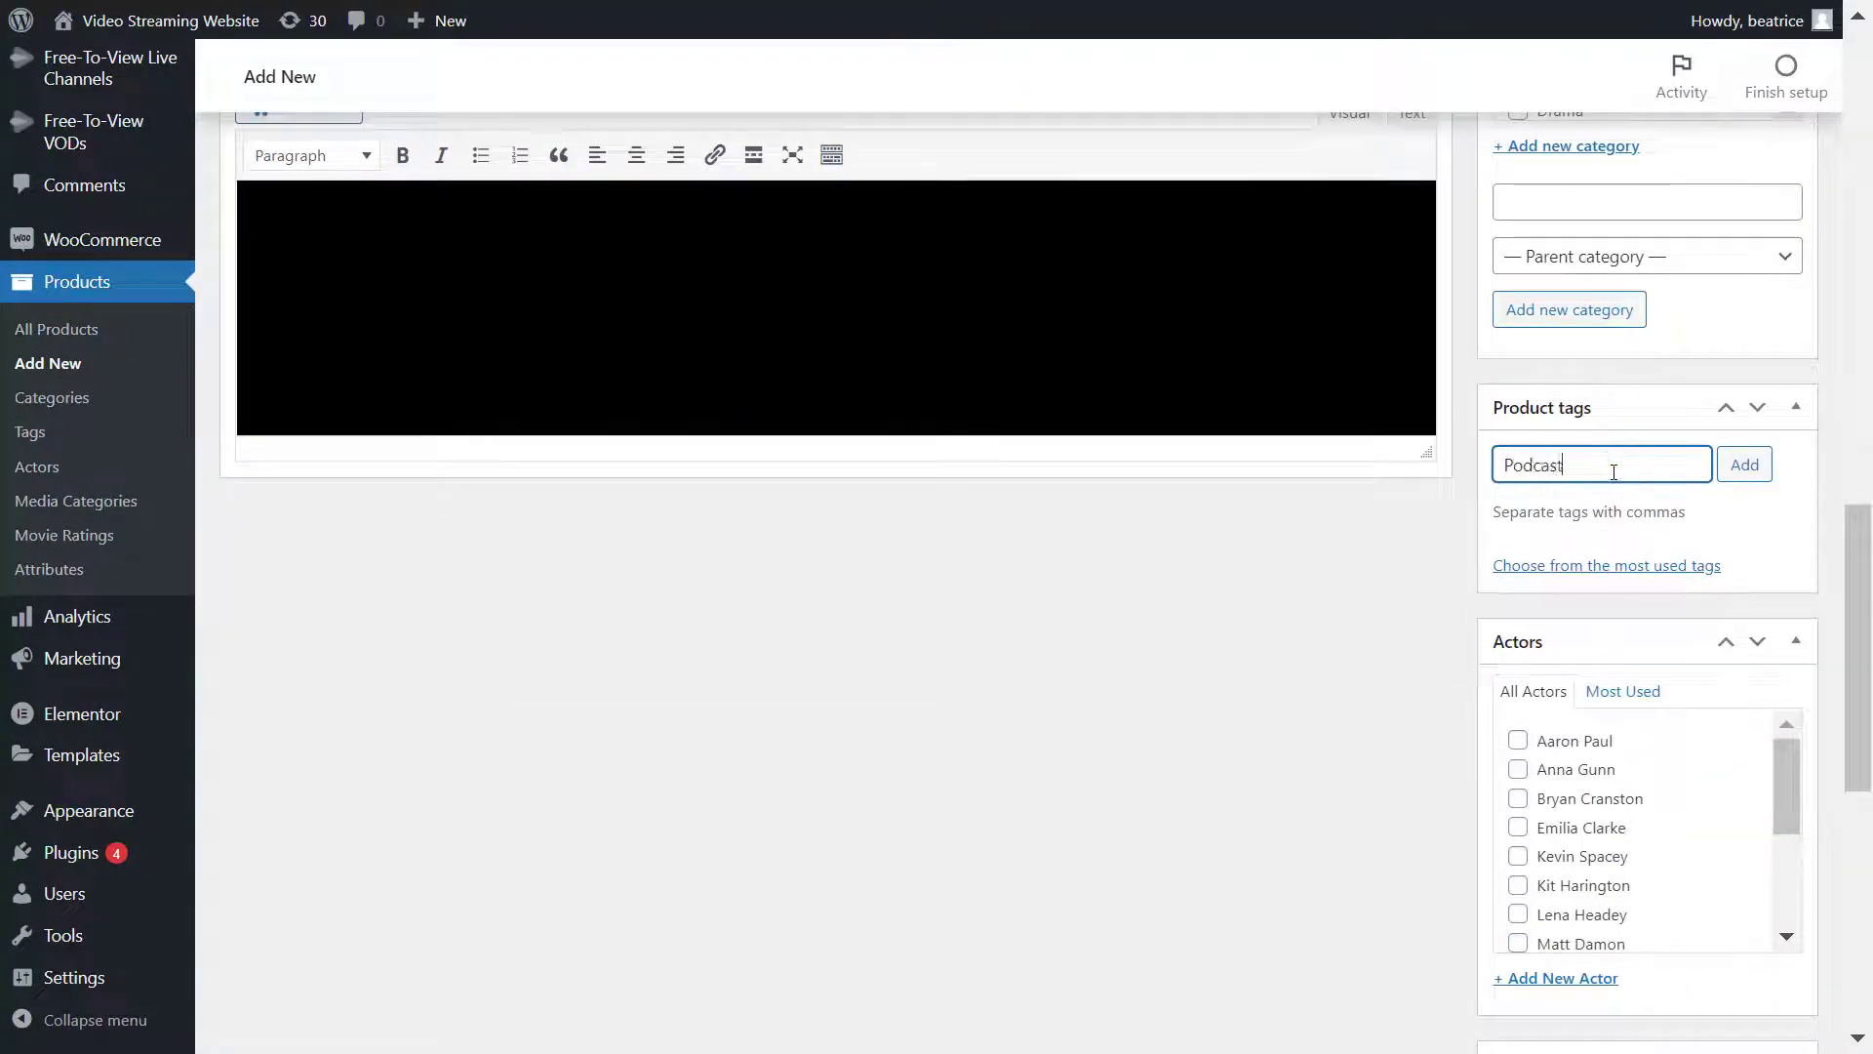
{"action": "key", "text": "Return"}
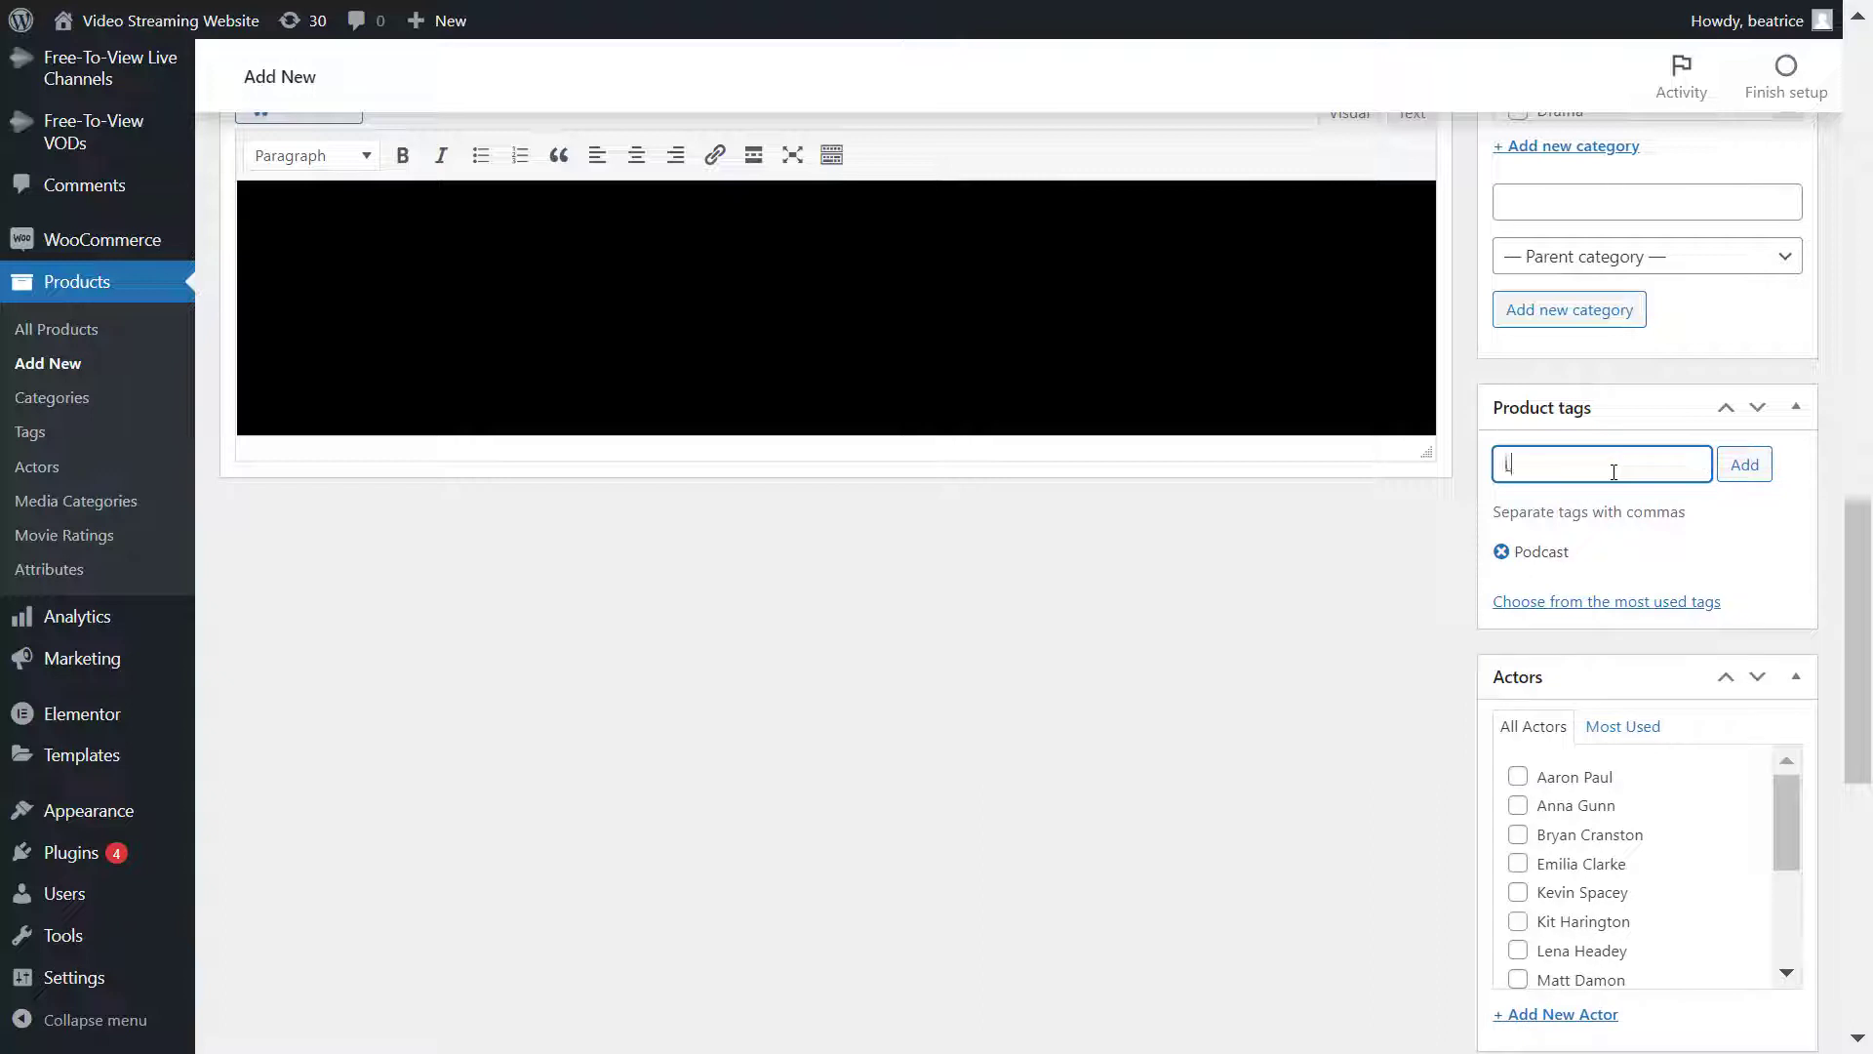
{"action": "type", "text": "Live stream"}
{"action": "key", "text": "Return"}
- Add a new media category named 'Podcast'
{"action": "scroll", "coordinate": [1393, 702], "scroll_direction": "down", "scroll_amount": 9}
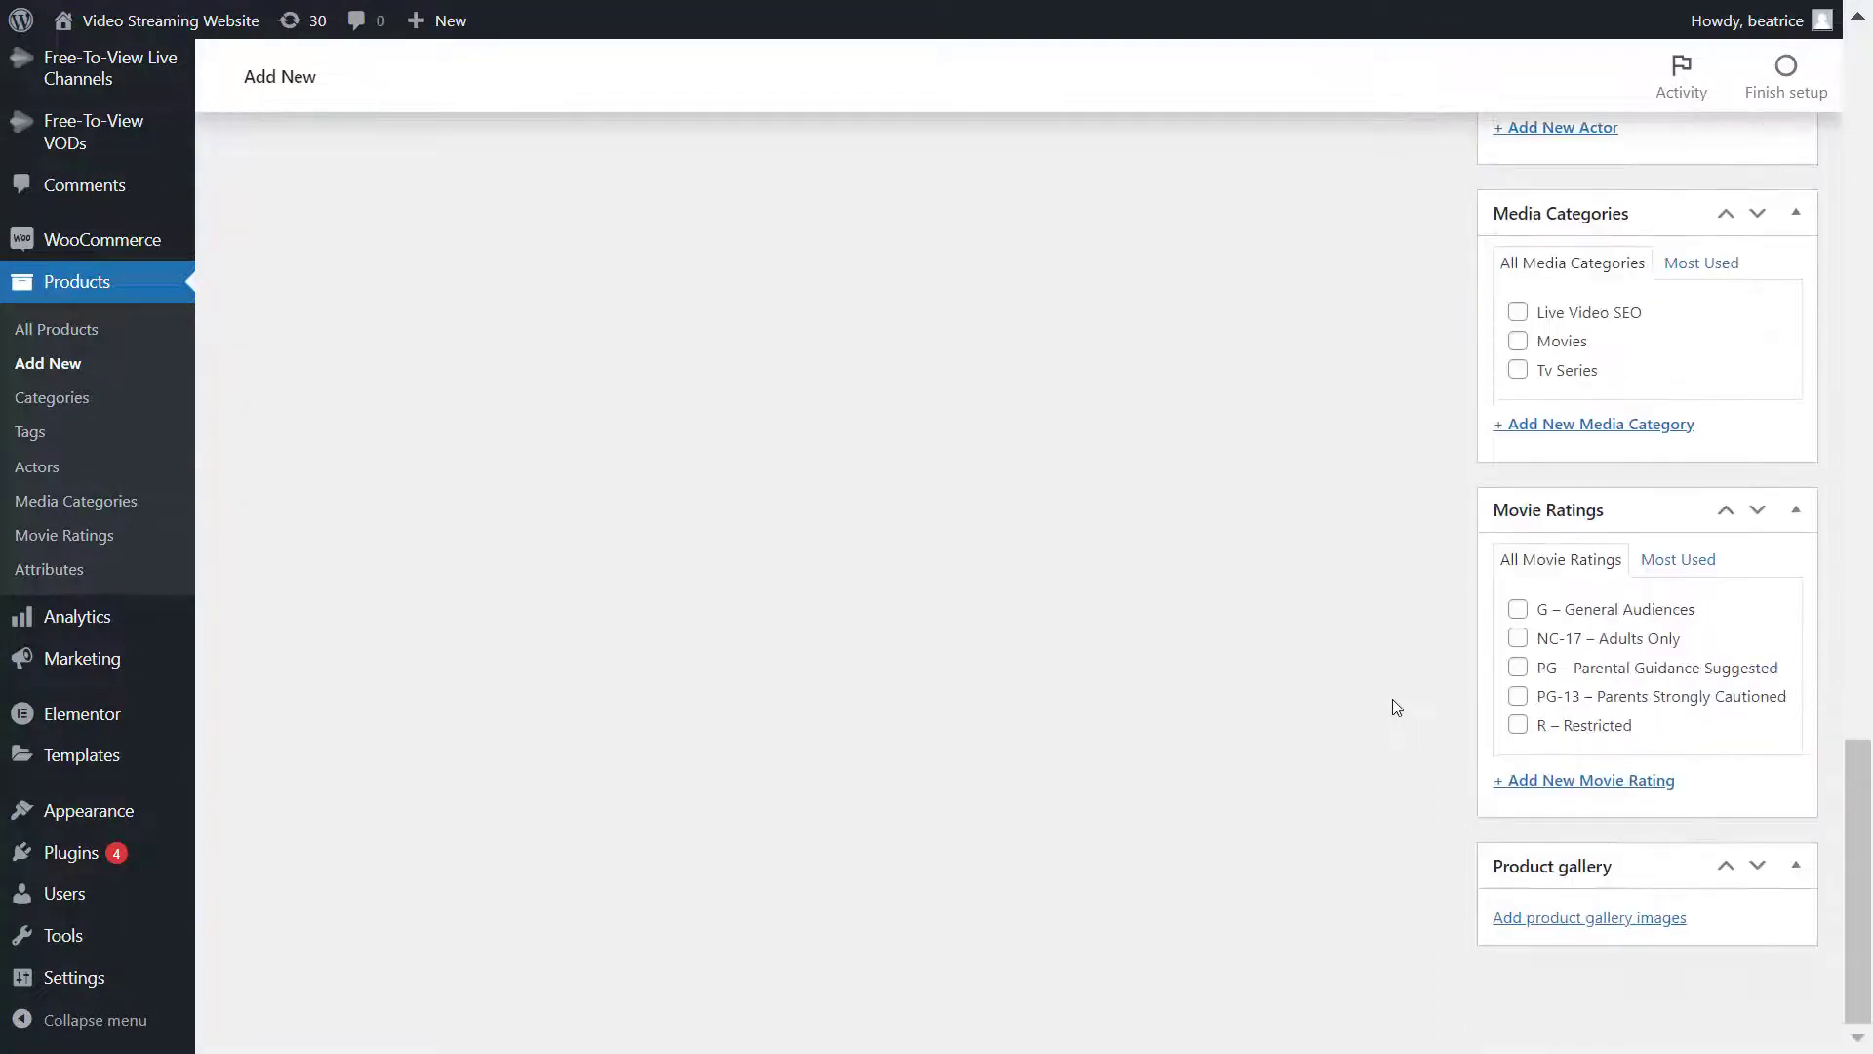
{"action": "left_click", "coordinate": [1565, 424]}
{"action": "type", "text": "Podcast"}
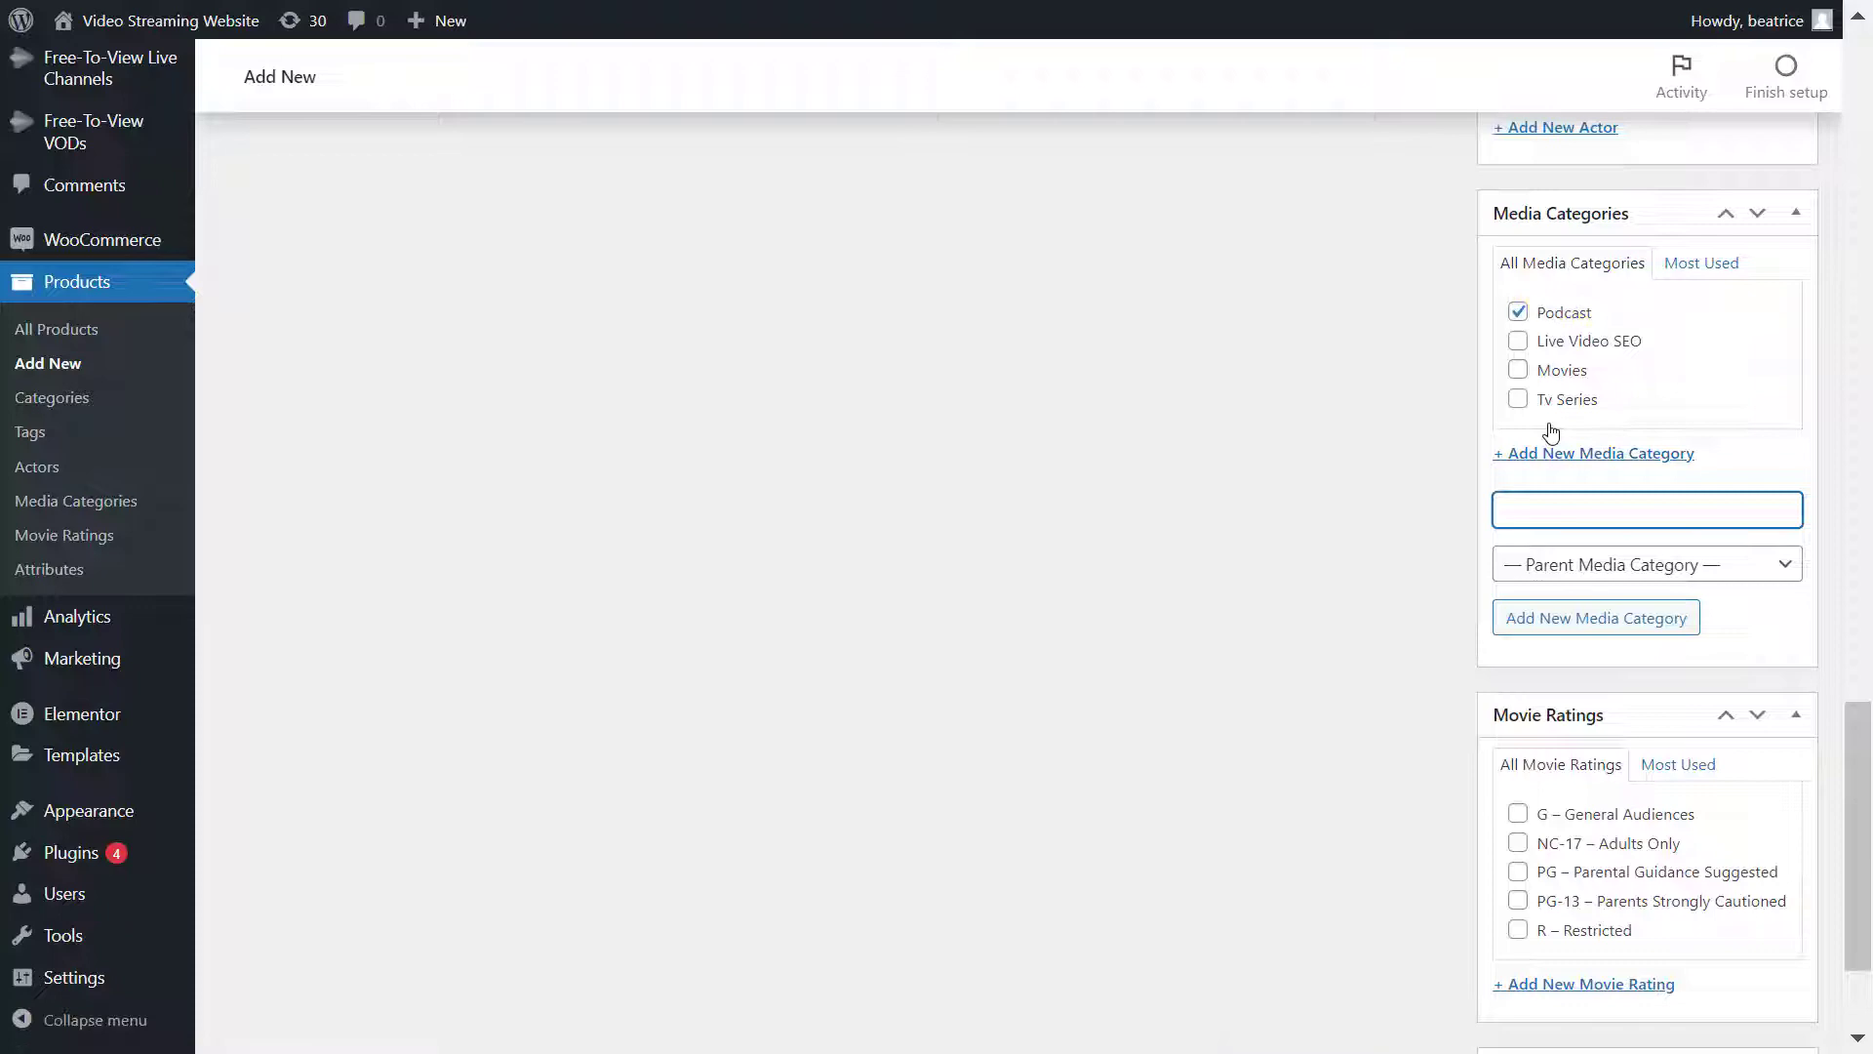
{"action": "scroll", "coordinate": [1433, 878], "scroll_direction": "down", "scroll_amount": 2}
{"action": "scroll", "coordinate": [1430, 870], "scroll_direction": "up", "scroll_amount": 18}
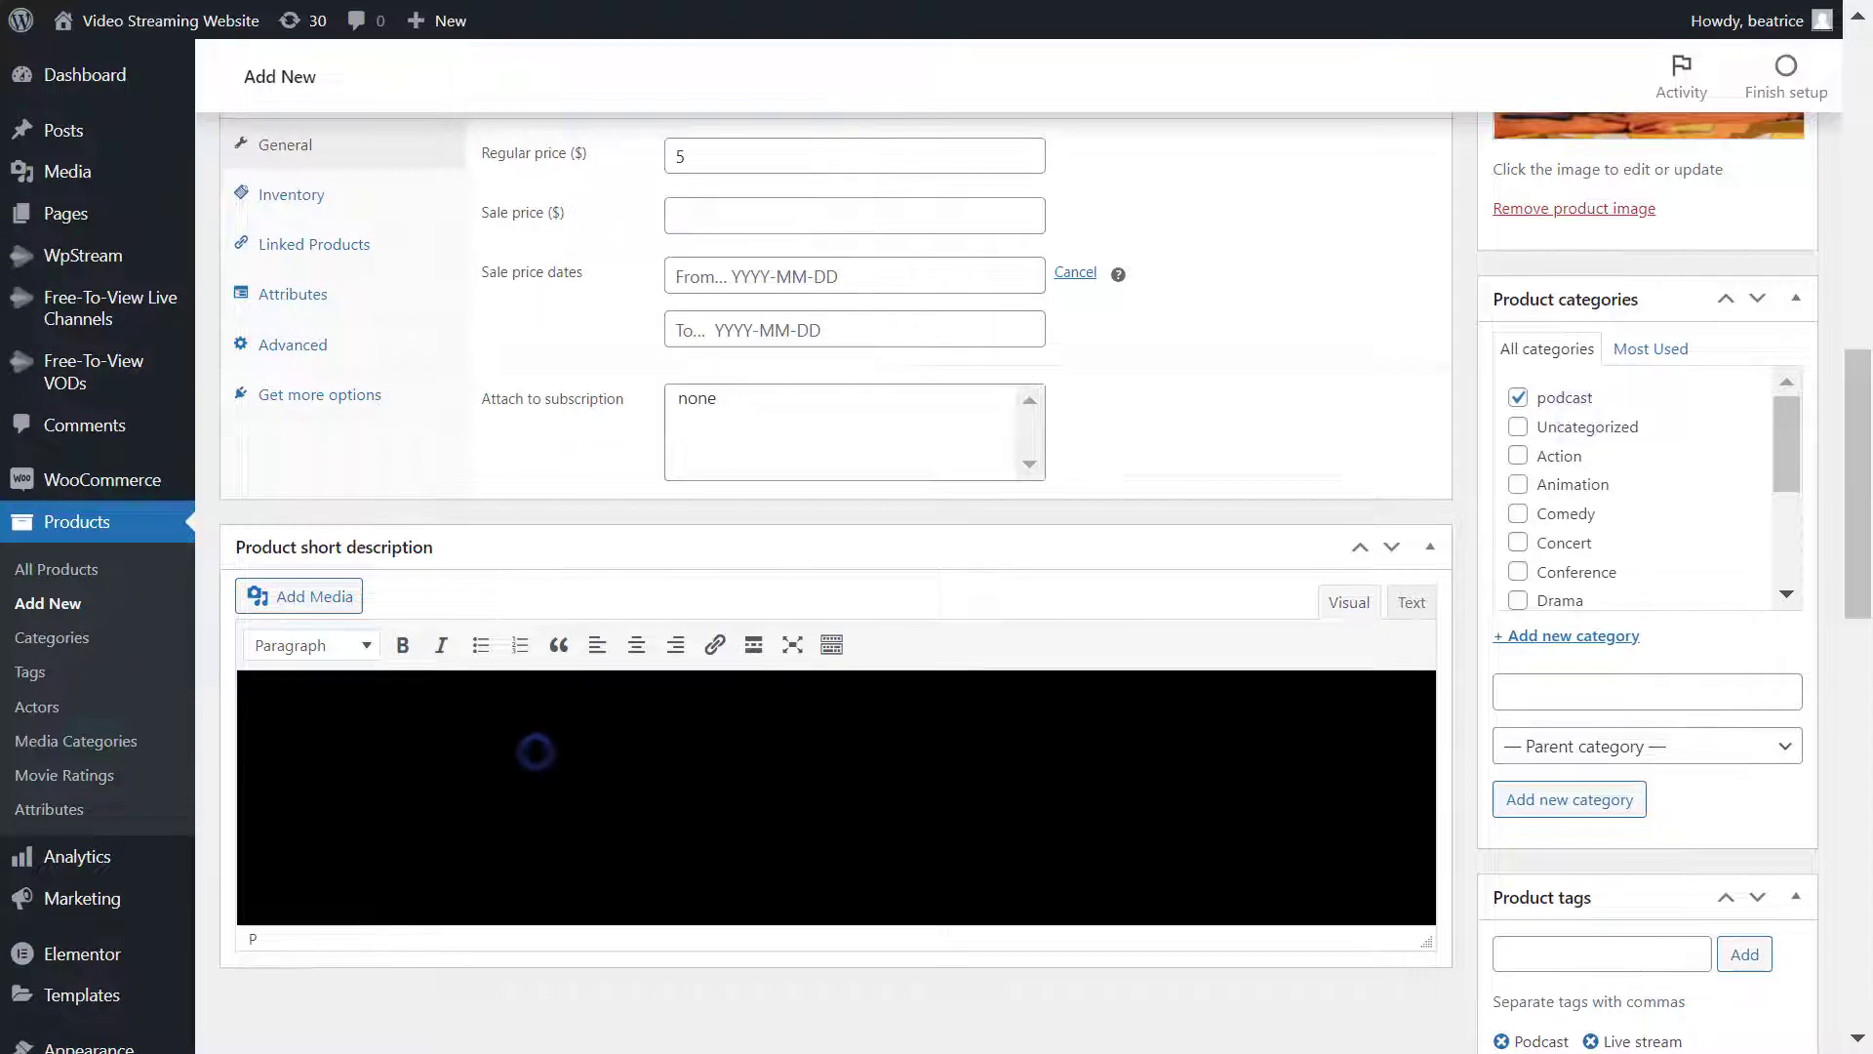
- Add a short description promoting the interview and publish the Pay-Per-View Live product
{"action": "type", "text": "Here's your chance to watch my interview with the incredible Carmen. A social media influencer and"}
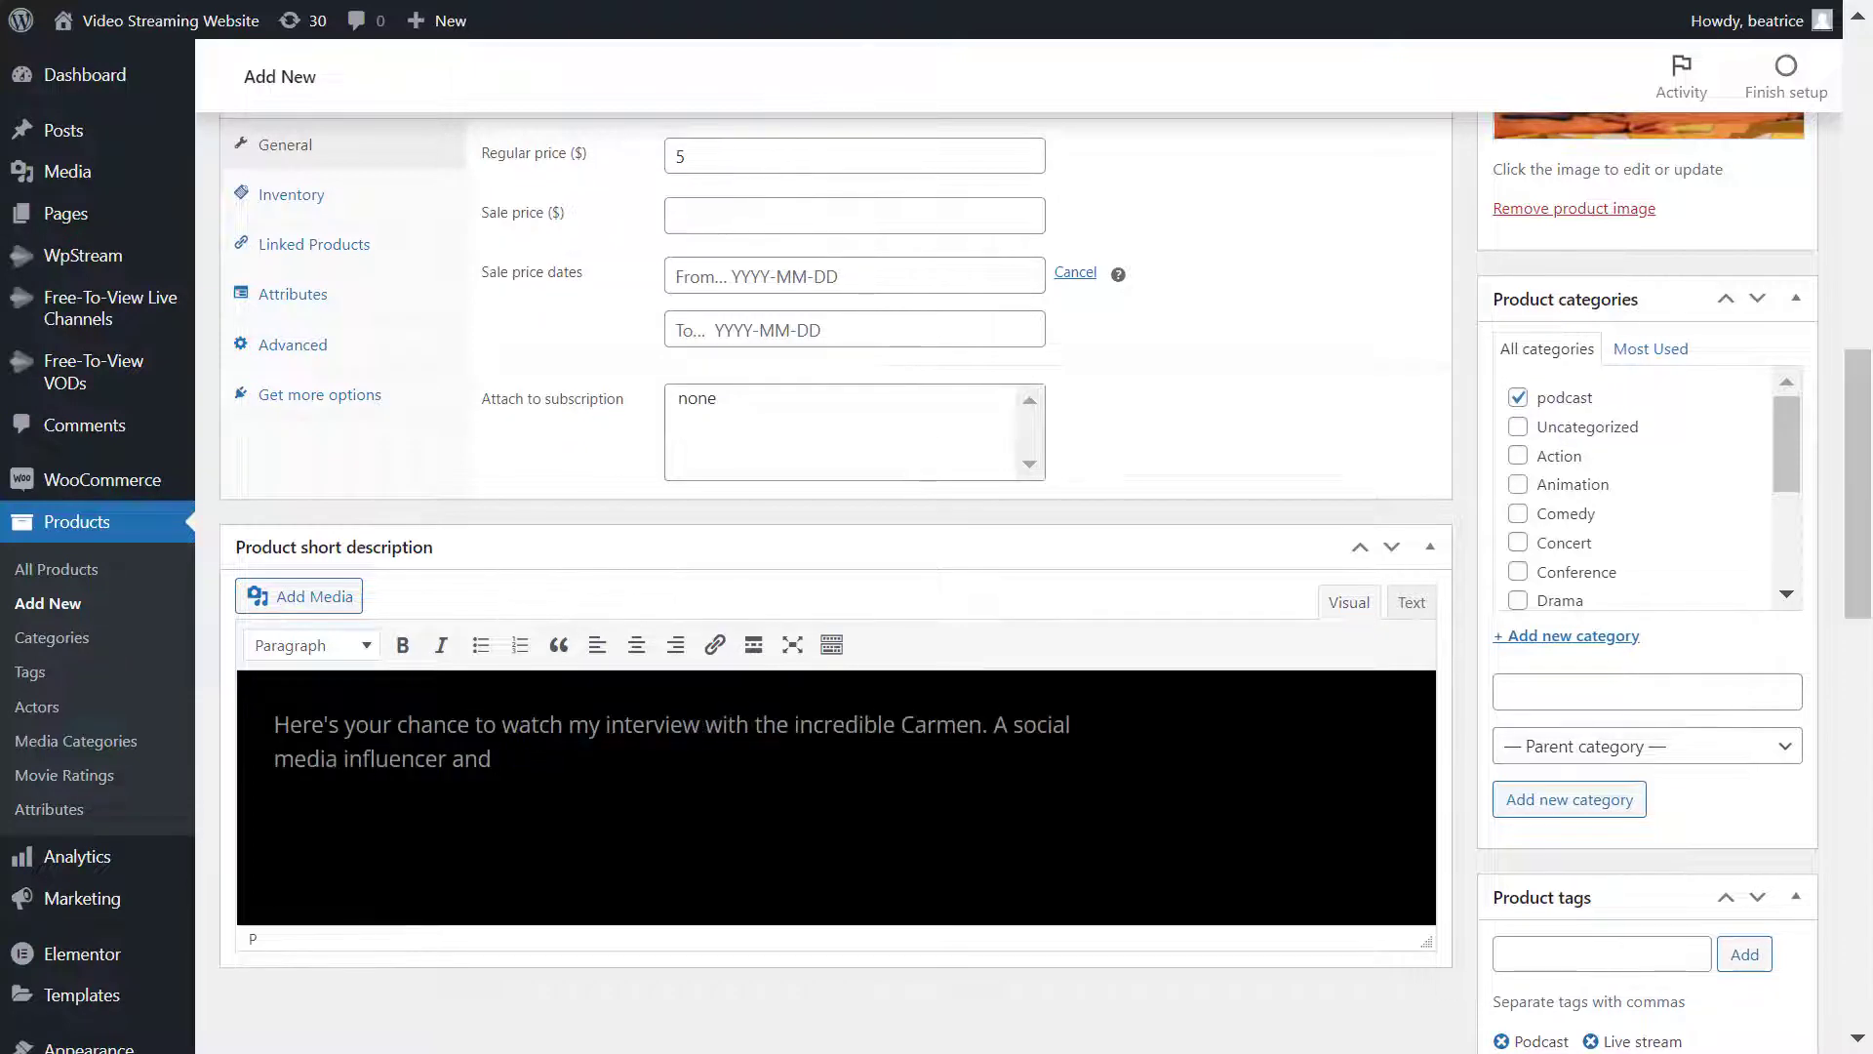
{"action": "type", "text": " marketing specialist. Learn all the best tips and tricks for gaining more followers and ha"}
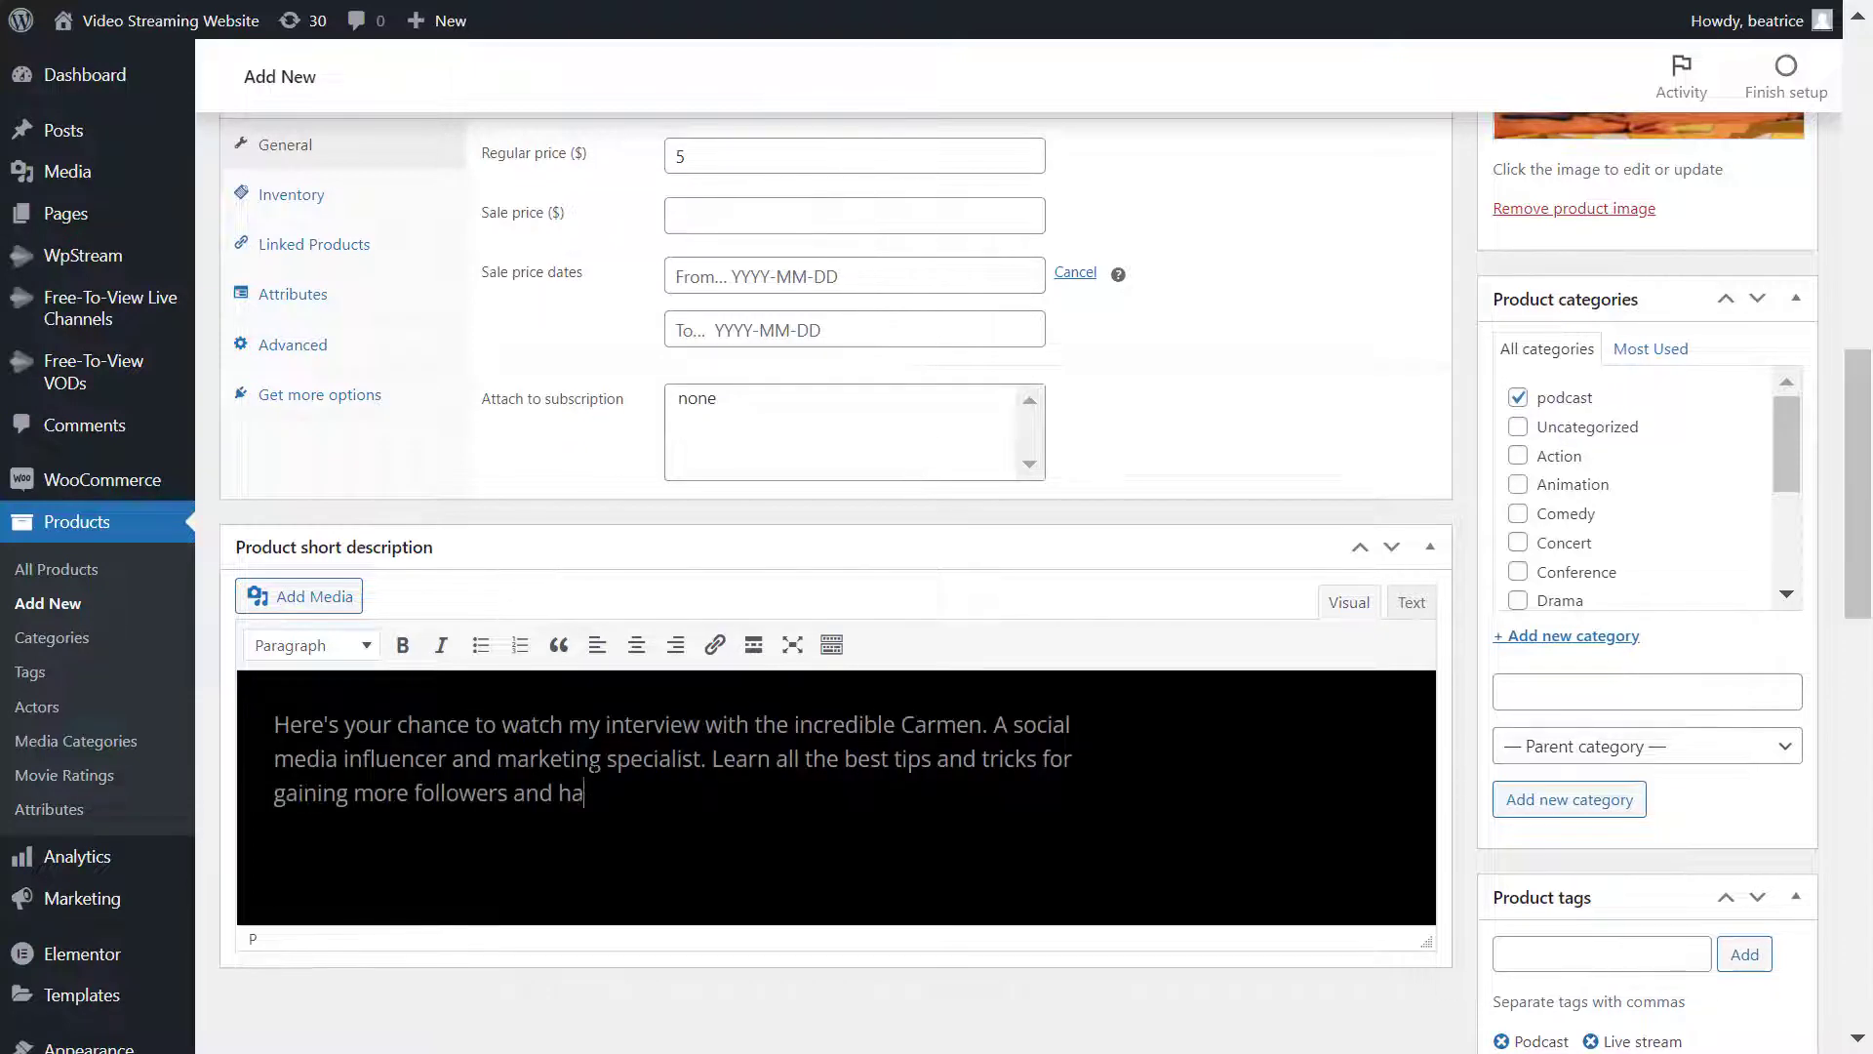
{"action": "type", "text": "ving the right engagement on your social media platforms."}
{"action": "scroll", "coordinate": [1560, 783], "scroll_direction": "up", "scroll_amount": 10}
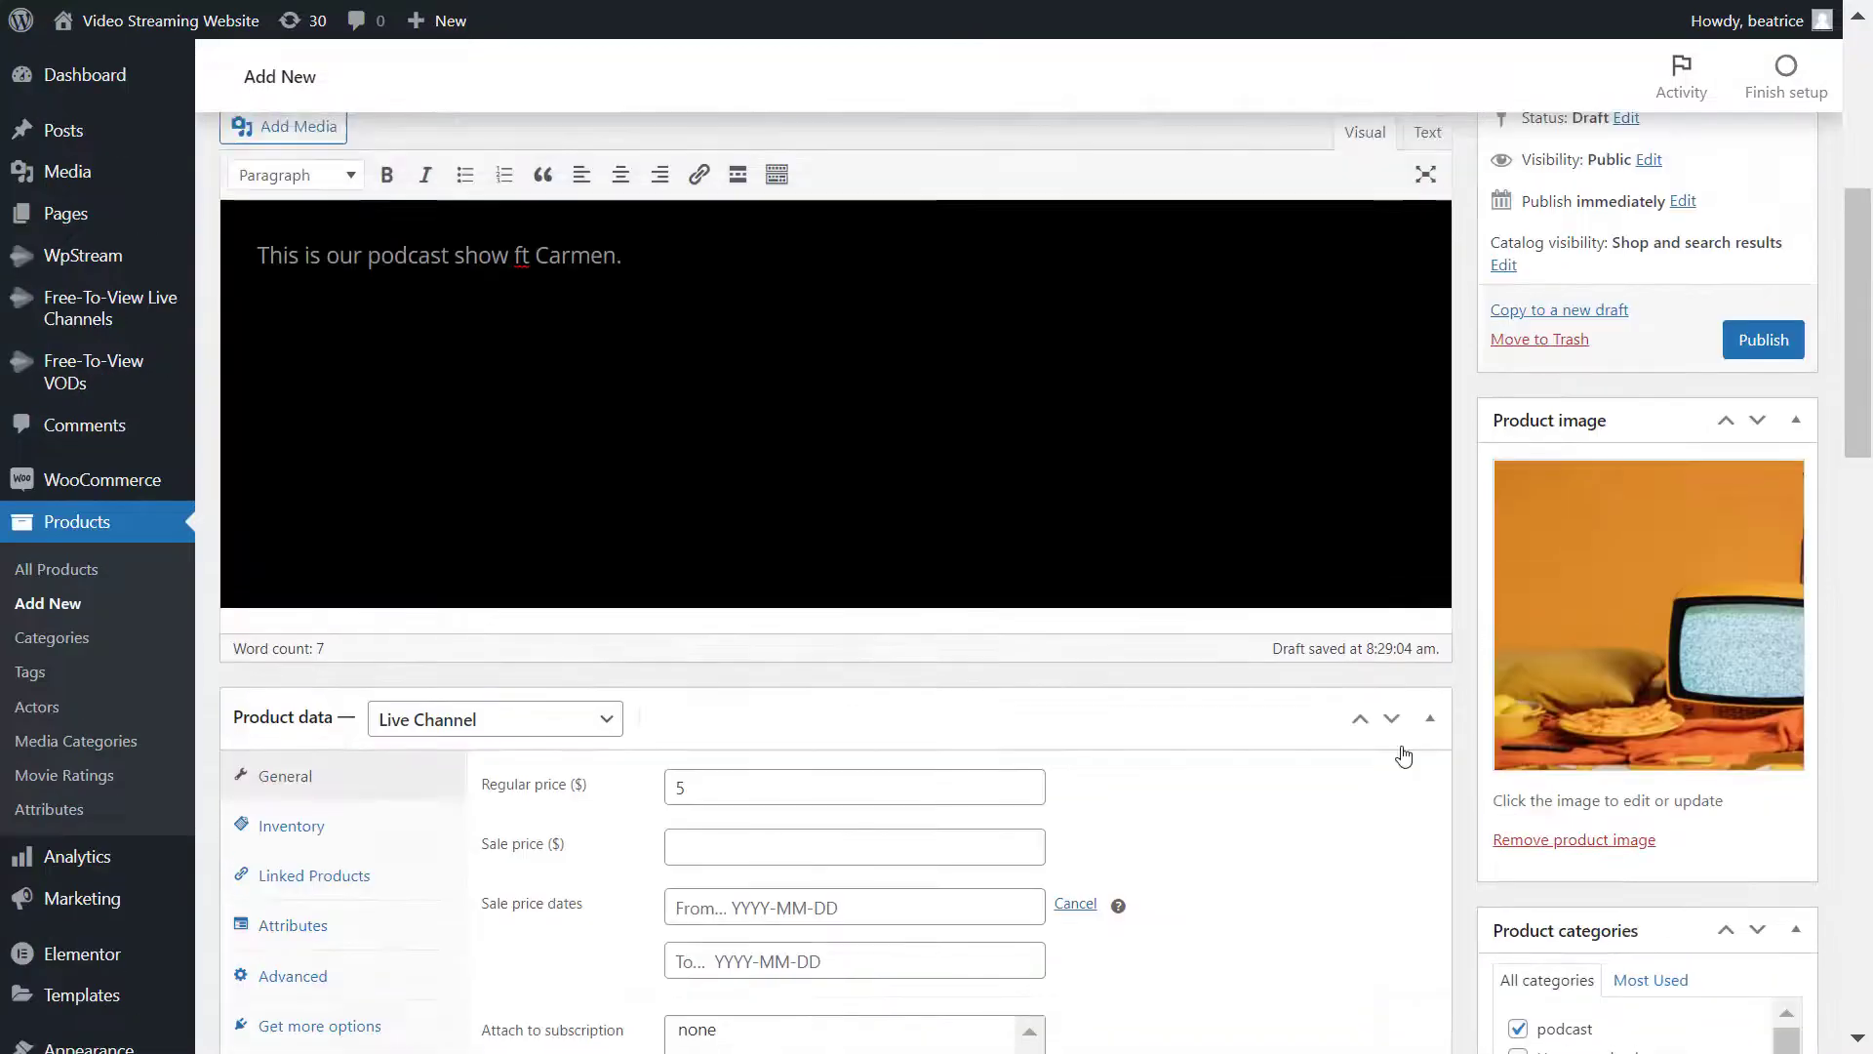
{"action": "scroll", "coordinate": [1561, 783], "scroll_direction": "up", "scroll_amount": 2}
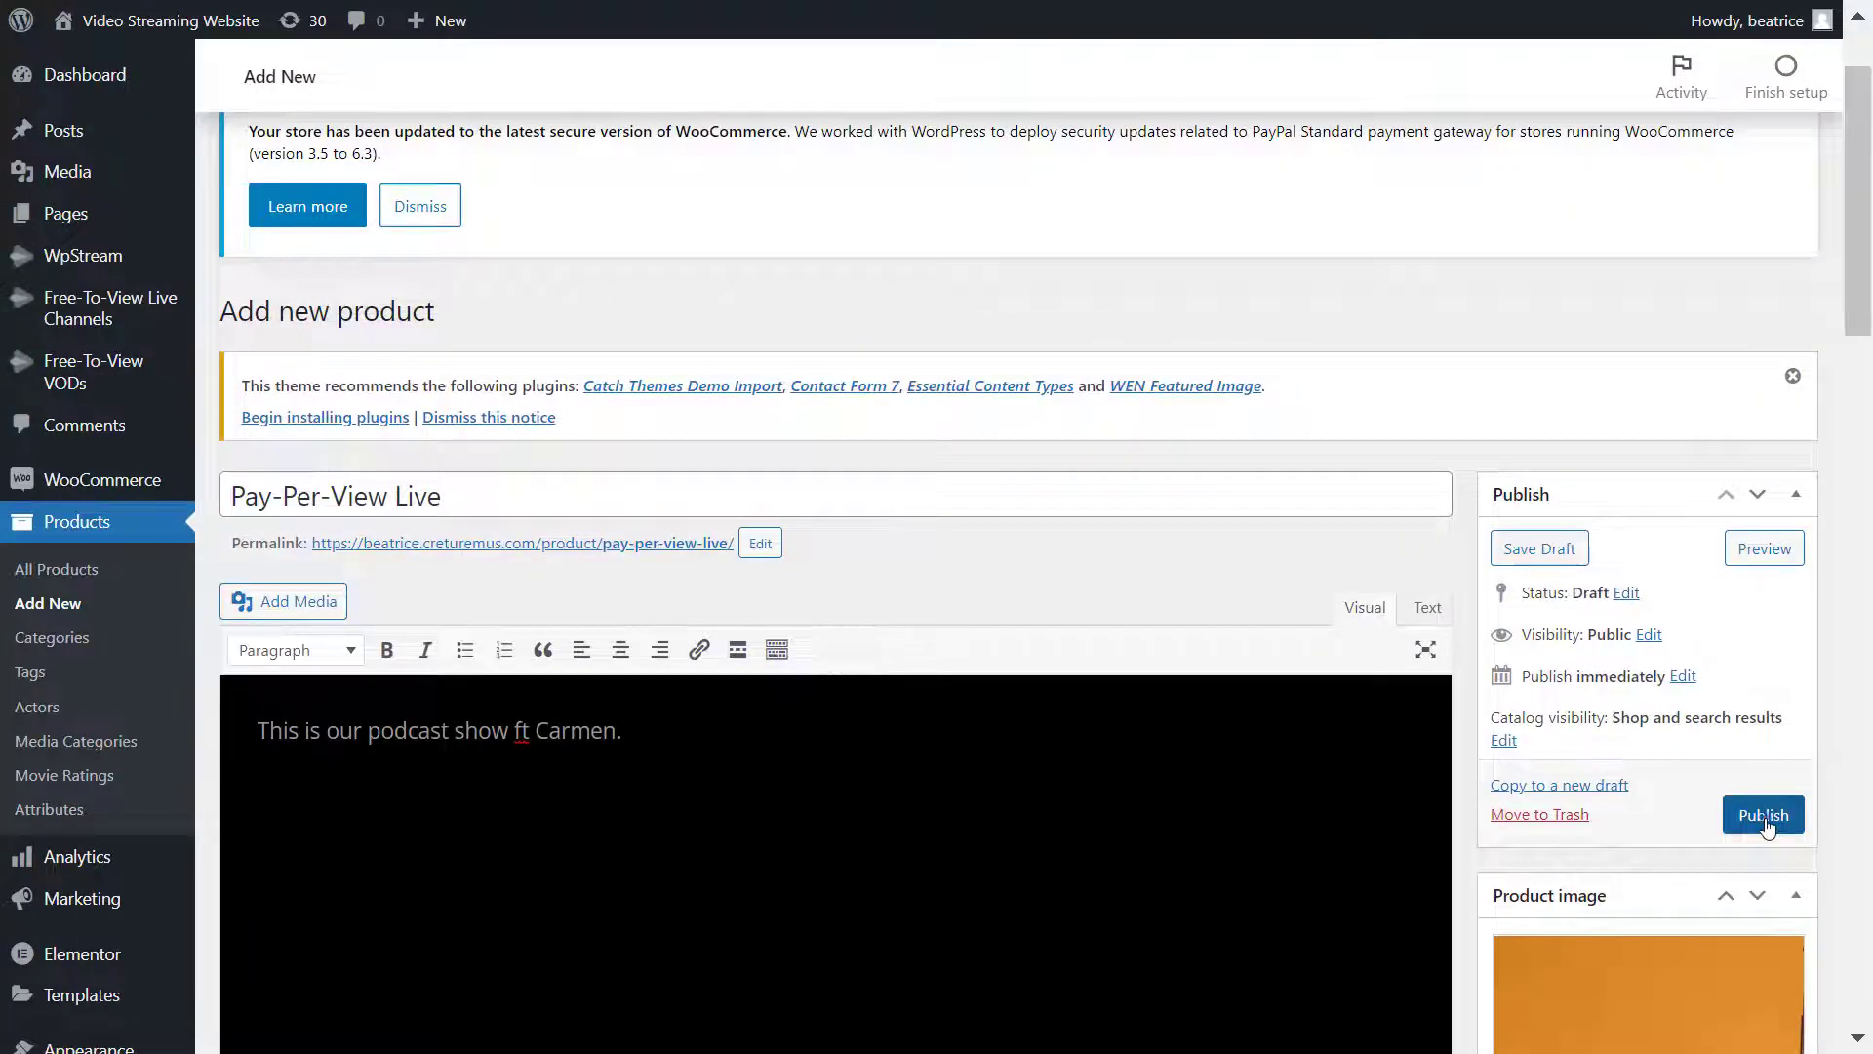
{"action": "left_click", "coordinate": [1766, 821]}
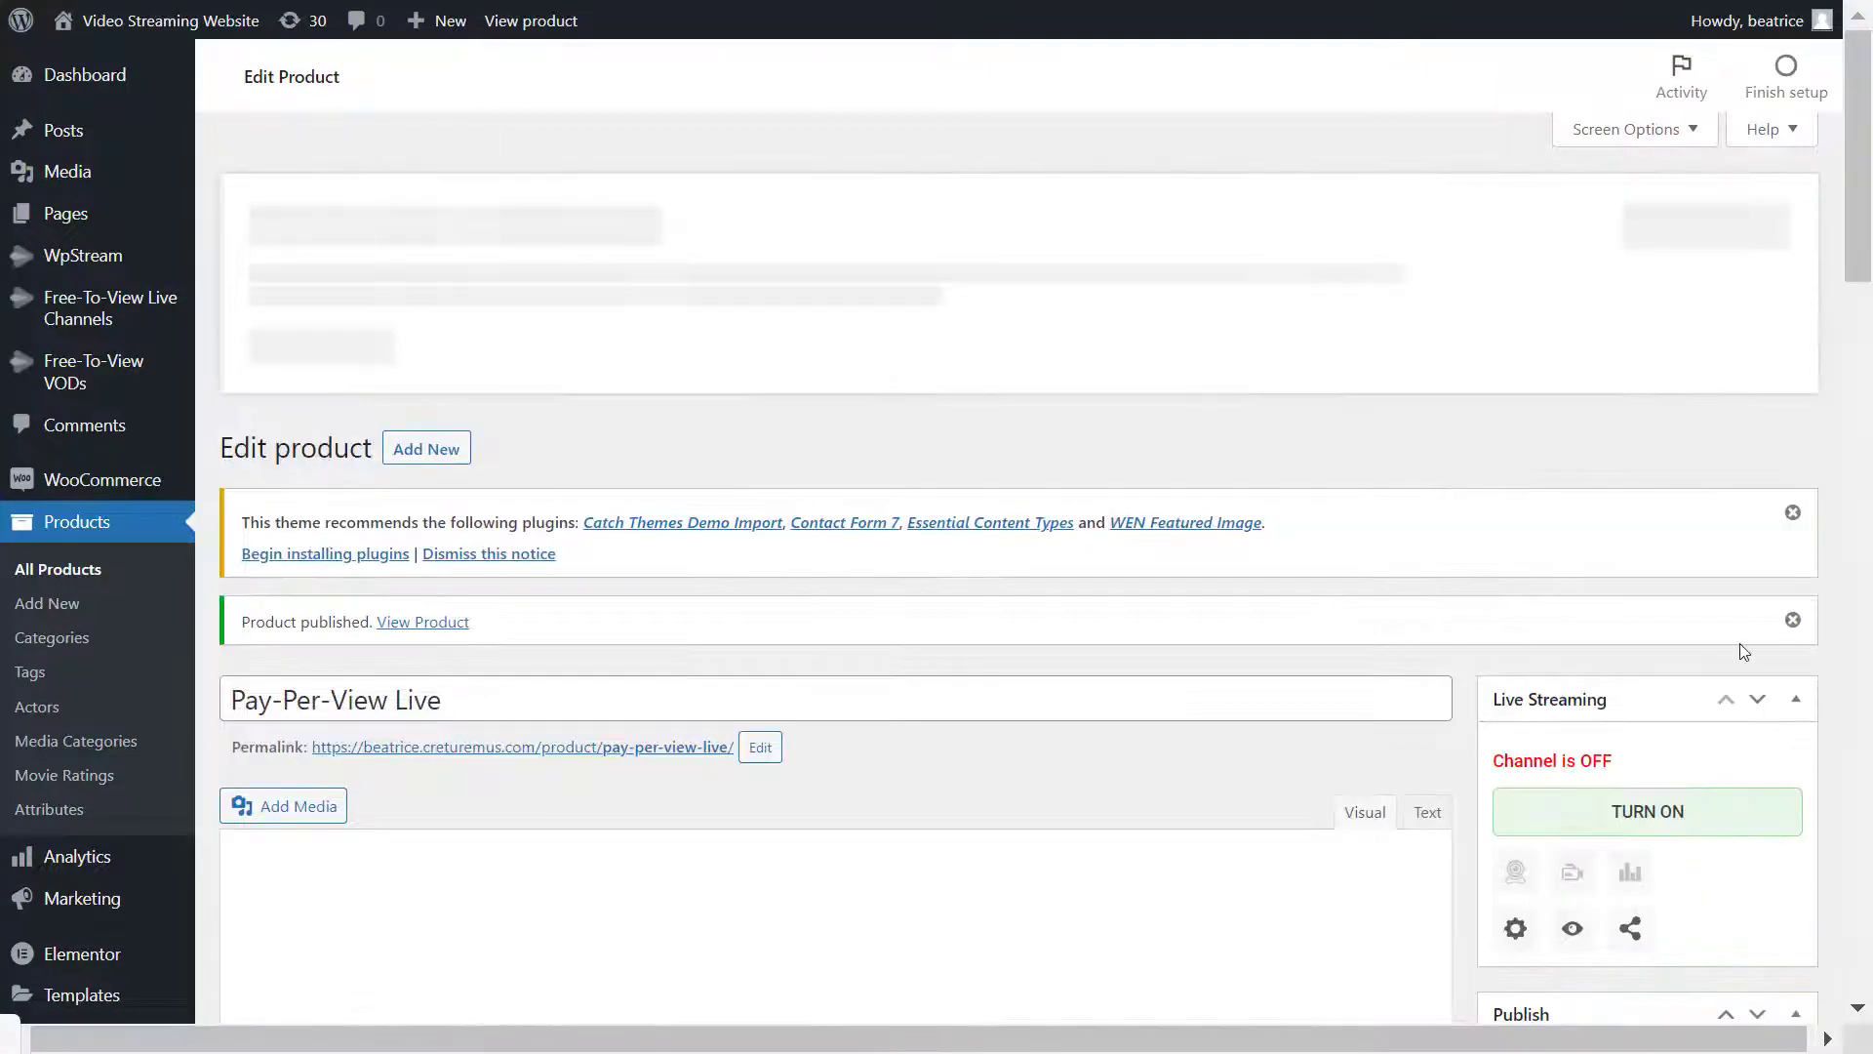
- Enable Record Live Stream in the Pay-Per-View Live channel's settings
{"action": "scroll", "coordinate": [1740, 642], "scroll_direction": "down", "scroll_amount": 5}
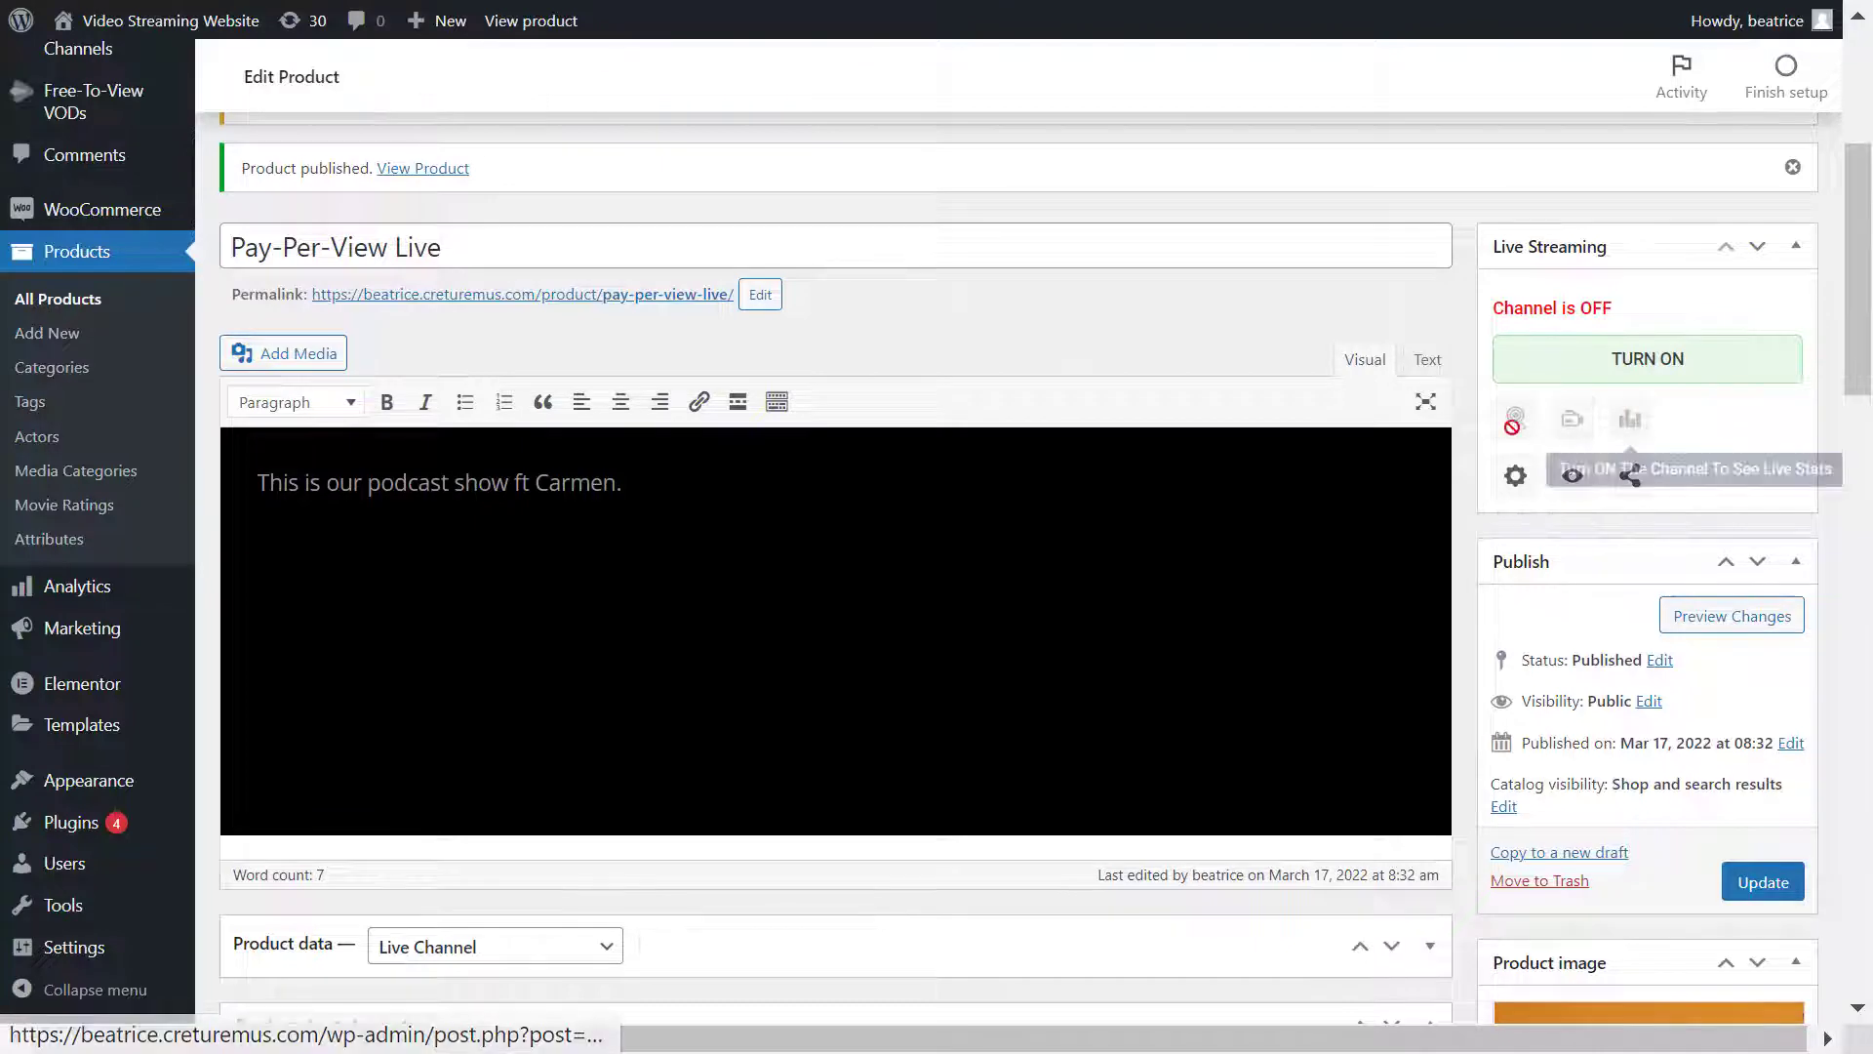
{"action": "left_click", "coordinate": [1514, 483]}
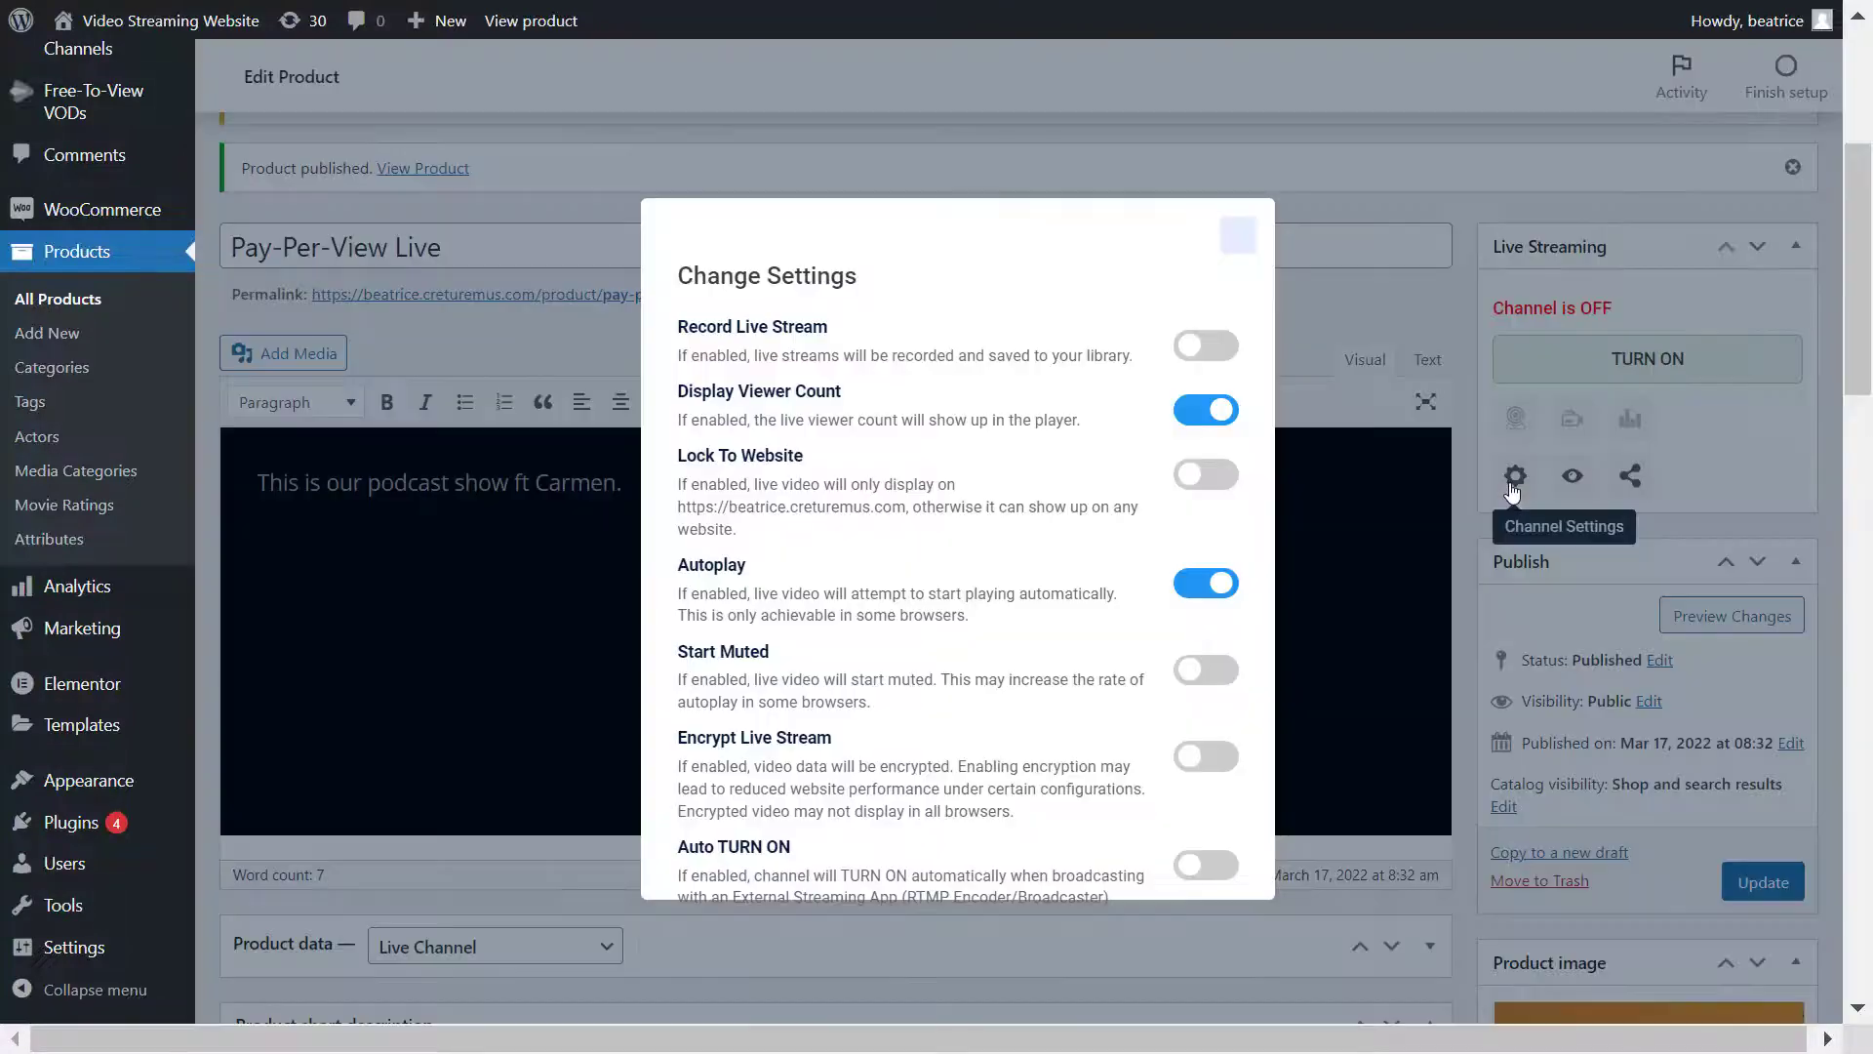
{"action": "left_click", "coordinate": [1215, 347]}
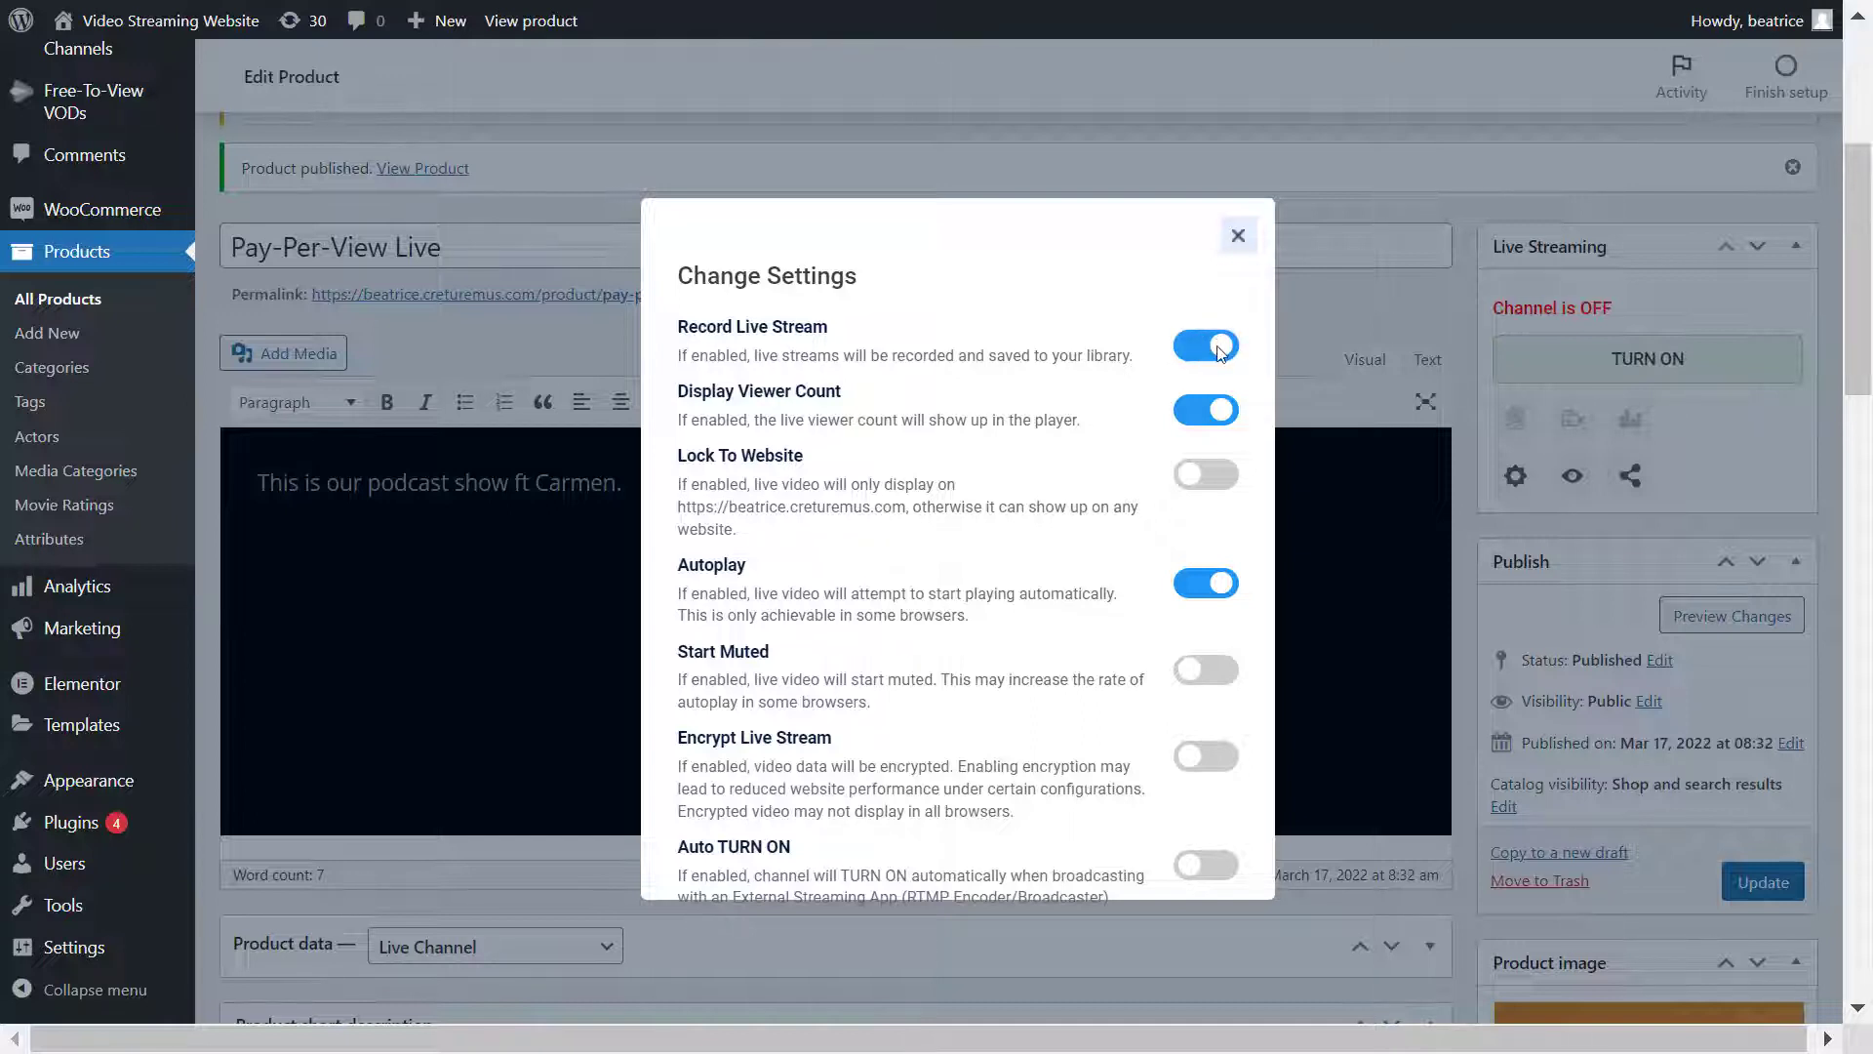
{"action": "left_click", "coordinate": [1238, 235]}
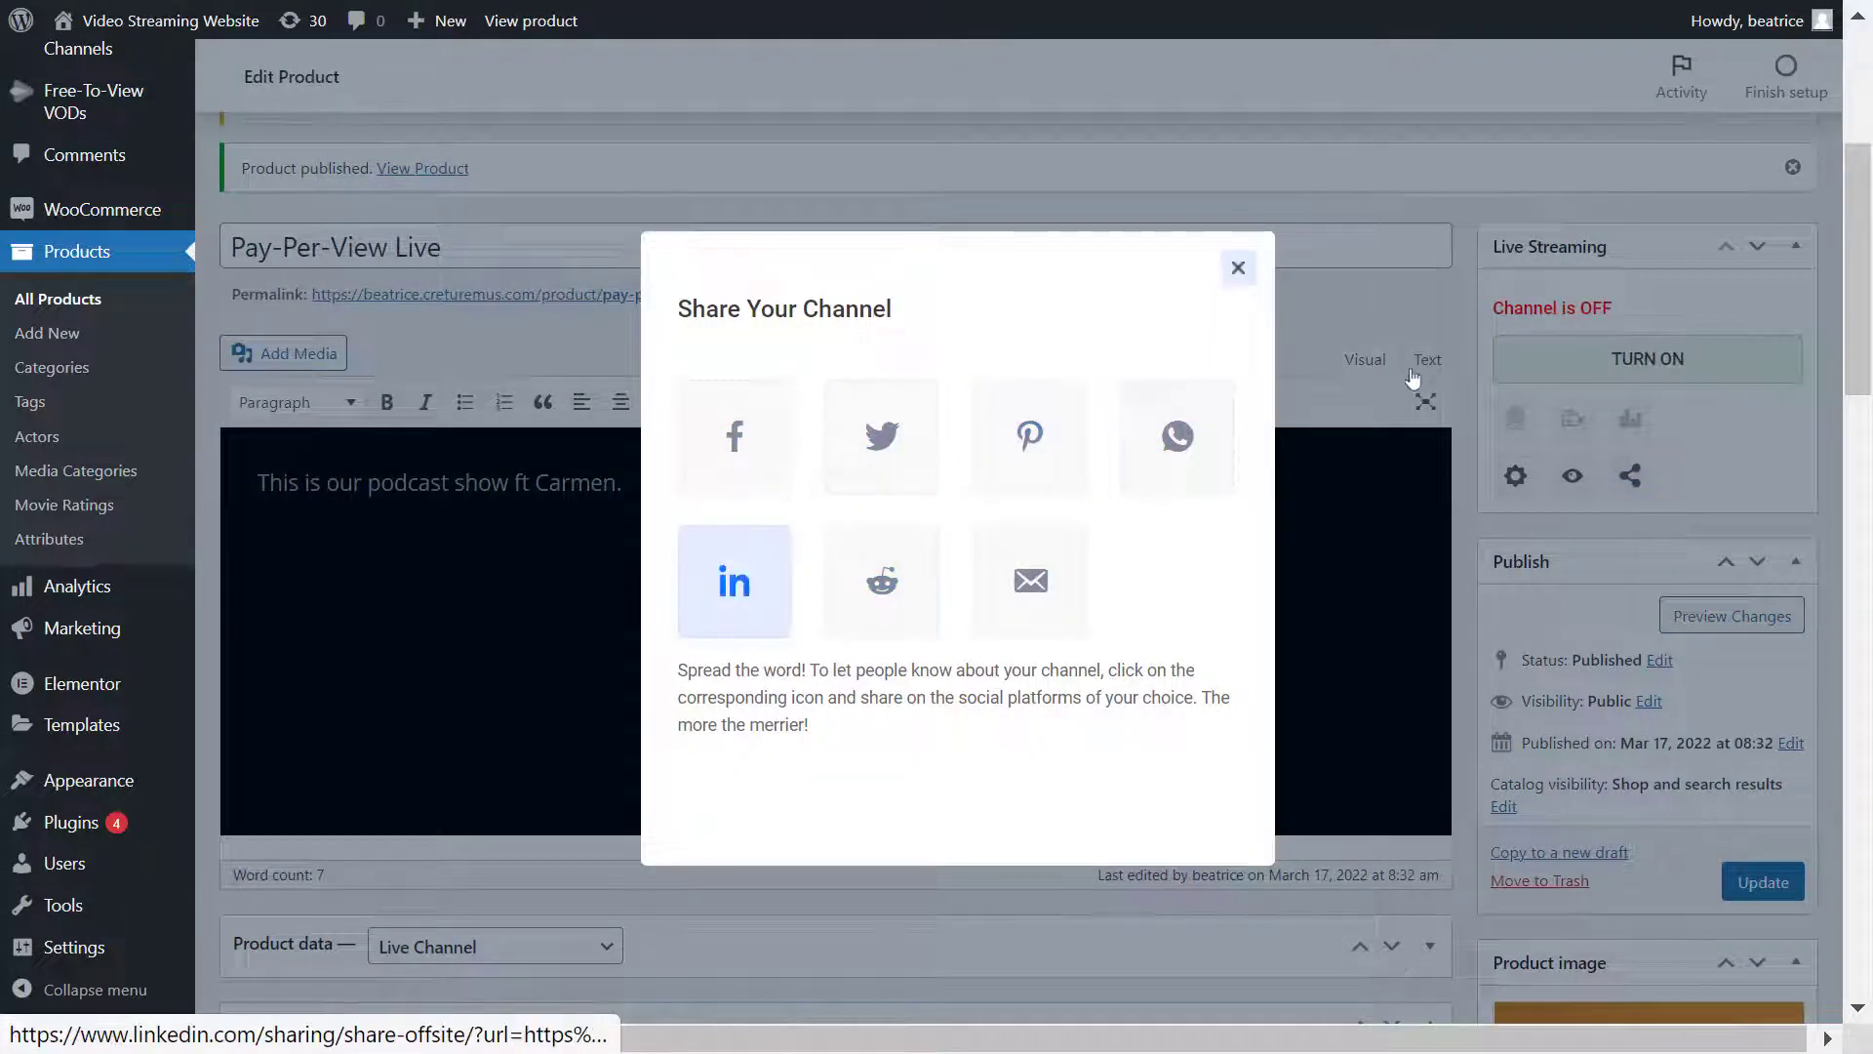
{"action": "left_click", "coordinate": [1238, 267]}
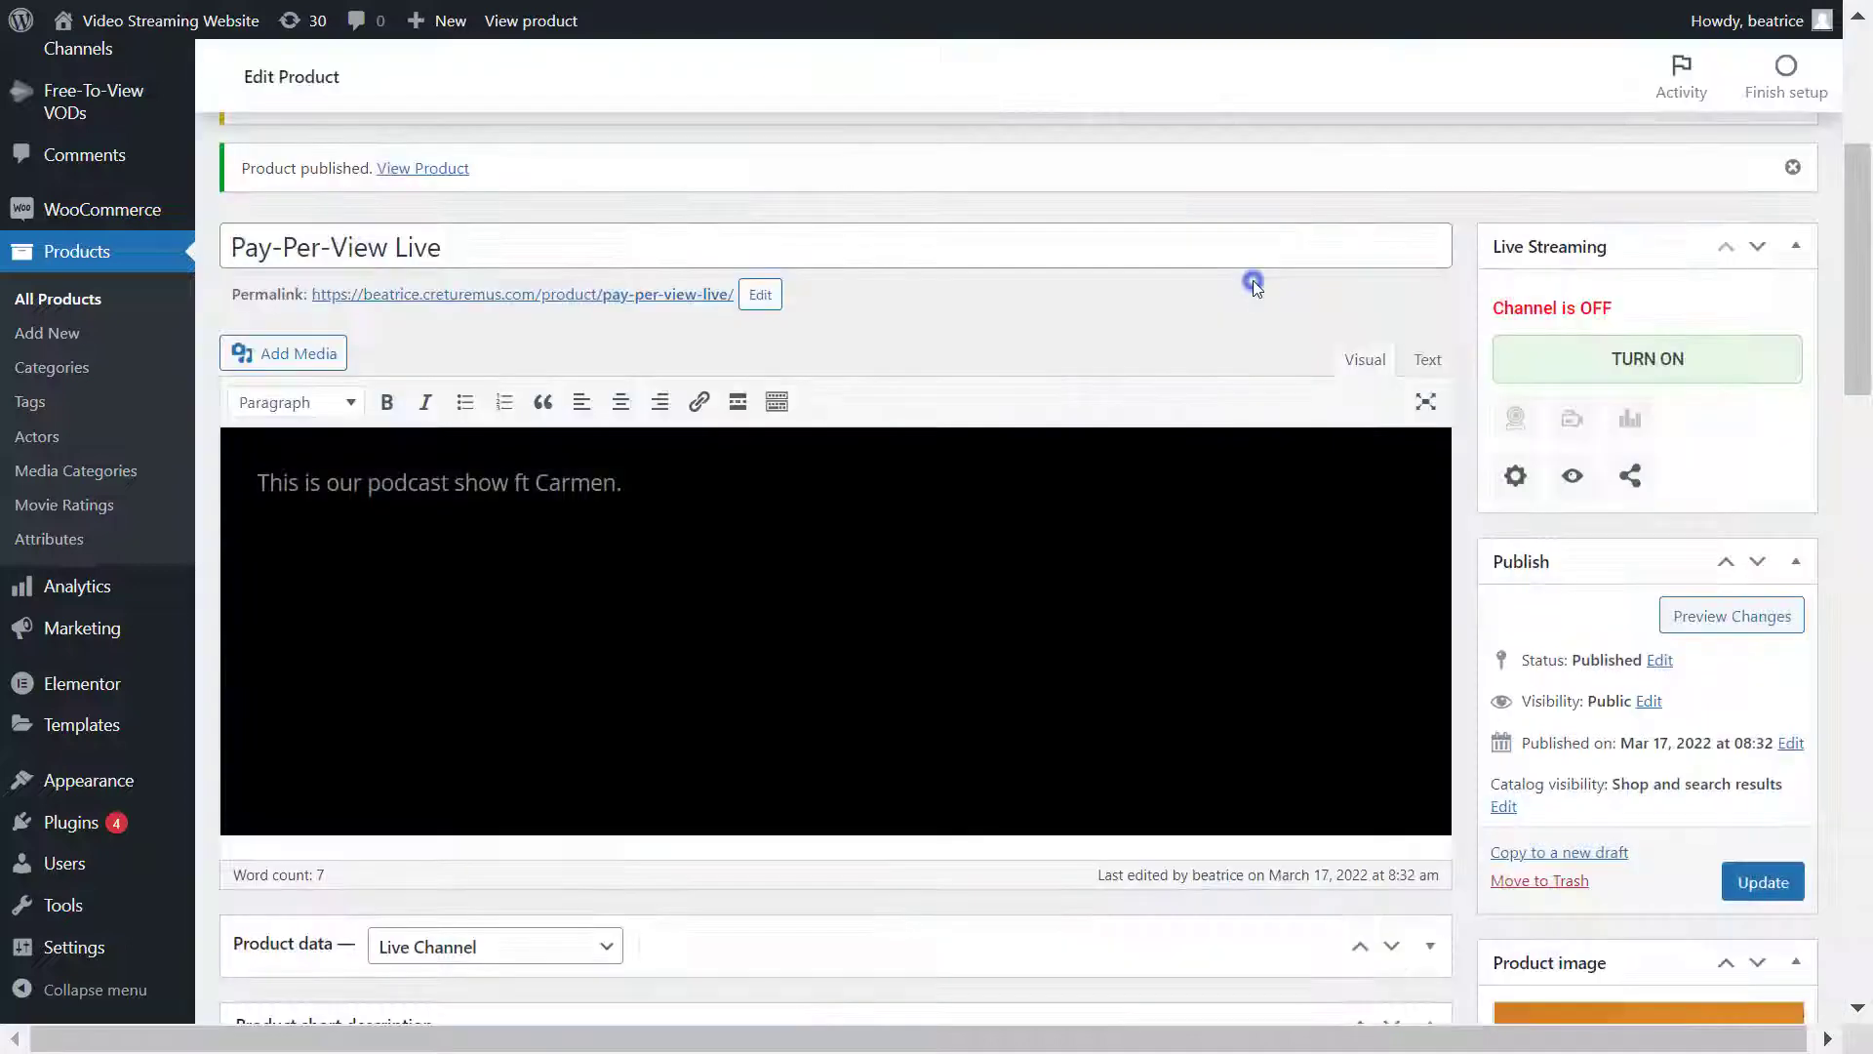
- Turn the channel on, show its OBS server and stream key, and switch to OBS Studio
{"action": "left_click", "coordinate": [1683, 364]}
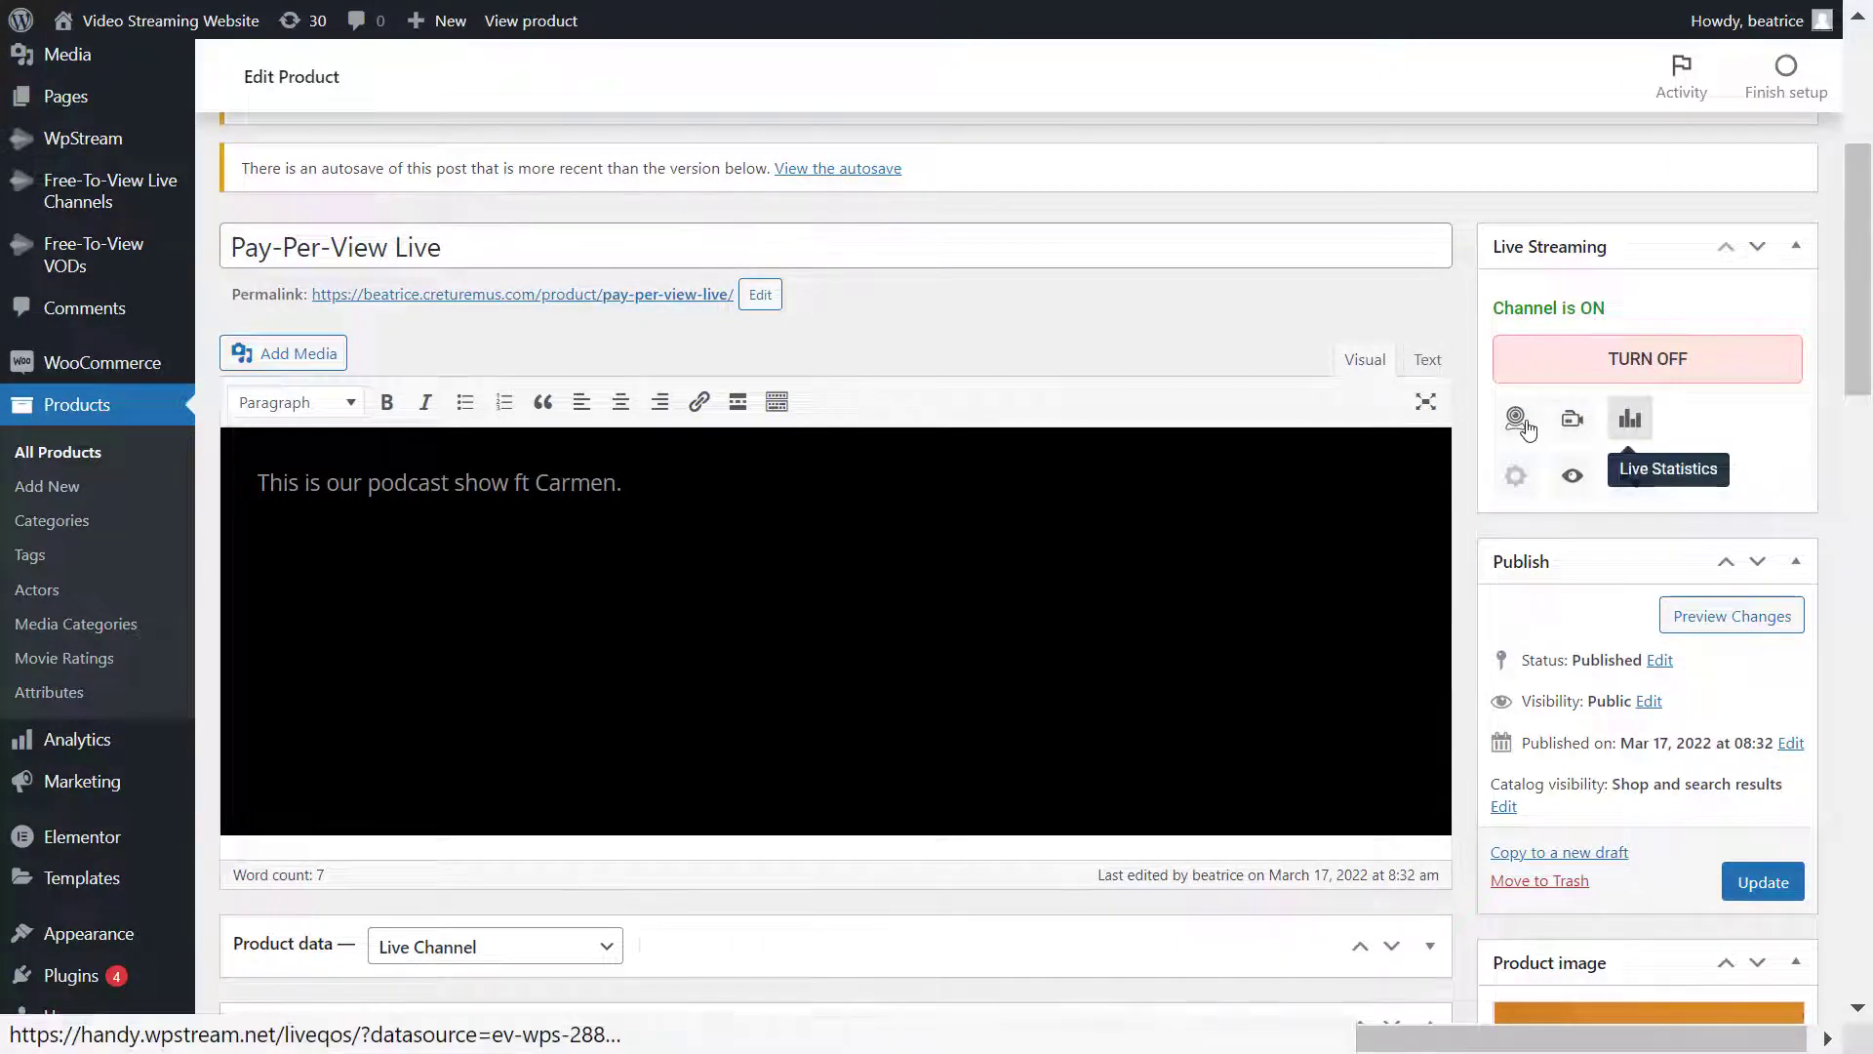
{"action": "left_click", "coordinate": [1568, 427]}
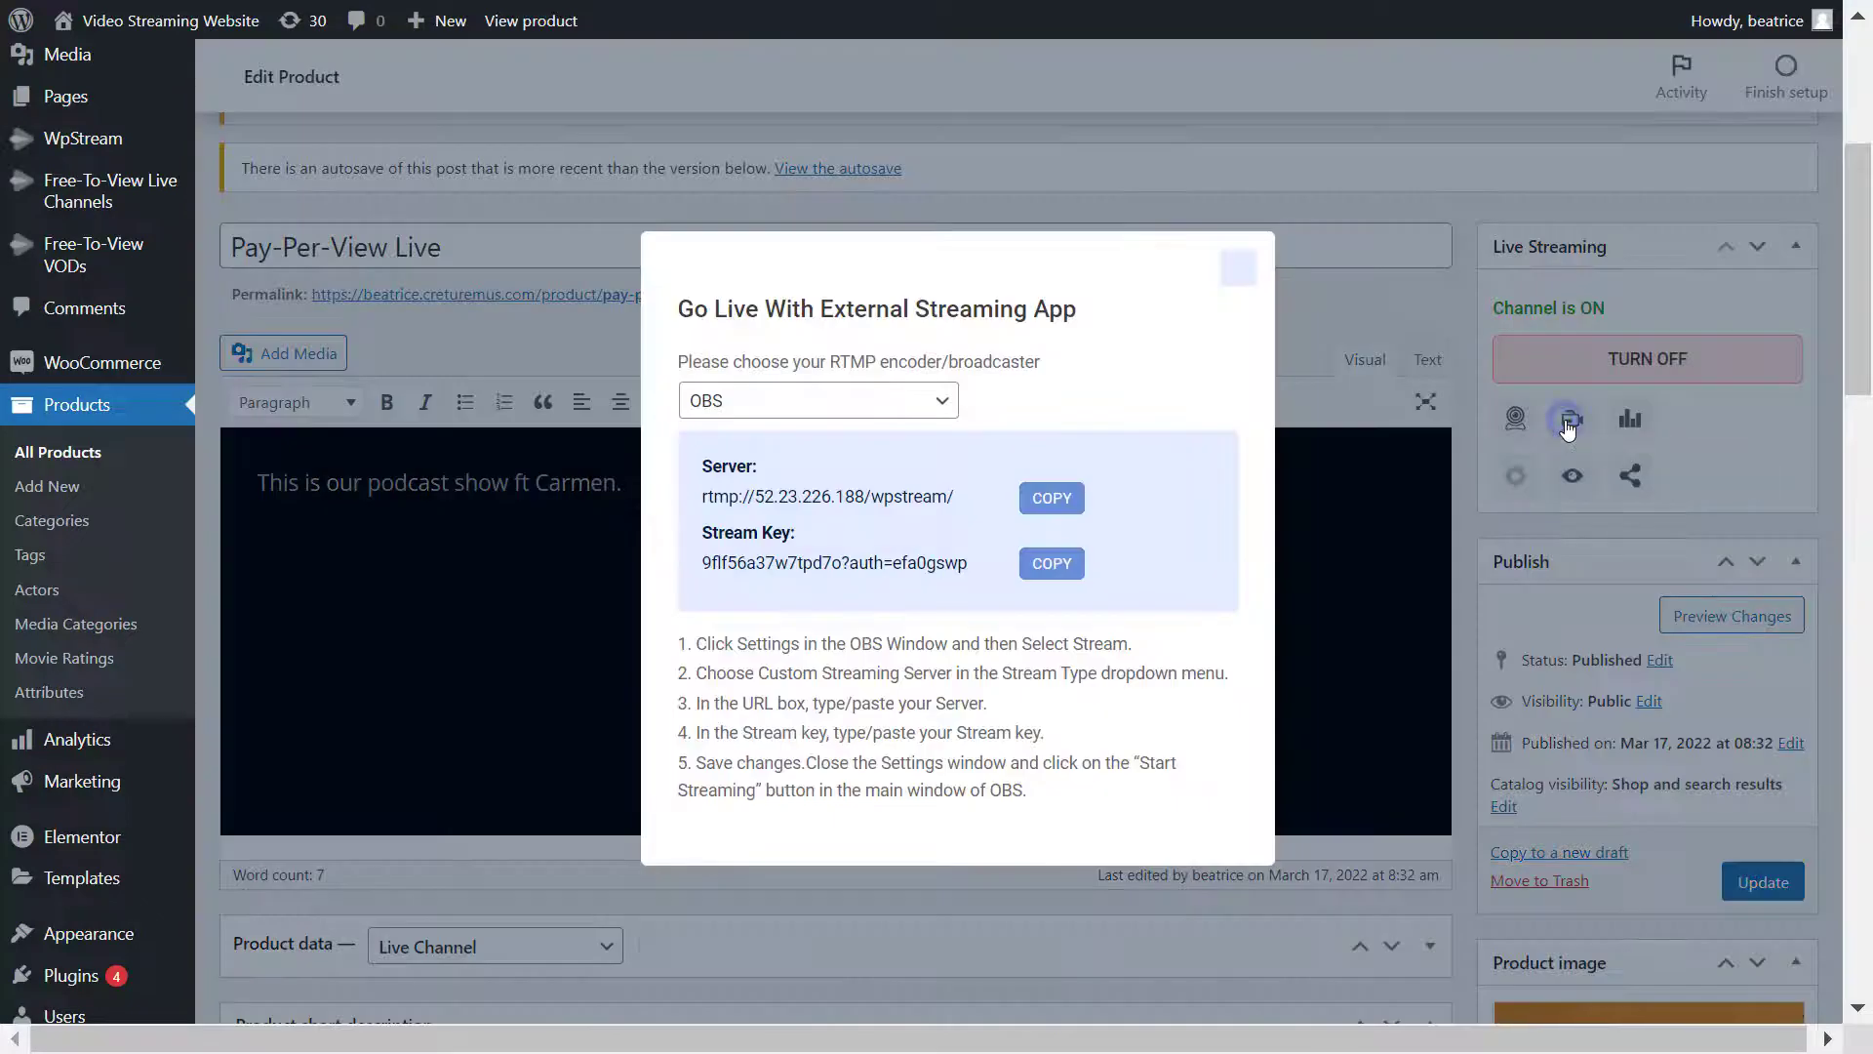
{"action": "left_click", "coordinate": [859, 398]}
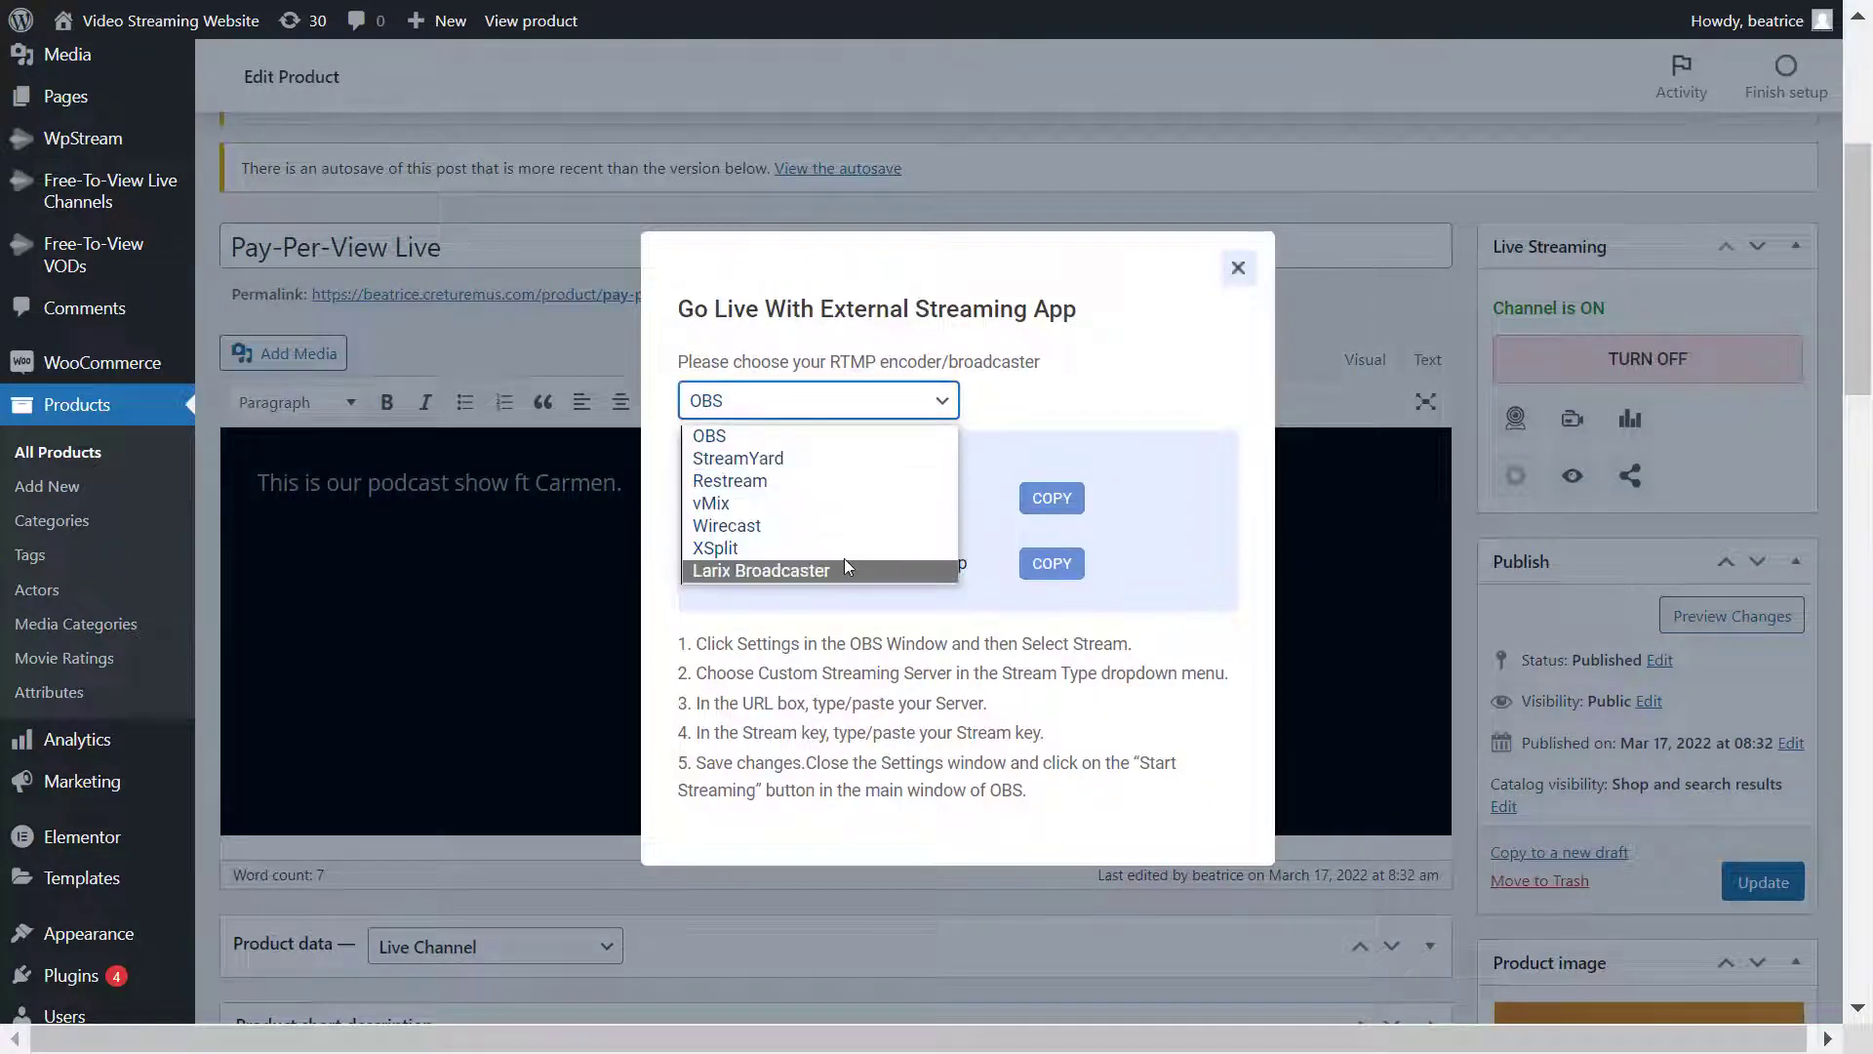
{"action": "left_click", "coordinate": [832, 436]}
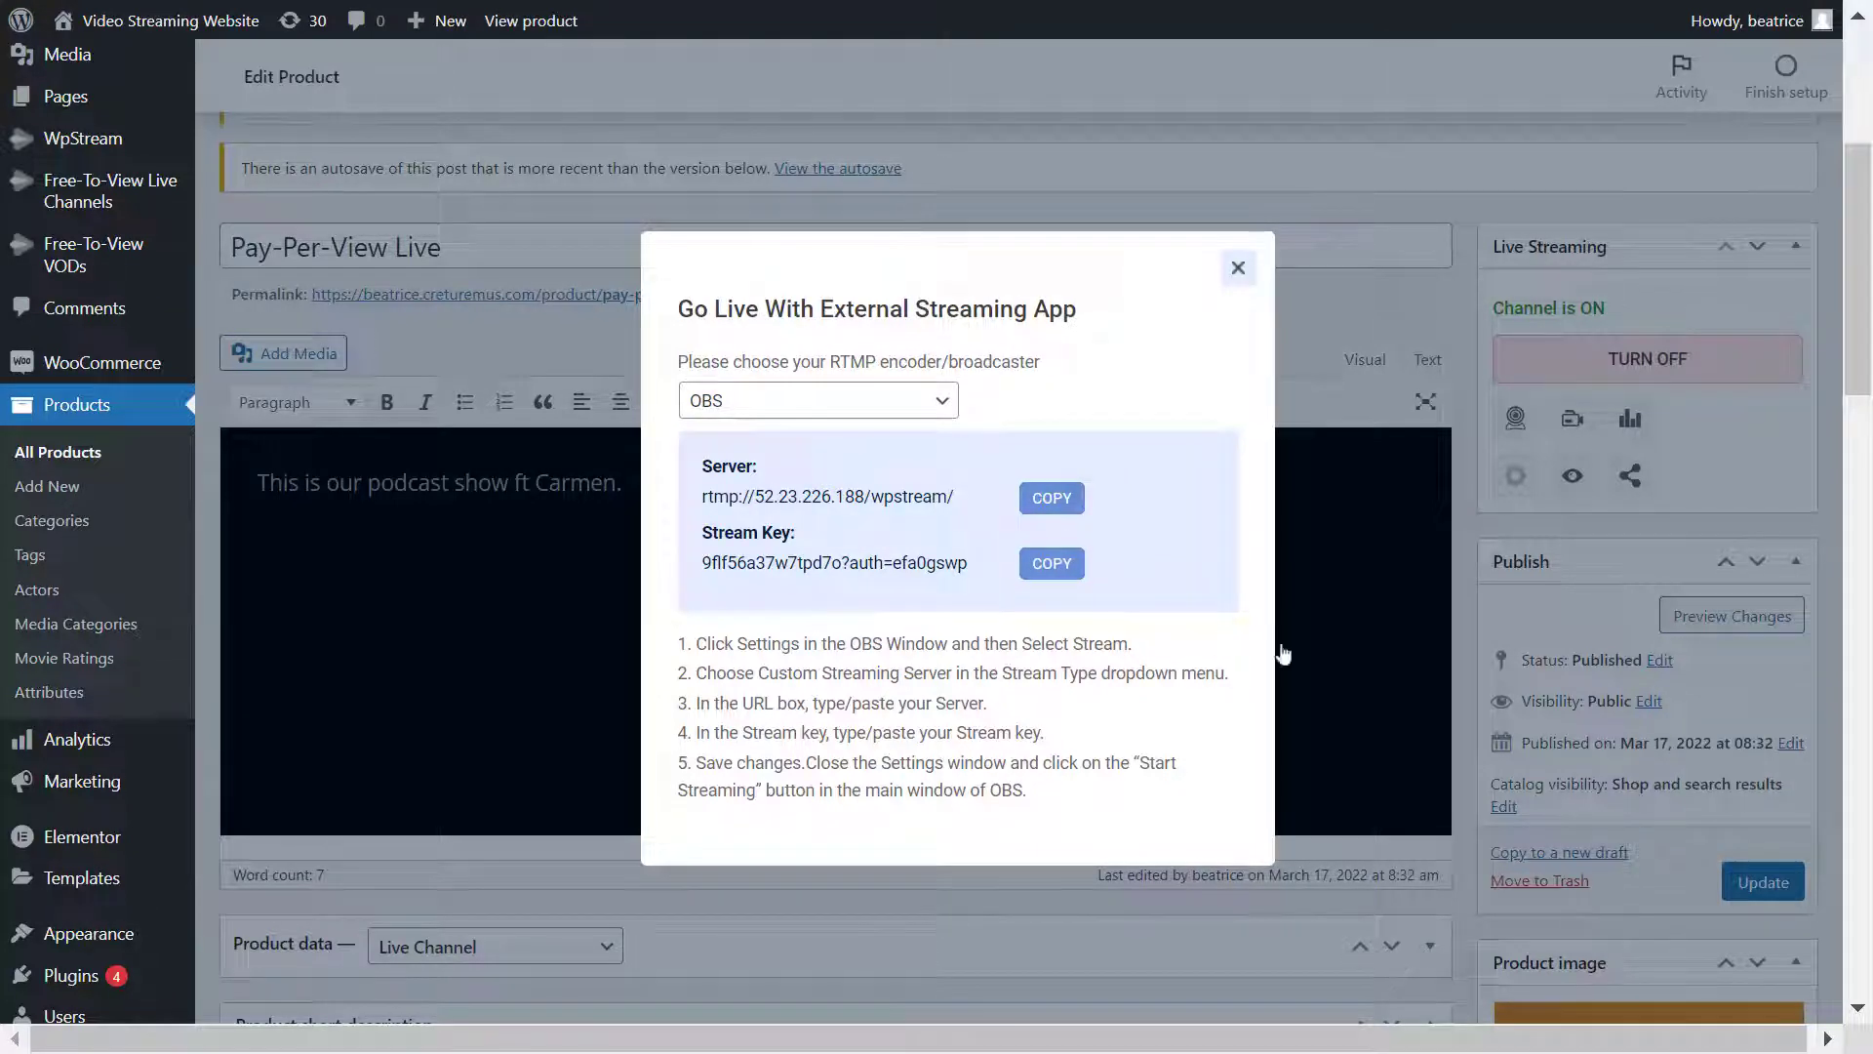
{"action": "key", "text": "alt+Tab"}
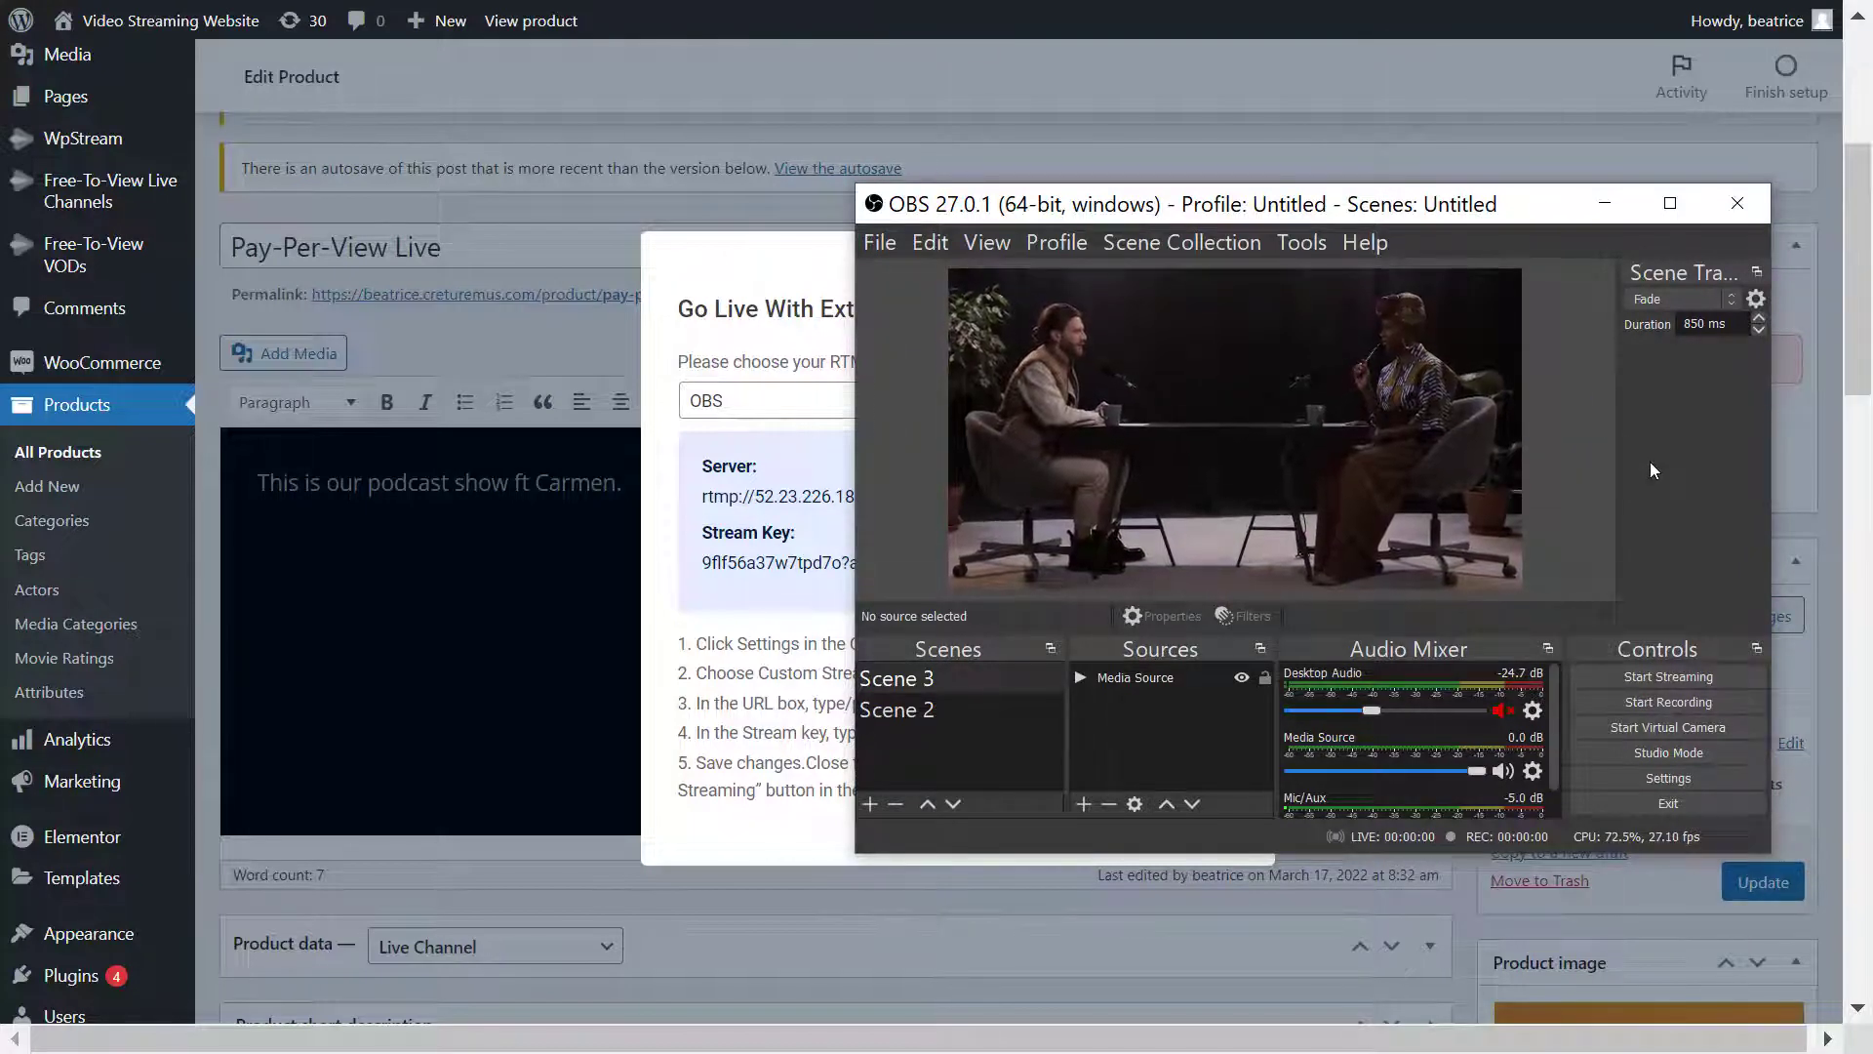
- Set OBS's stream Server and Stream Key to the WpStream channel's values and save
{"action": "left_click", "coordinate": [1679, 778]}
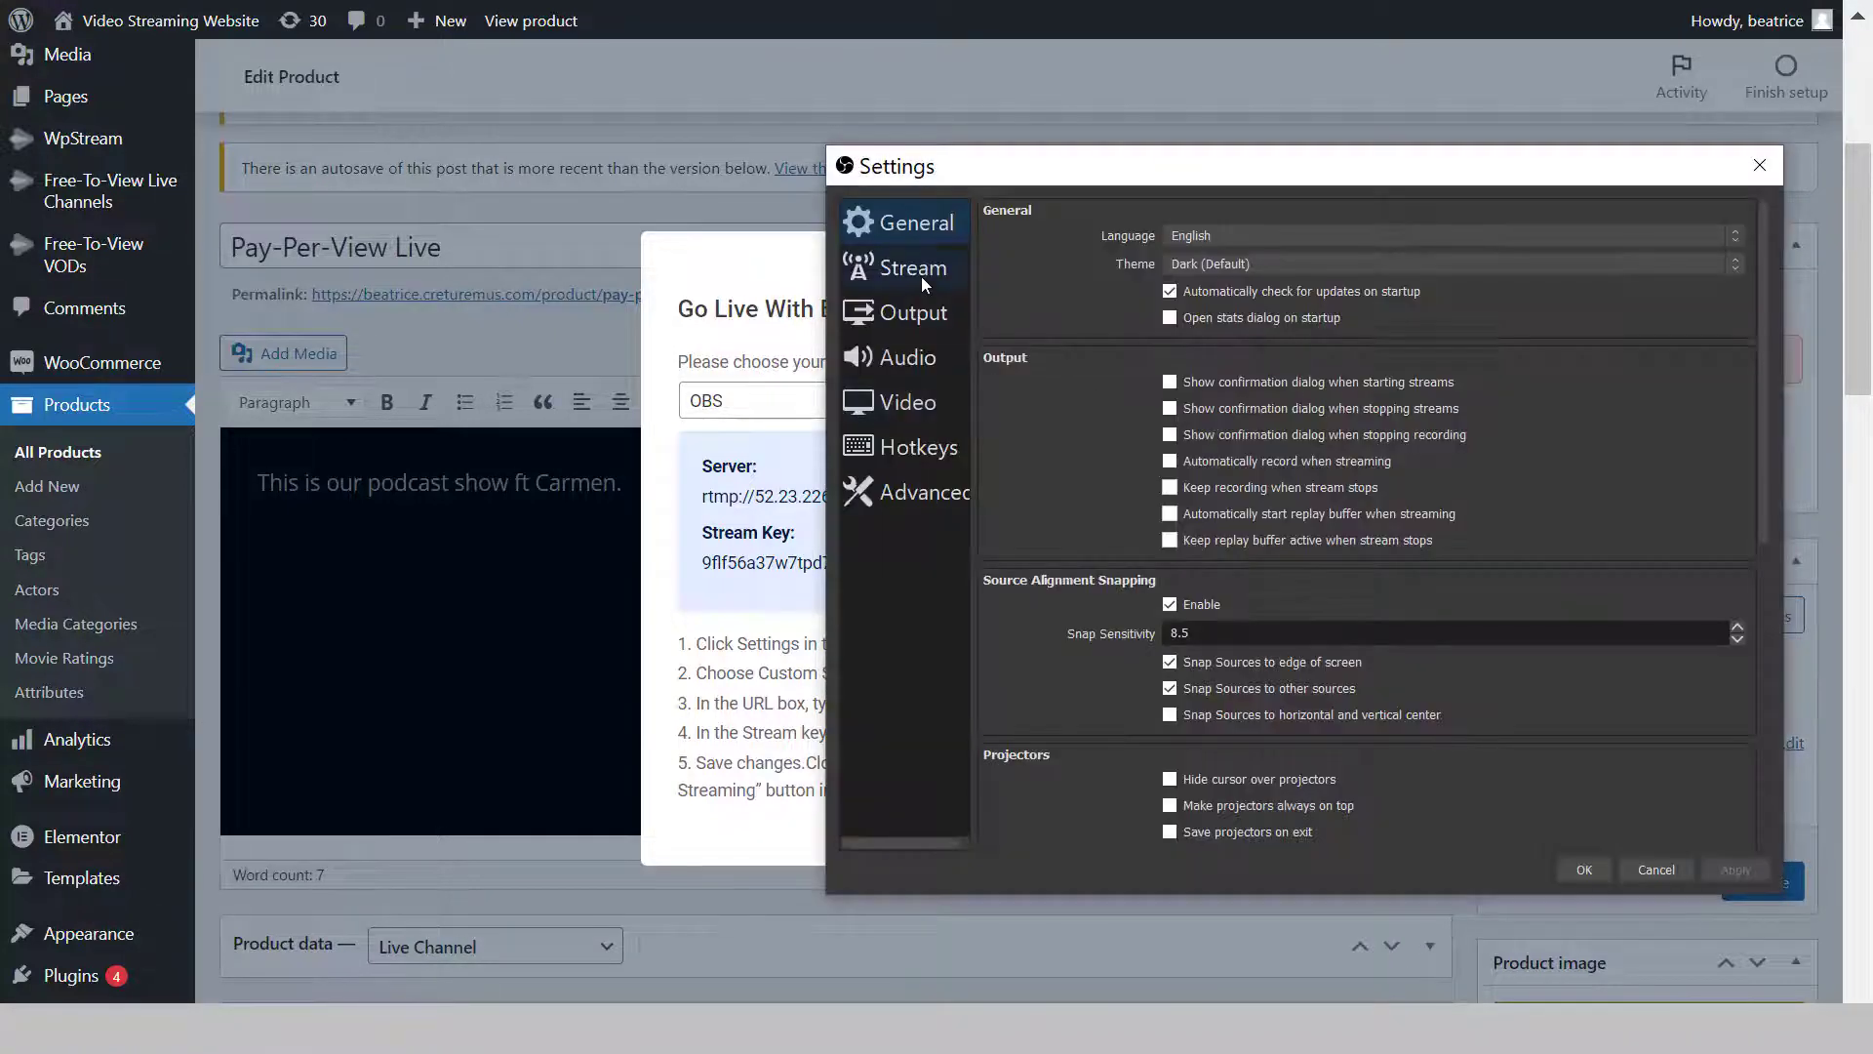
{"action": "left_click", "coordinate": [913, 270]}
{"action": "left_click", "coordinate": [749, 546]}
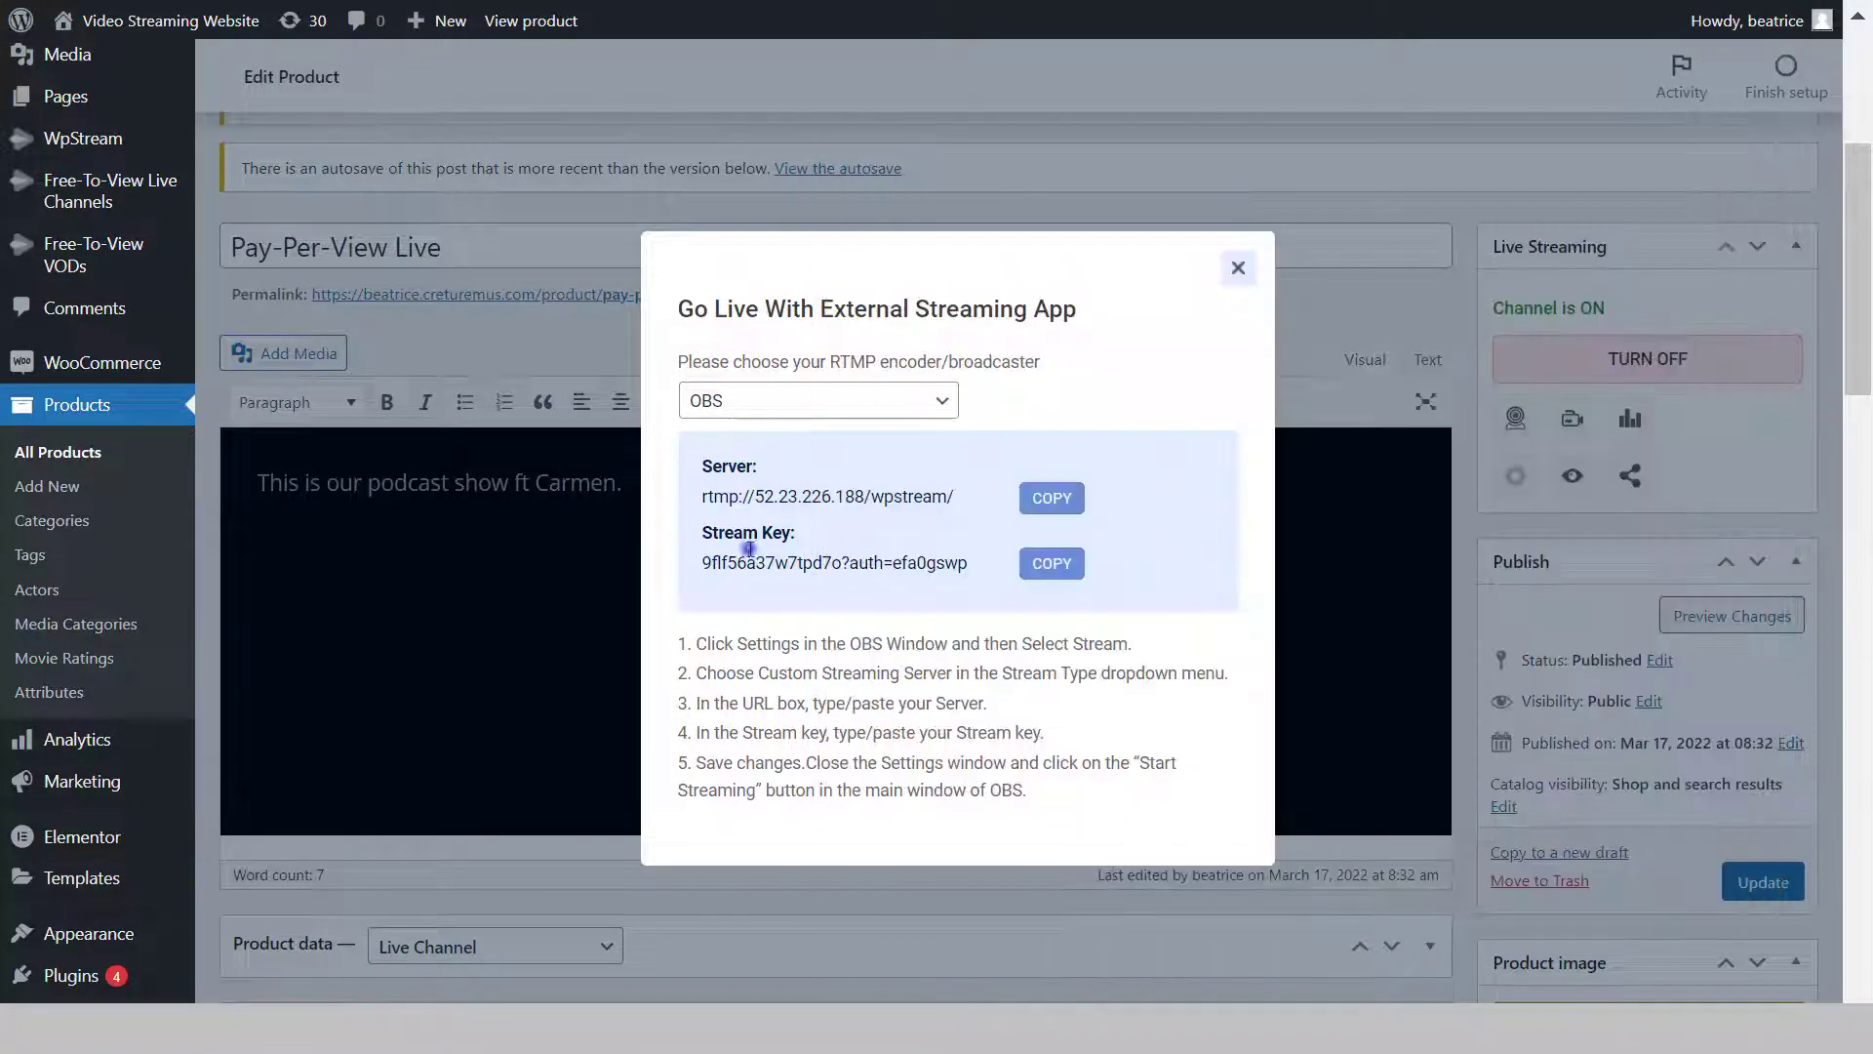
{"action": "key", "text": "alt+Tab"}
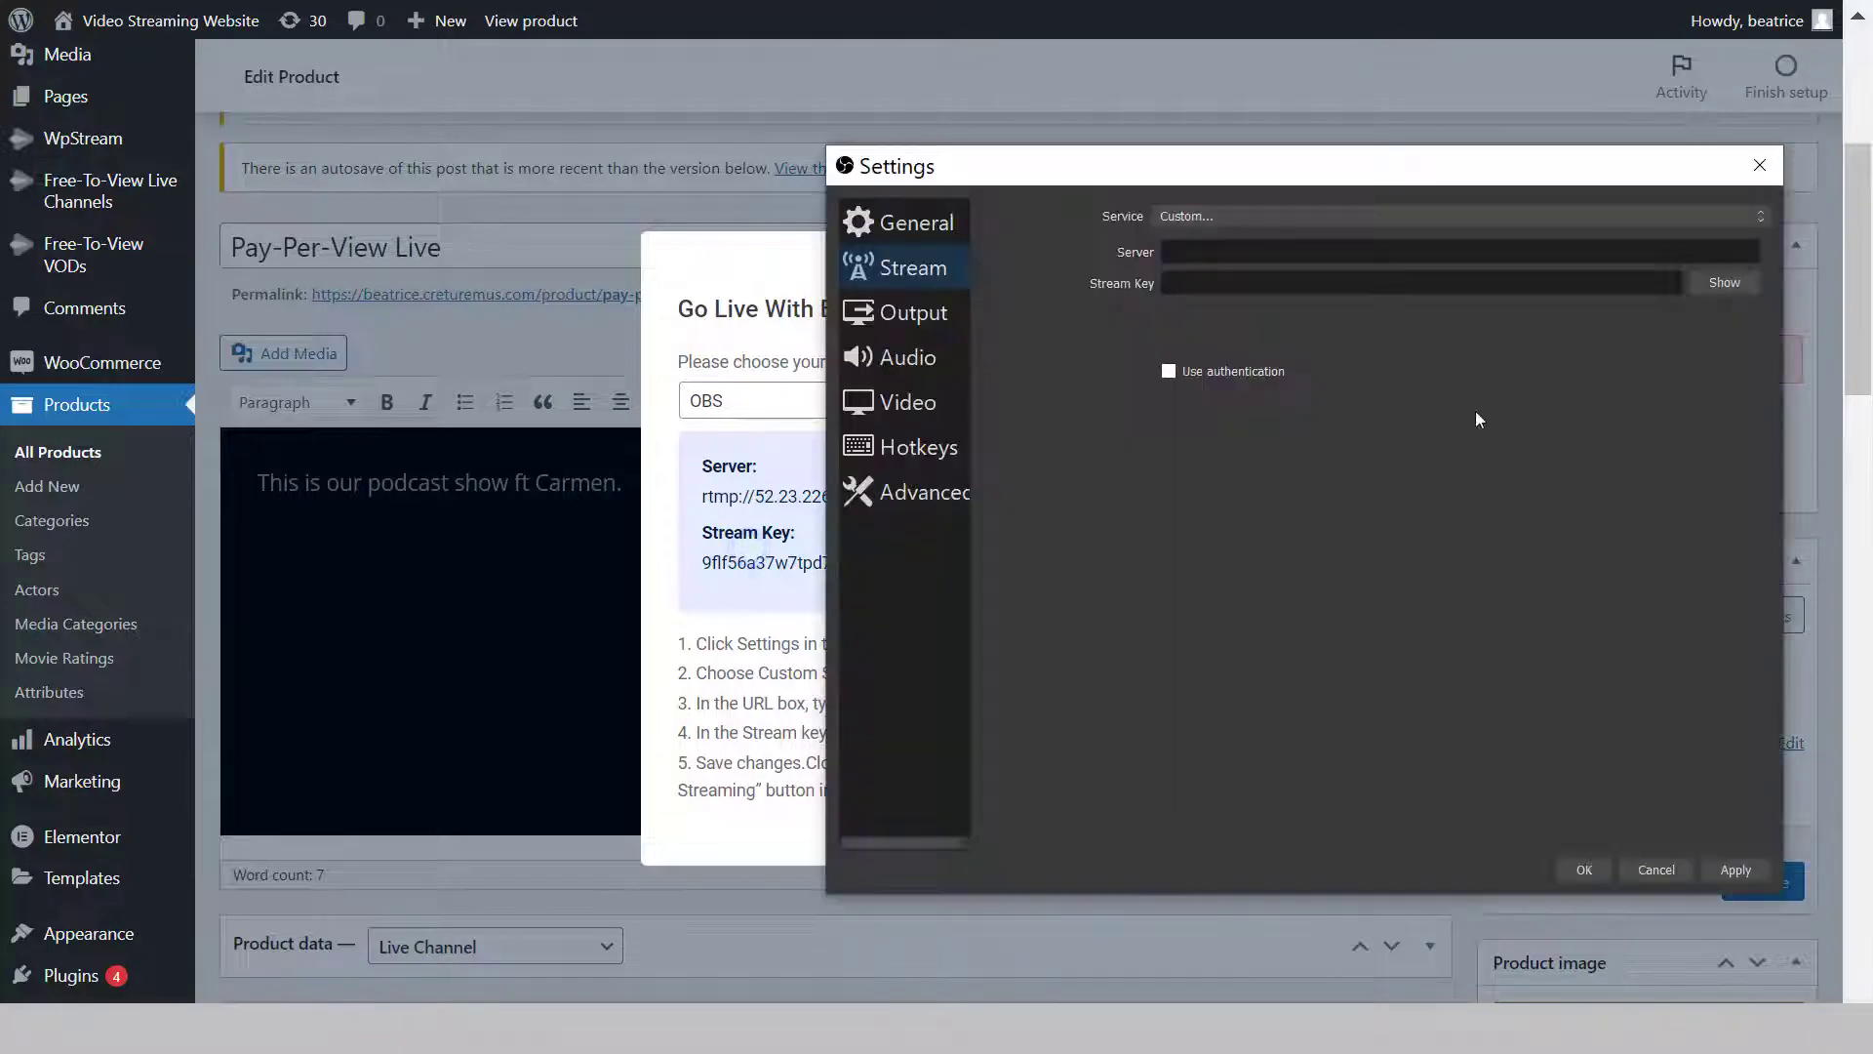
{"action": "type", "text": "rtmp://52.23.226.188/wpstream/"}
{"action": "left_click", "coordinate": [725, 615]}
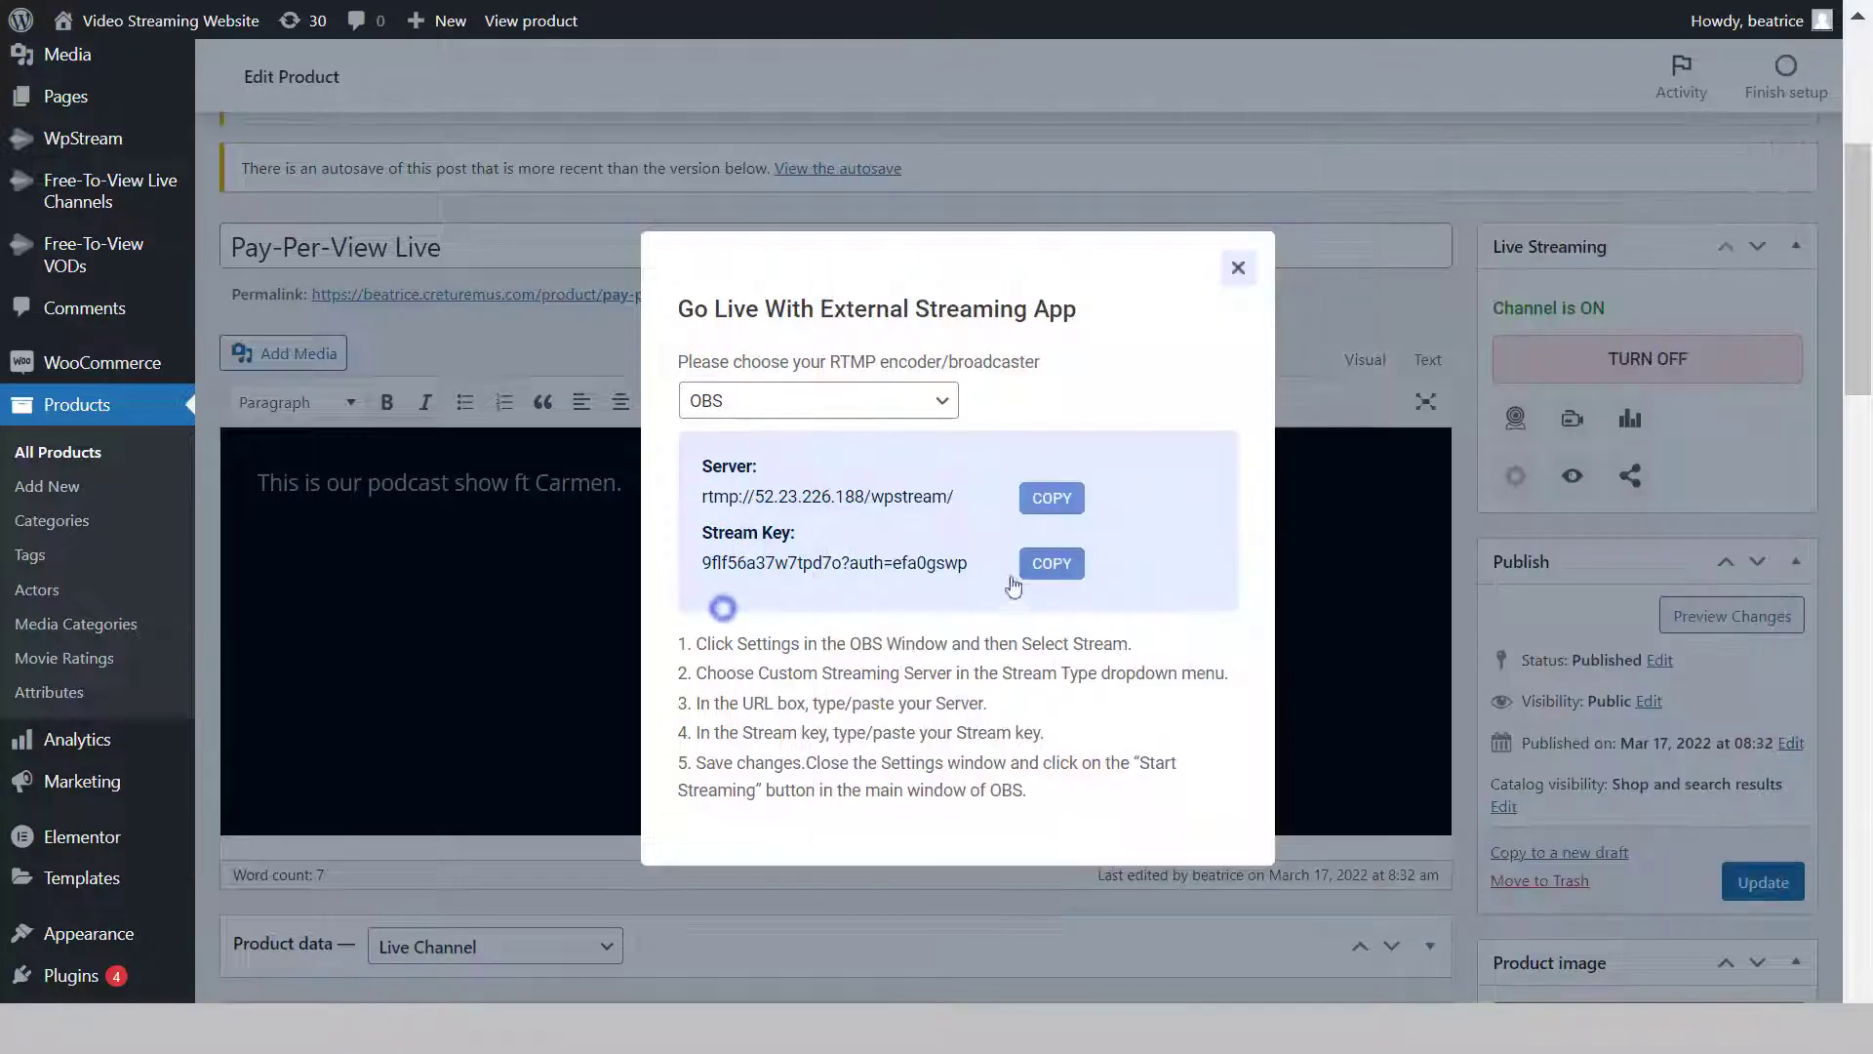
{"action": "left_click", "coordinate": [1051, 563]}
{"action": "key", "text": "alt+Tab"}
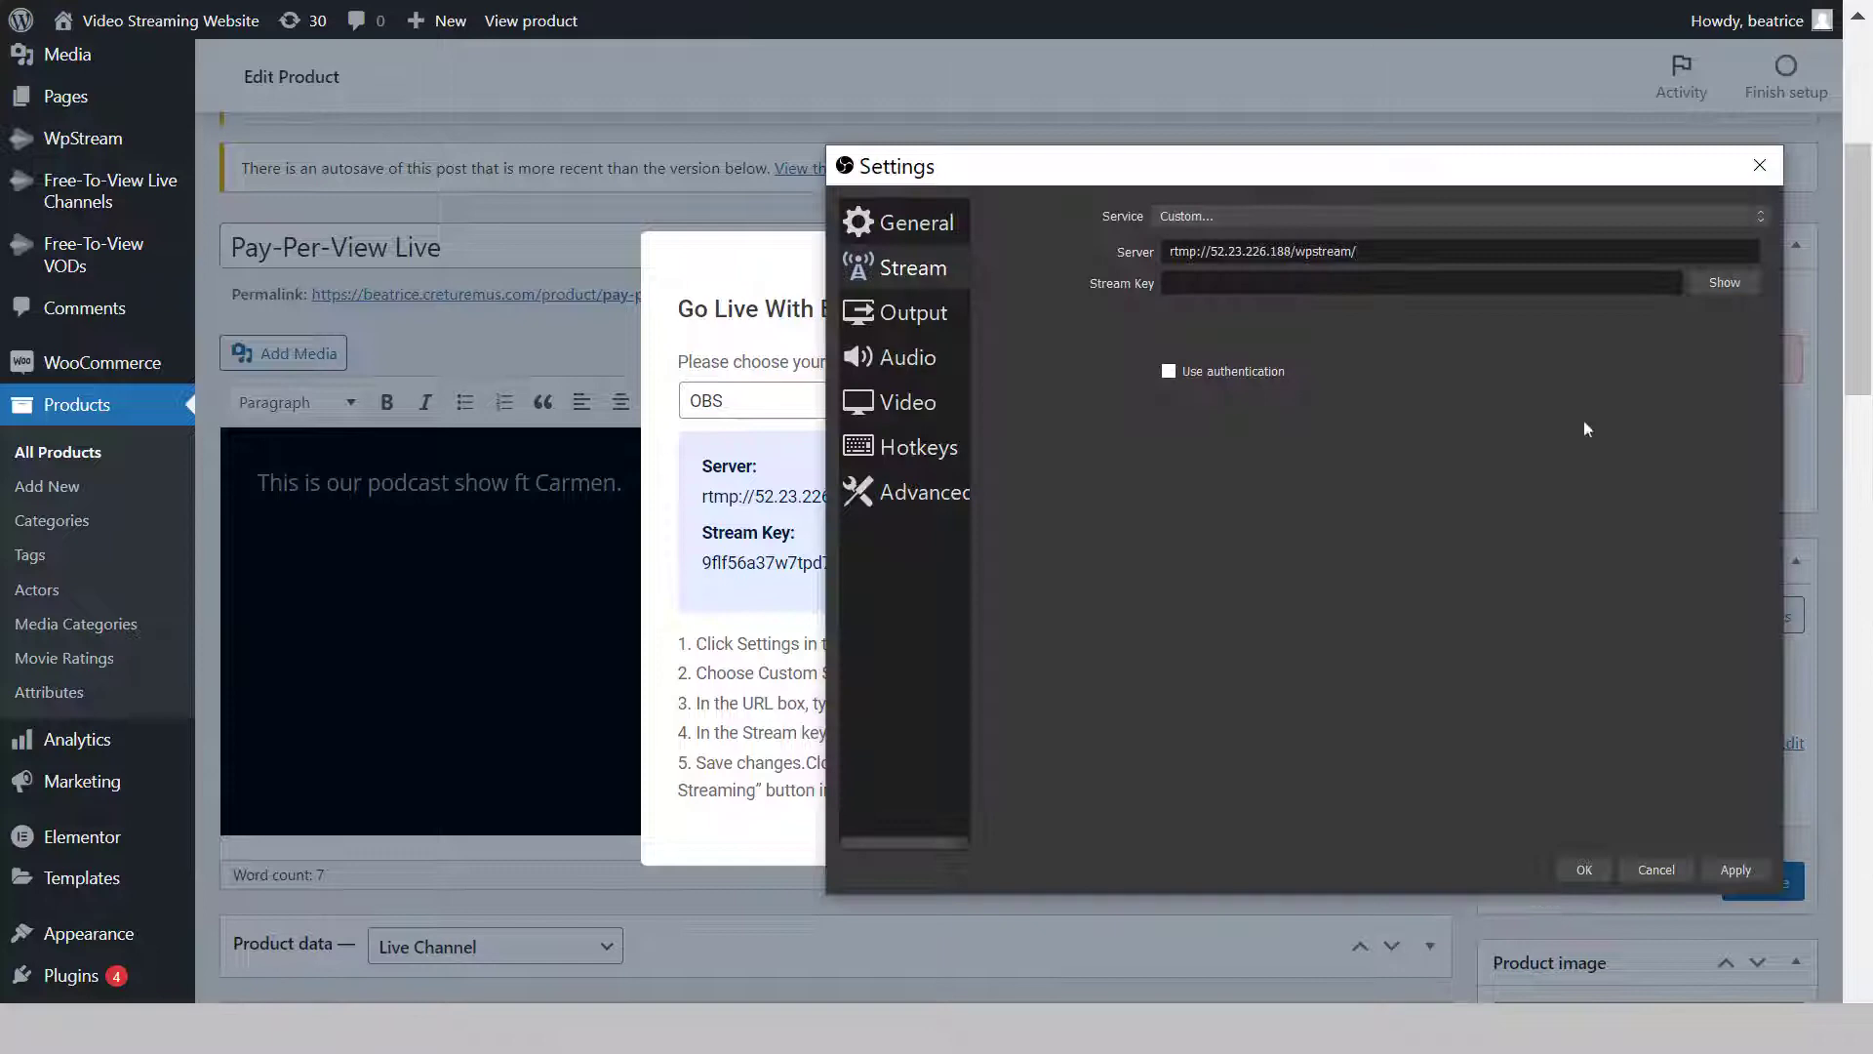
{"action": "key", "text": "ctrl+v"}
{"action": "left_click", "coordinate": [1588, 878]}
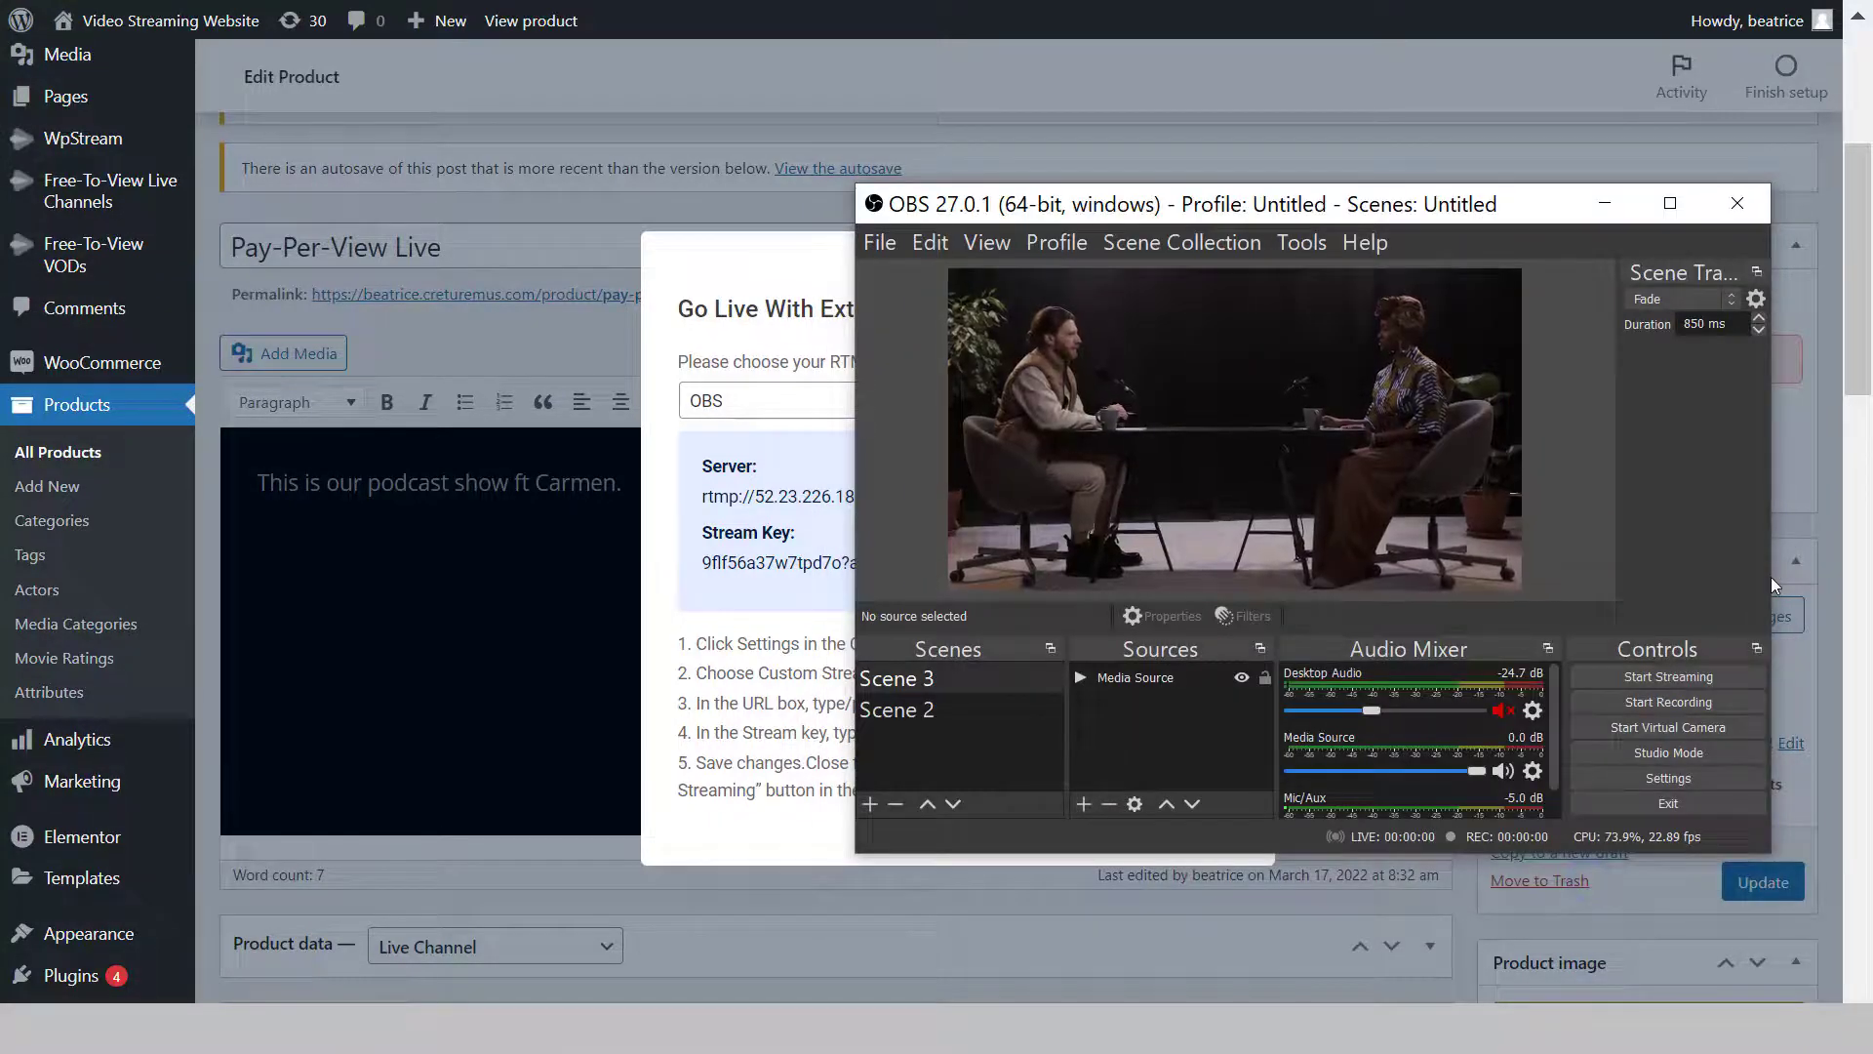
- Start streaming from OBS and close the site's go-live instructions
{"action": "left_click", "coordinate": [1729, 679]}
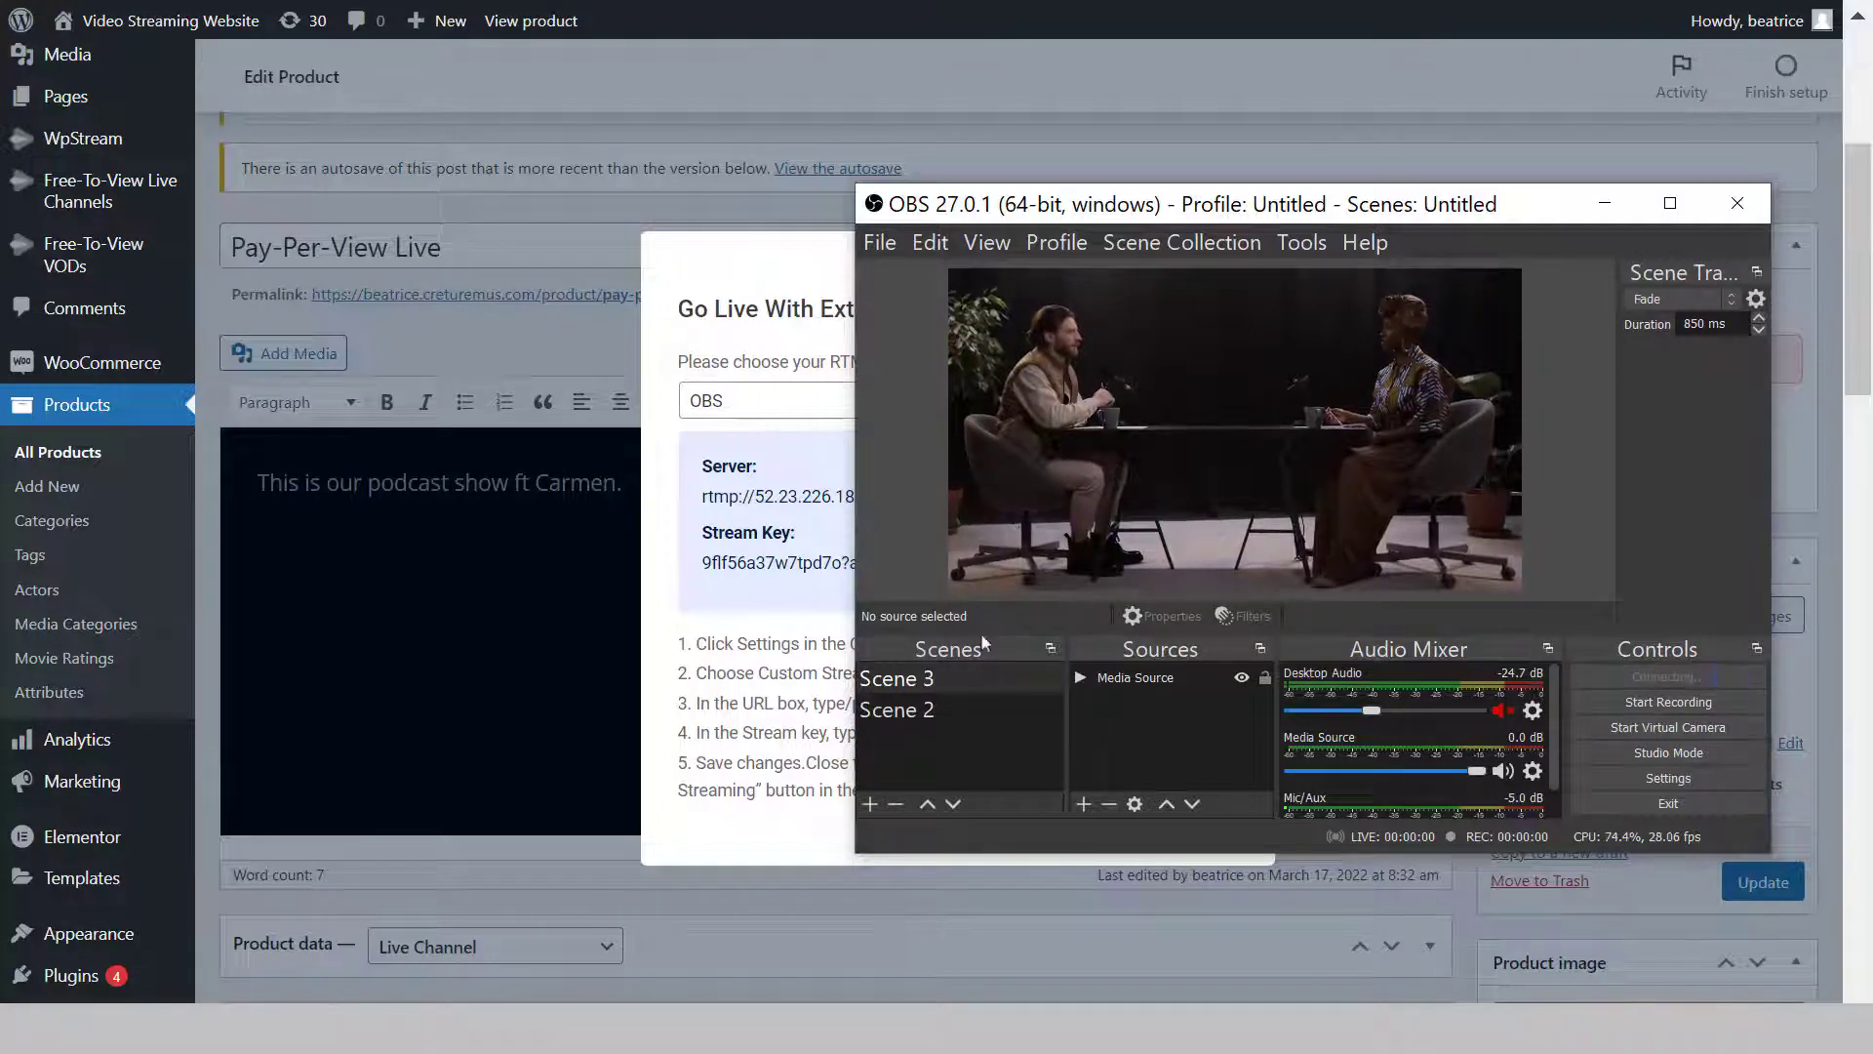
{"action": "left_click", "coordinate": [709, 625]}
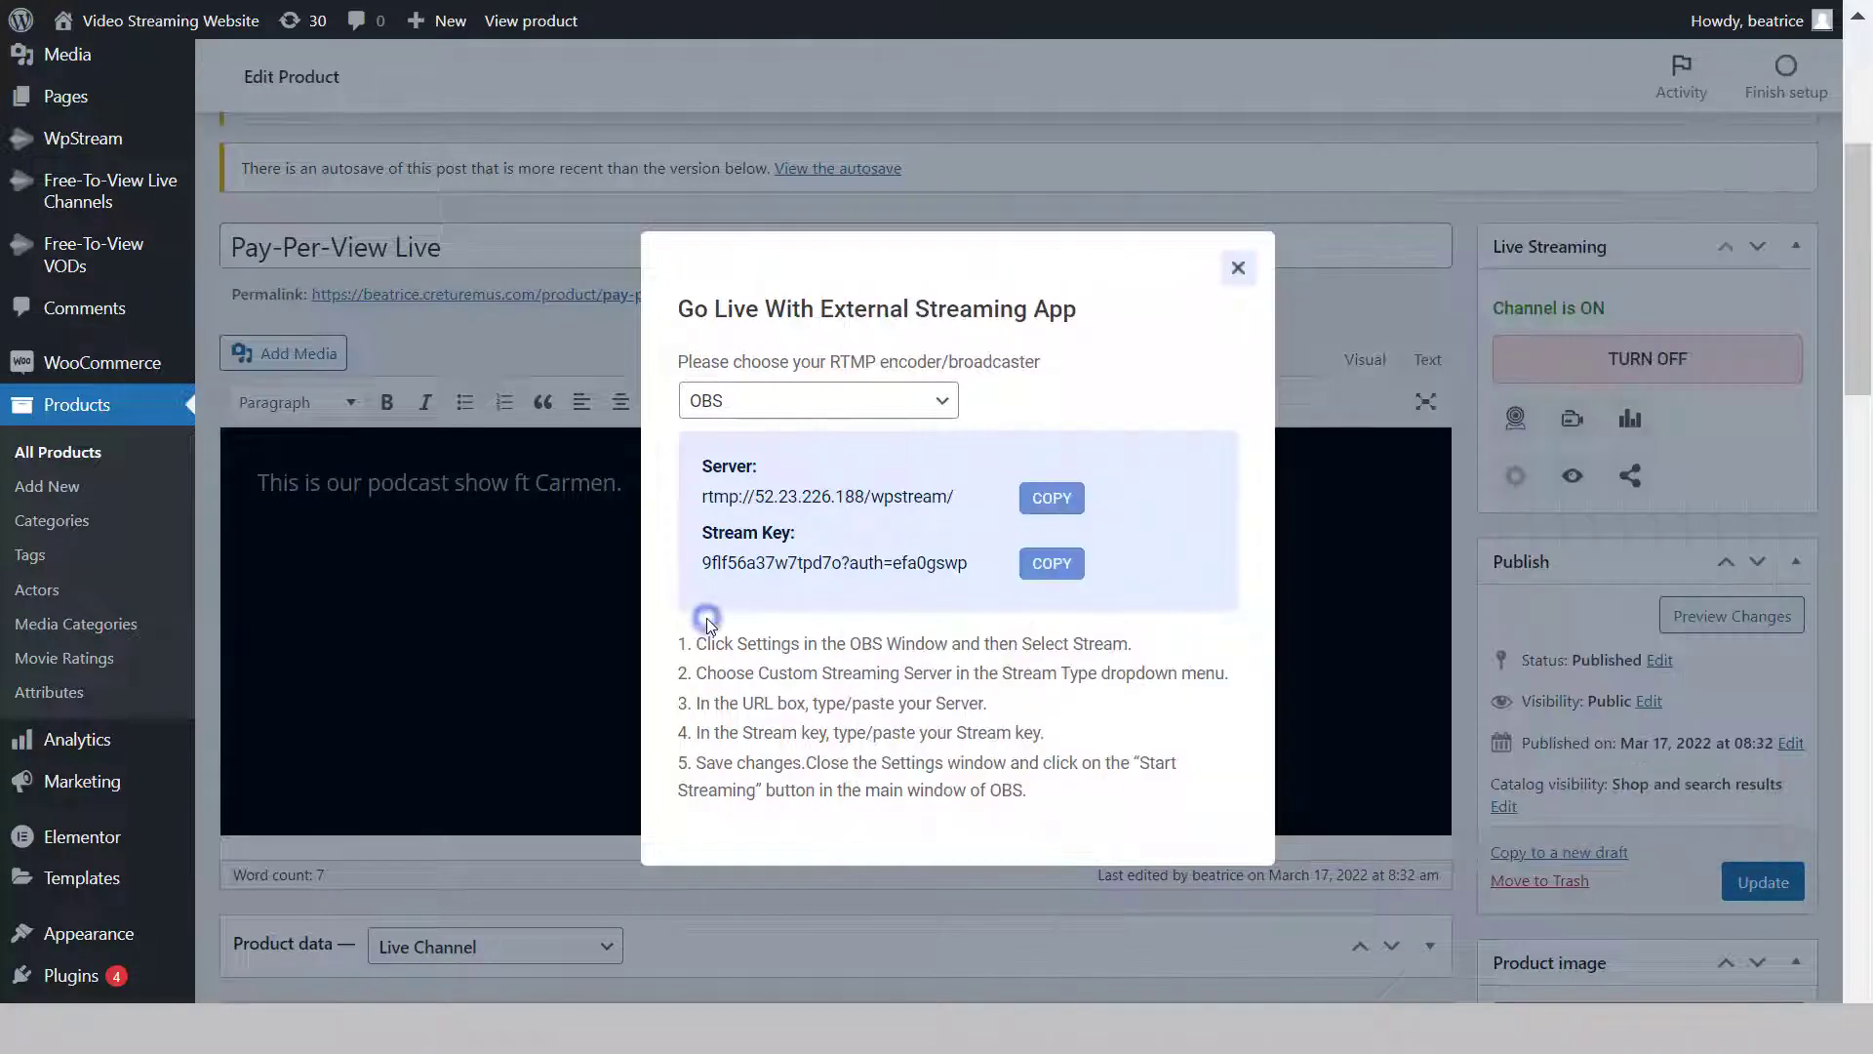
{"action": "left_click", "coordinate": [1238, 268]}
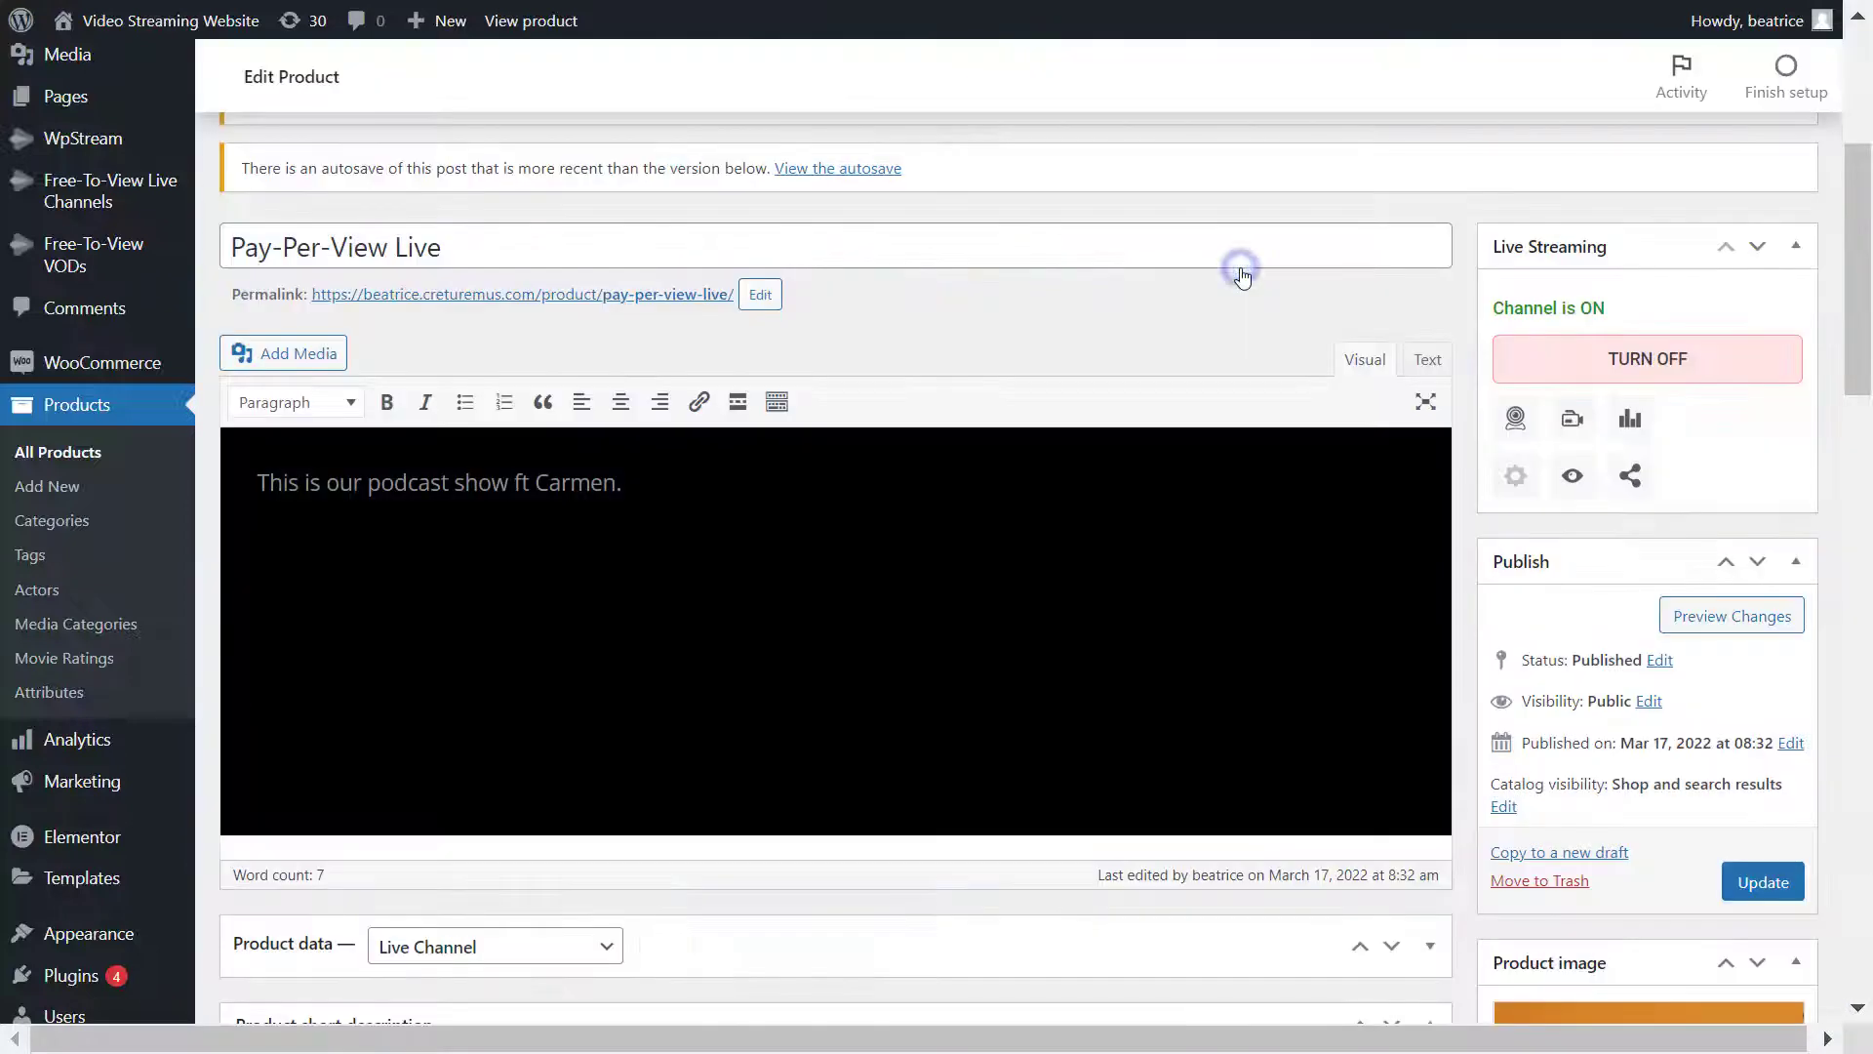
- Buy the $5 Pay-Per-View Live product through cart and checkout, then reopen its product page
{"action": "left_click", "coordinate": [1572, 478]}
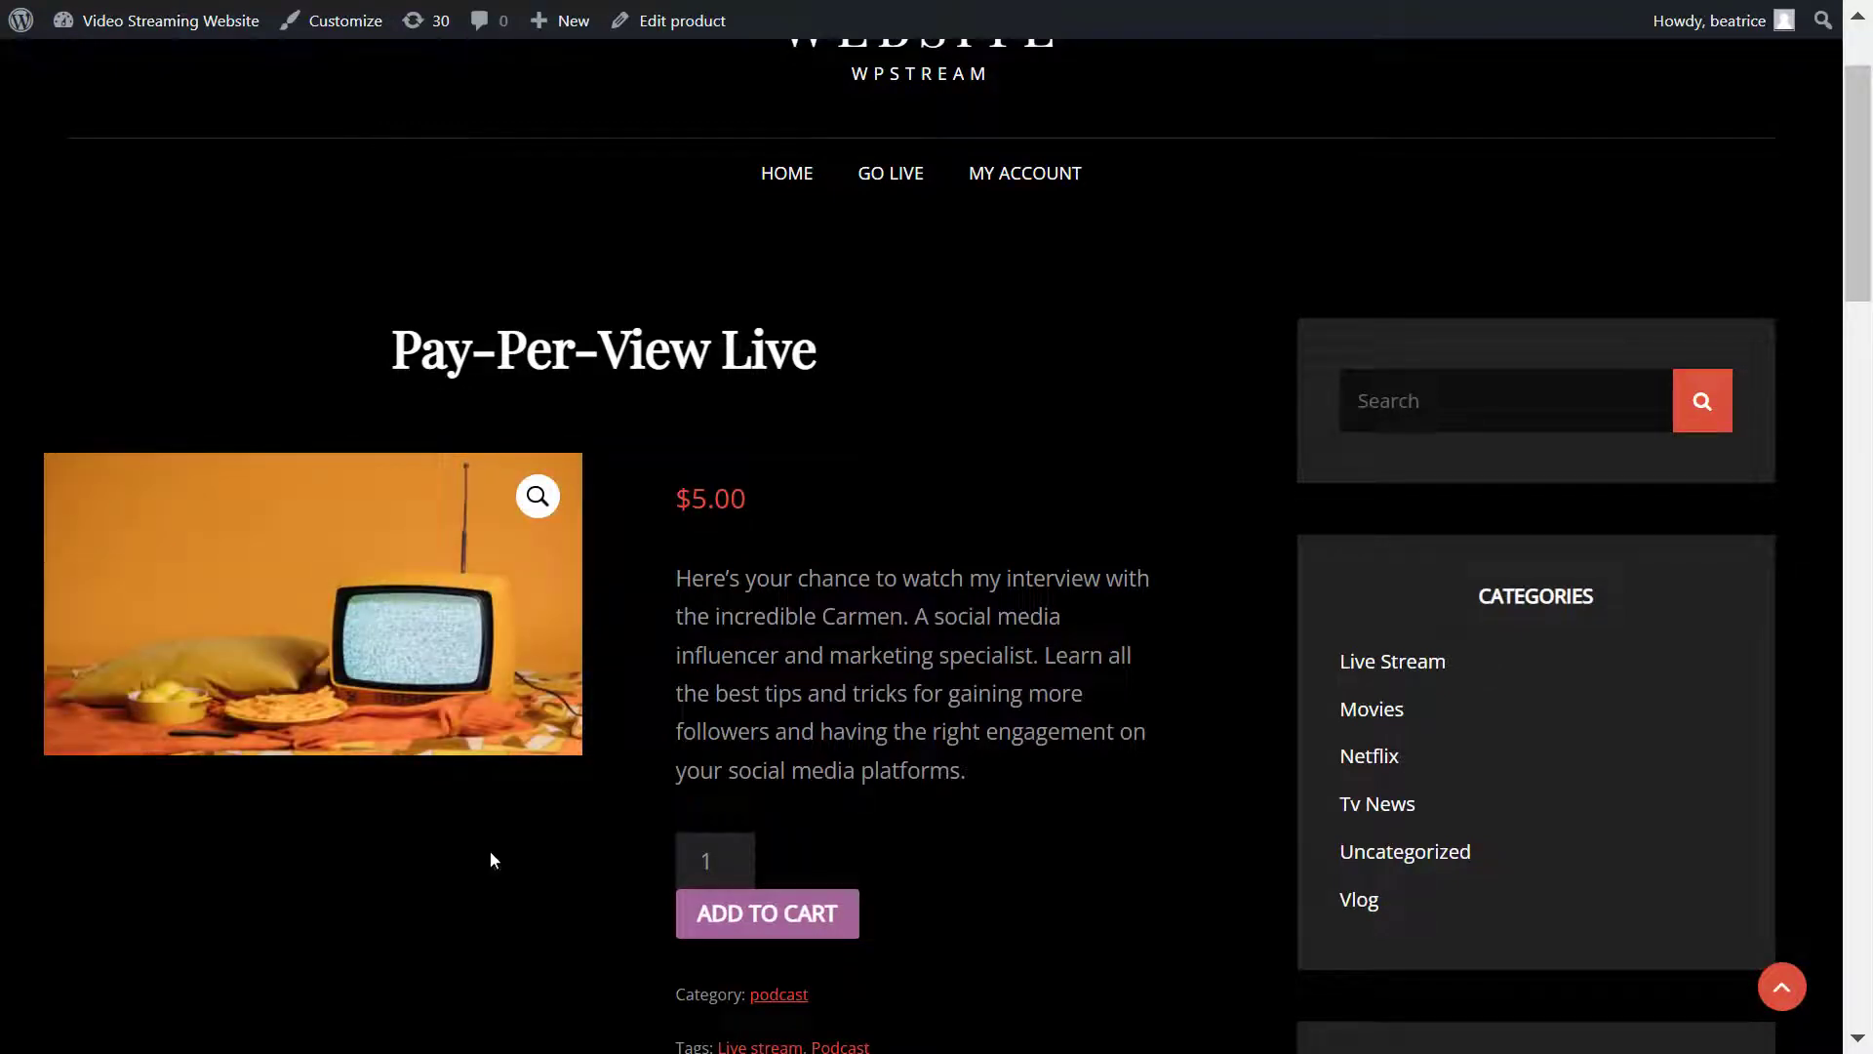
{"action": "left_click", "coordinate": [839, 915]}
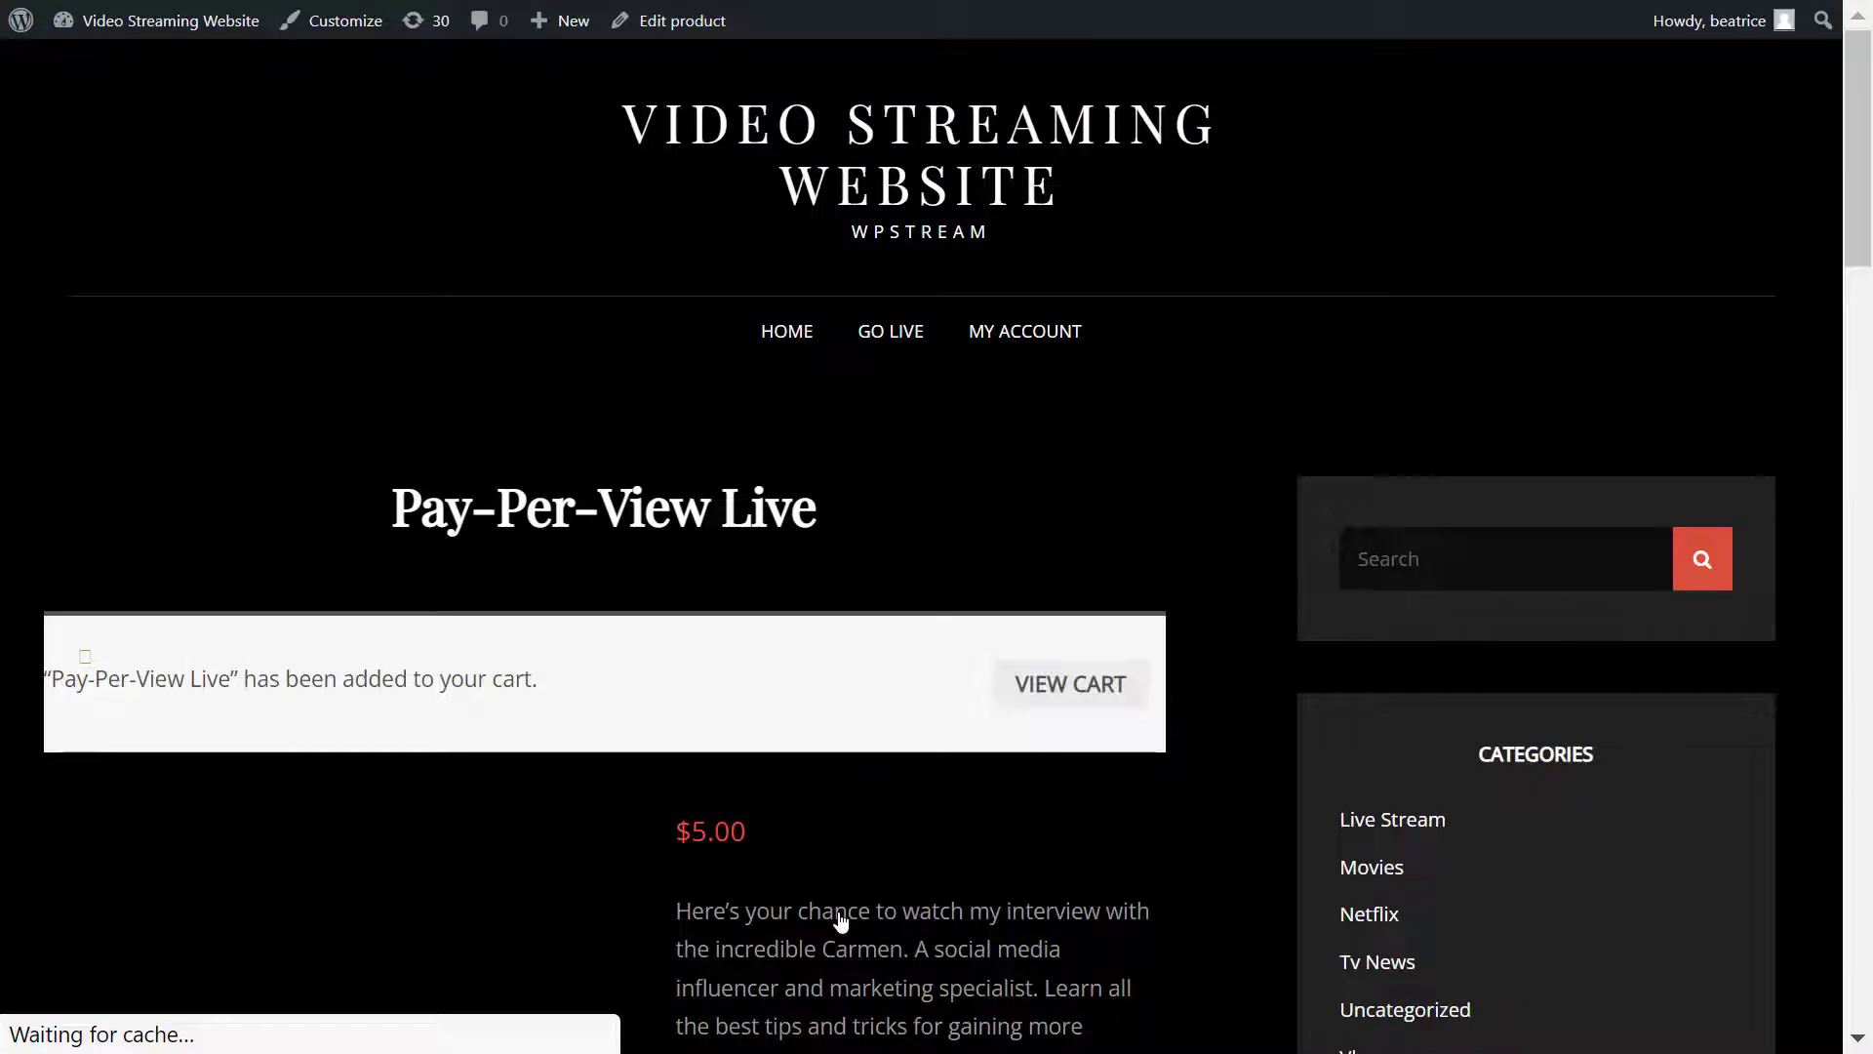
{"action": "left_click", "coordinate": [1101, 678]}
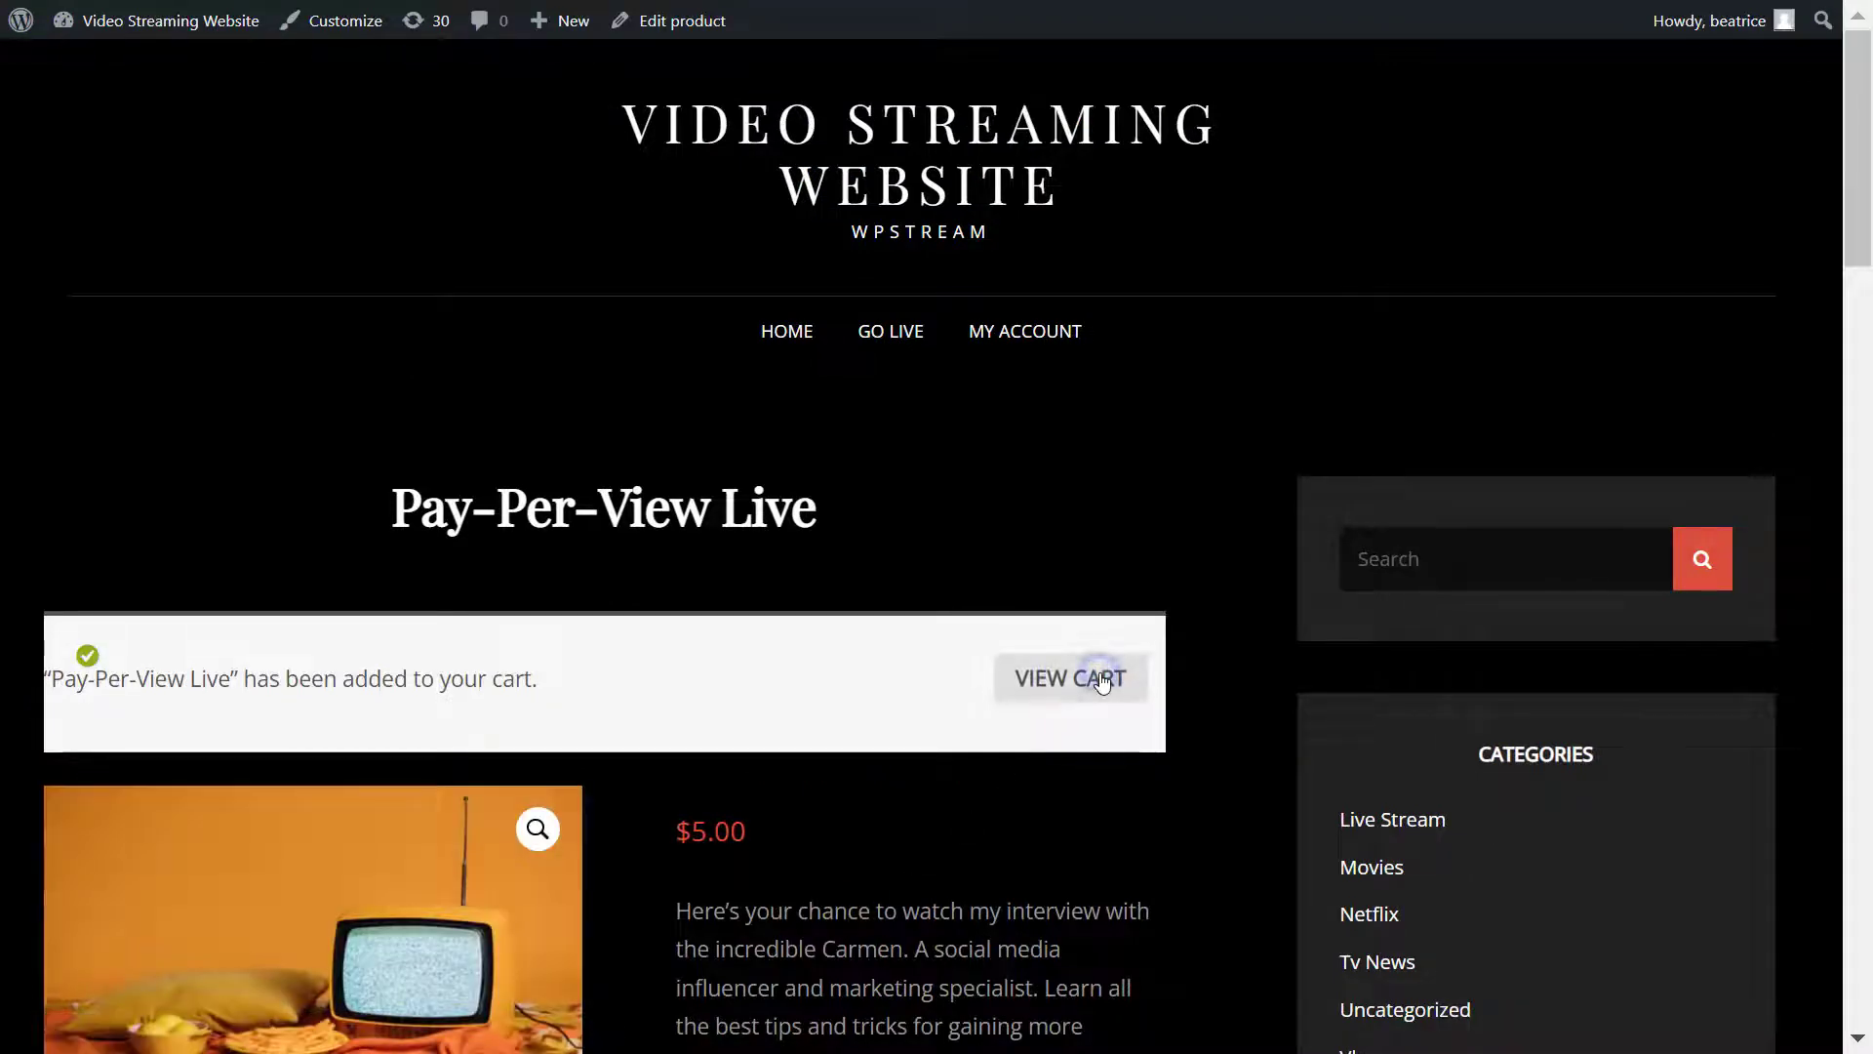
{"action": "scroll", "coordinate": [1099, 671], "scroll_direction": "down", "scroll_amount": 3}
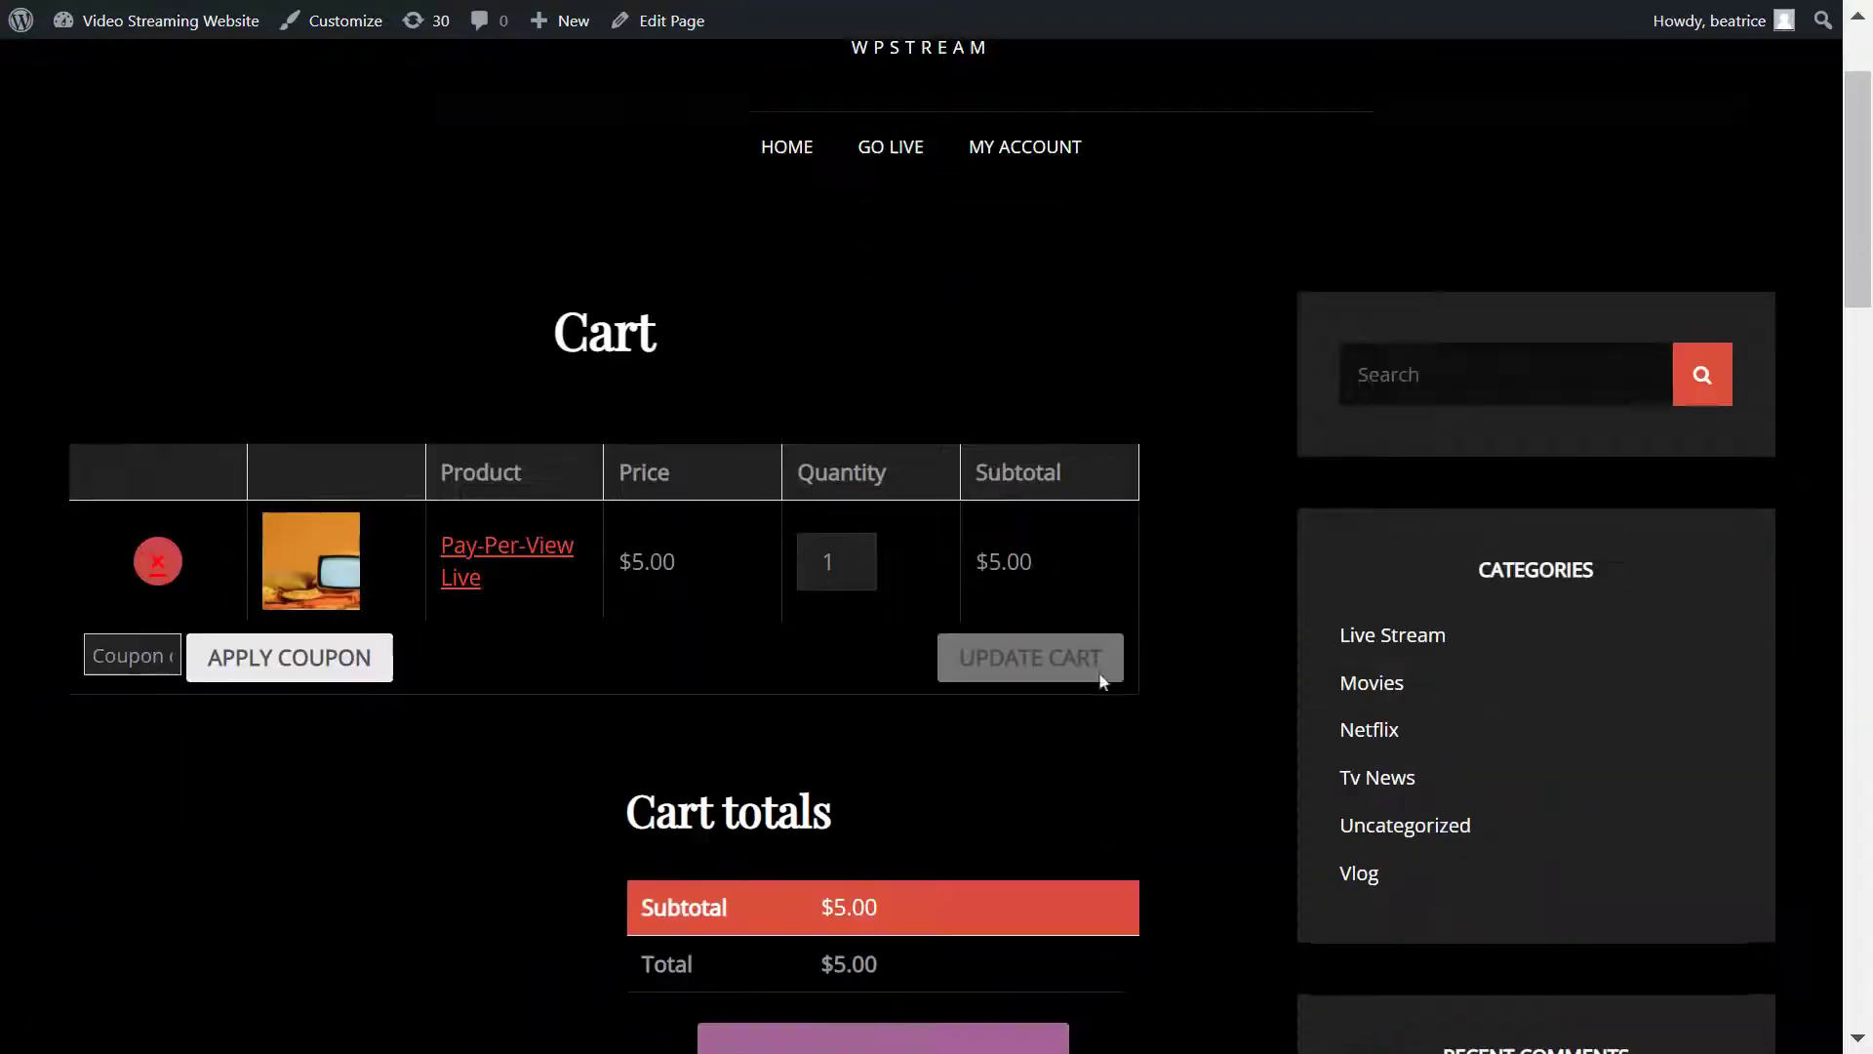
{"action": "left_click", "coordinate": [890, 930]}
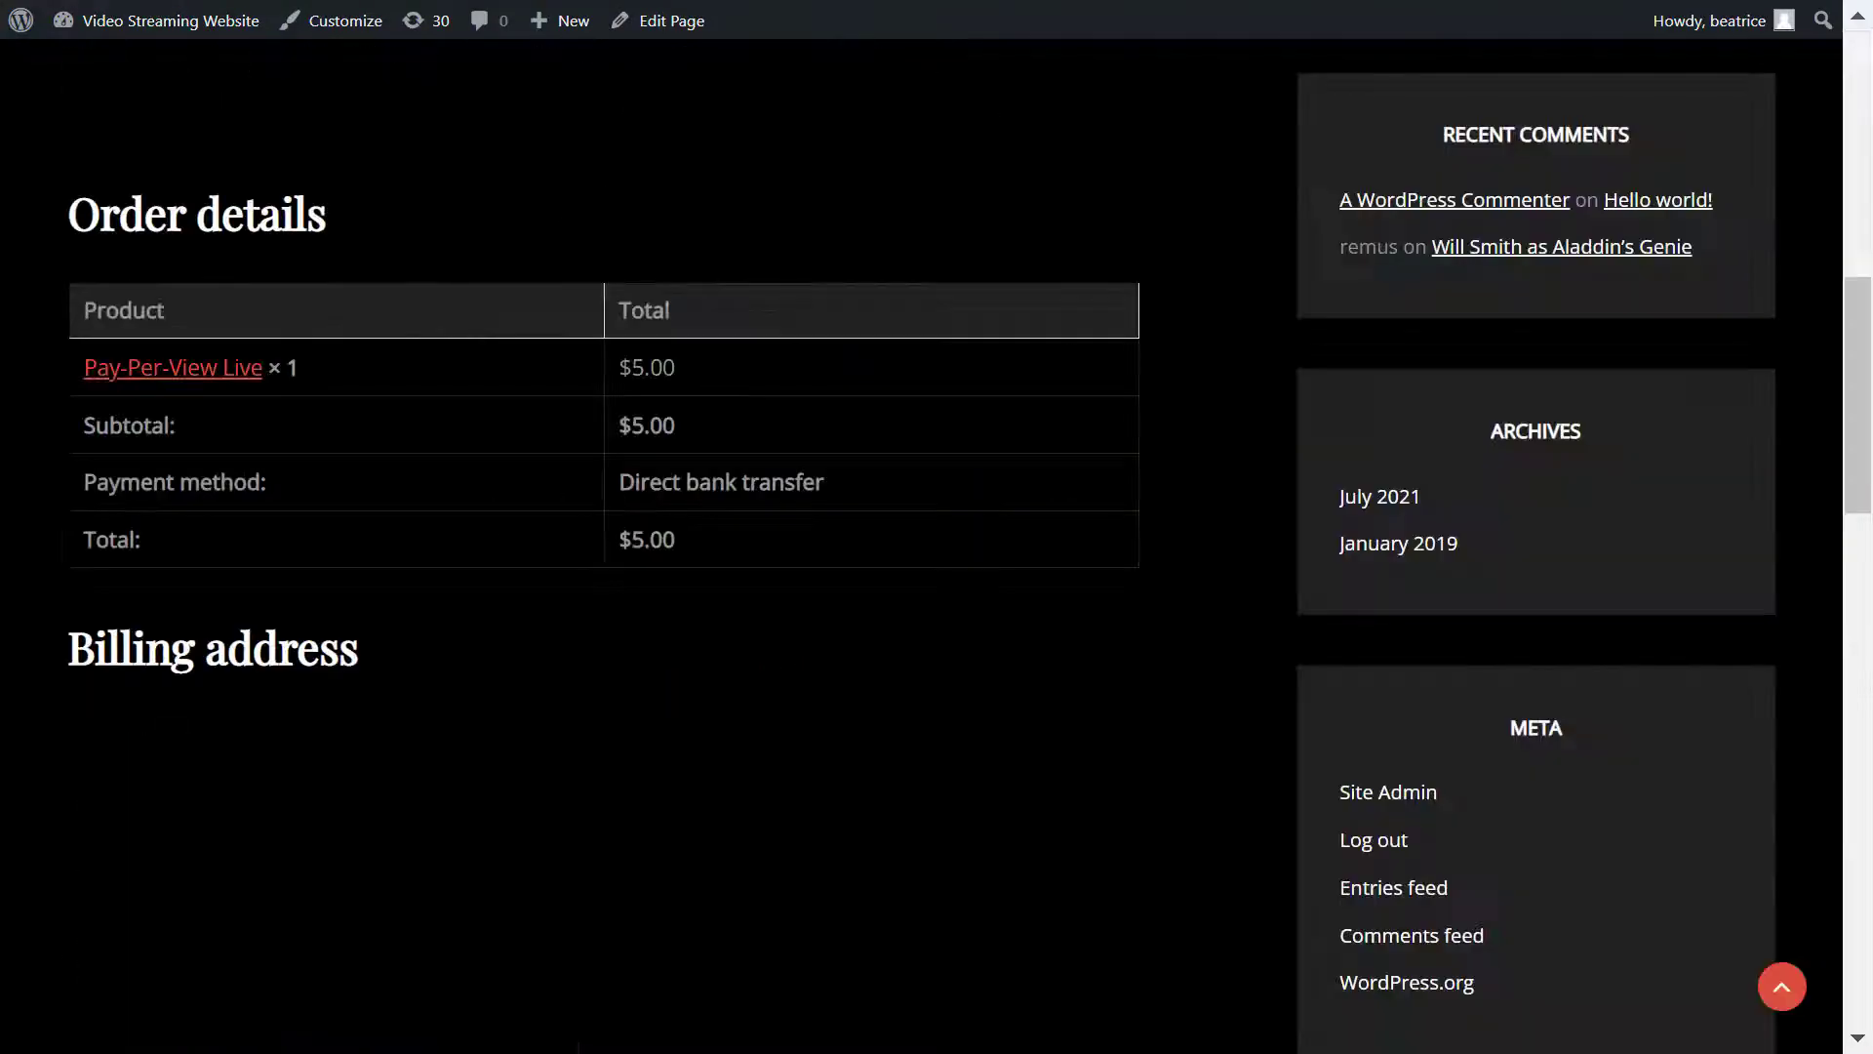
{"action": "left_click", "coordinate": [177, 370]}
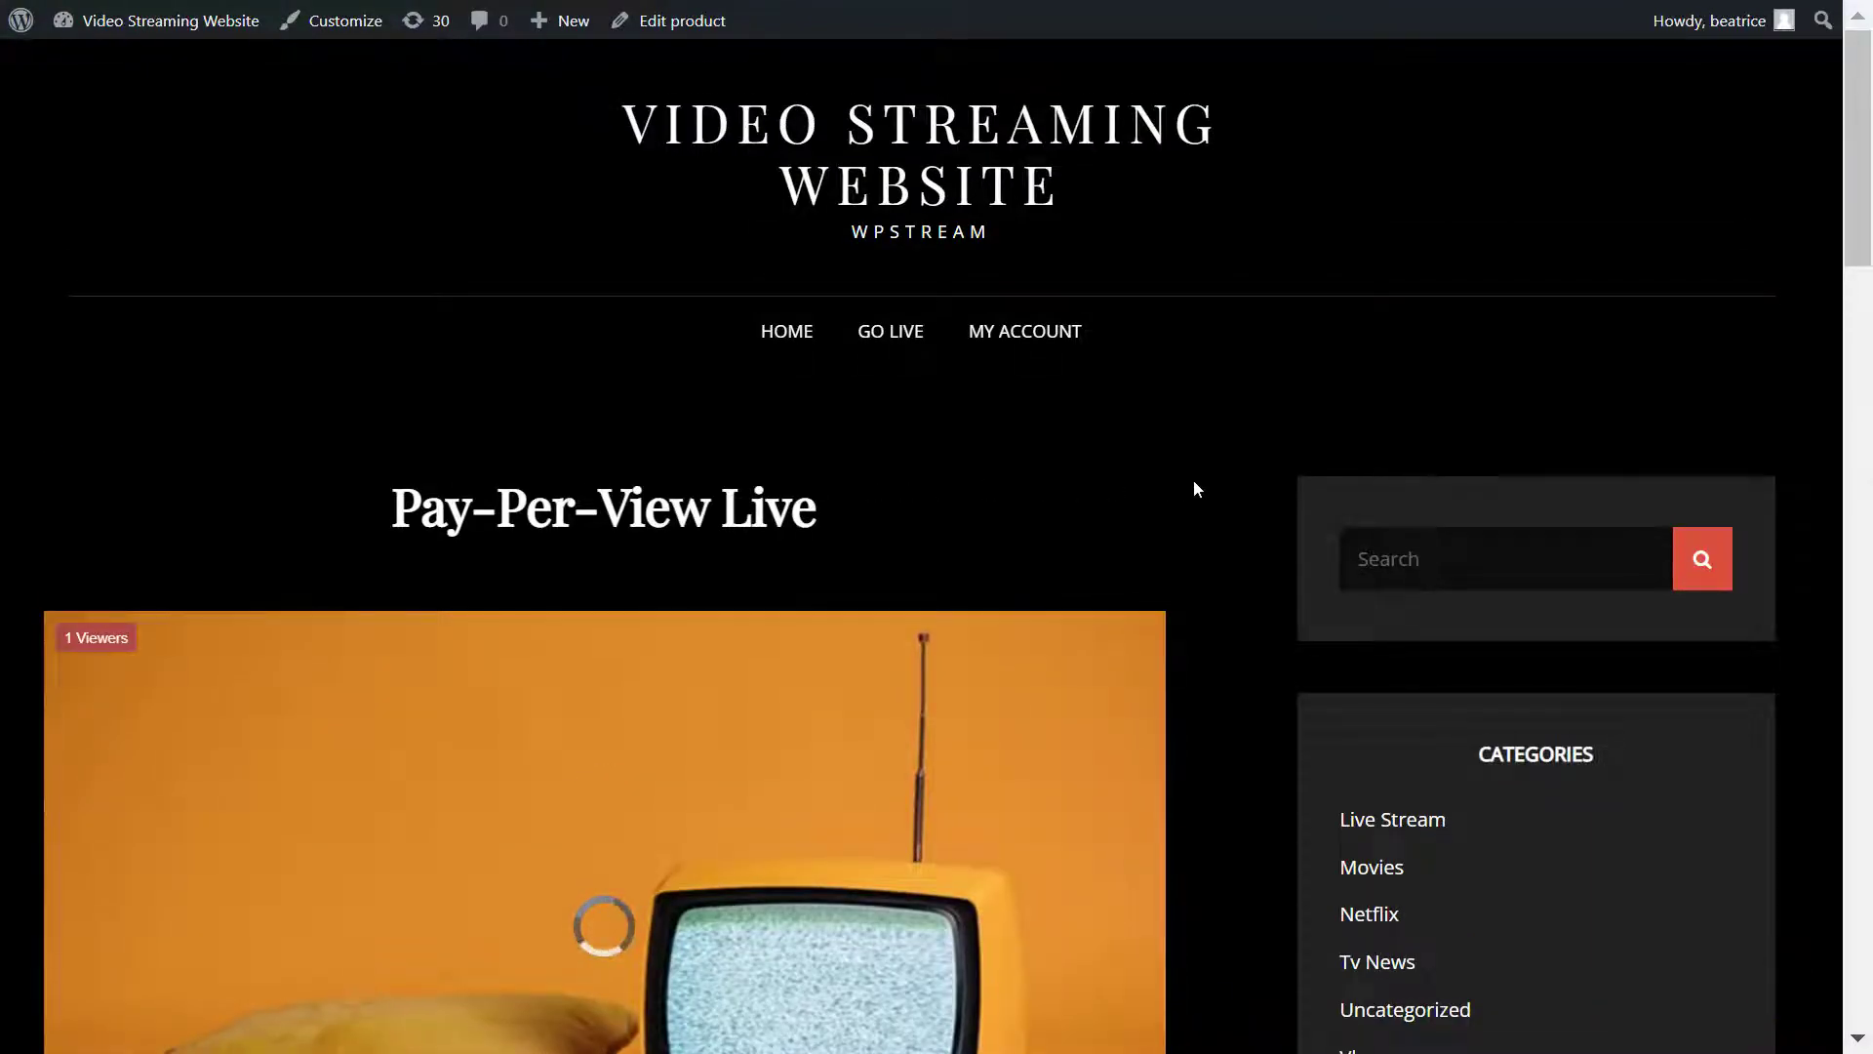
- Pop the live video into picture-in-picture, return it to the page player, then switch to OBS
{"action": "scroll", "coordinate": [1197, 488], "scroll_direction": "down", "scroll_amount": 2}
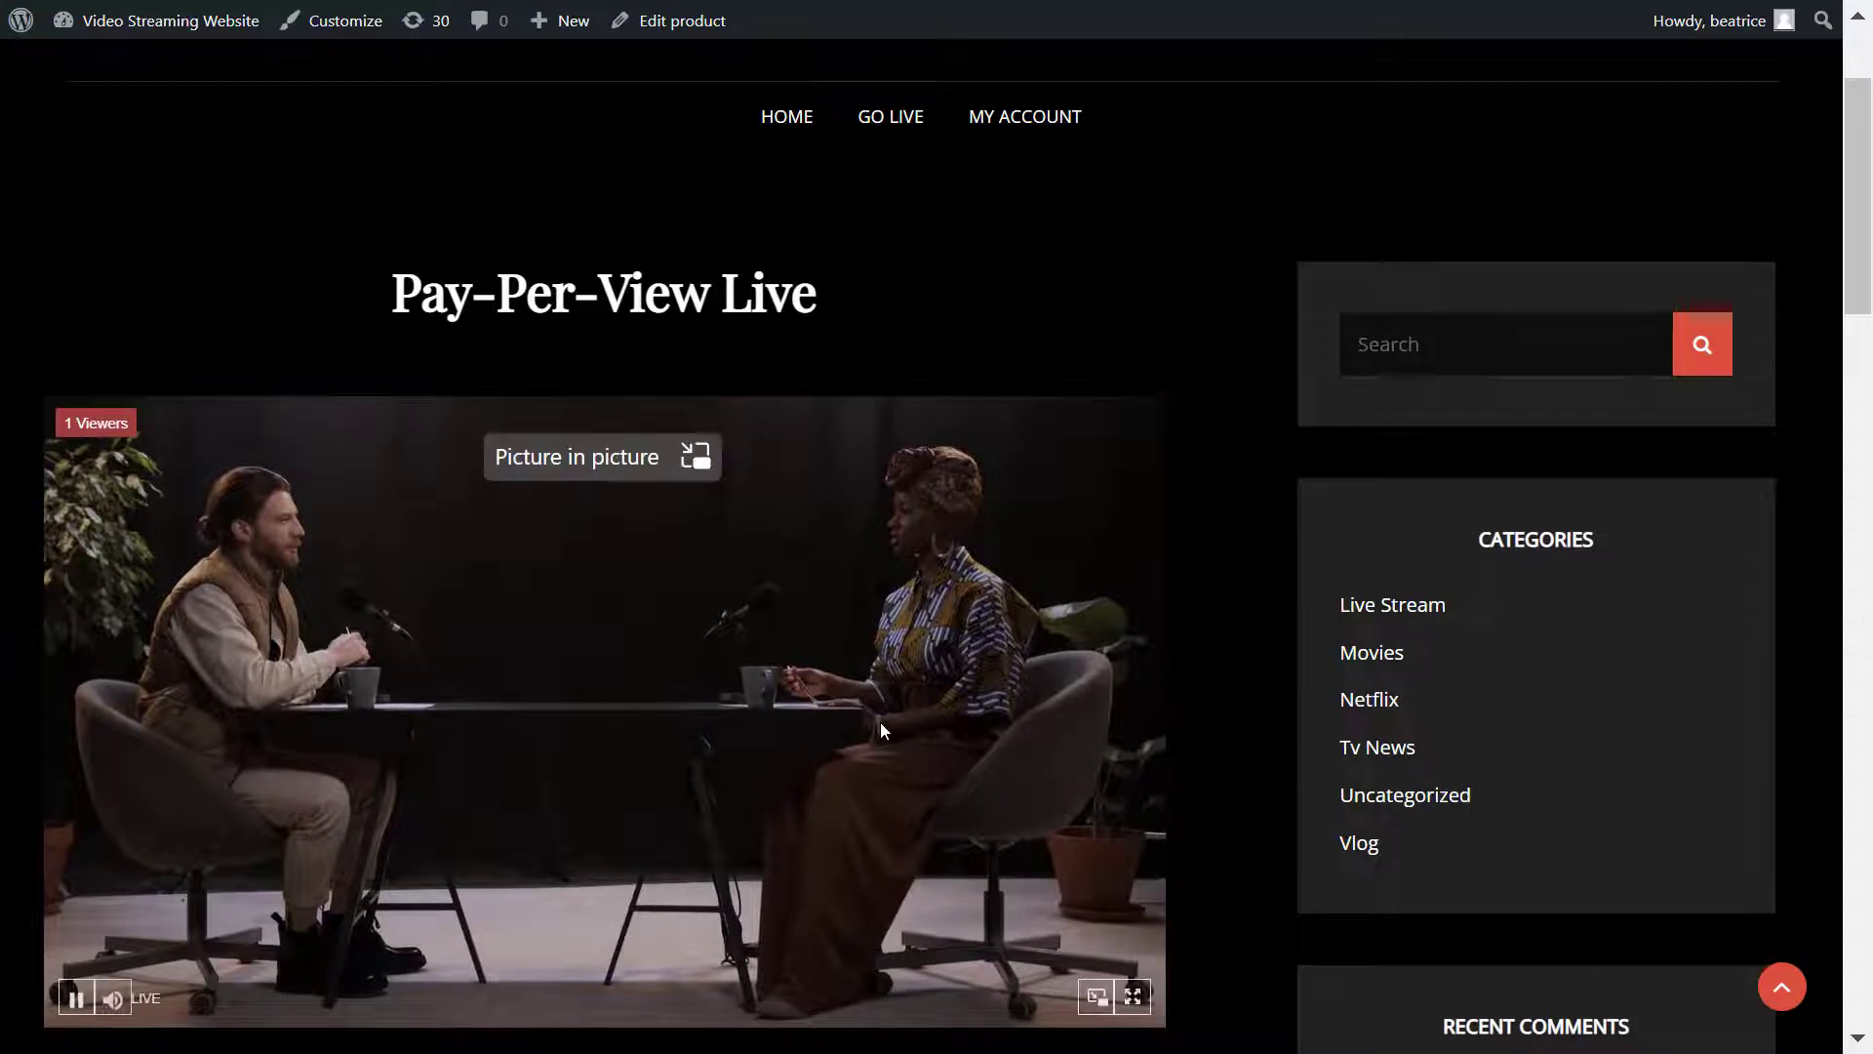
{"action": "left_click", "coordinate": [649, 473]}
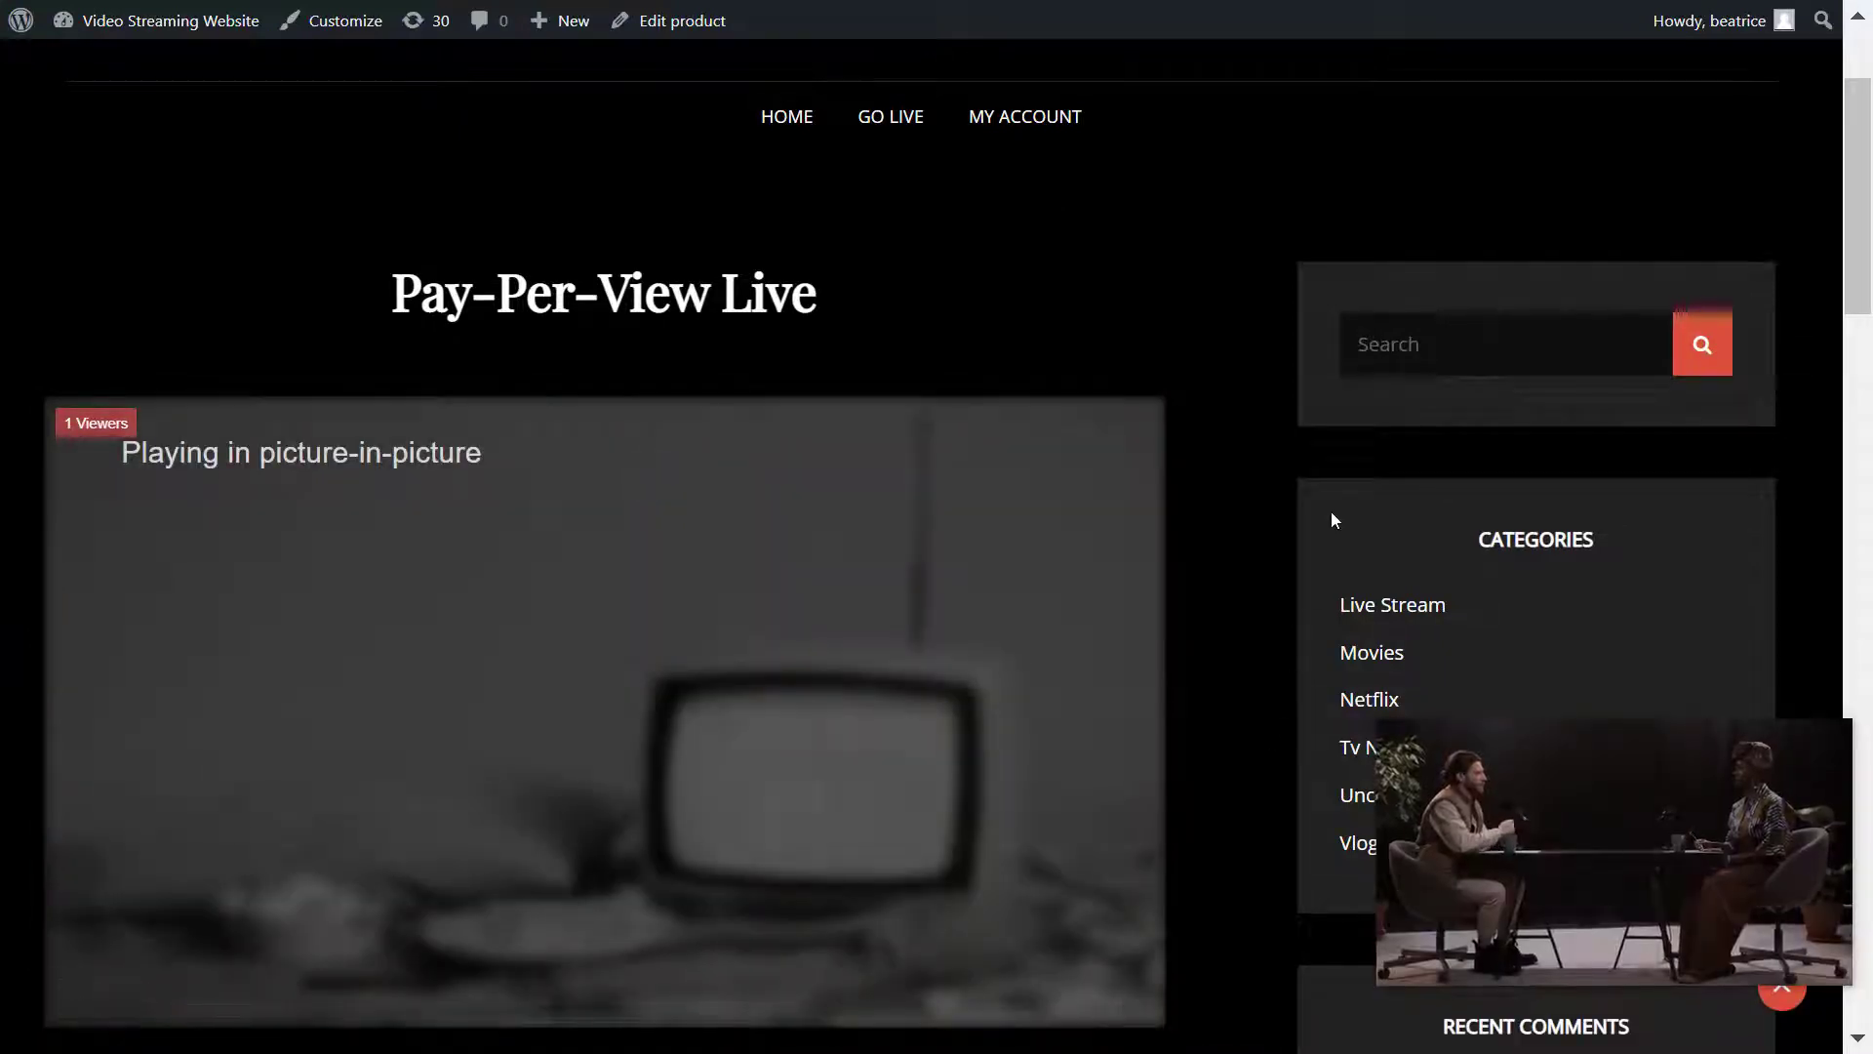
{"action": "scroll", "coordinate": [1332, 518], "scroll_direction": "down", "scroll_amount": 1}
{"action": "scroll", "coordinate": [1710, 355], "scroll_direction": "up", "scroll_amount": 1}
{"action": "scroll", "coordinate": [1710, 355], "scroll_direction": "down", "scroll_amount": 1}
{"action": "scroll", "coordinate": [1710, 355], "scroll_direction": "up", "scroll_amount": 1}
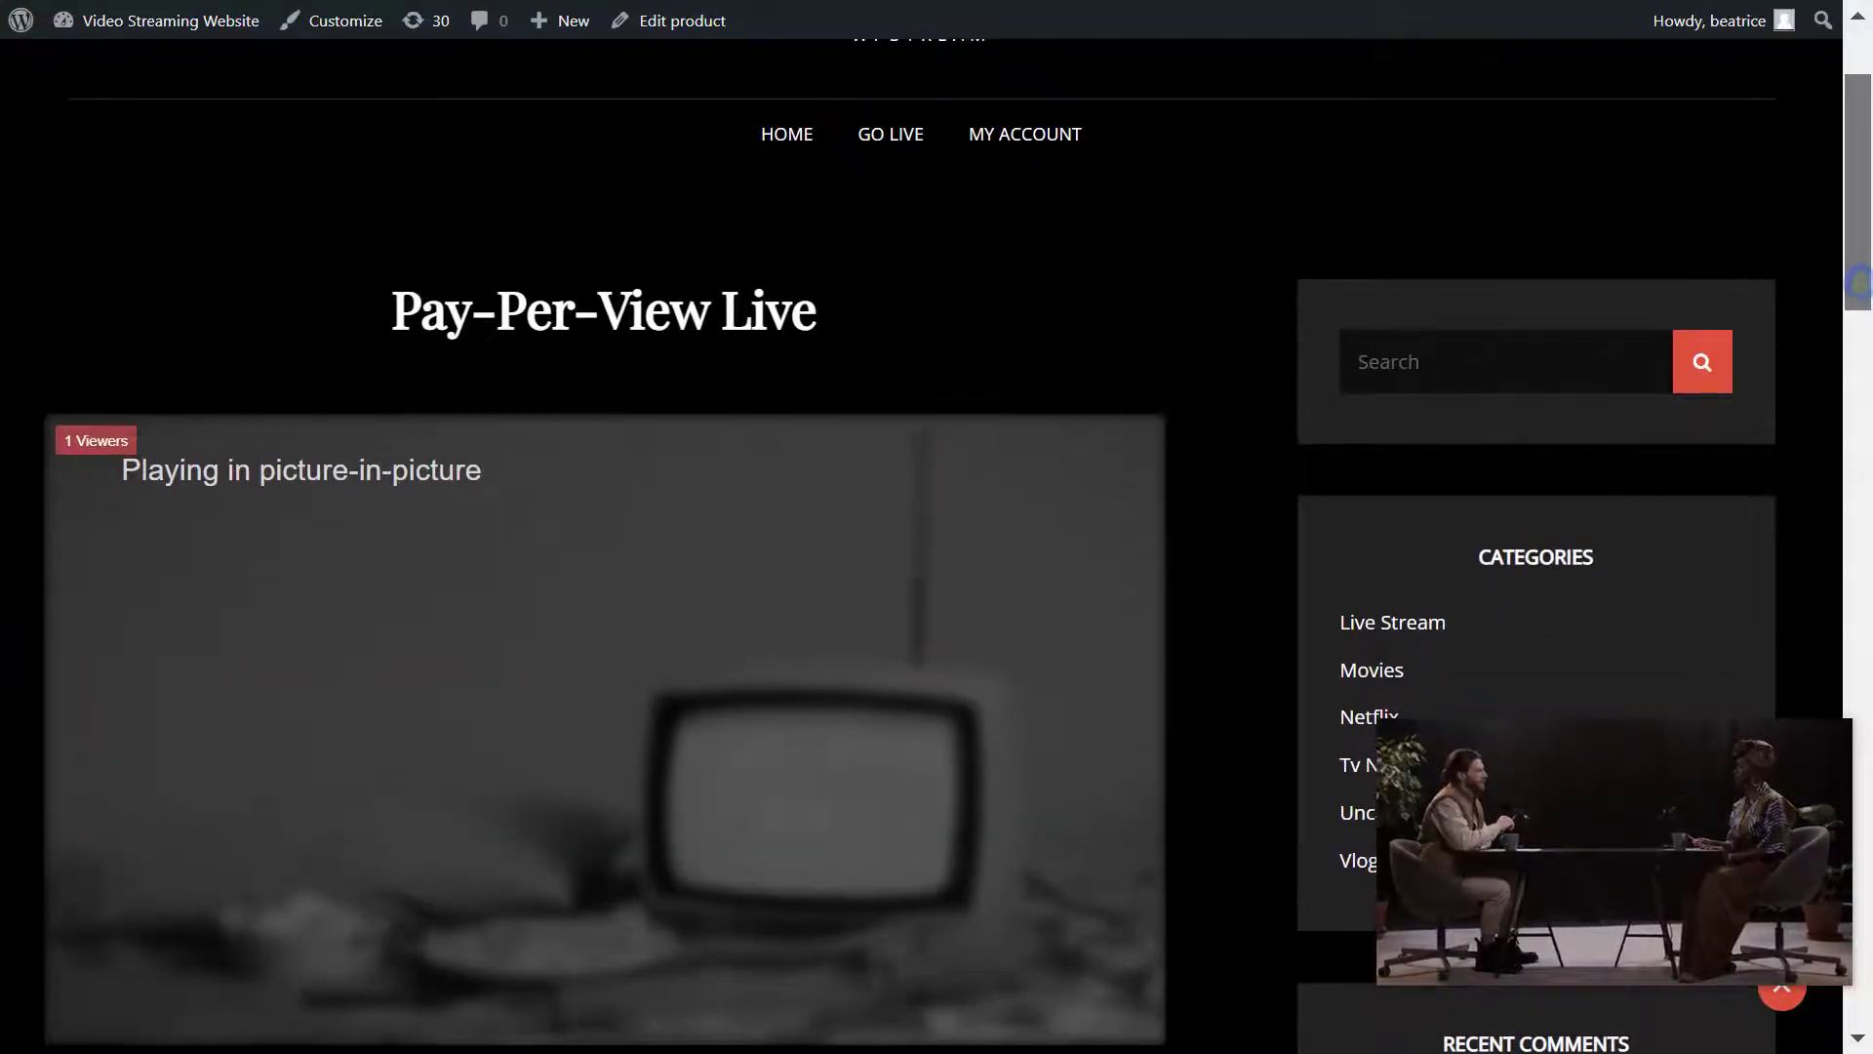
{"action": "left_click", "coordinate": [1635, 854]}
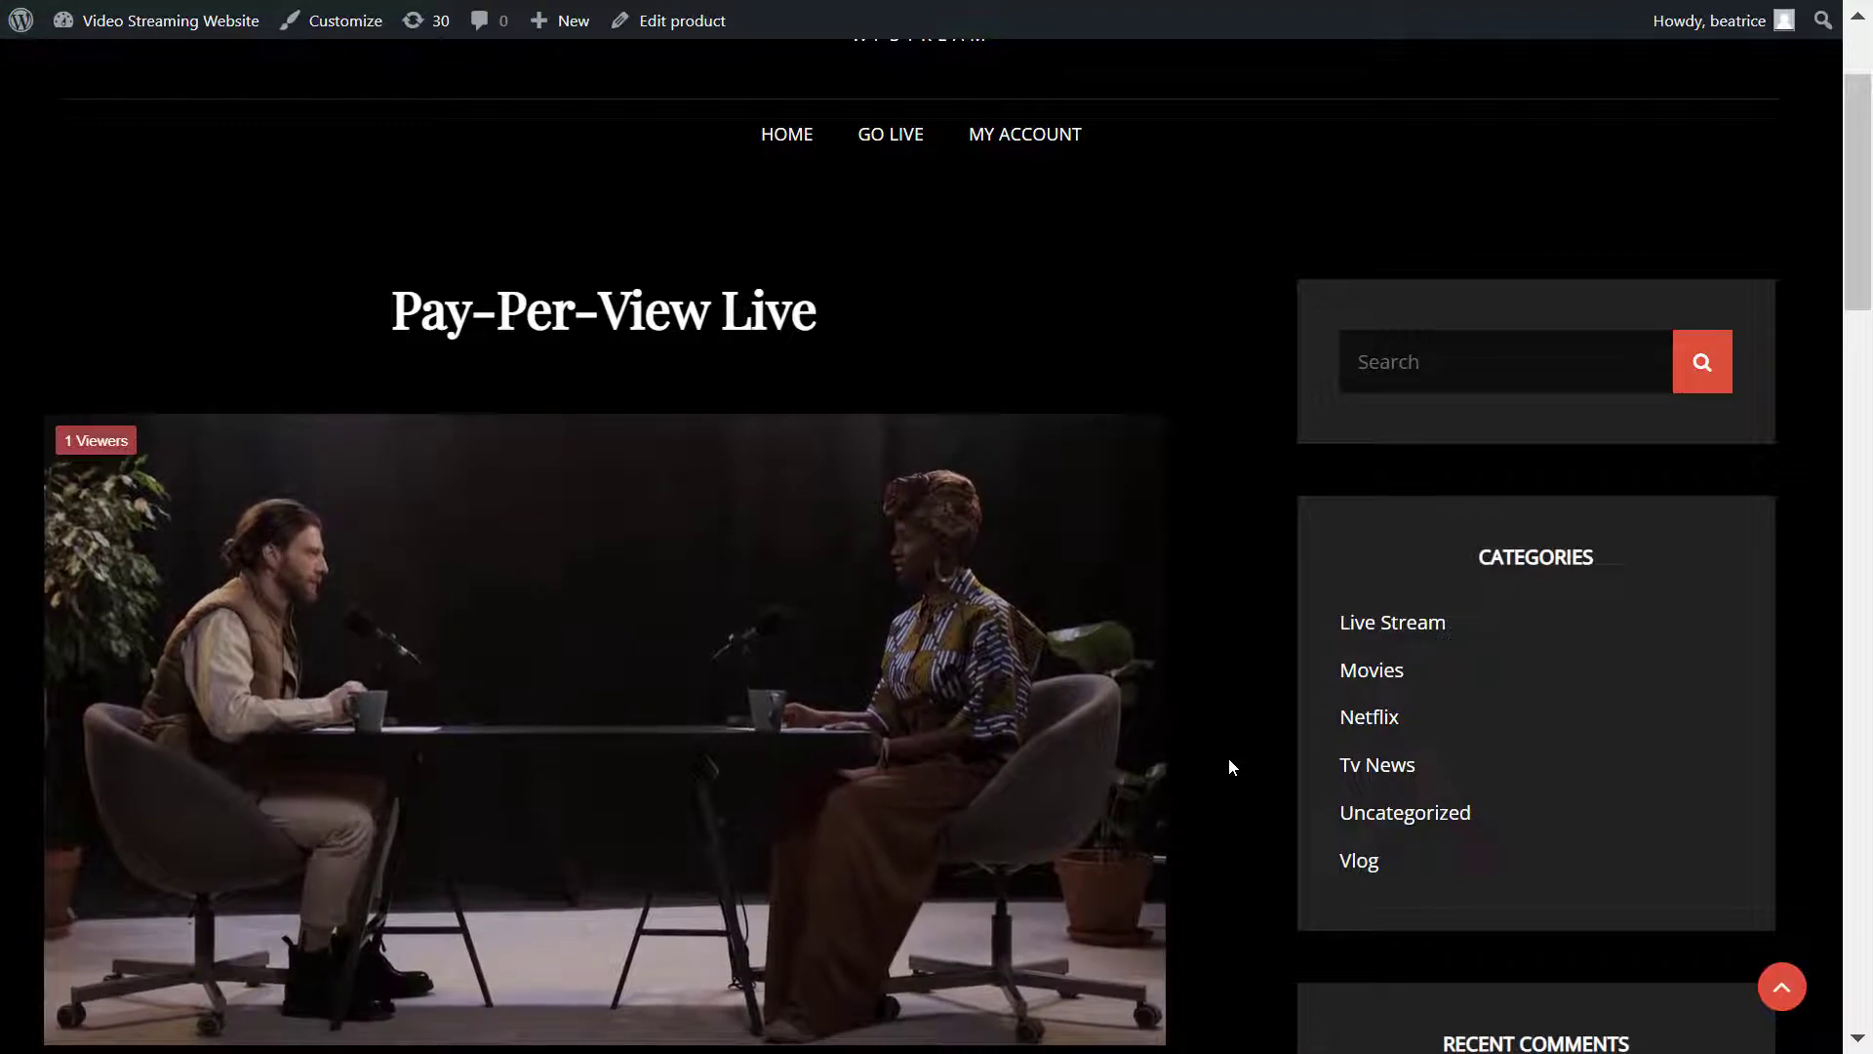
{"action": "mouse_move", "coordinate": [565, 630]}
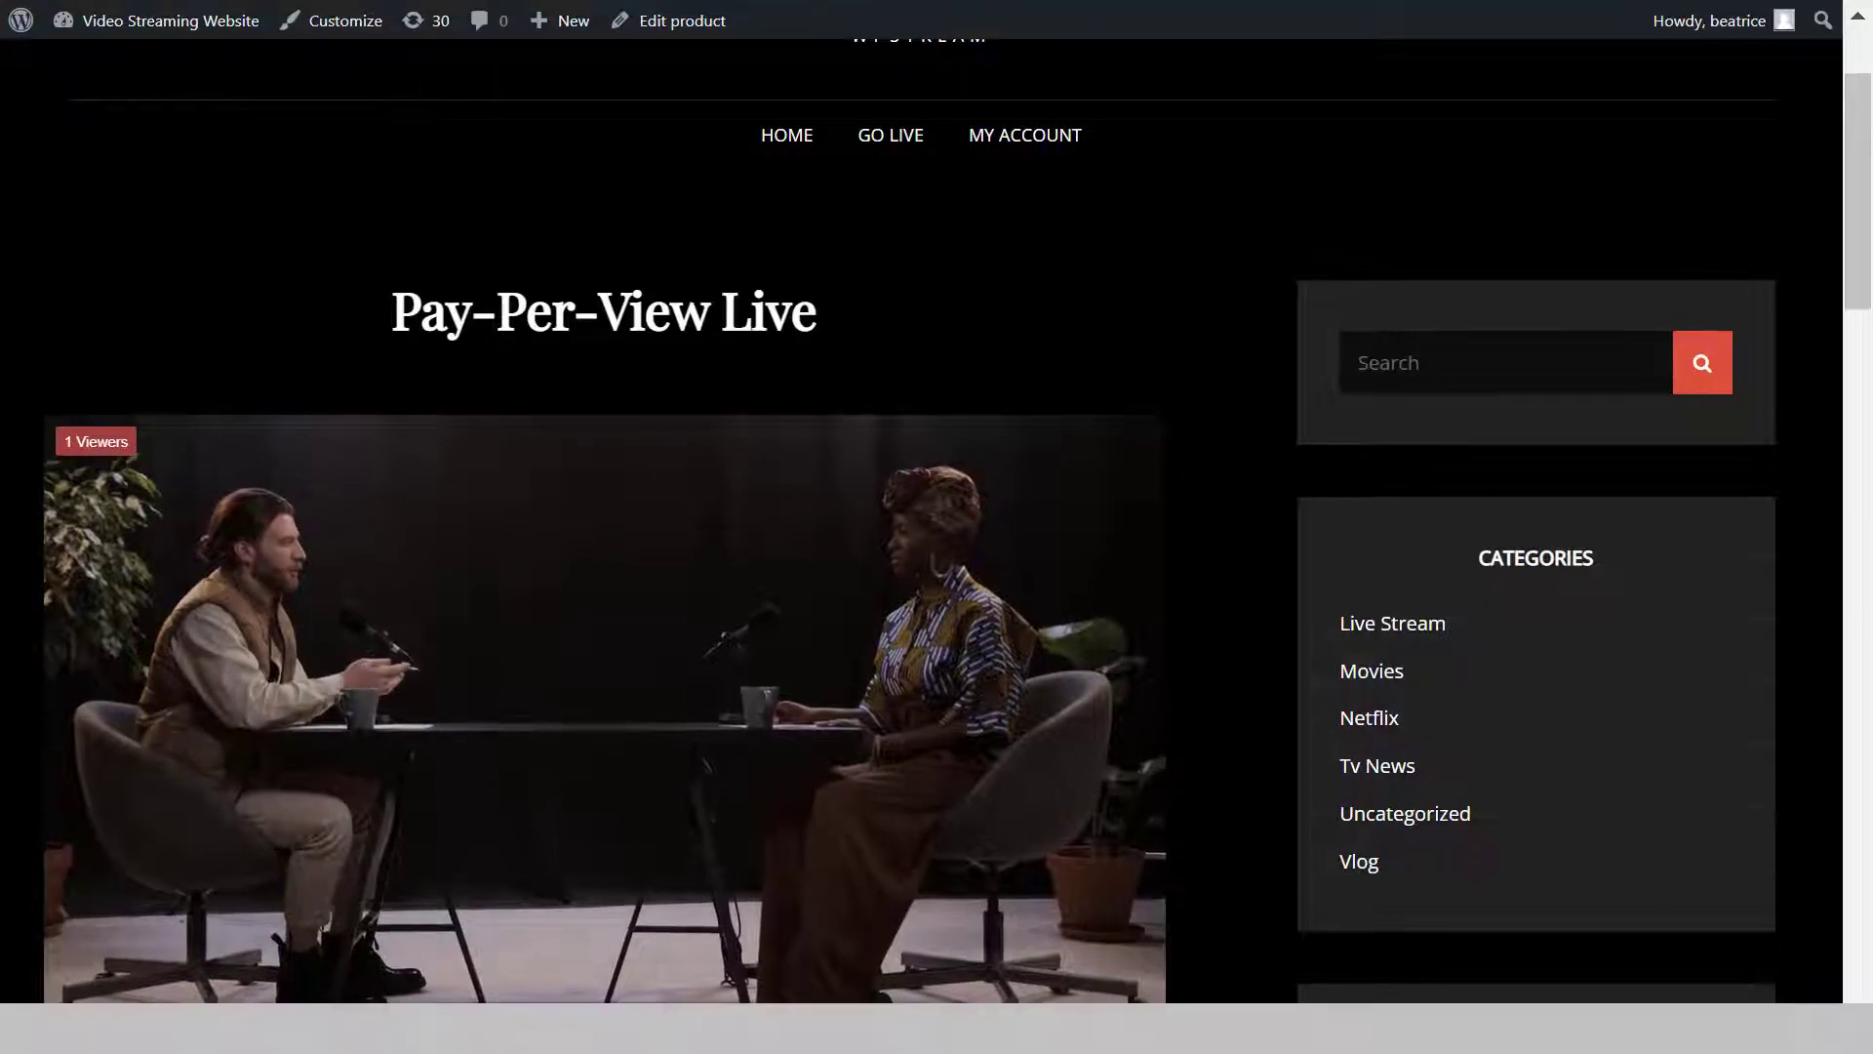
{"action": "key", "text": "alt+Tab"}
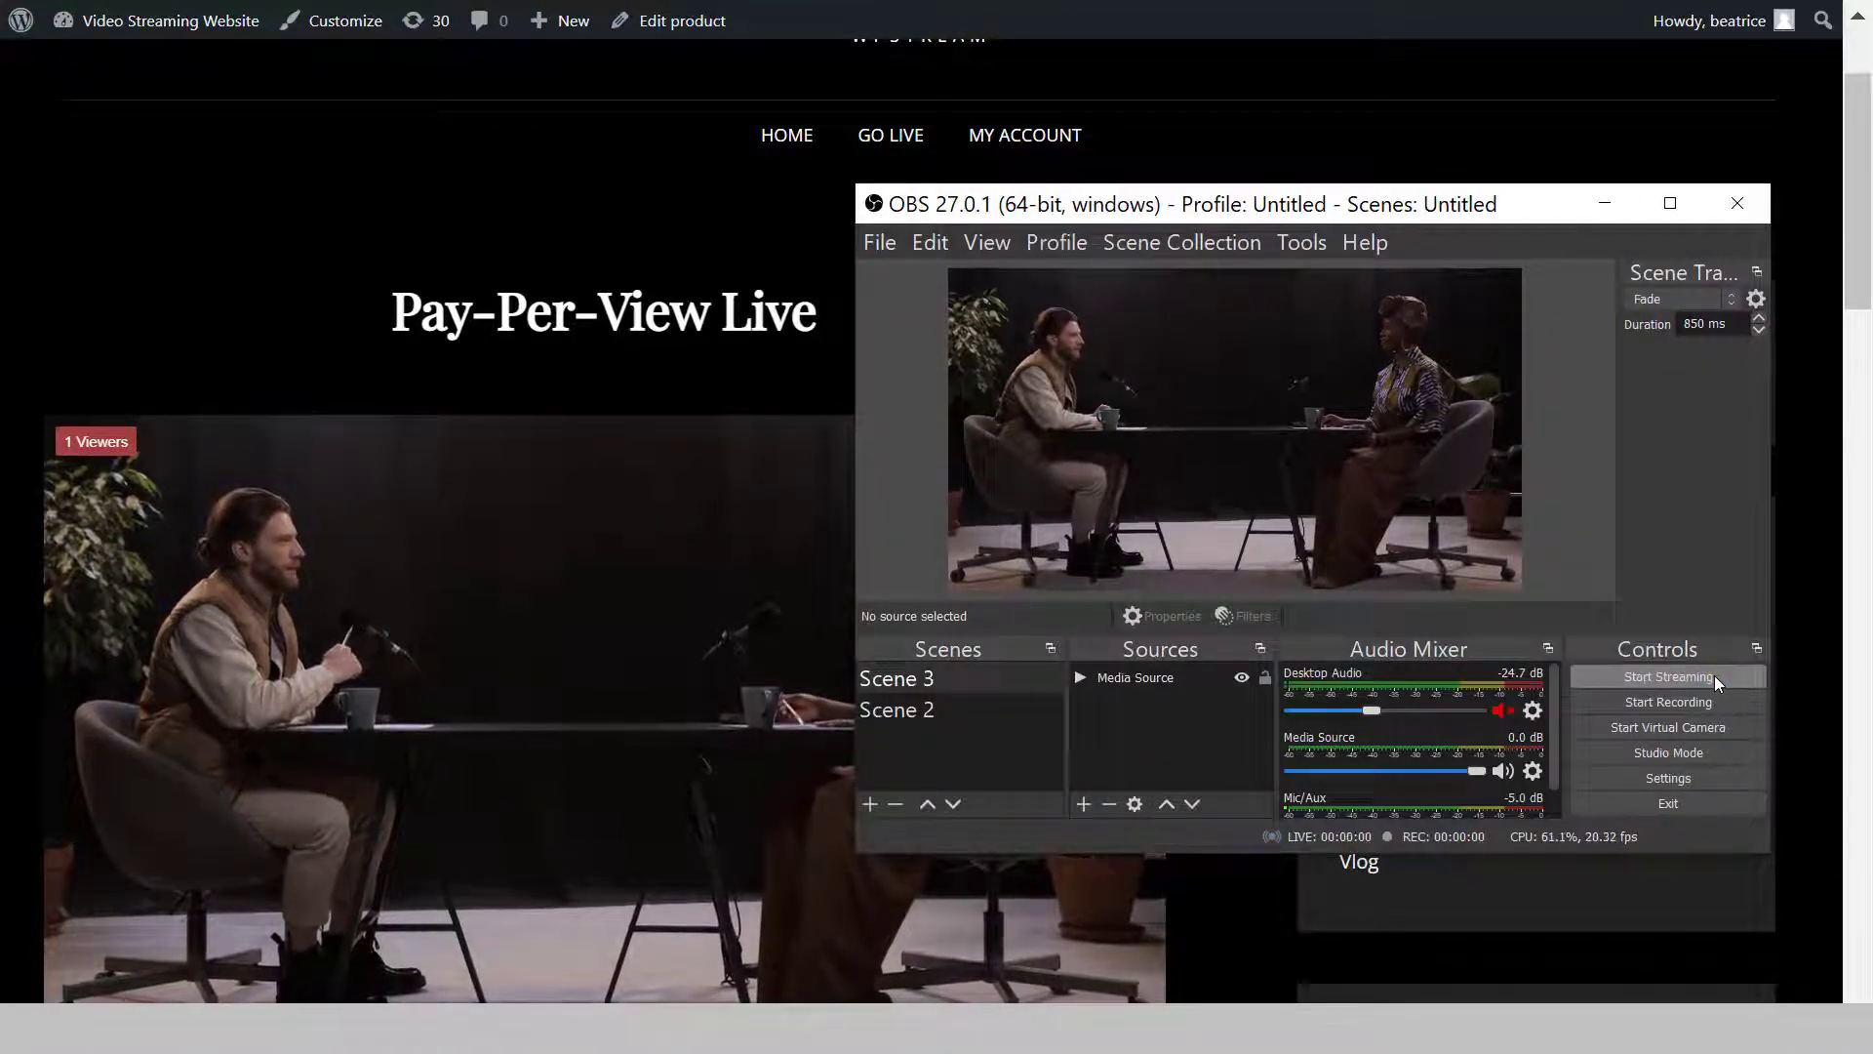
- Stop Streaming in OBS and return to the product page, which now shows the stream paused
{"action": "left_click", "coordinate": [1713, 675]}
{"action": "left_click", "coordinate": [1253, 923]}
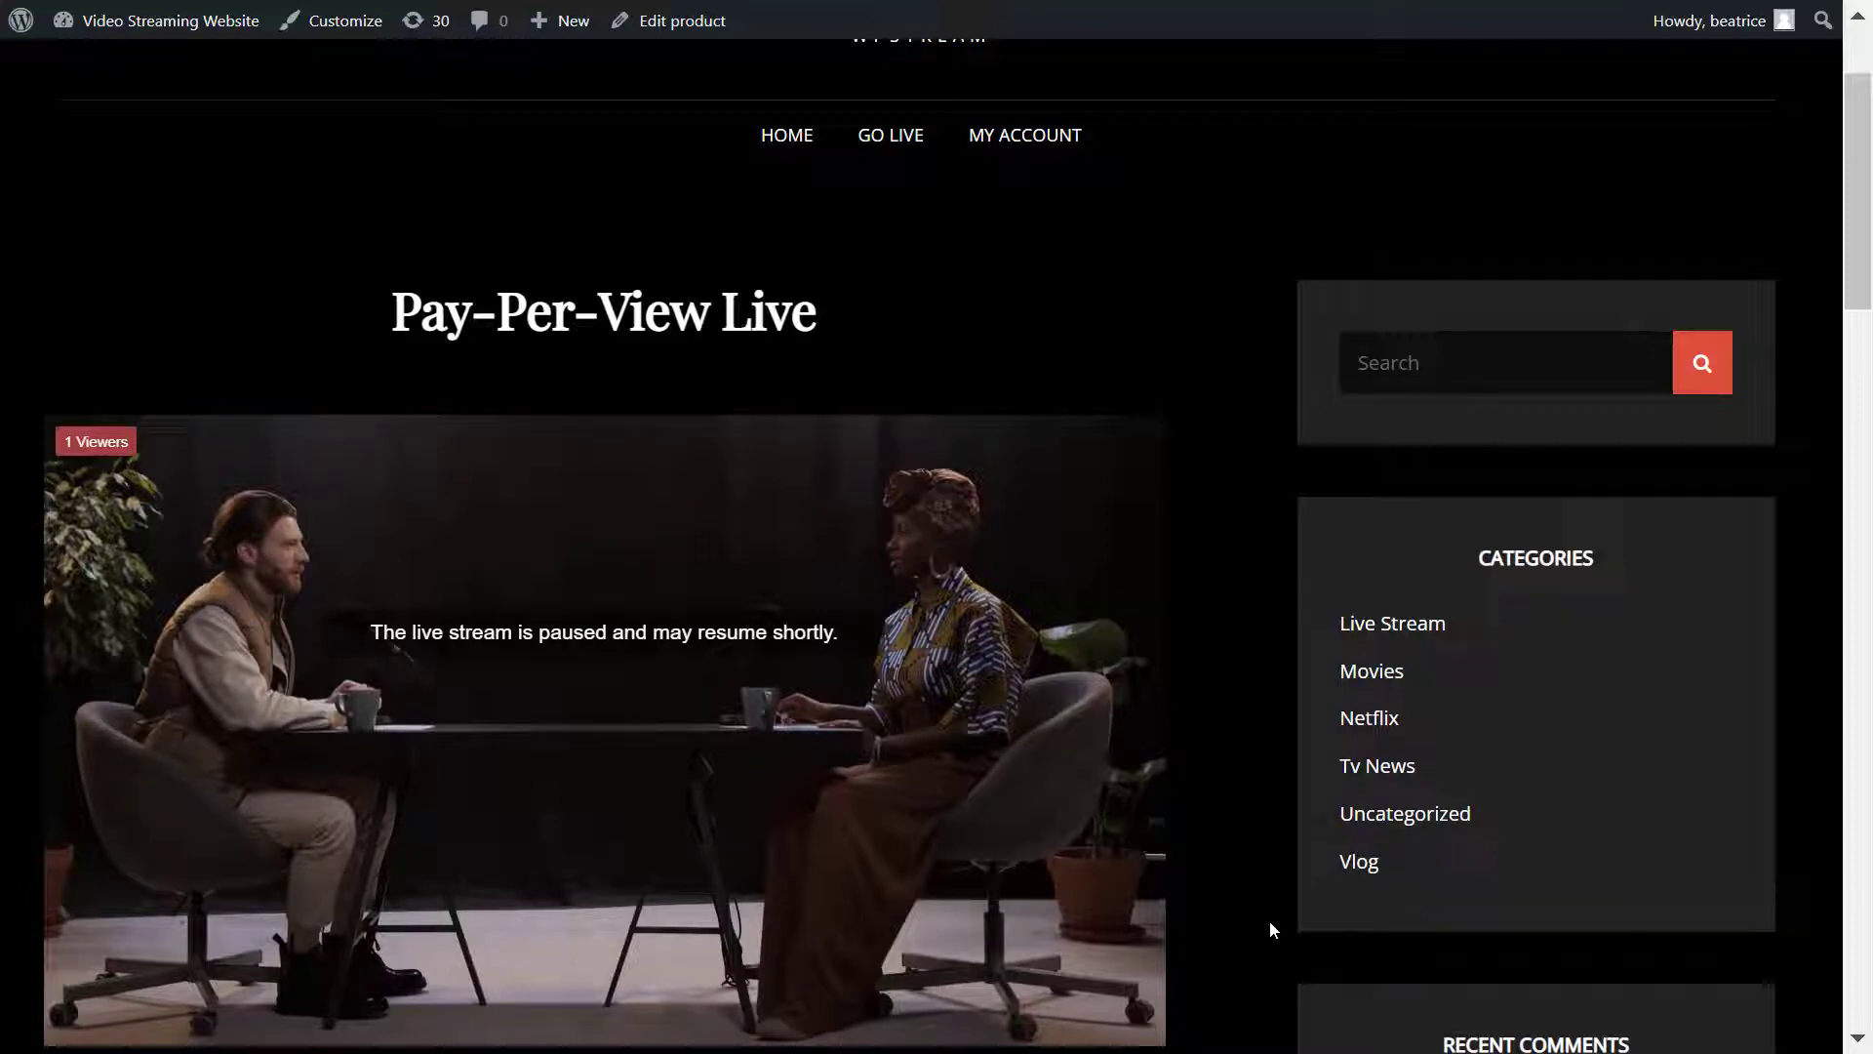
{"action": "mouse_move", "coordinate": [9, 27]}
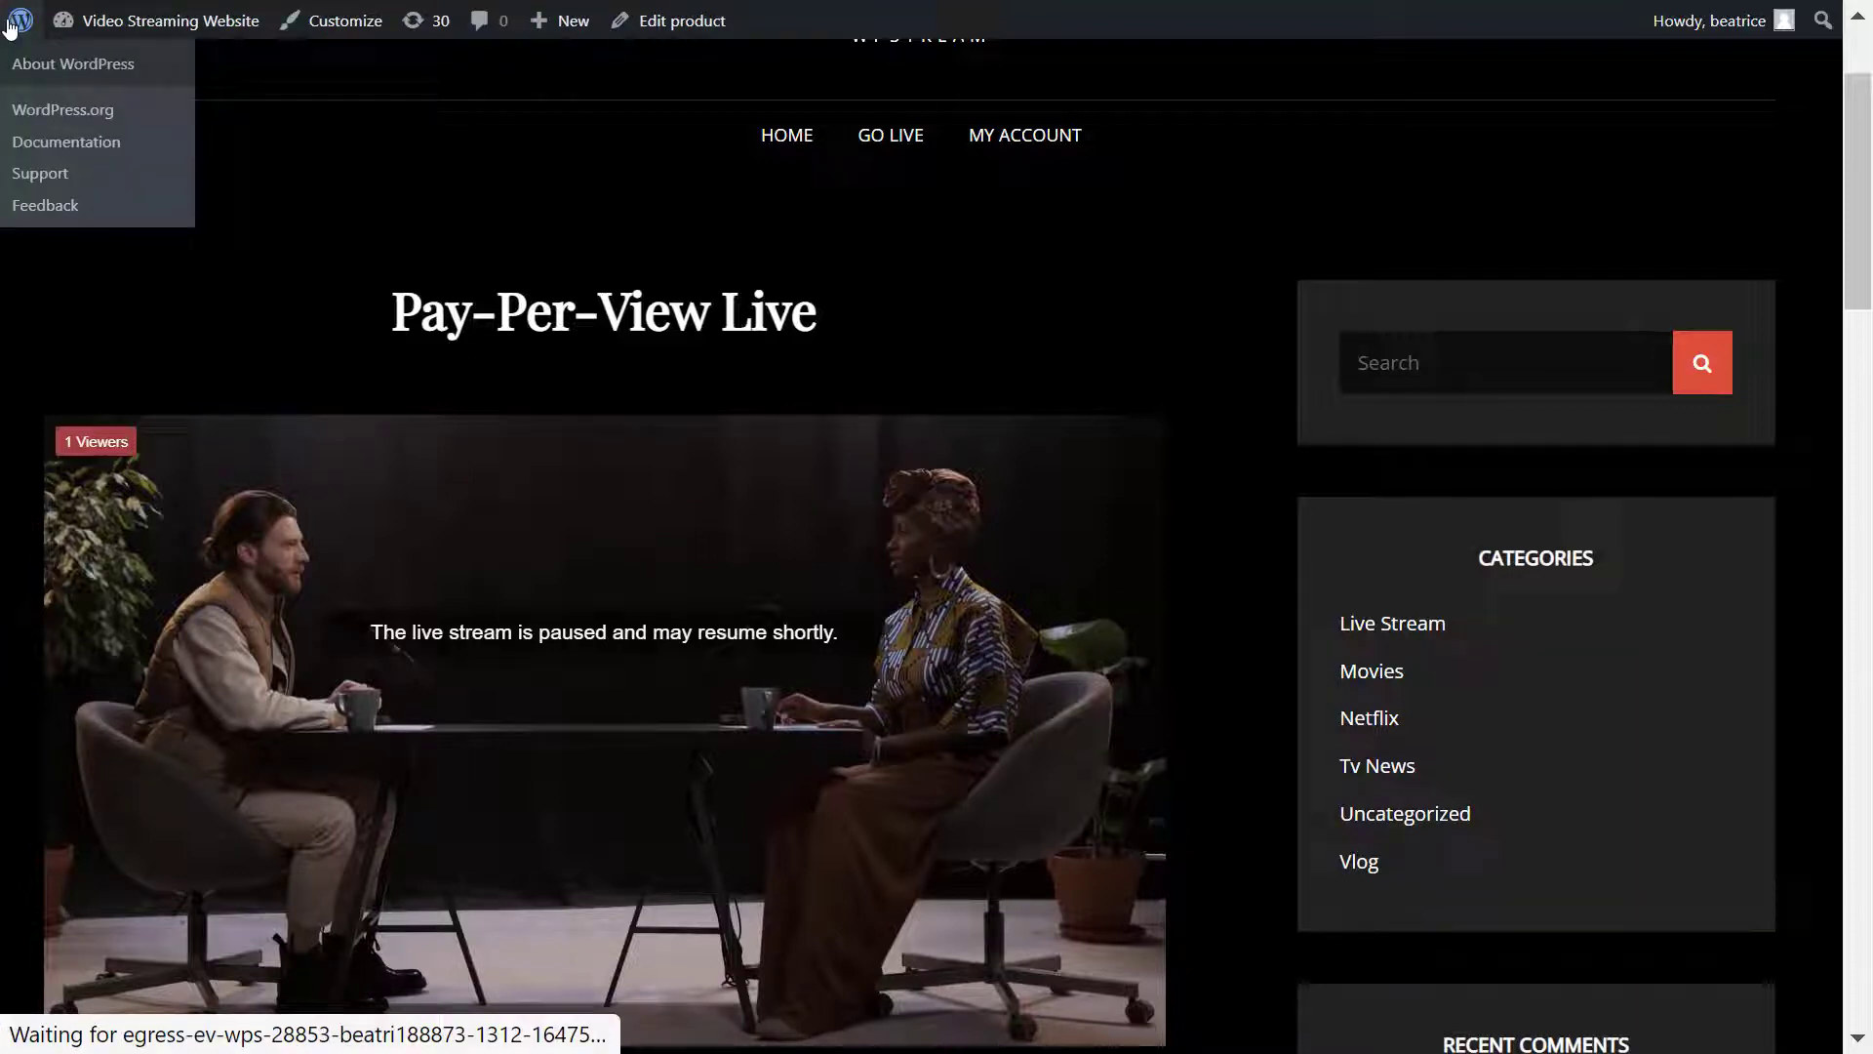
- From WordPress admin, open WpStream Recordings and create a Pay-Per-View VOD from the 58 MB recording
{"action": "left_click", "coordinate": [9, 28]}
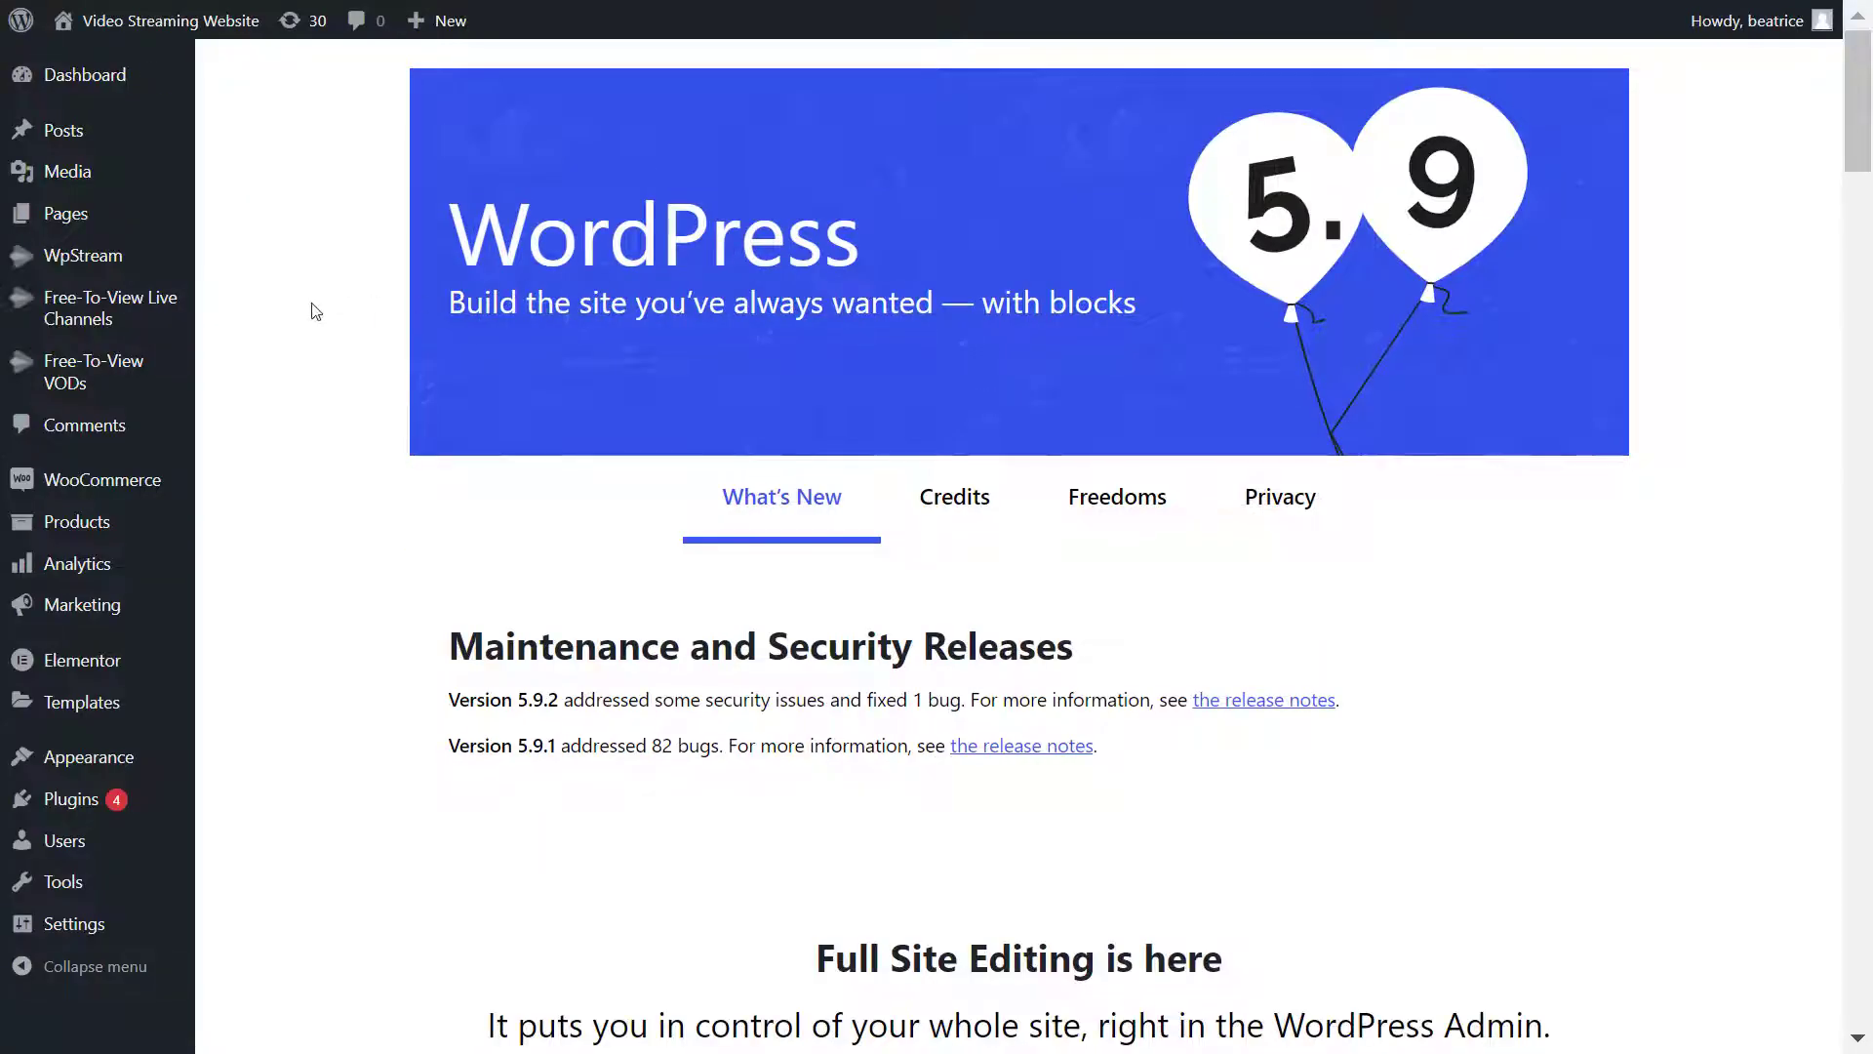
{"action": "mouse_move", "coordinate": [204, 270]}
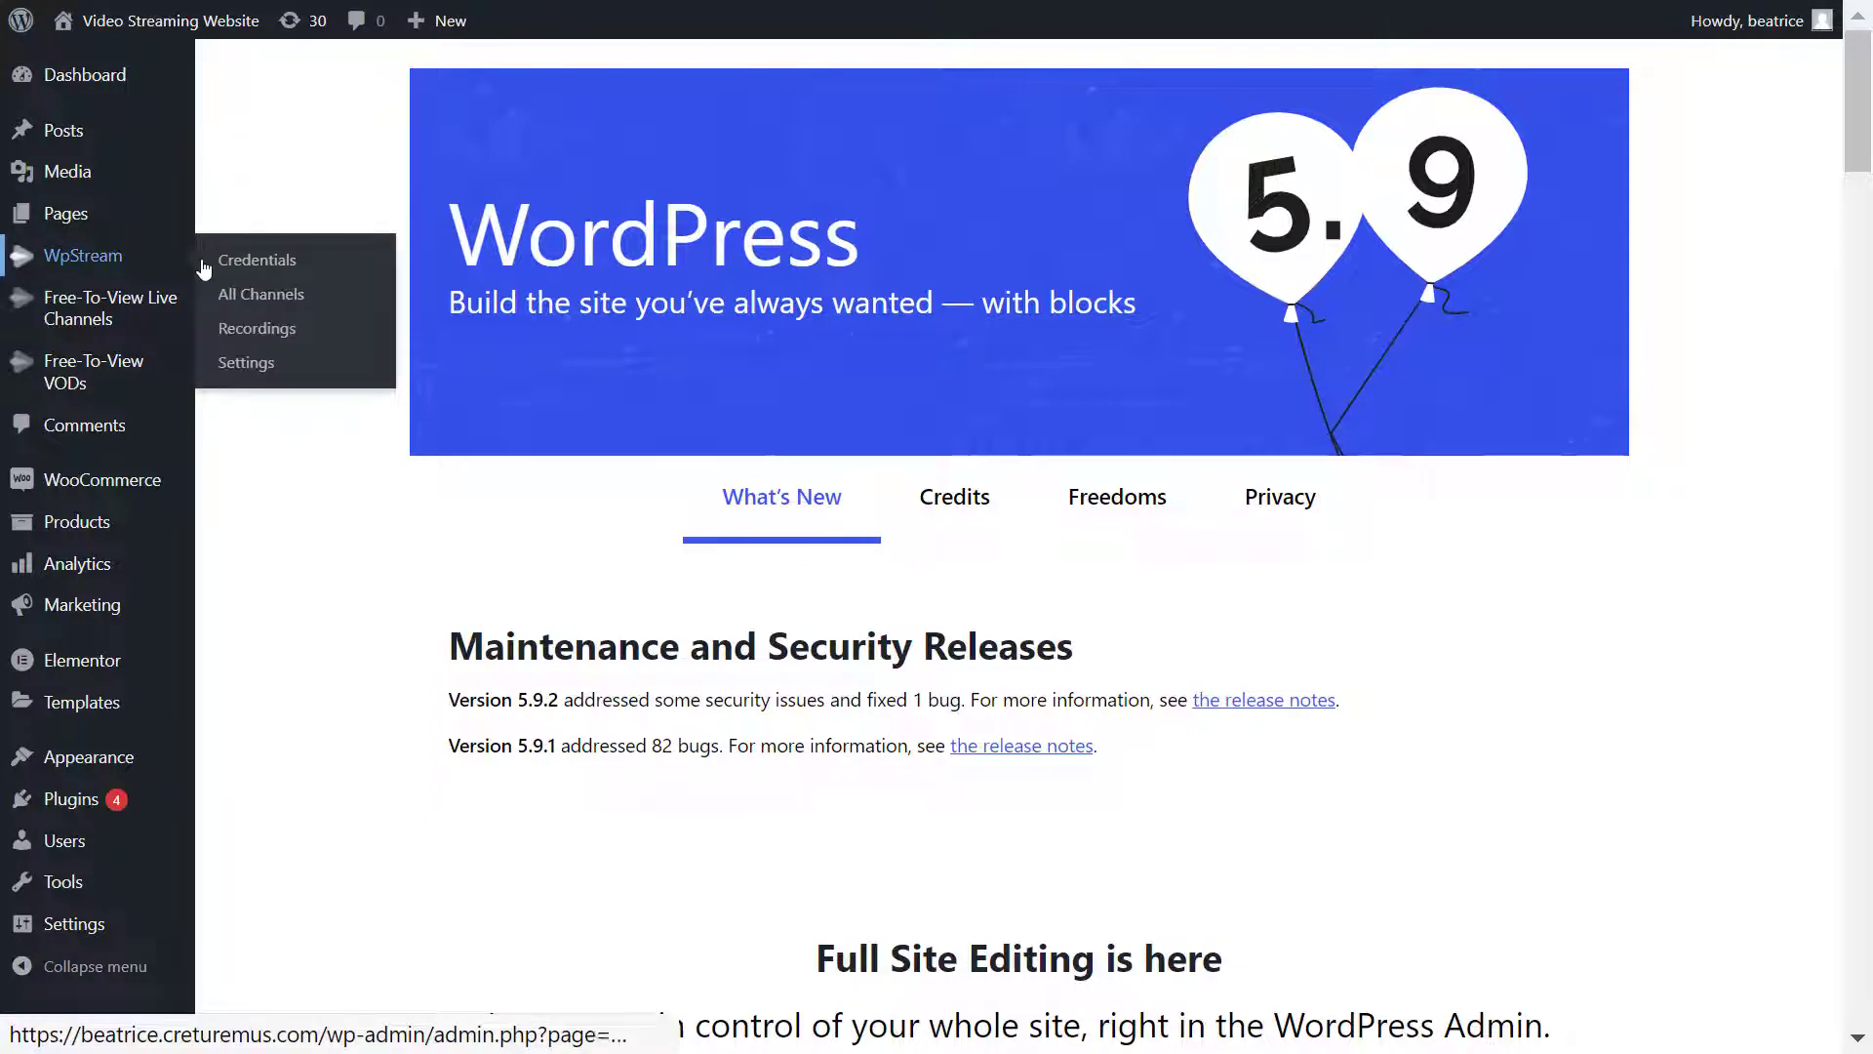
{"action": "left_click", "coordinate": [336, 339]}
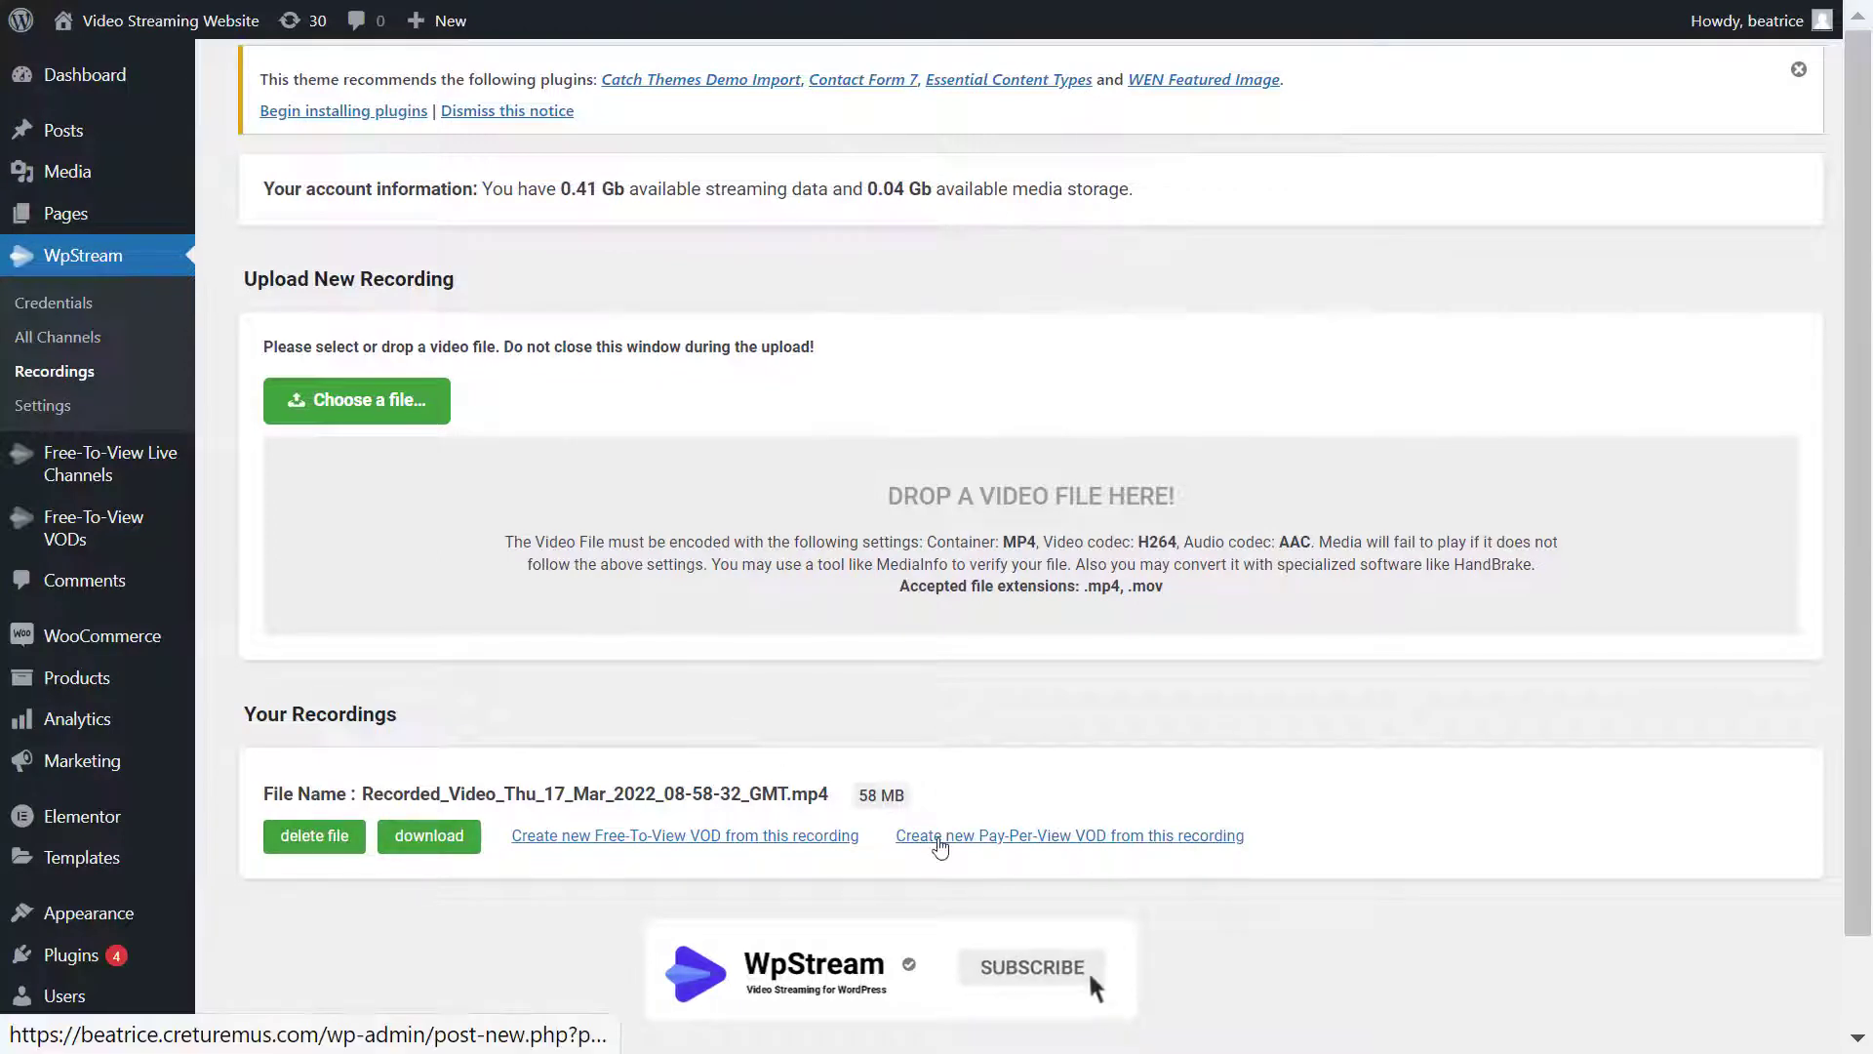
{"action": "left_click", "coordinate": [938, 841]}
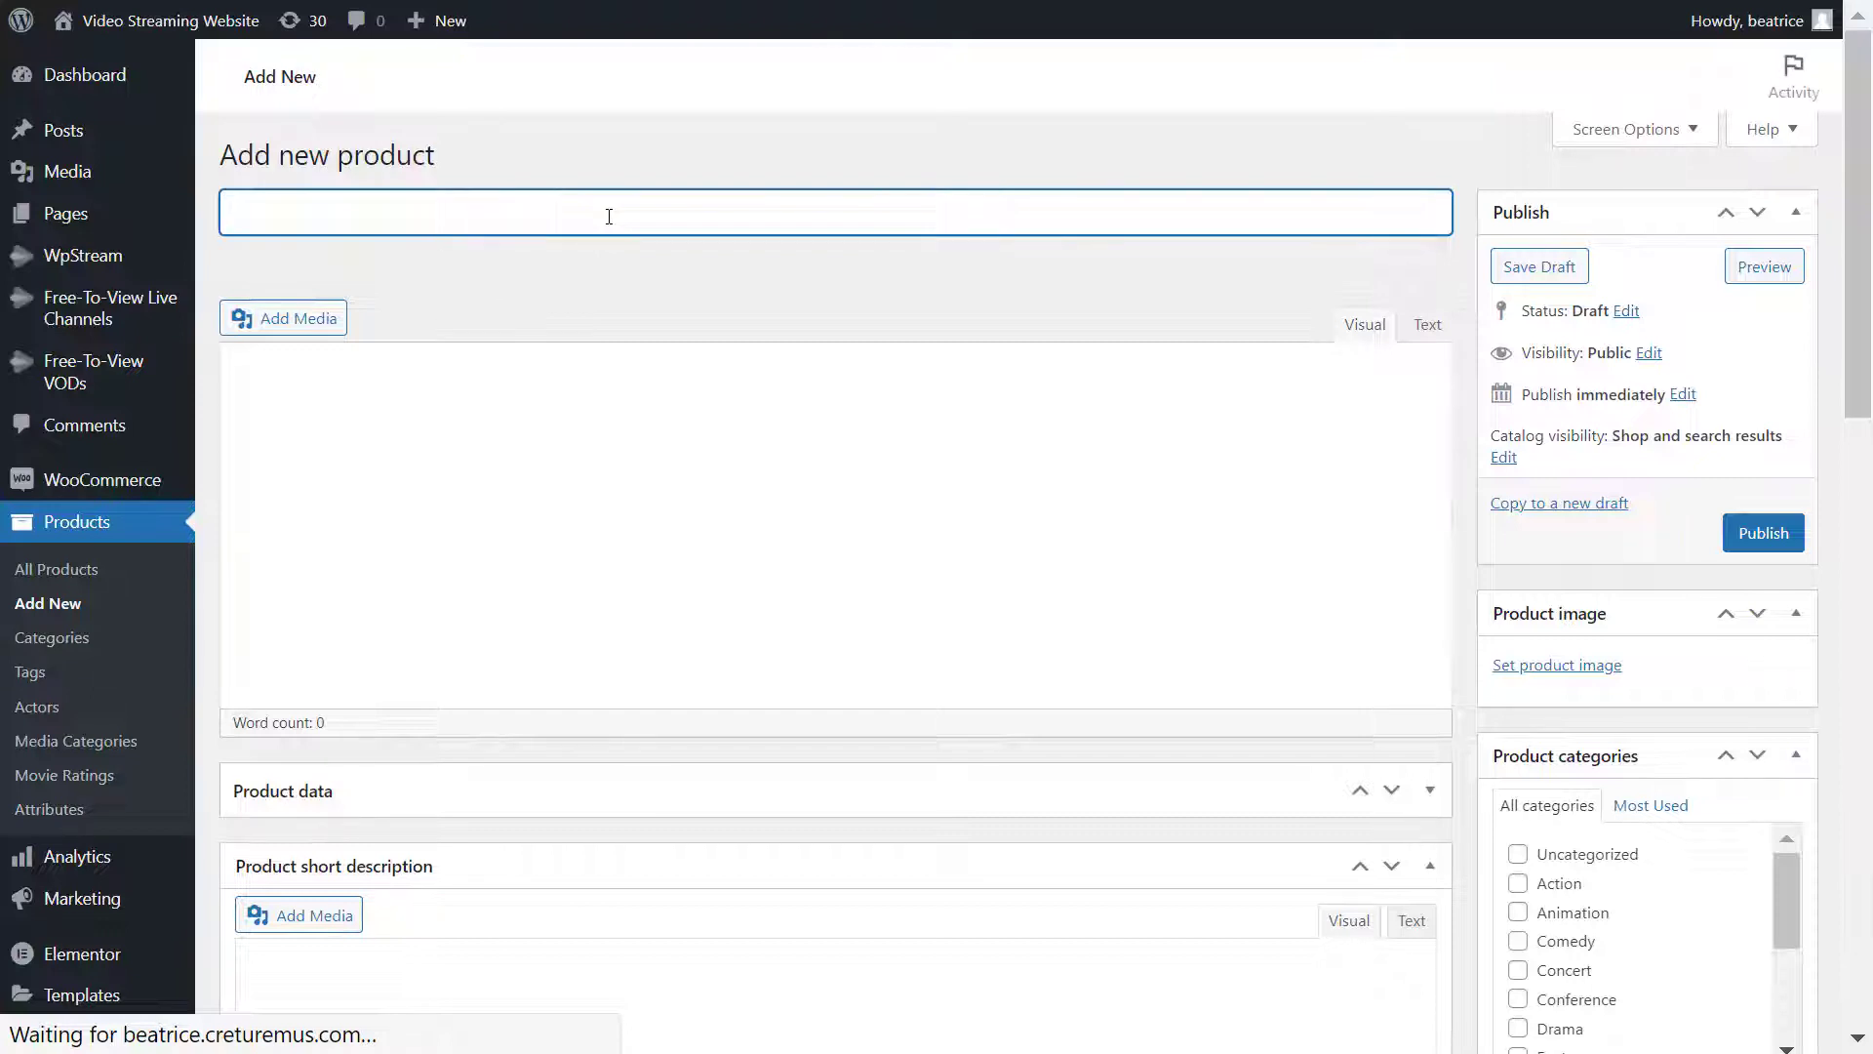
- Title the product Pay-Per-View VOD, make it a Video On Demand type, regular price 5
{"action": "type", "text": "Pay"}
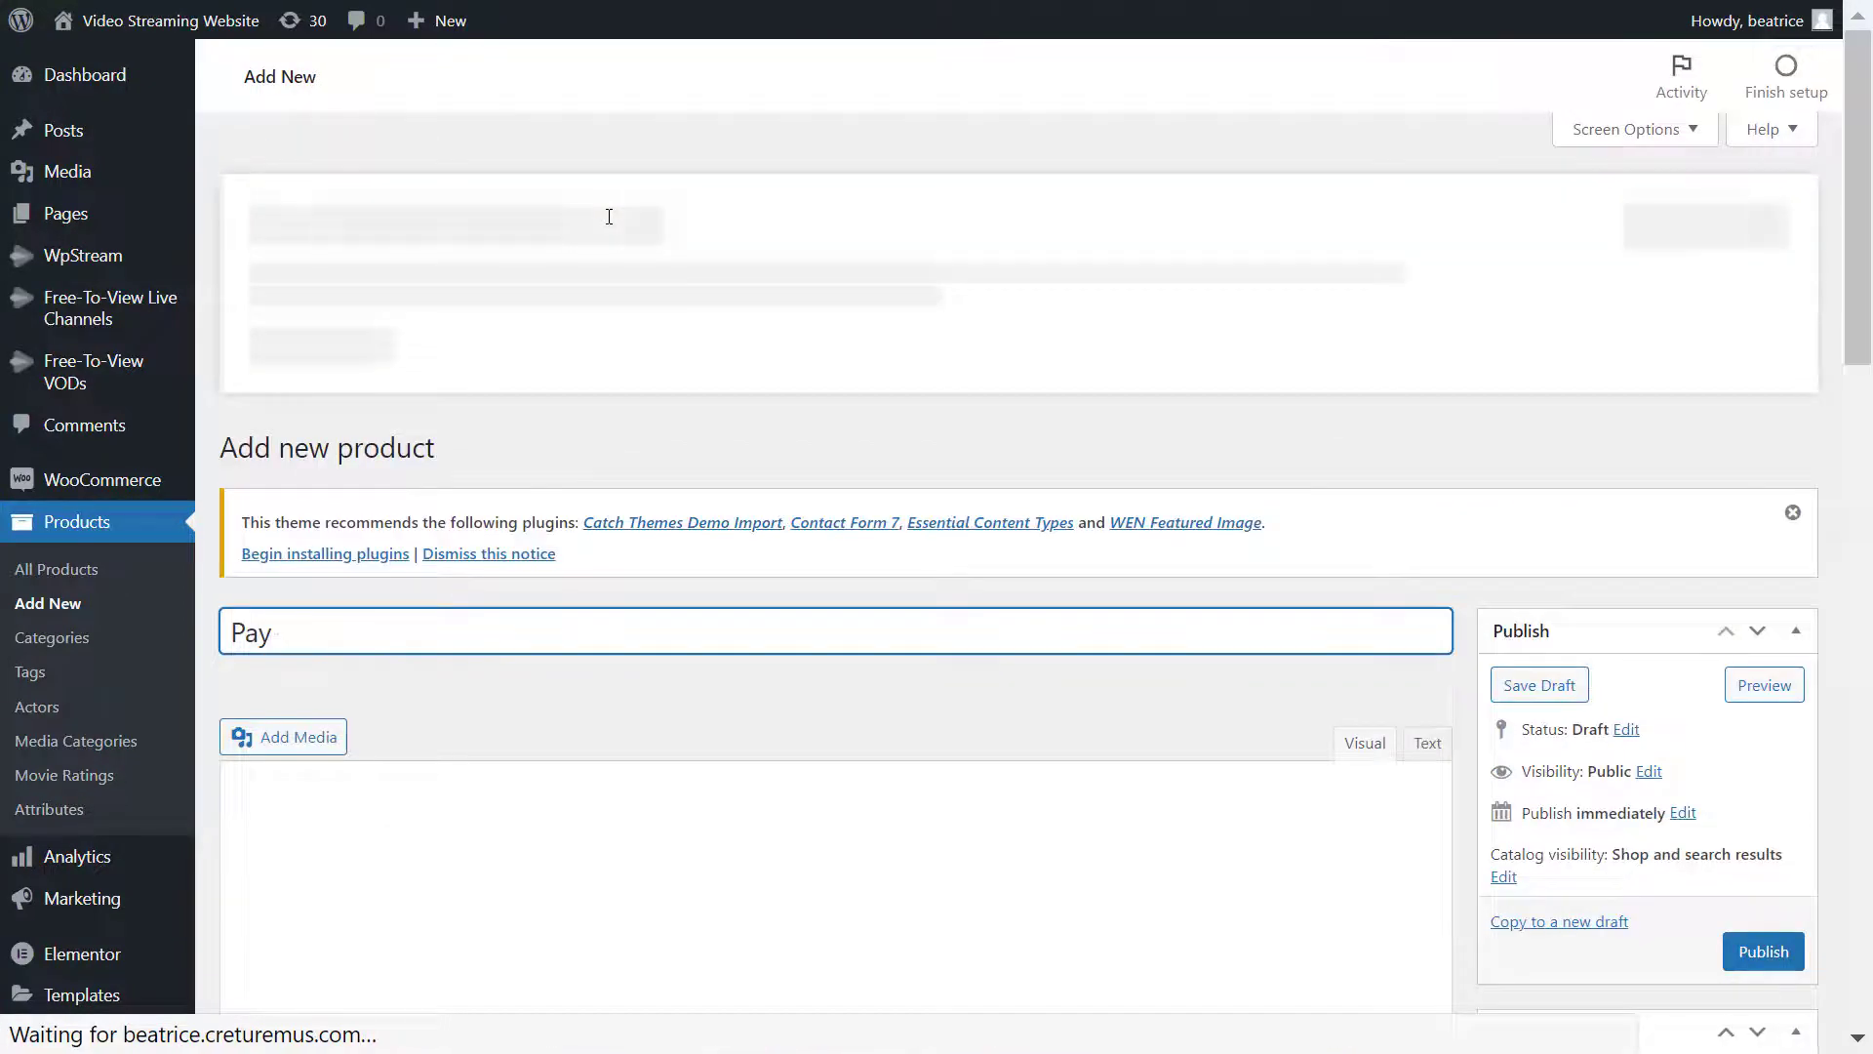
{"action": "type", "text": "-Per-View VOD"}
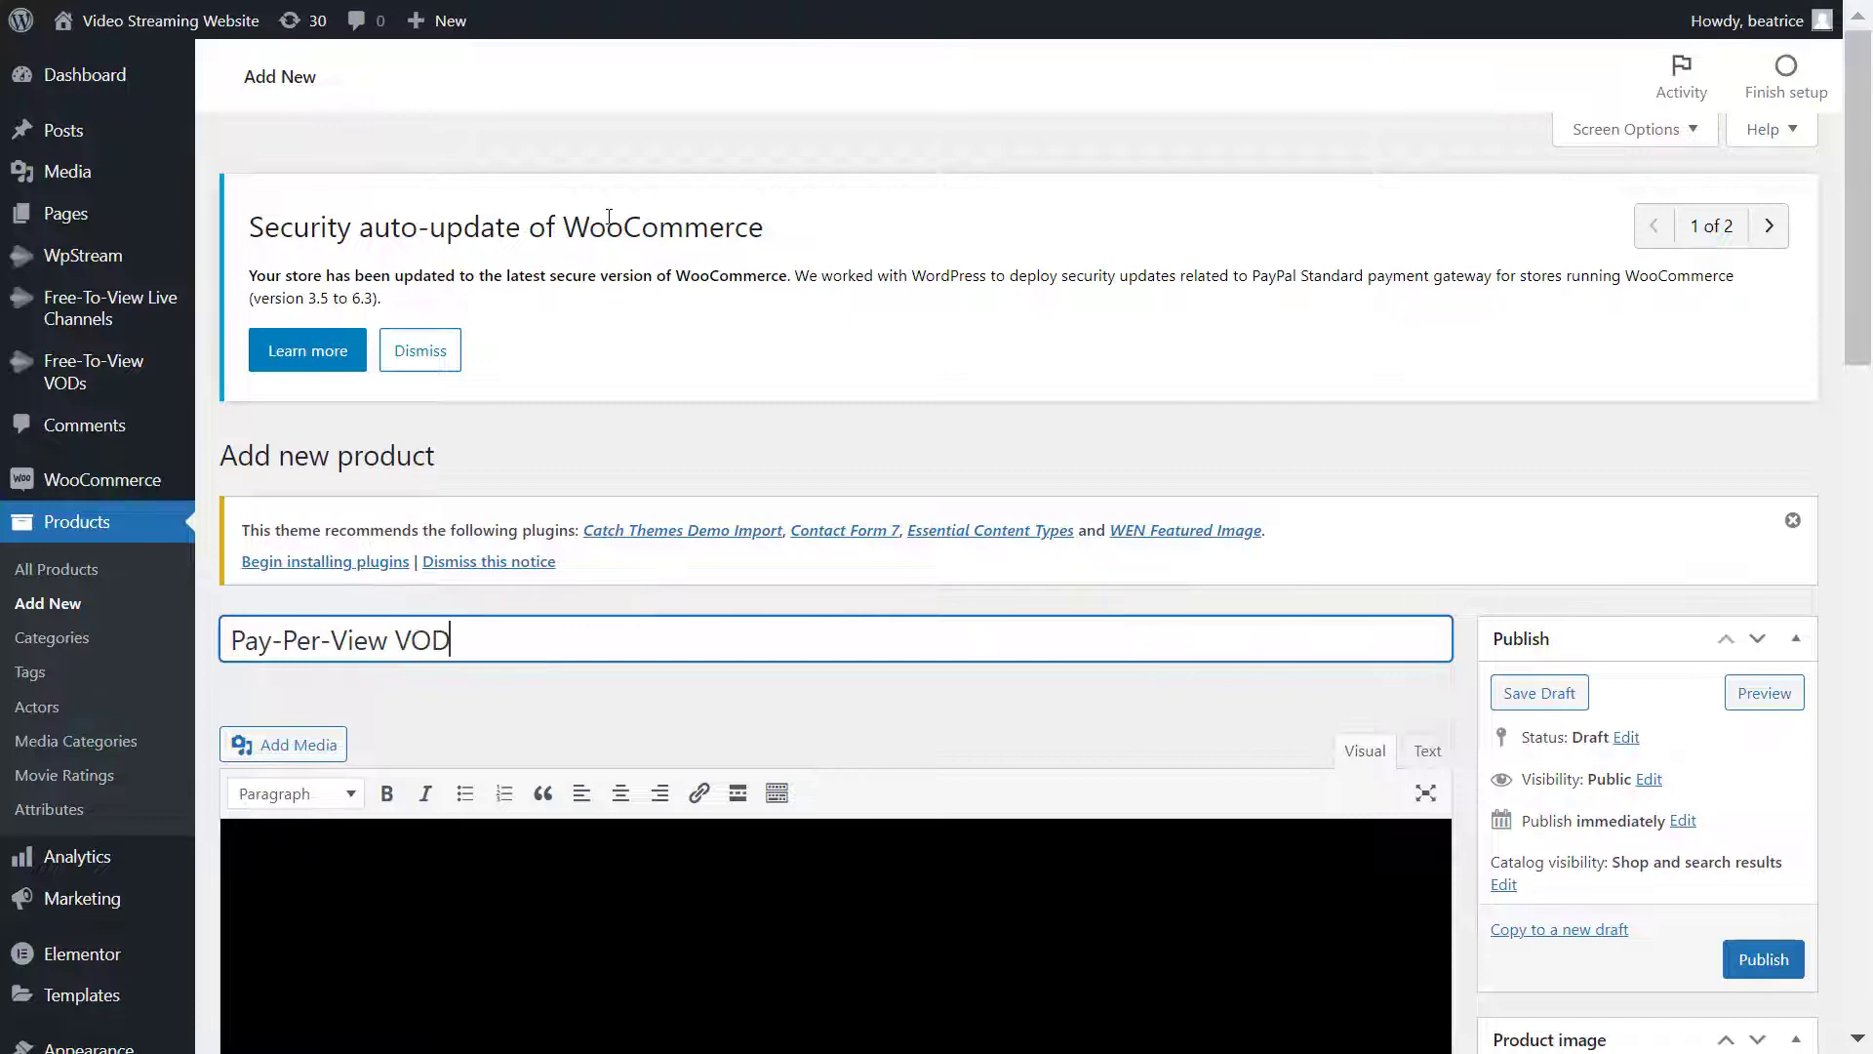
{"action": "key", "text": "Tab"}
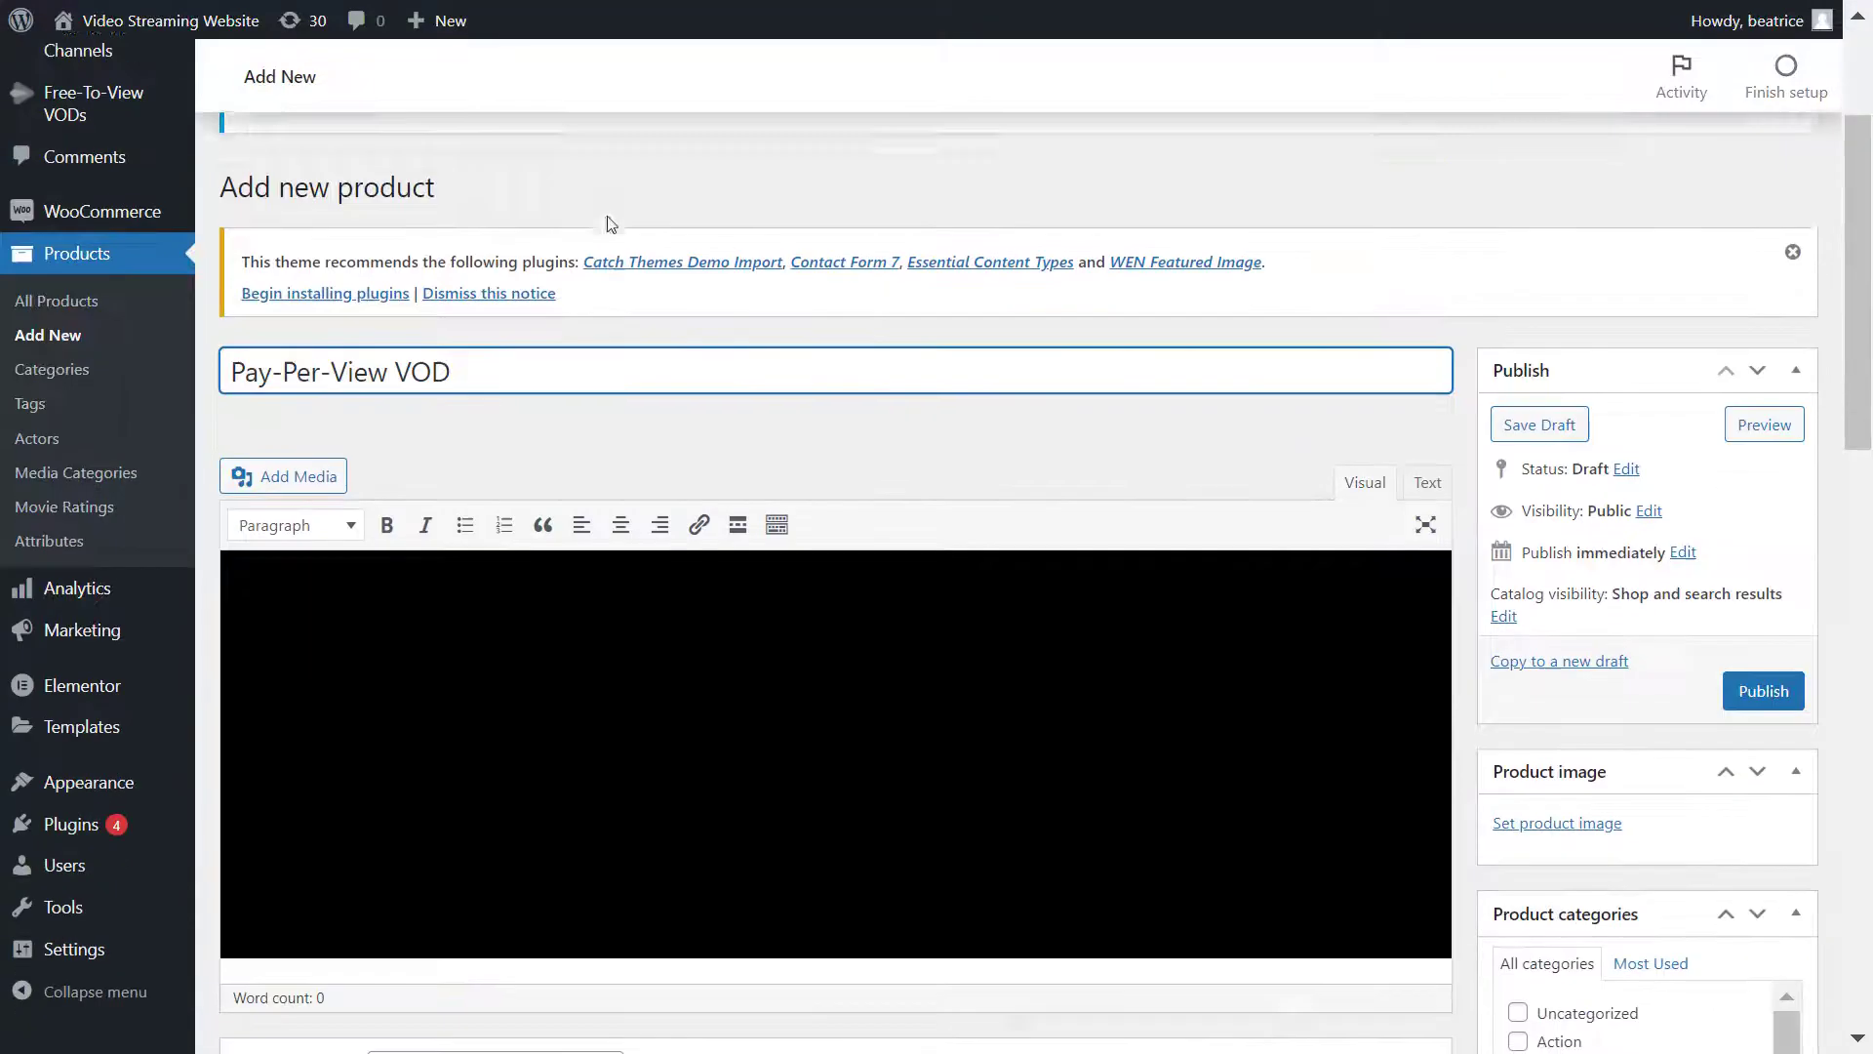
{"action": "scroll", "coordinate": [658, 661], "scroll_direction": "down", "scroll_amount": 5}
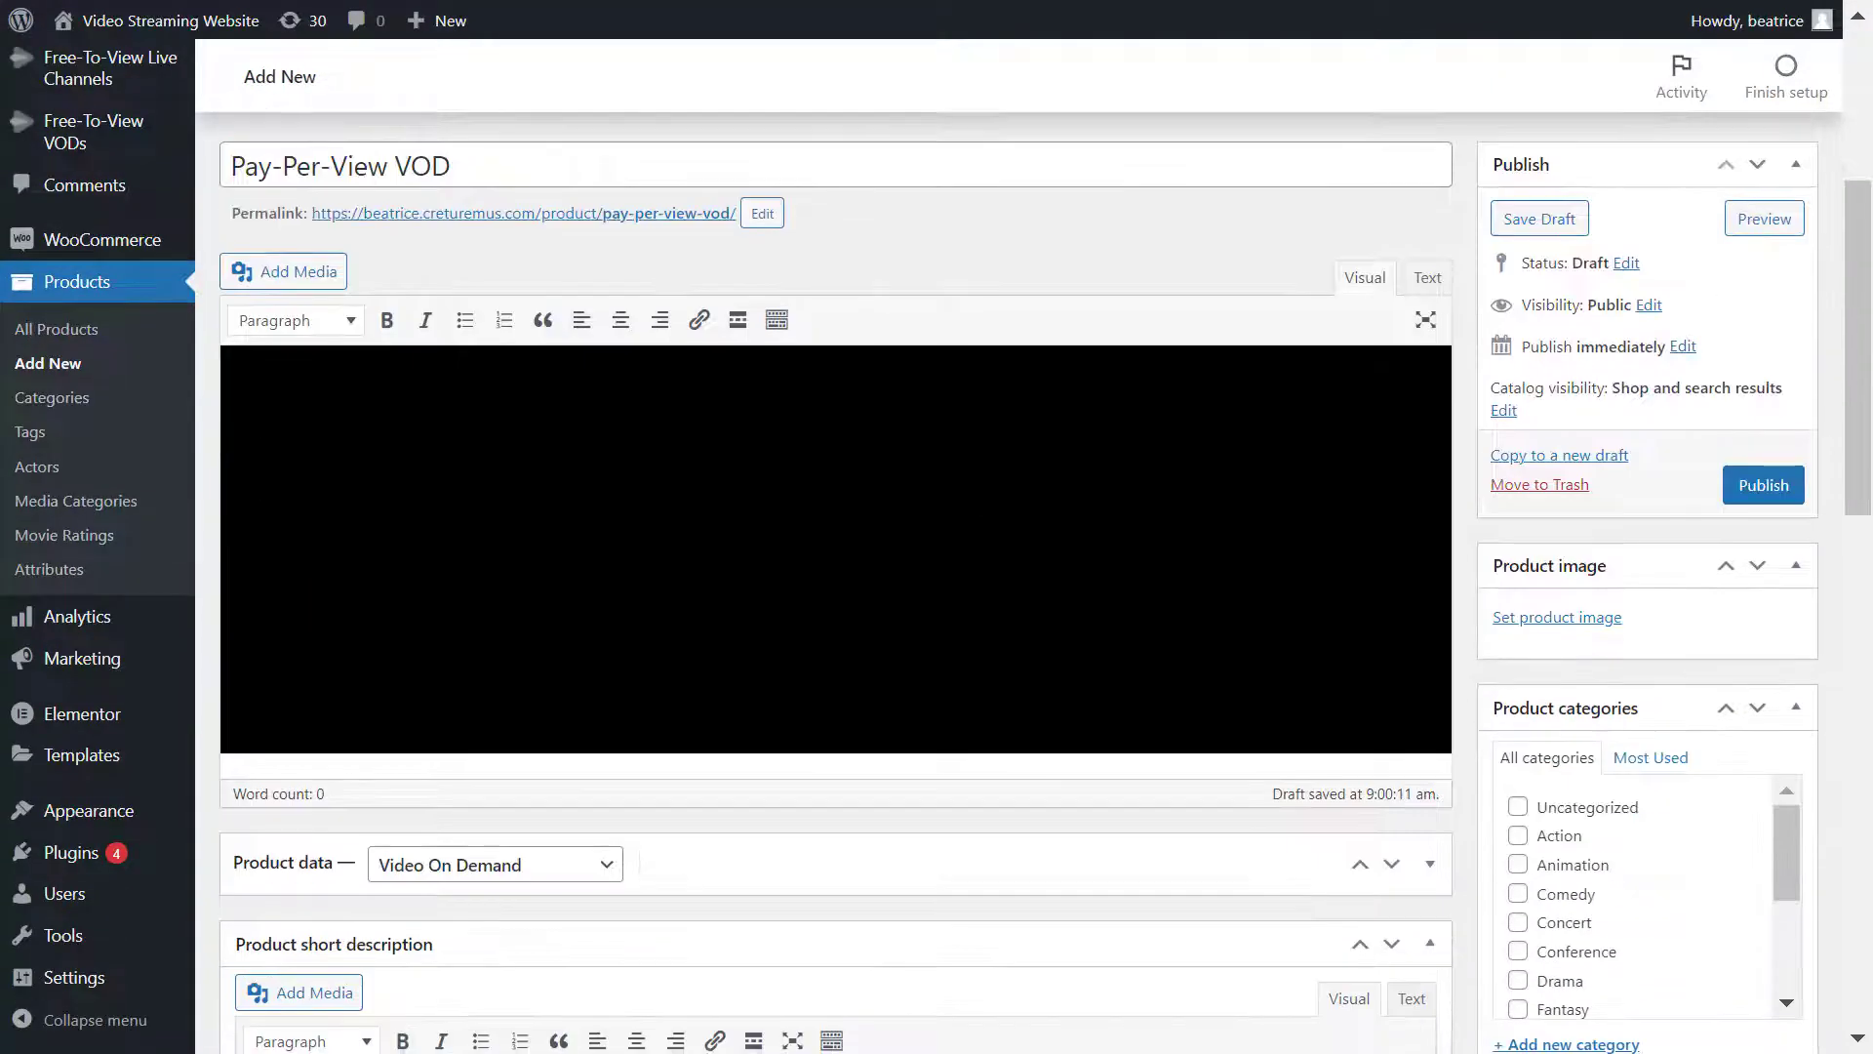
{"action": "left_click", "coordinate": [546, 557]}
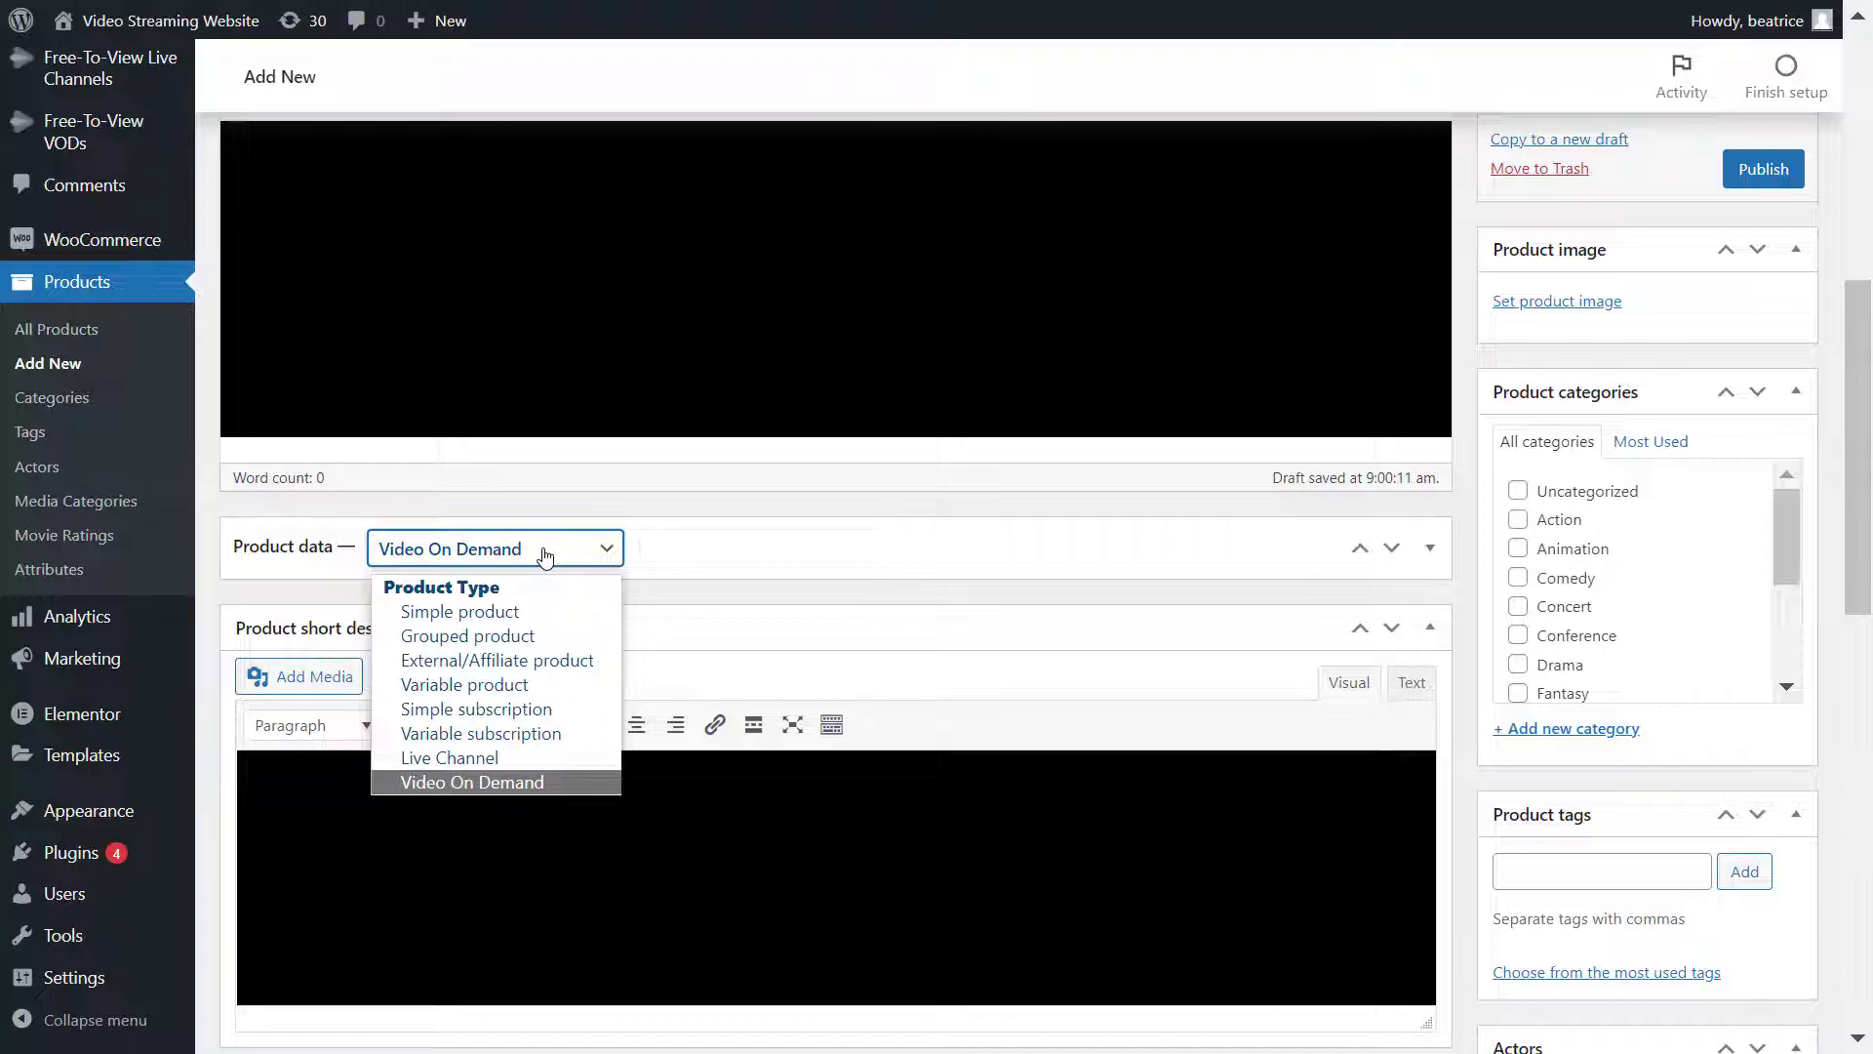
{"action": "left_click", "coordinate": [547, 557]}
{"action": "left_click", "coordinate": [746, 541]}
{"action": "left_click", "coordinate": [750, 613]}
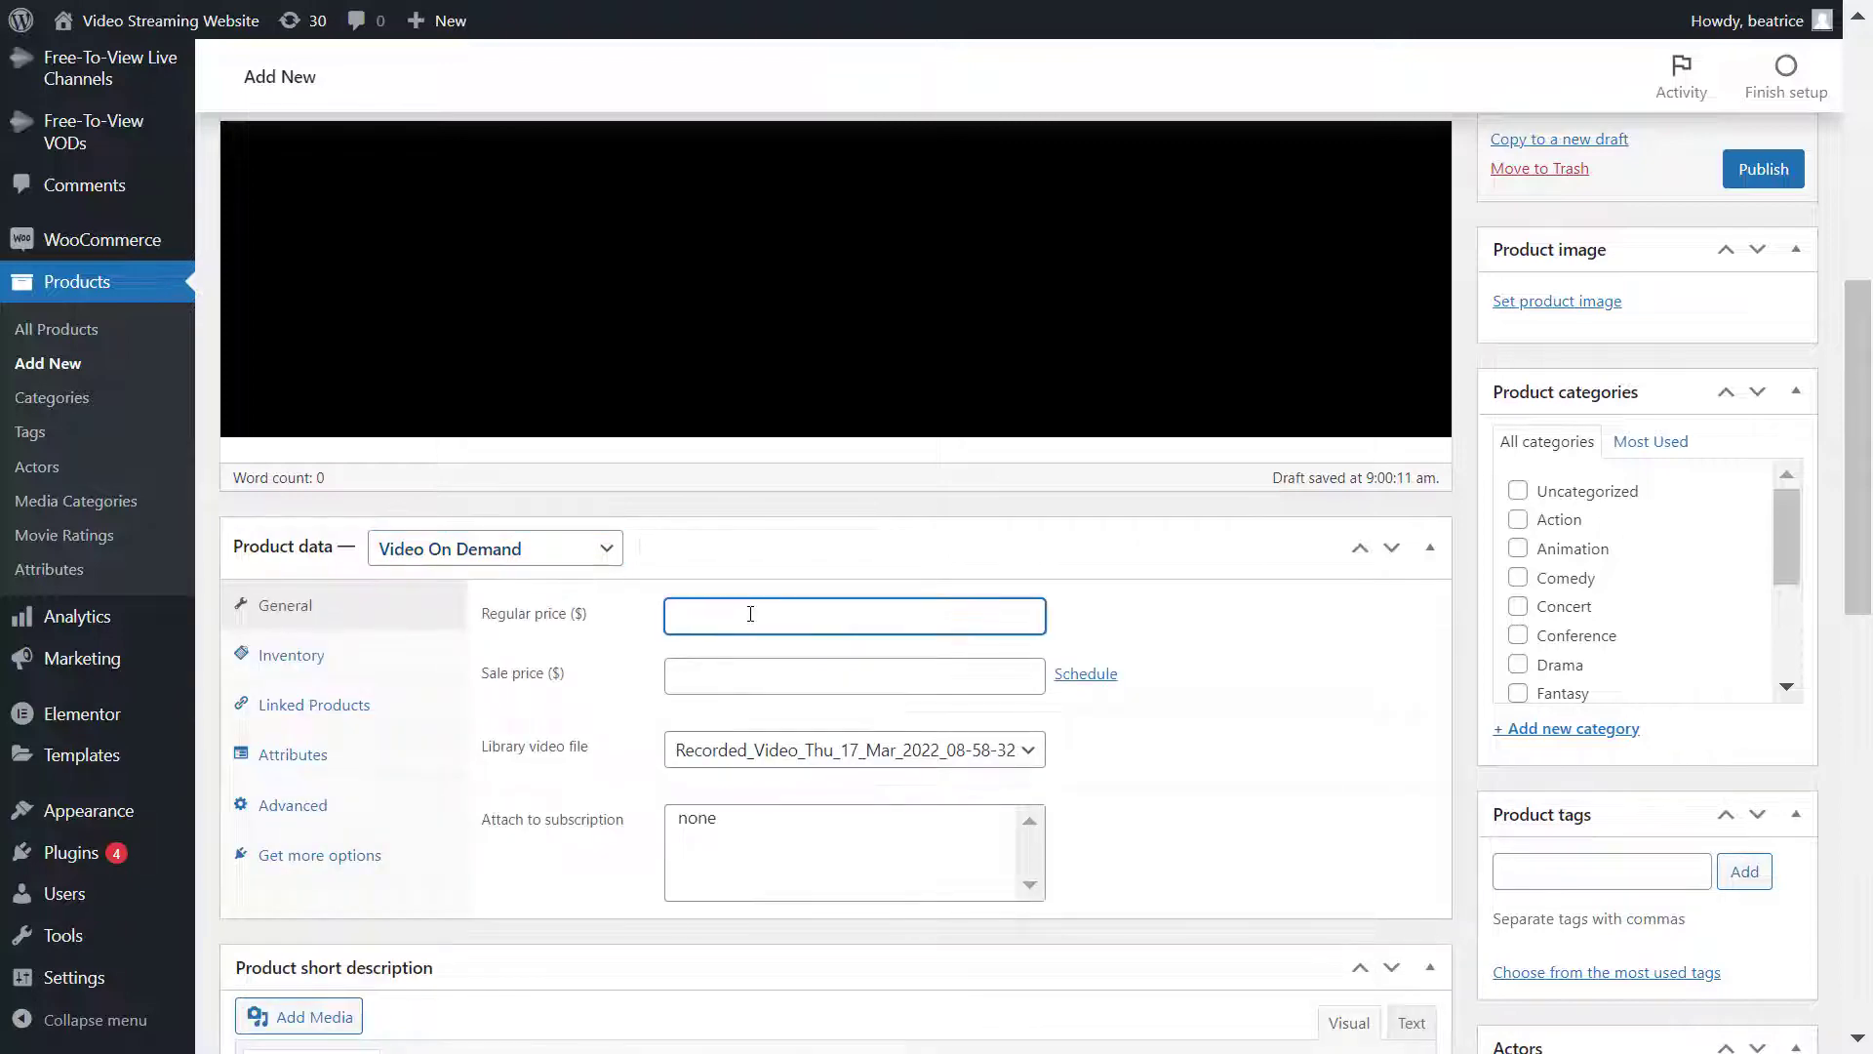
- Write a product short description inviting viewers to catch up on the missed interview
{"action": "scroll", "coordinate": [1156, 639], "scroll_direction": "down", "scroll_amount": 7}
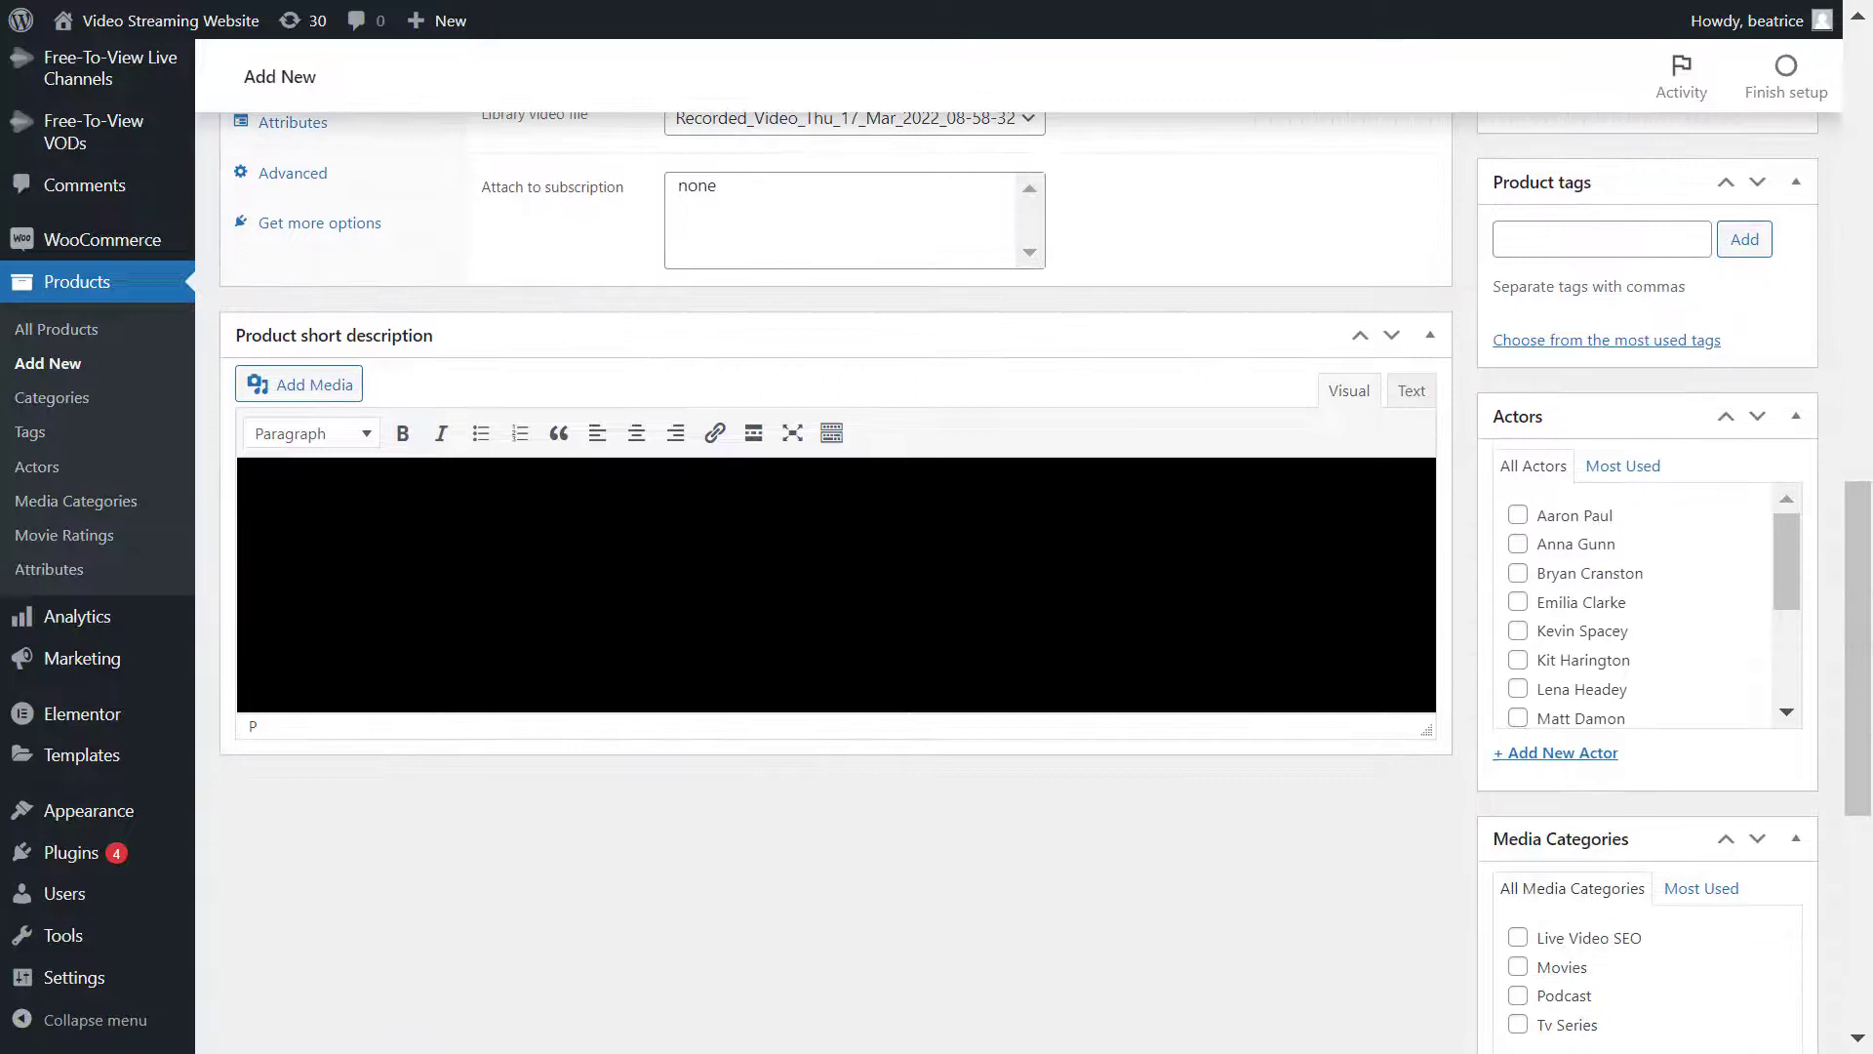
{"action": "left_click", "coordinate": [1153, 630]}
{"action": "type", "text": "If you missed my int"}
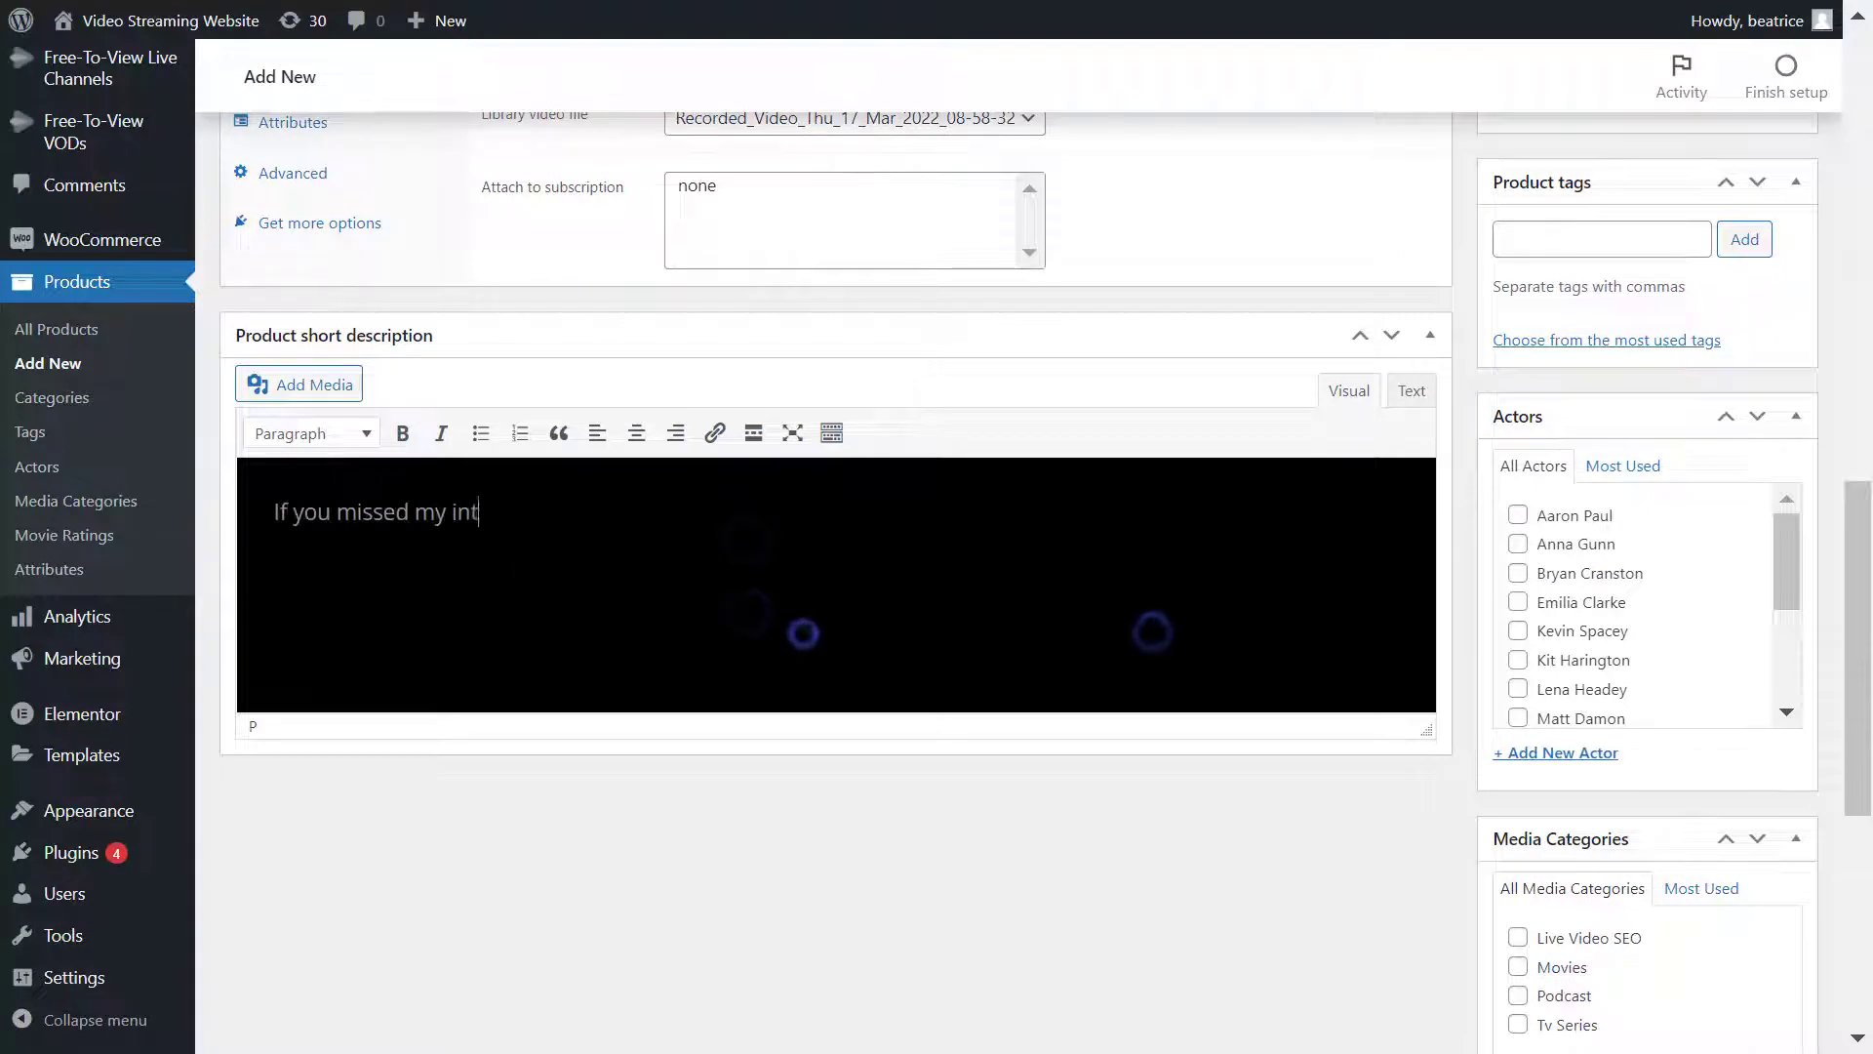
{"action": "type", "text": "erview with Carmen, you can catch up now. Carmen is a soci"}
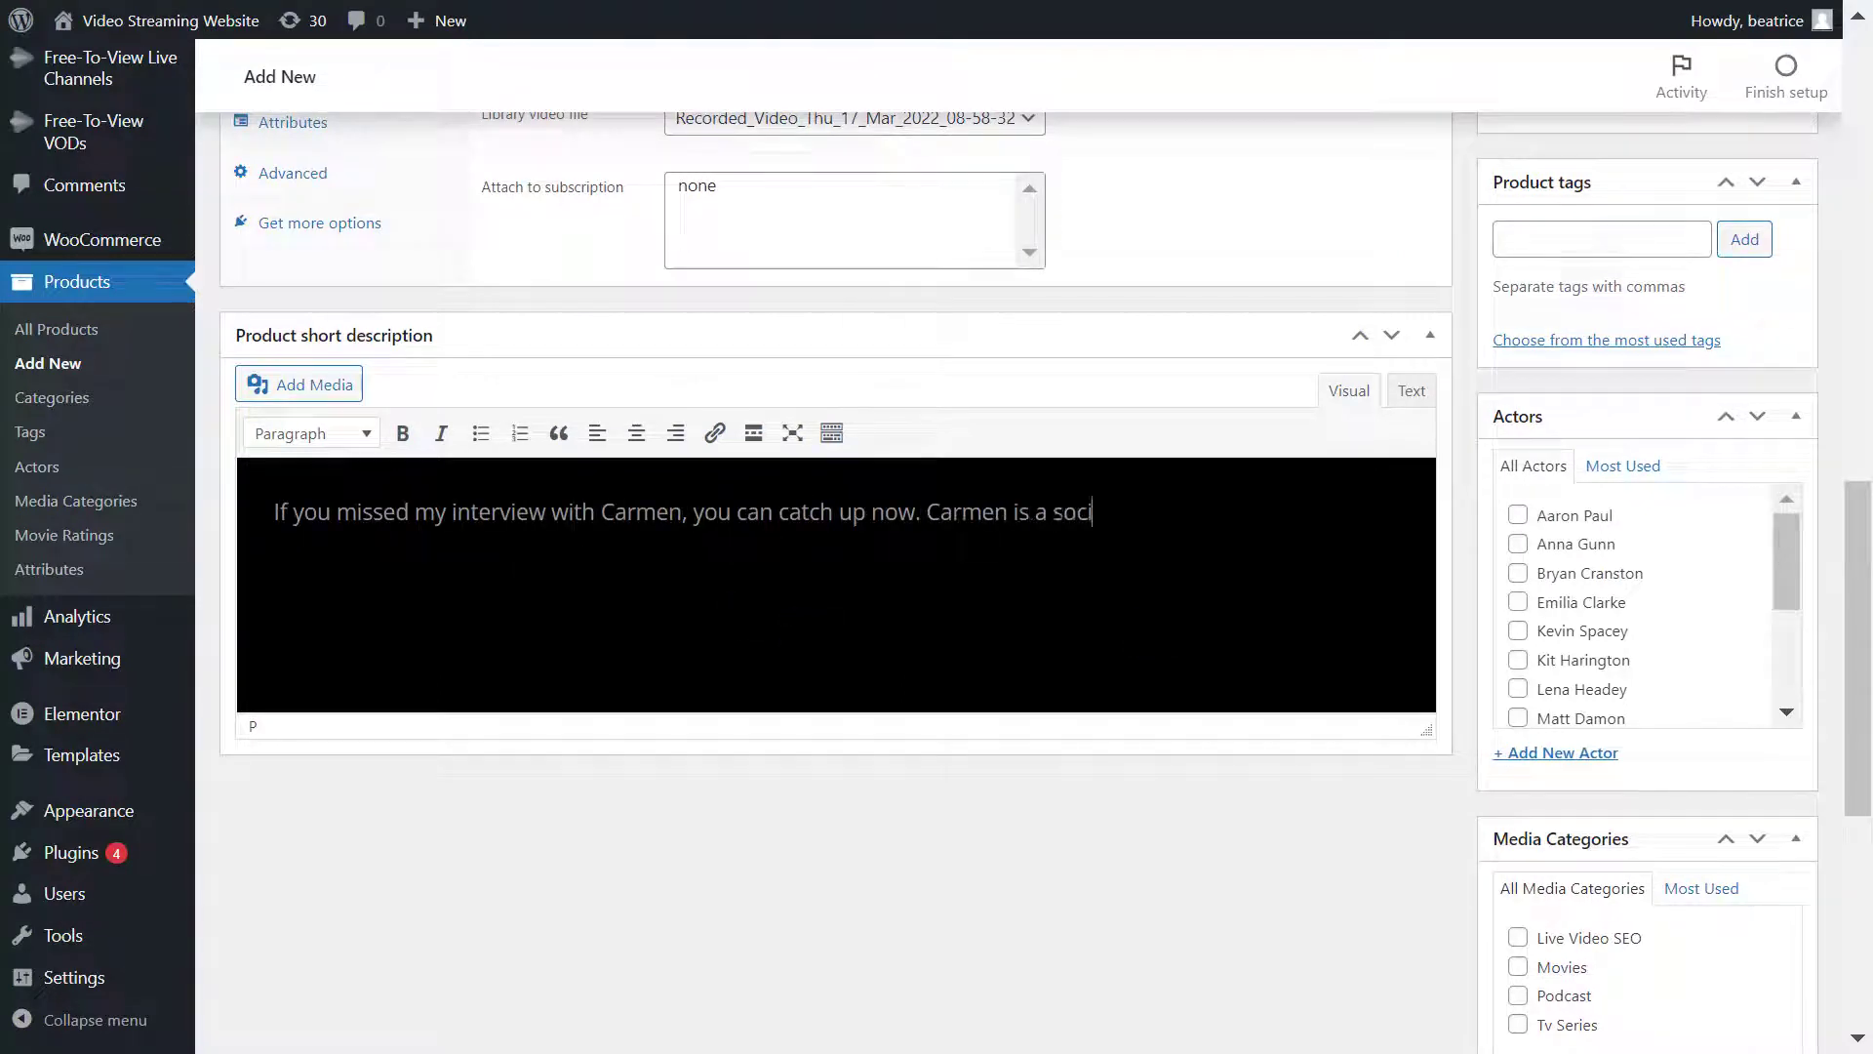
{"action": "type", "text": "al media influencer and marketing expert that is here to chat about the best t"}
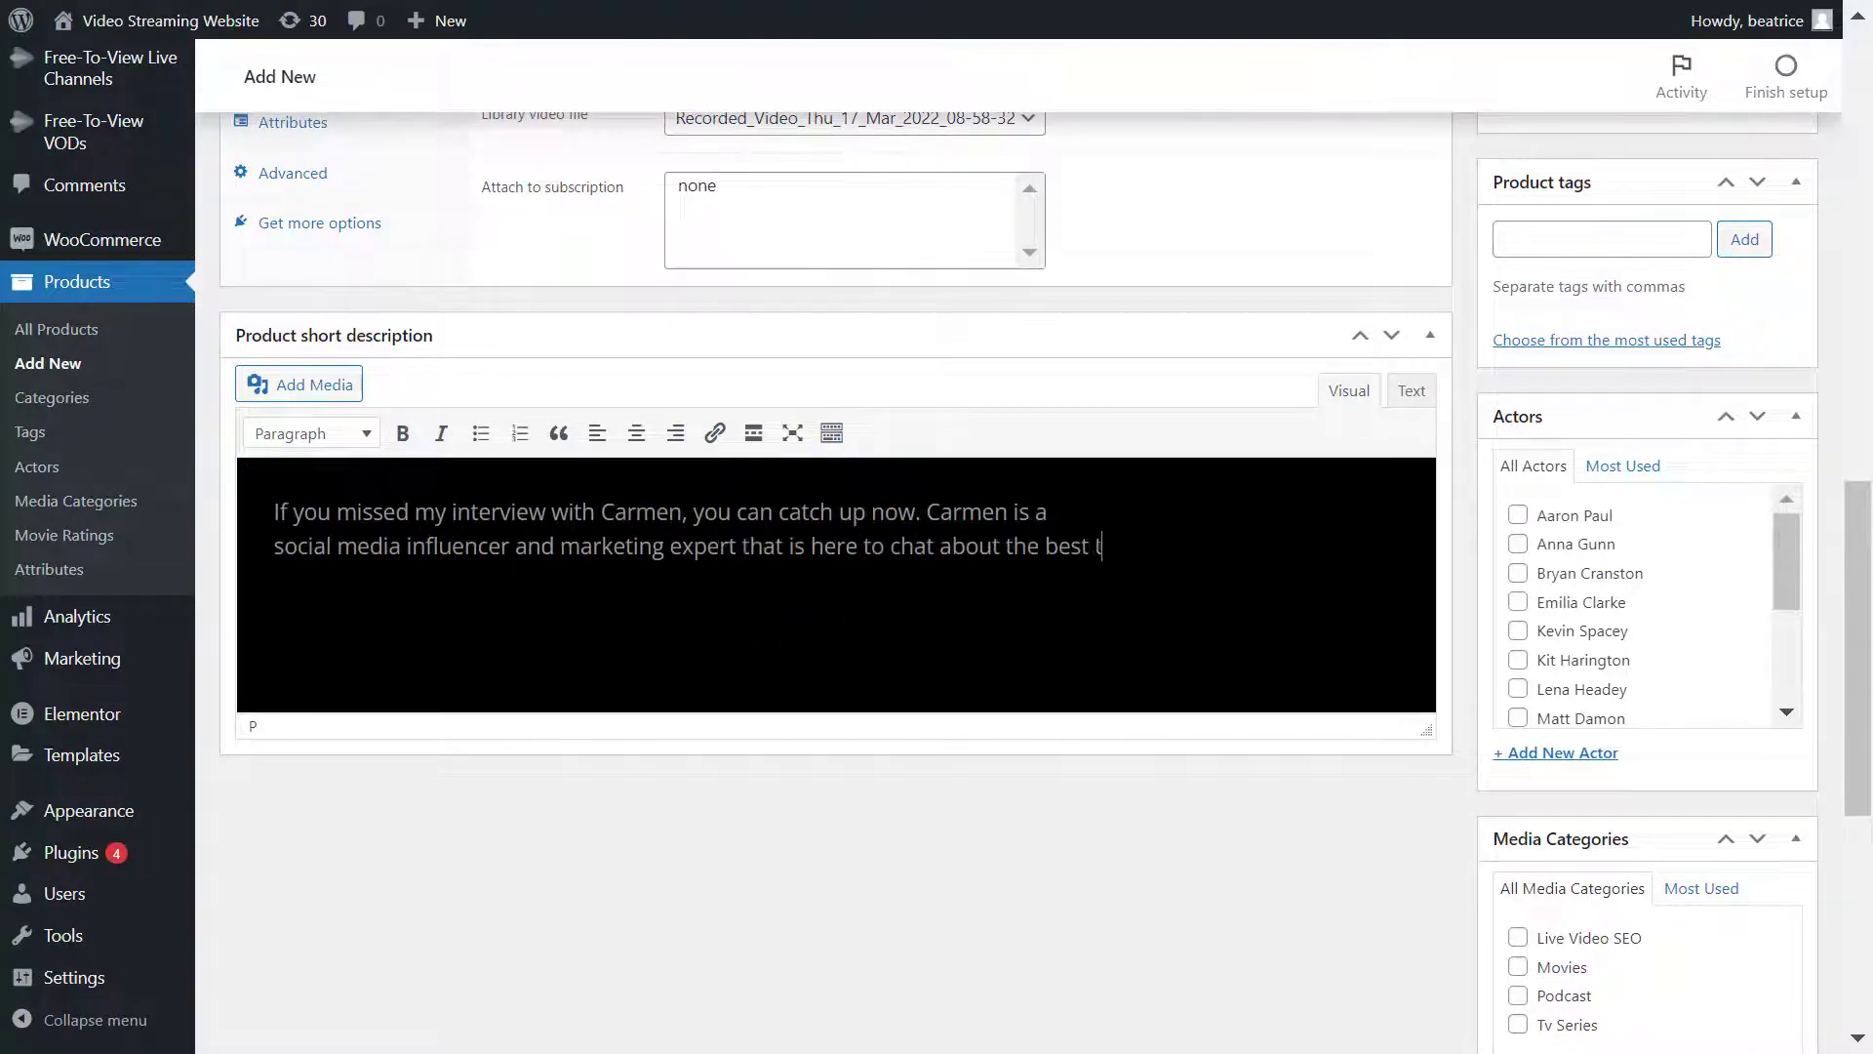
{"action": "type", "text": "ips and tricks to gaining followers and great engagement on social media."}
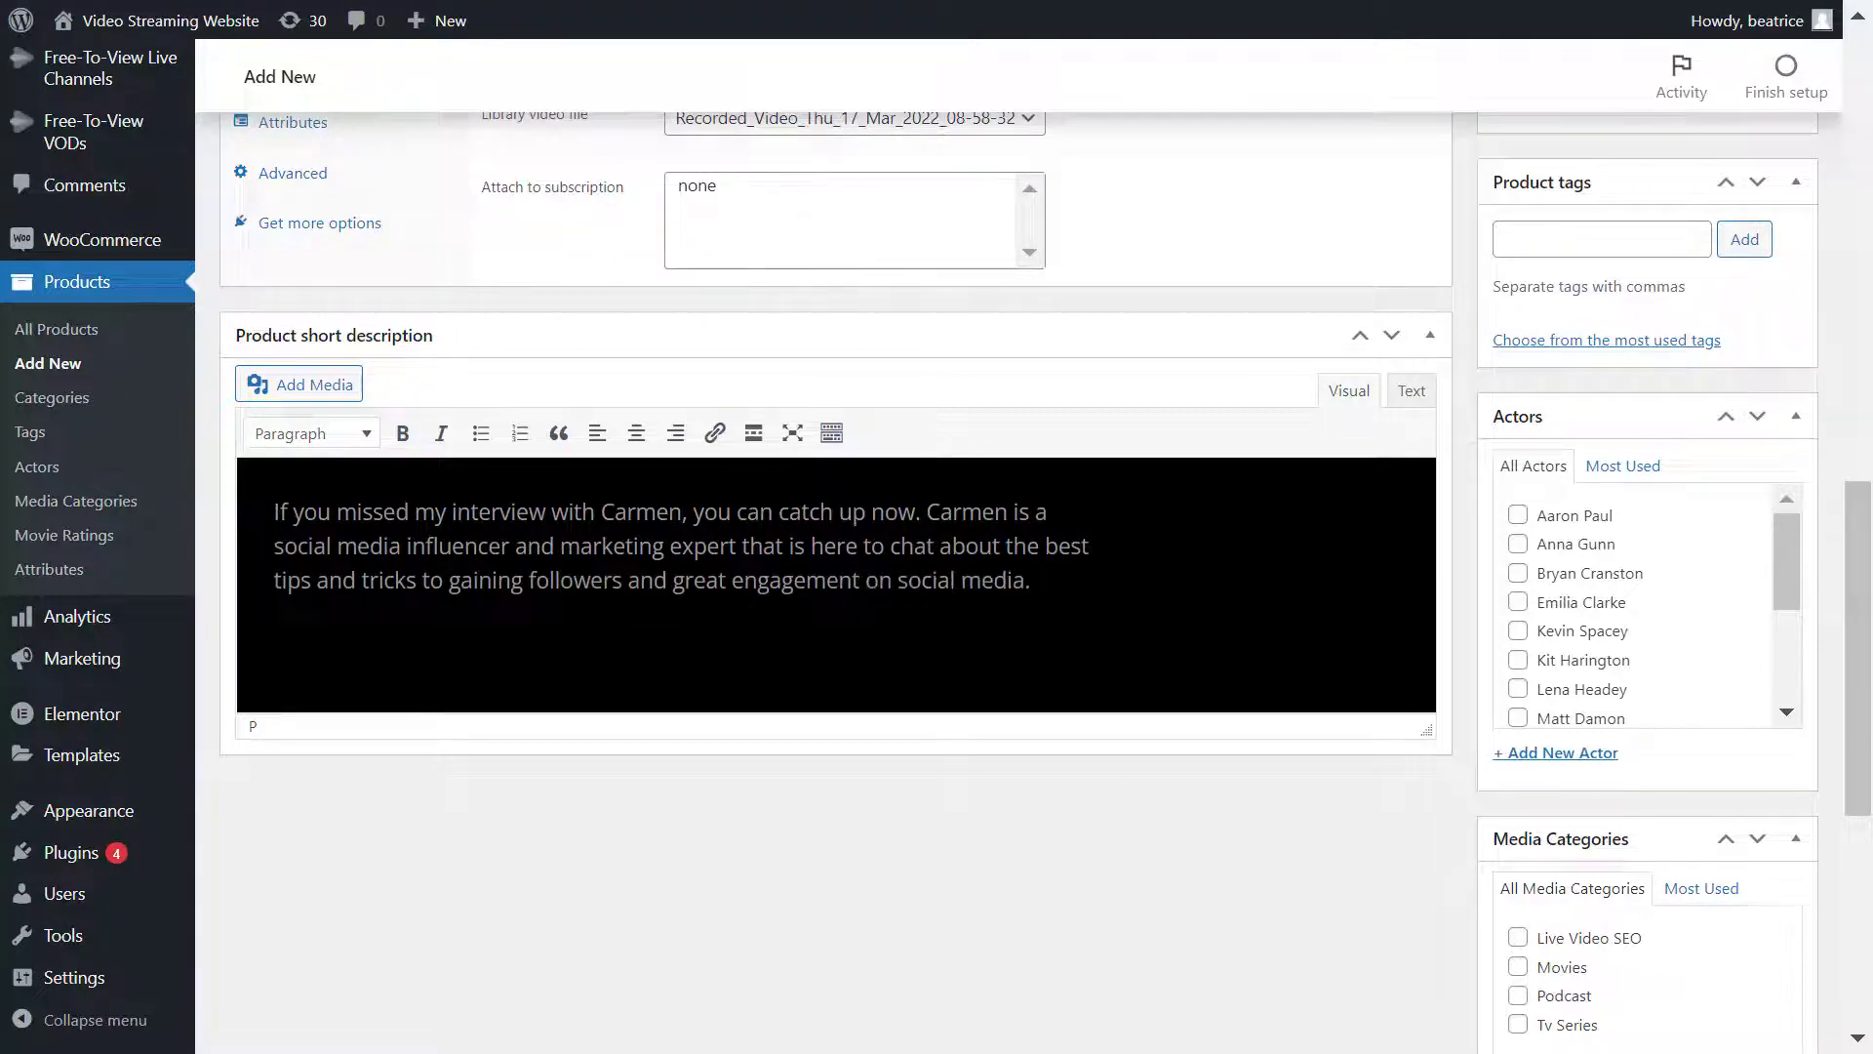
{"action": "scroll", "coordinate": [807, 639], "scroll_direction": "down", "scroll_amount": 5}
{"action": "scroll", "coordinate": [811, 635], "scroll_direction": "up", "scroll_amount": 2}
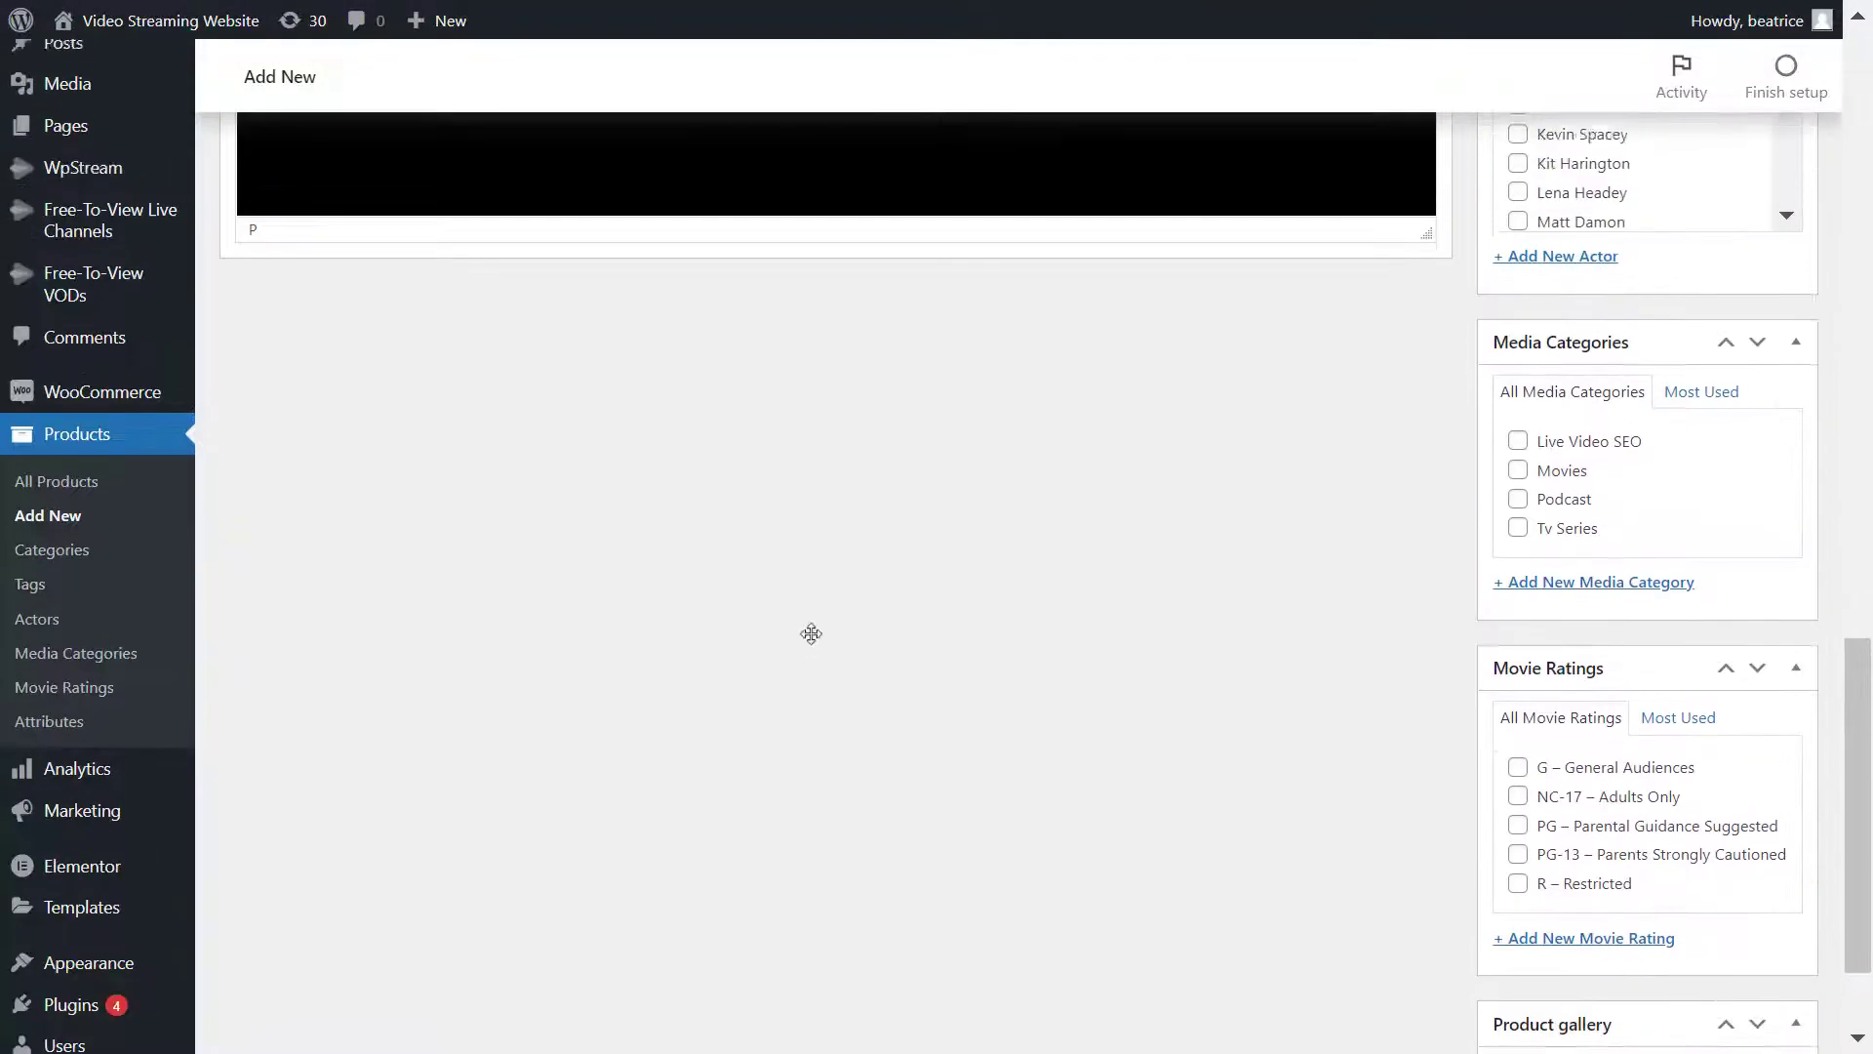
- Tick the Podcast categories and add product tags 'podcast' and 'video on demand'
{"action": "left_click", "coordinate": [1574, 659]}
{"action": "scroll", "coordinate": [1572, 660], "scroll_direction": "up", "scroll_amount": 7}
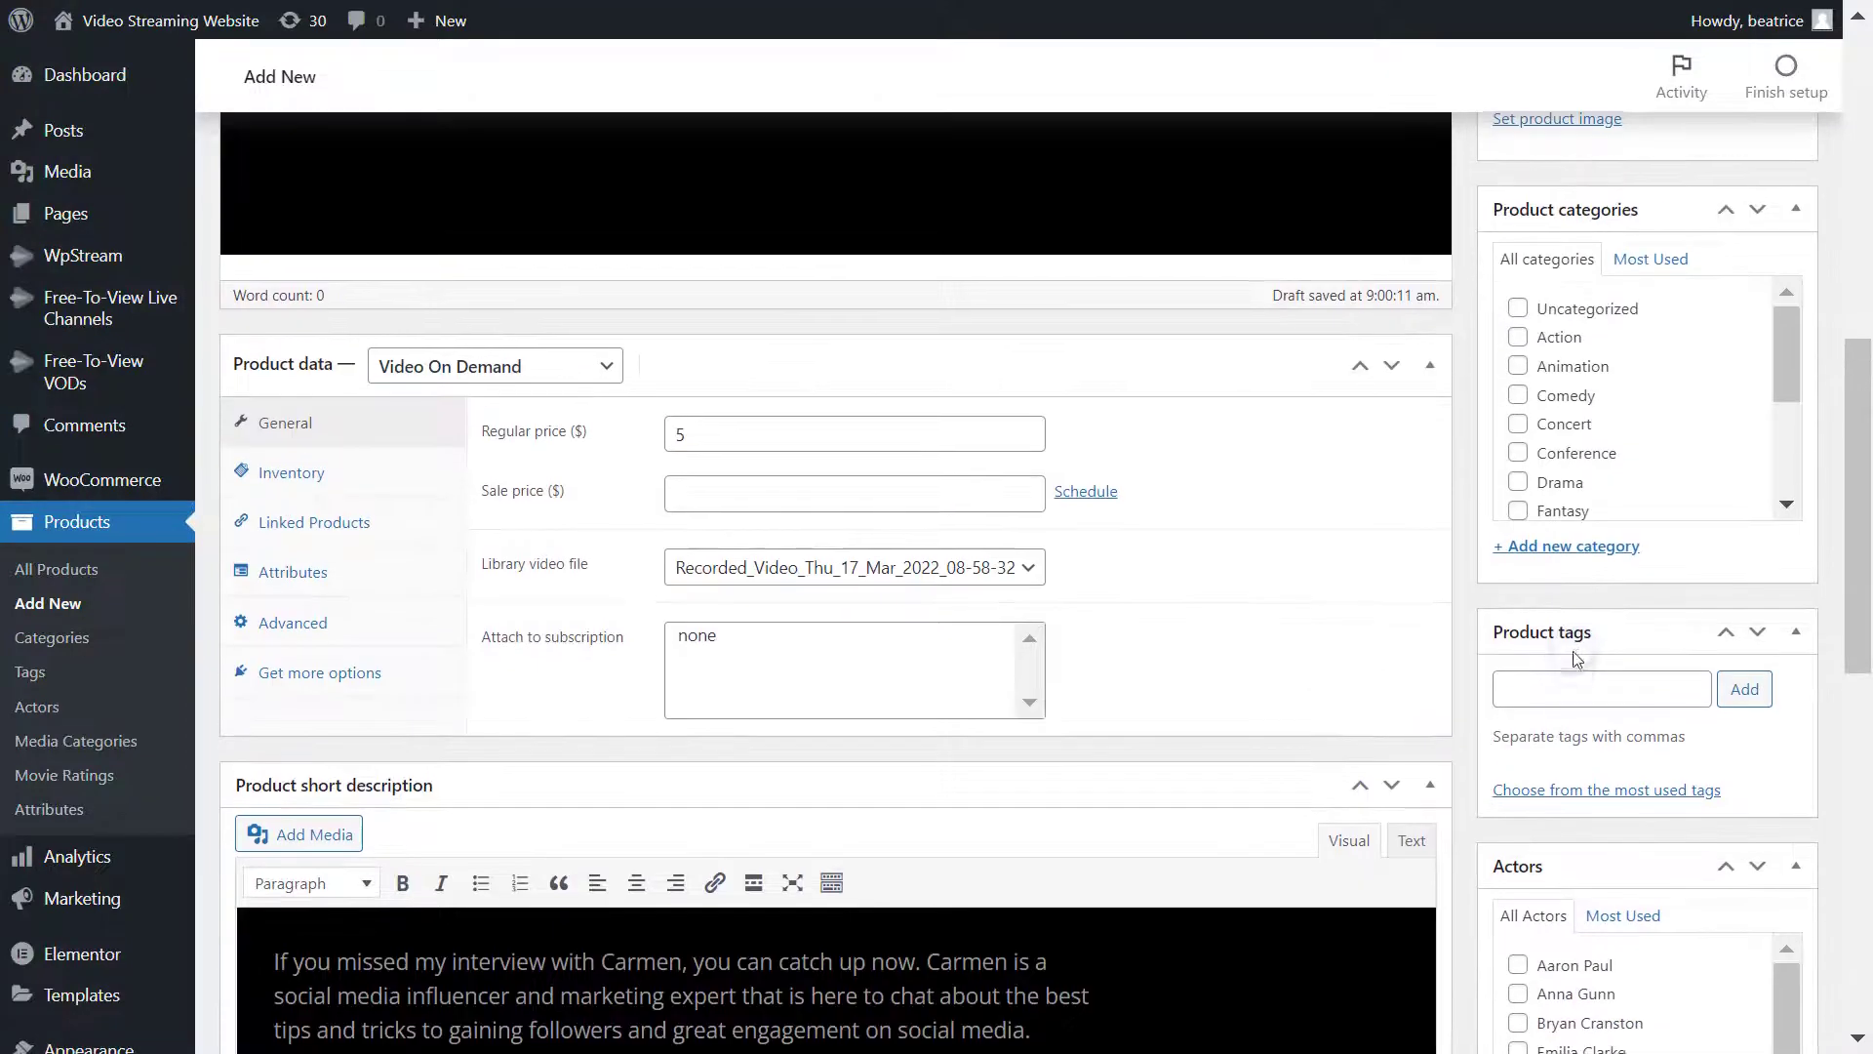
{"action": "left_click", "coordinate": [1578, 684]}
{"action": "type", "text": "podcast"}
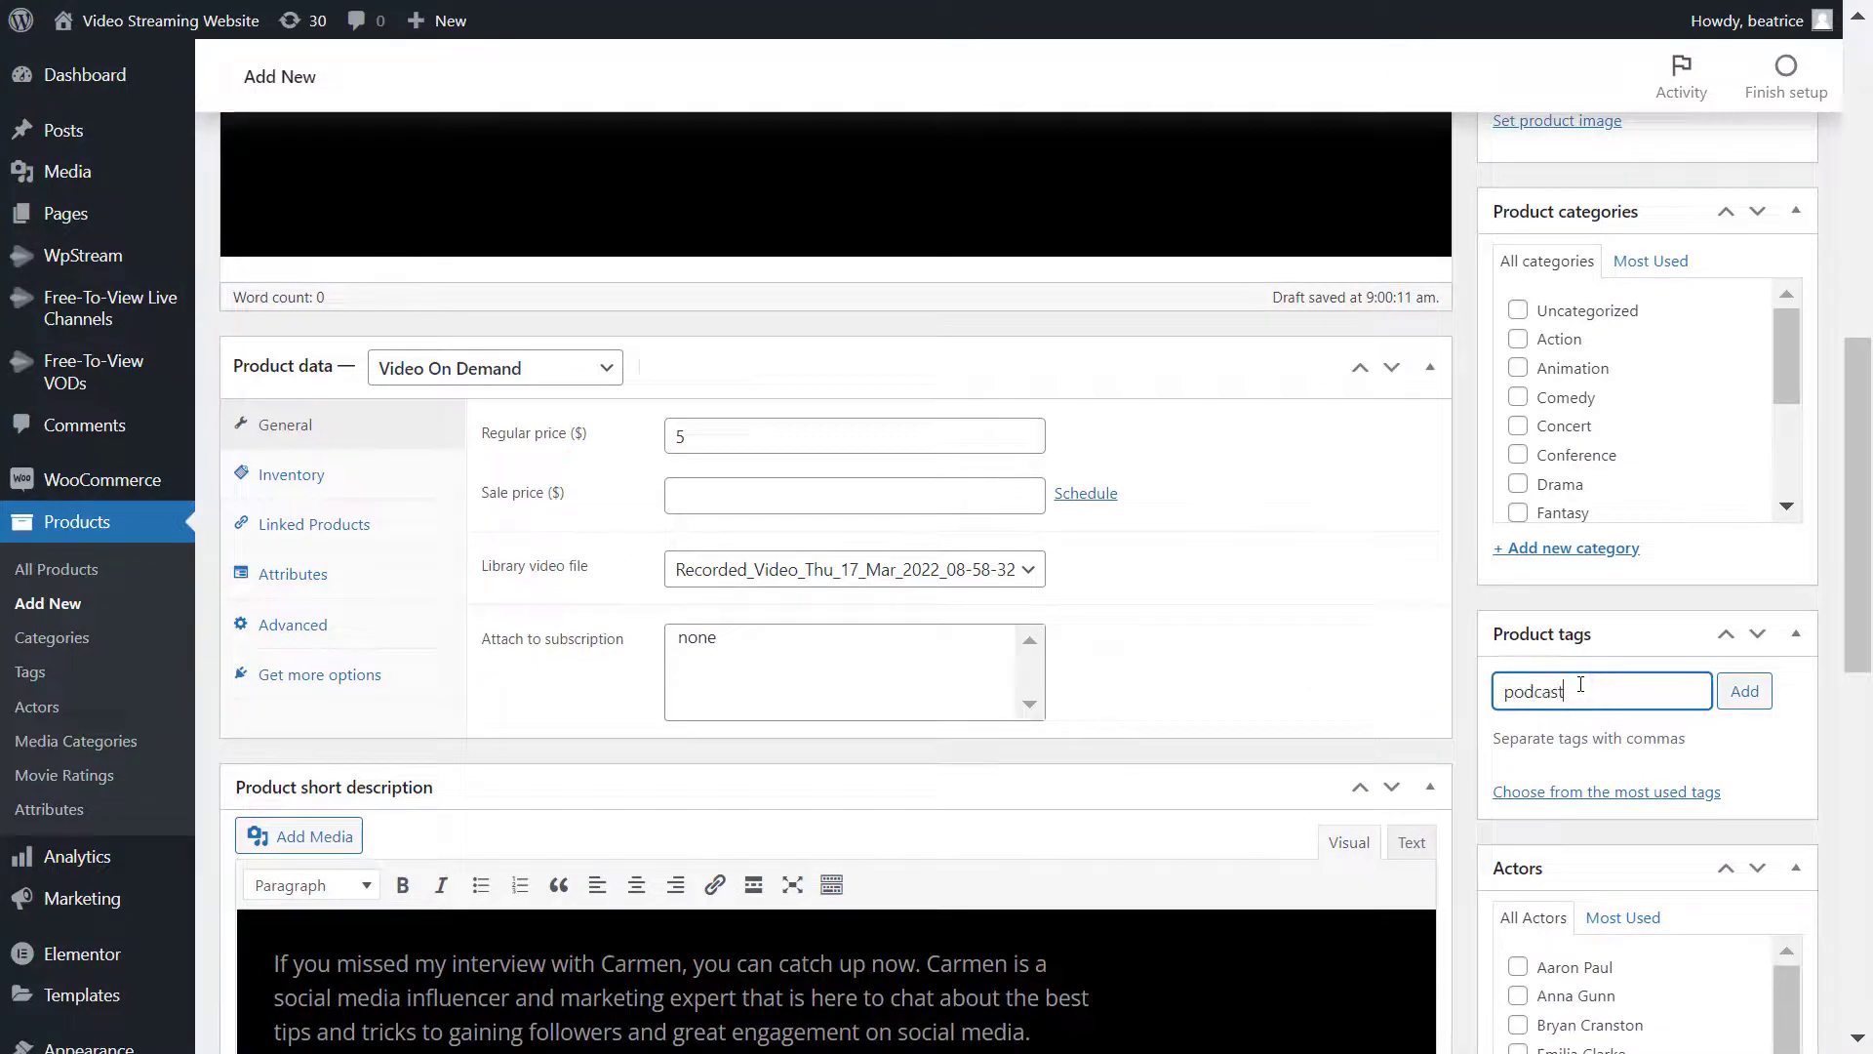
{"action": "key", "text": "Return"}
{"action": "type", "text": "video on demand"}
{"action": "key", "text": "Return"}
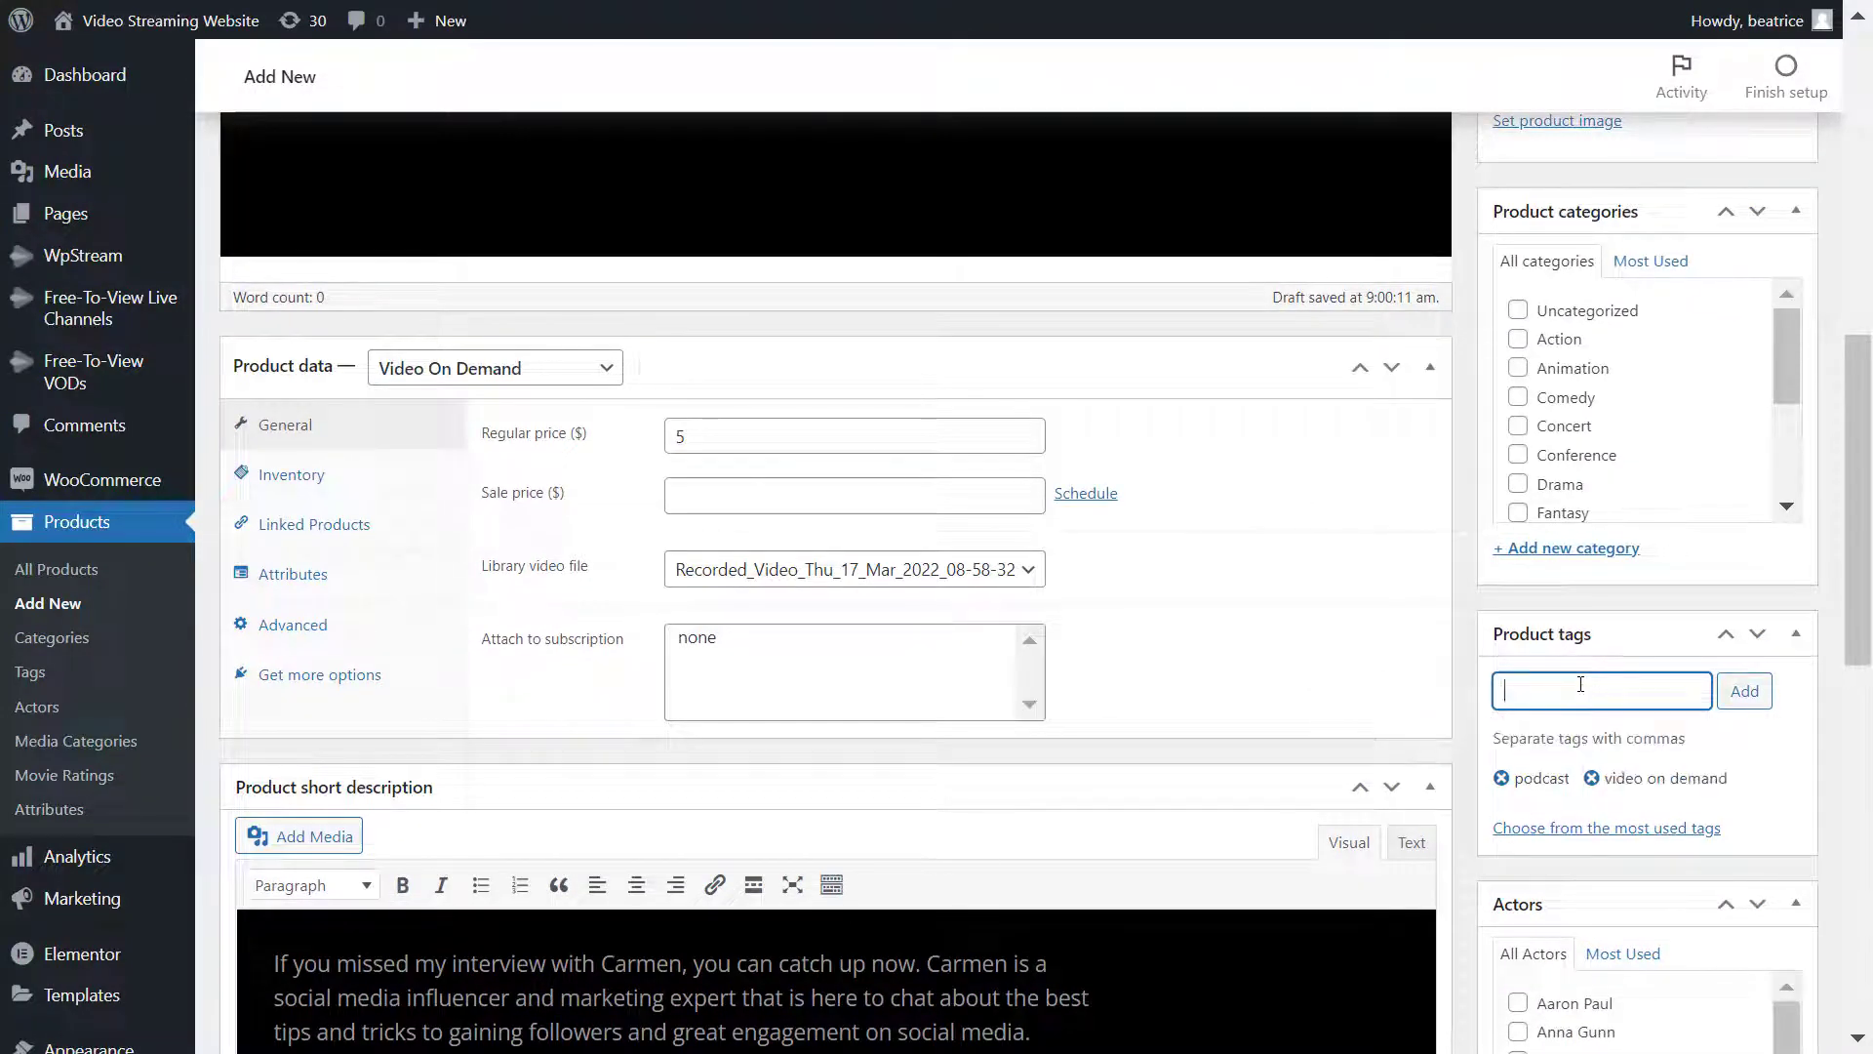
{"action": "scroll", "coordinate": [1656, 731], "scroll_direction": "up", "scroll_amount": 3}
{"action": "scroll", "coordinate": [1656, 731], "scroll_direction": "down", "scroll_amount": 5}
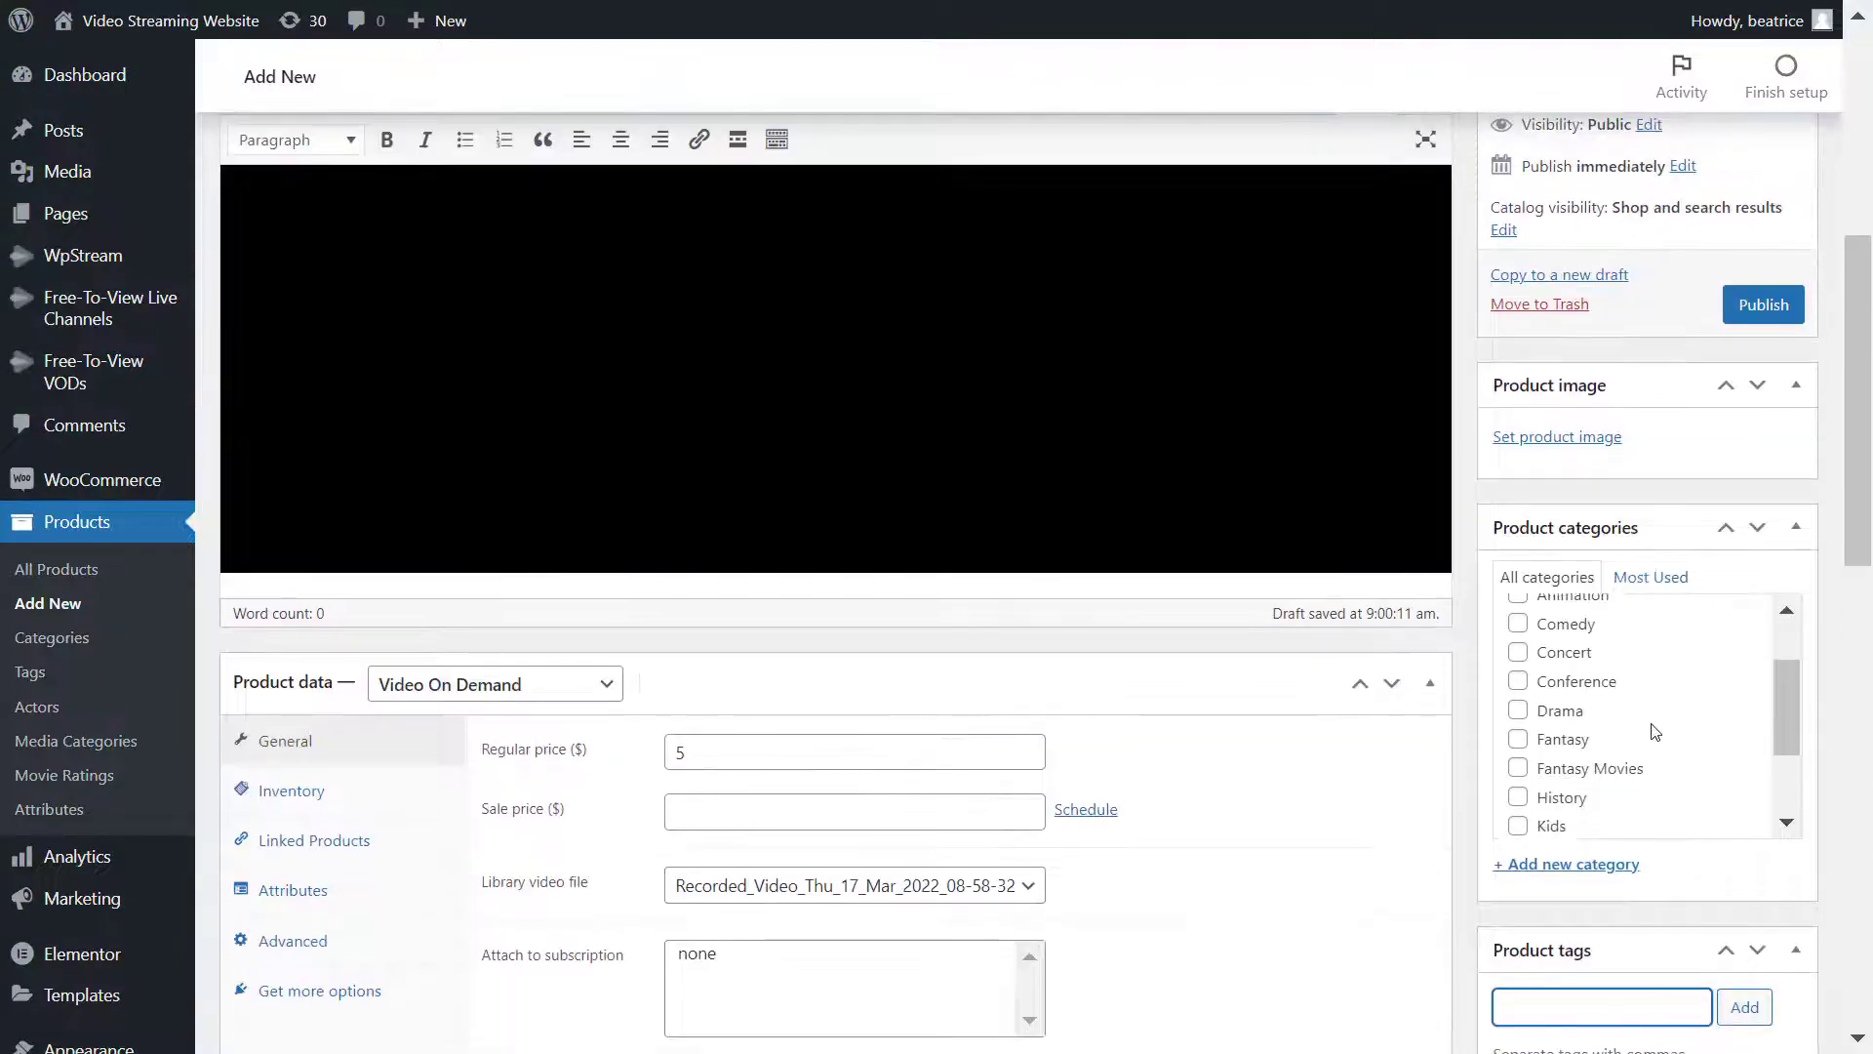
{"action": "left_click", "coordinate": [1562, 733]}
{"action": "scroll", "coordinate": [1560, 727], "scroll_direction": "down", "scroll_amount": 6}
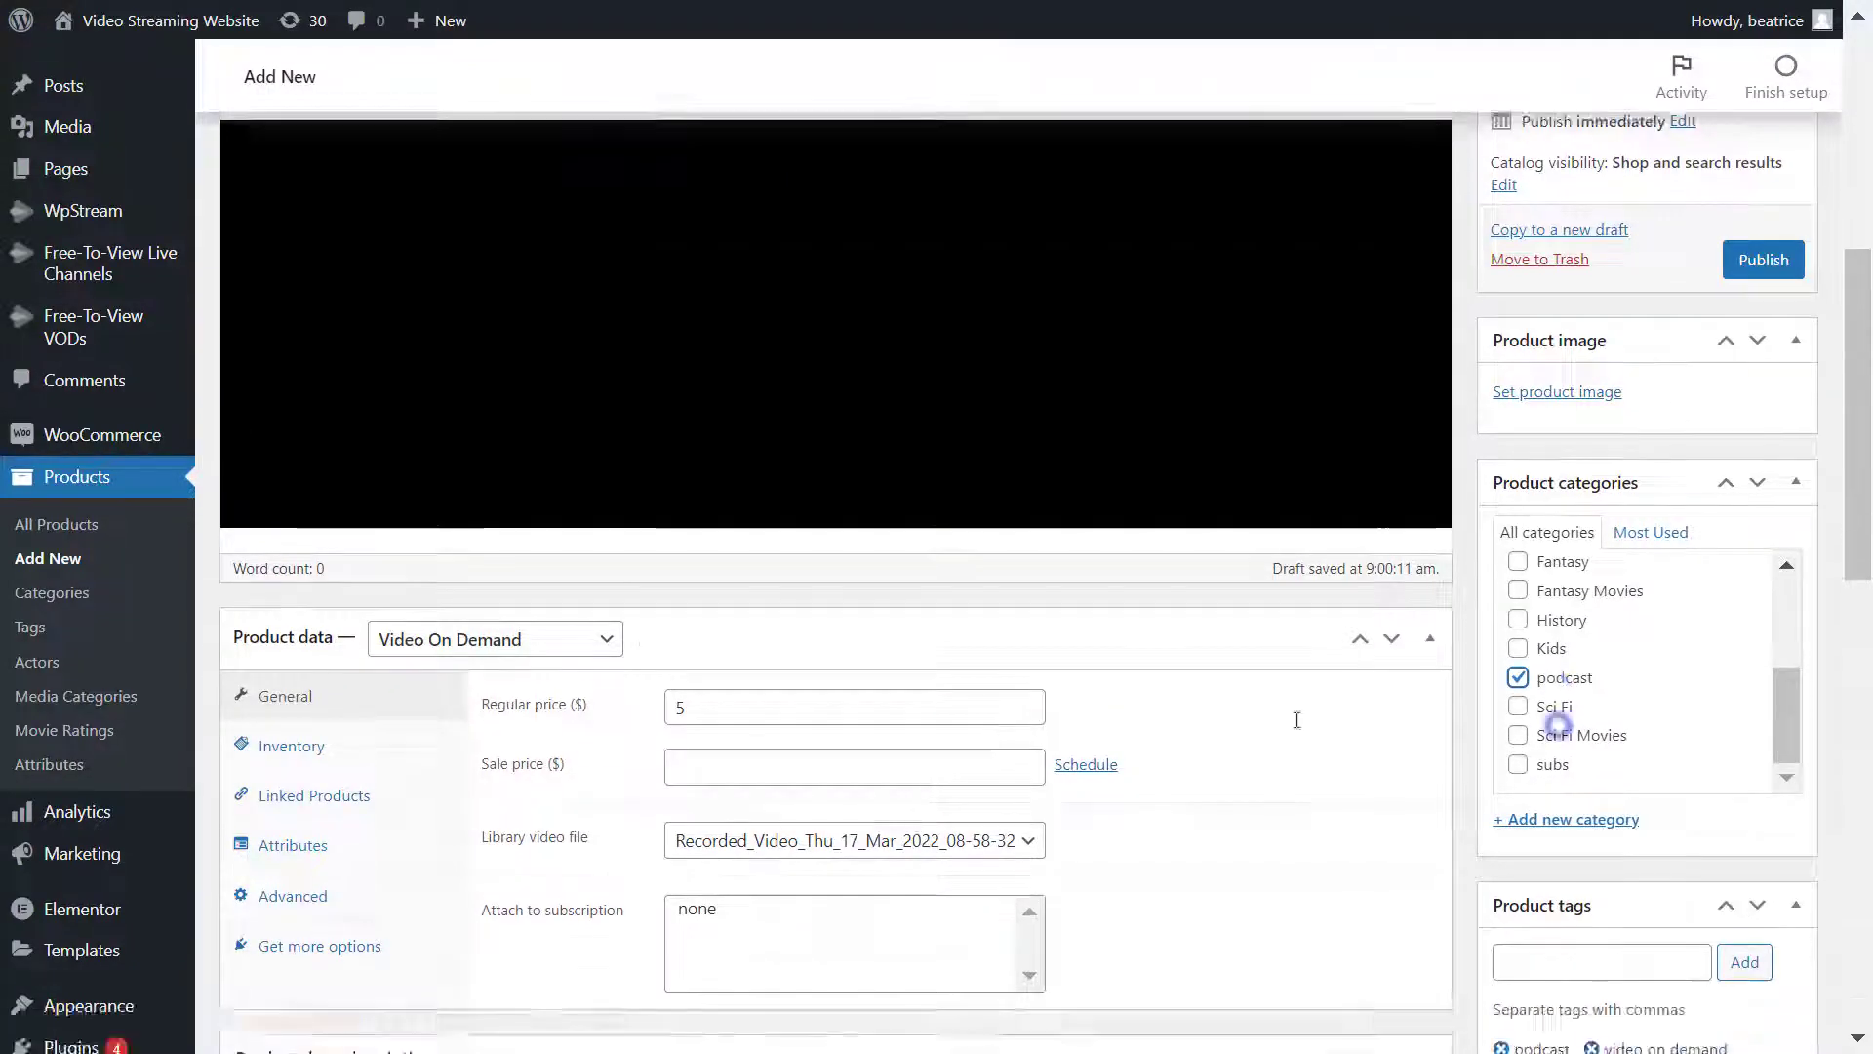
- Copy the short description paragraph into the empty main product description
{"action": "triple_click", "coordinate": [826, 712]}
{"action": "key", "text": "ctrl+c"}
{"action": "scroll", "coordinate": [827, 719], "scroll_direction": "up", "scroll_amount": 9}
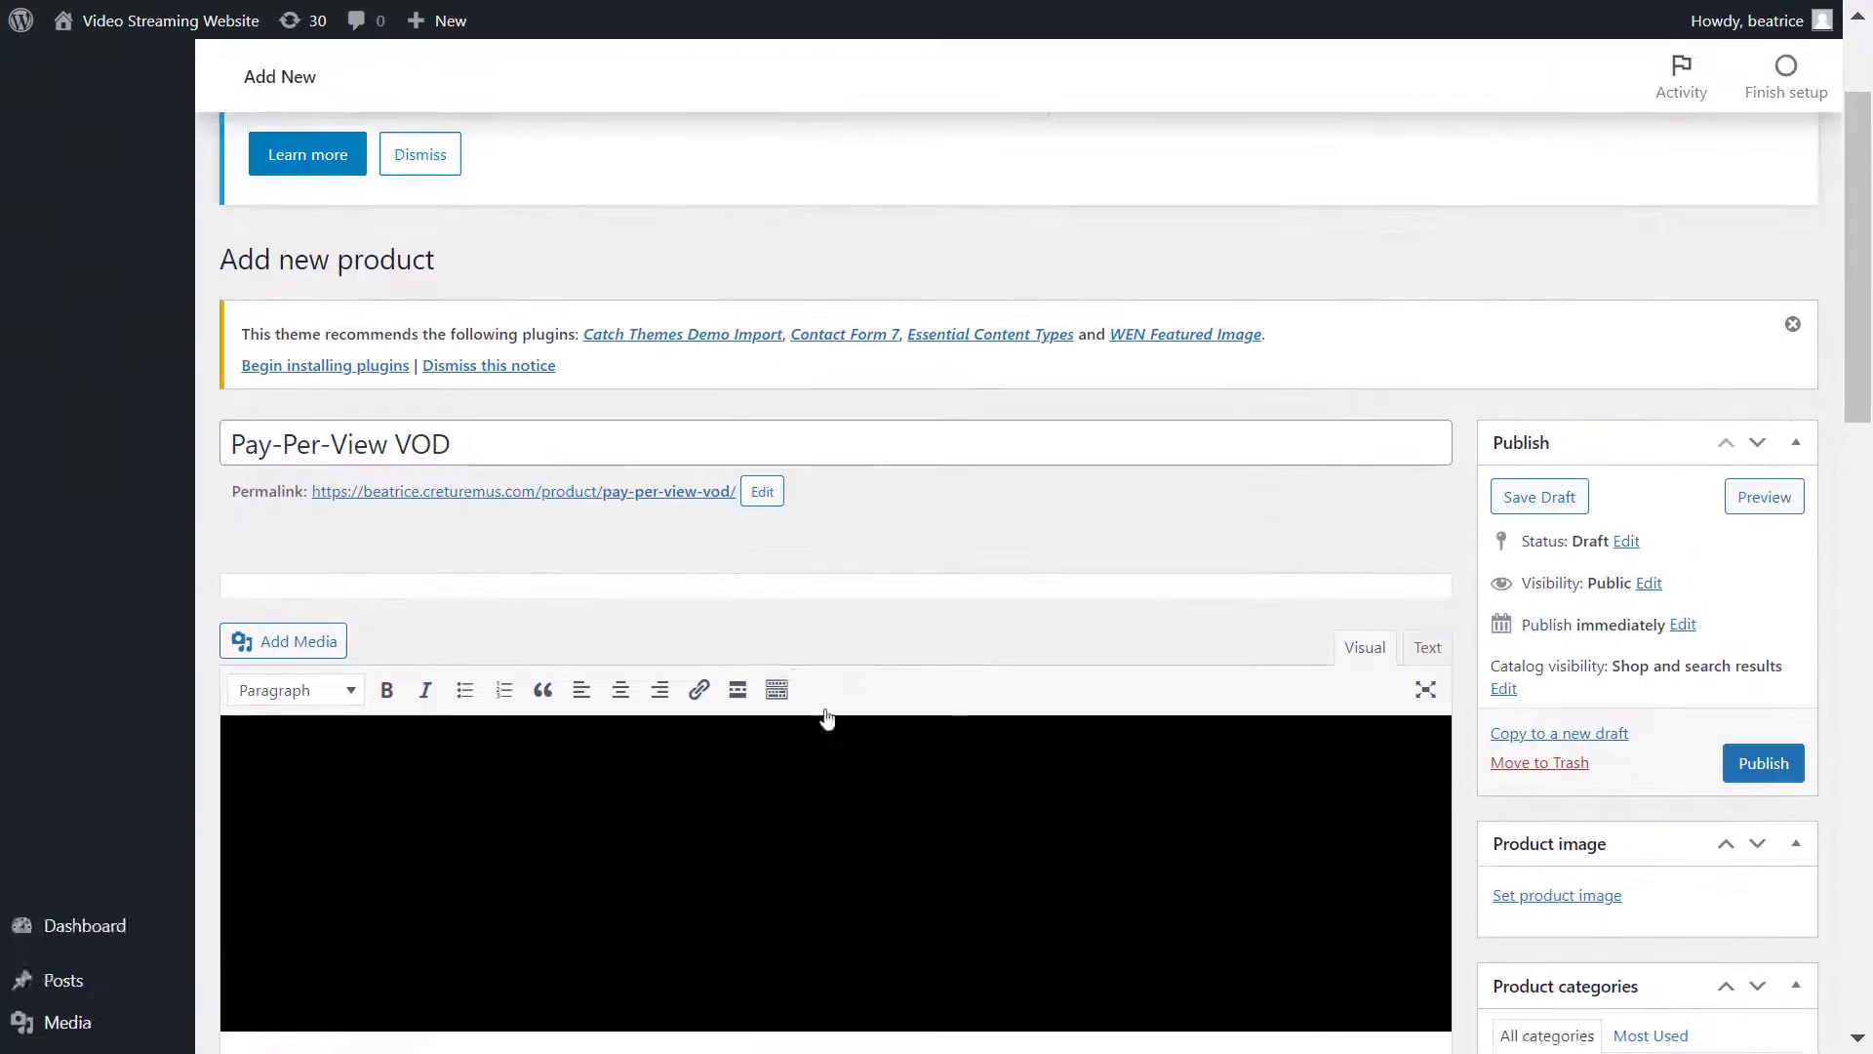
{"action": "scroll", "coordinate": [544, 481], "scroll_direction": "down", "scroll_amount": 4}
{"action": "scroll", "coordinate": [543, 481], "scroll_direction": "up", "scroll_amount": 3}
{"action": "left_click", "coordinate": [503, 439]}
{"action": "key", "text": "ctrl+v"}
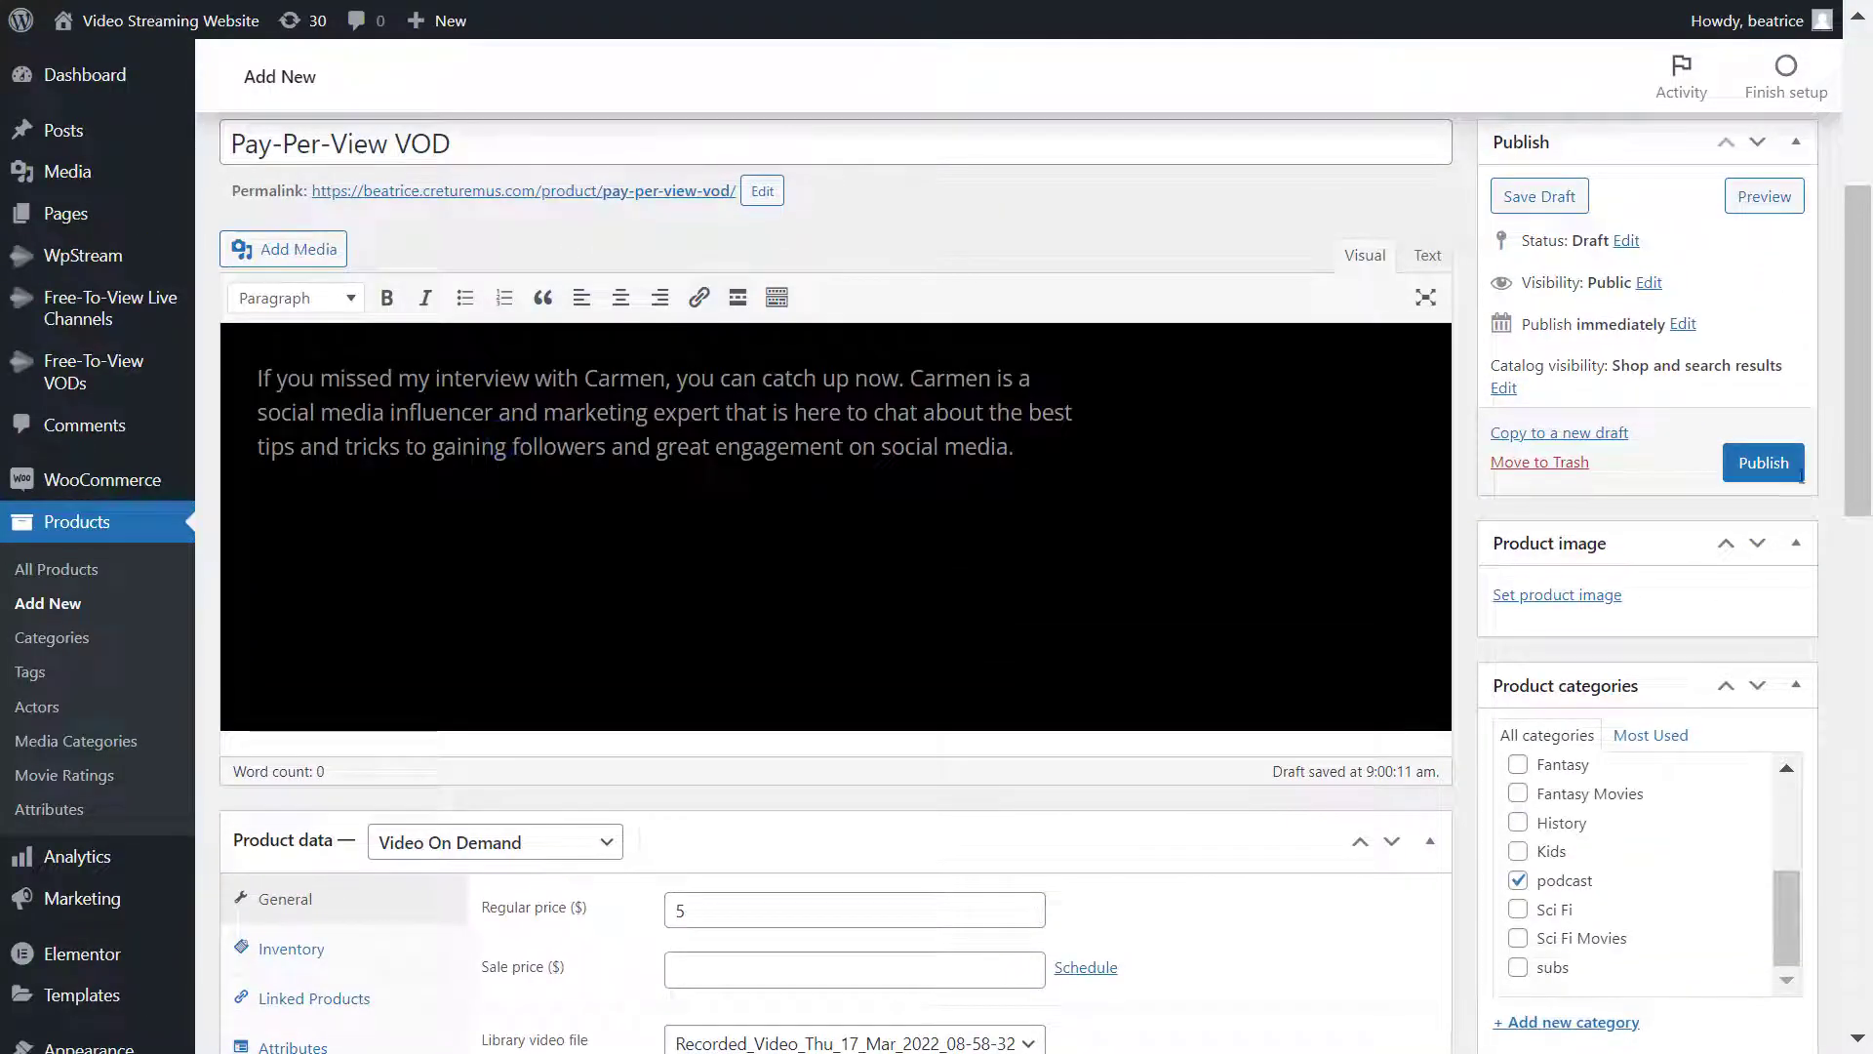
{"action": "scroll", "coordinate": [1701, 553], "scroll_direction": "down", "scroll_amount": 3}
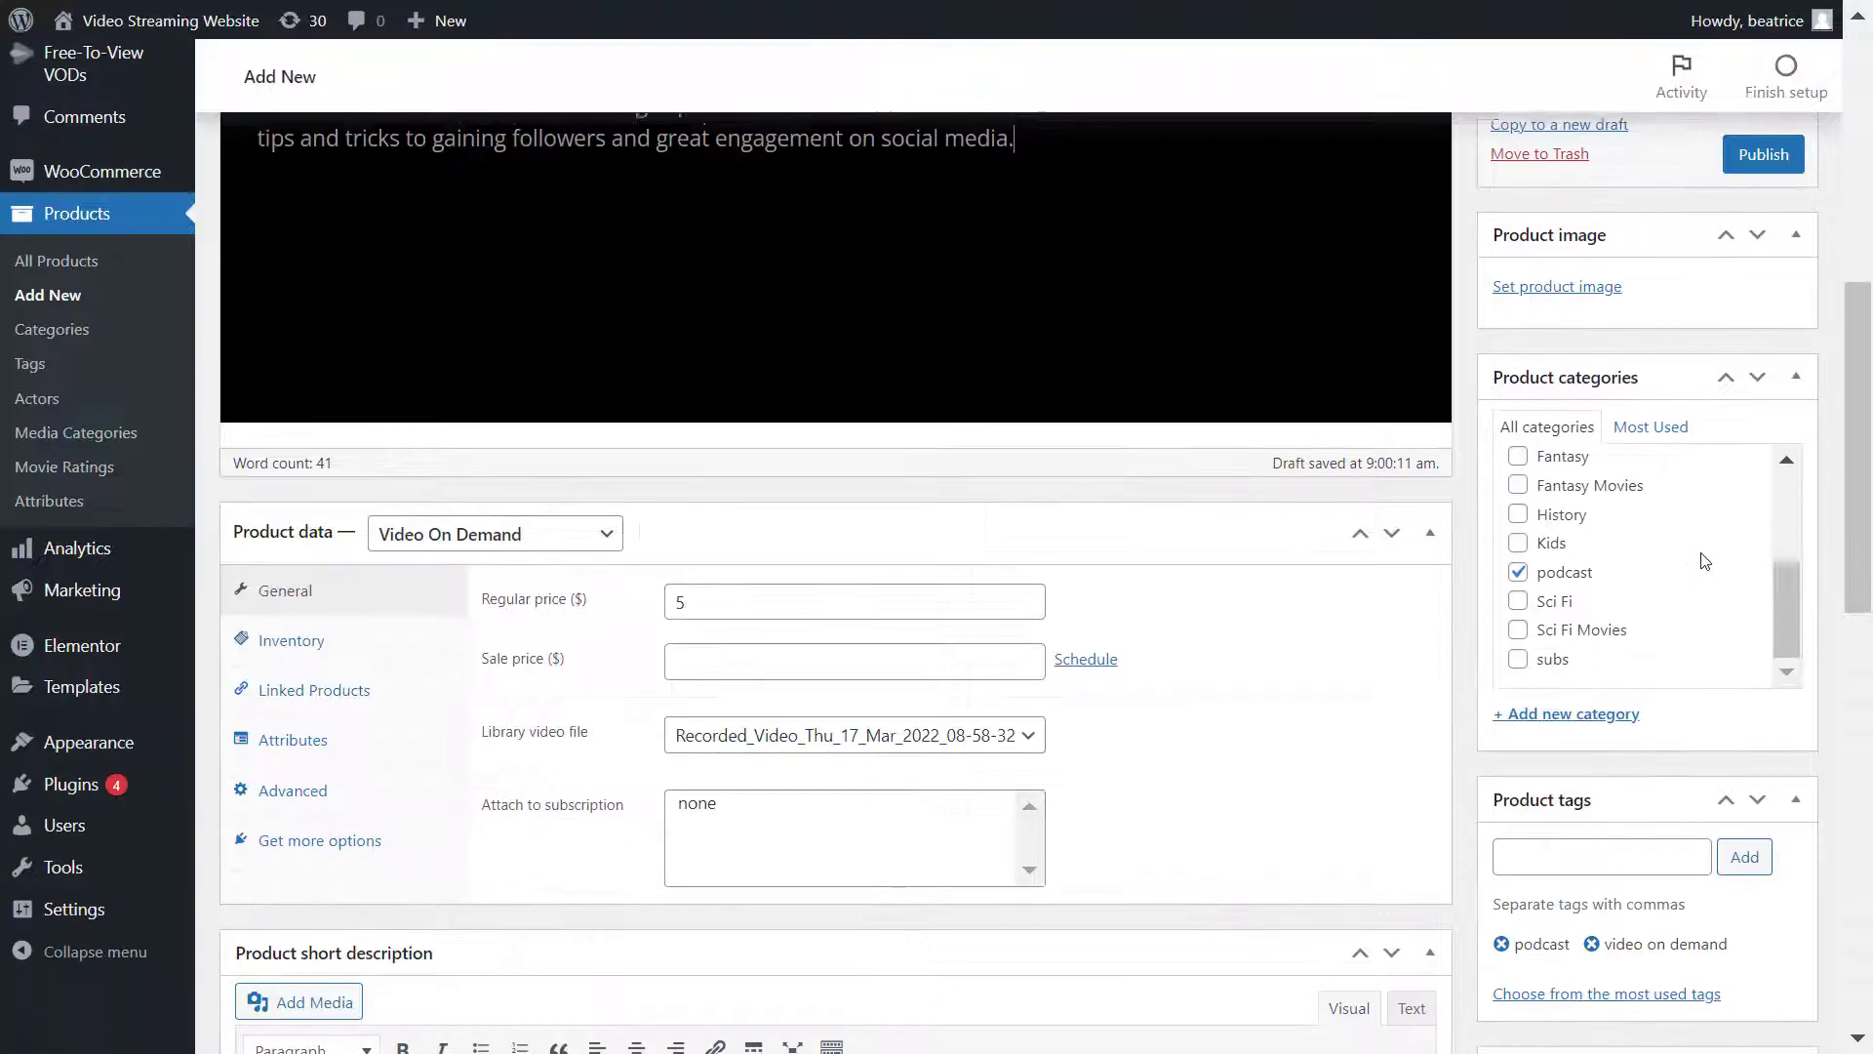
{"action": "scroll", "coordinate": [1700, 554], "scroll_direction": "up", "scroll_amount": 1}
{"action": "scroll", "coordinate": [1698, 561], "scroll_direction": "up", "scroll_amount": 3}
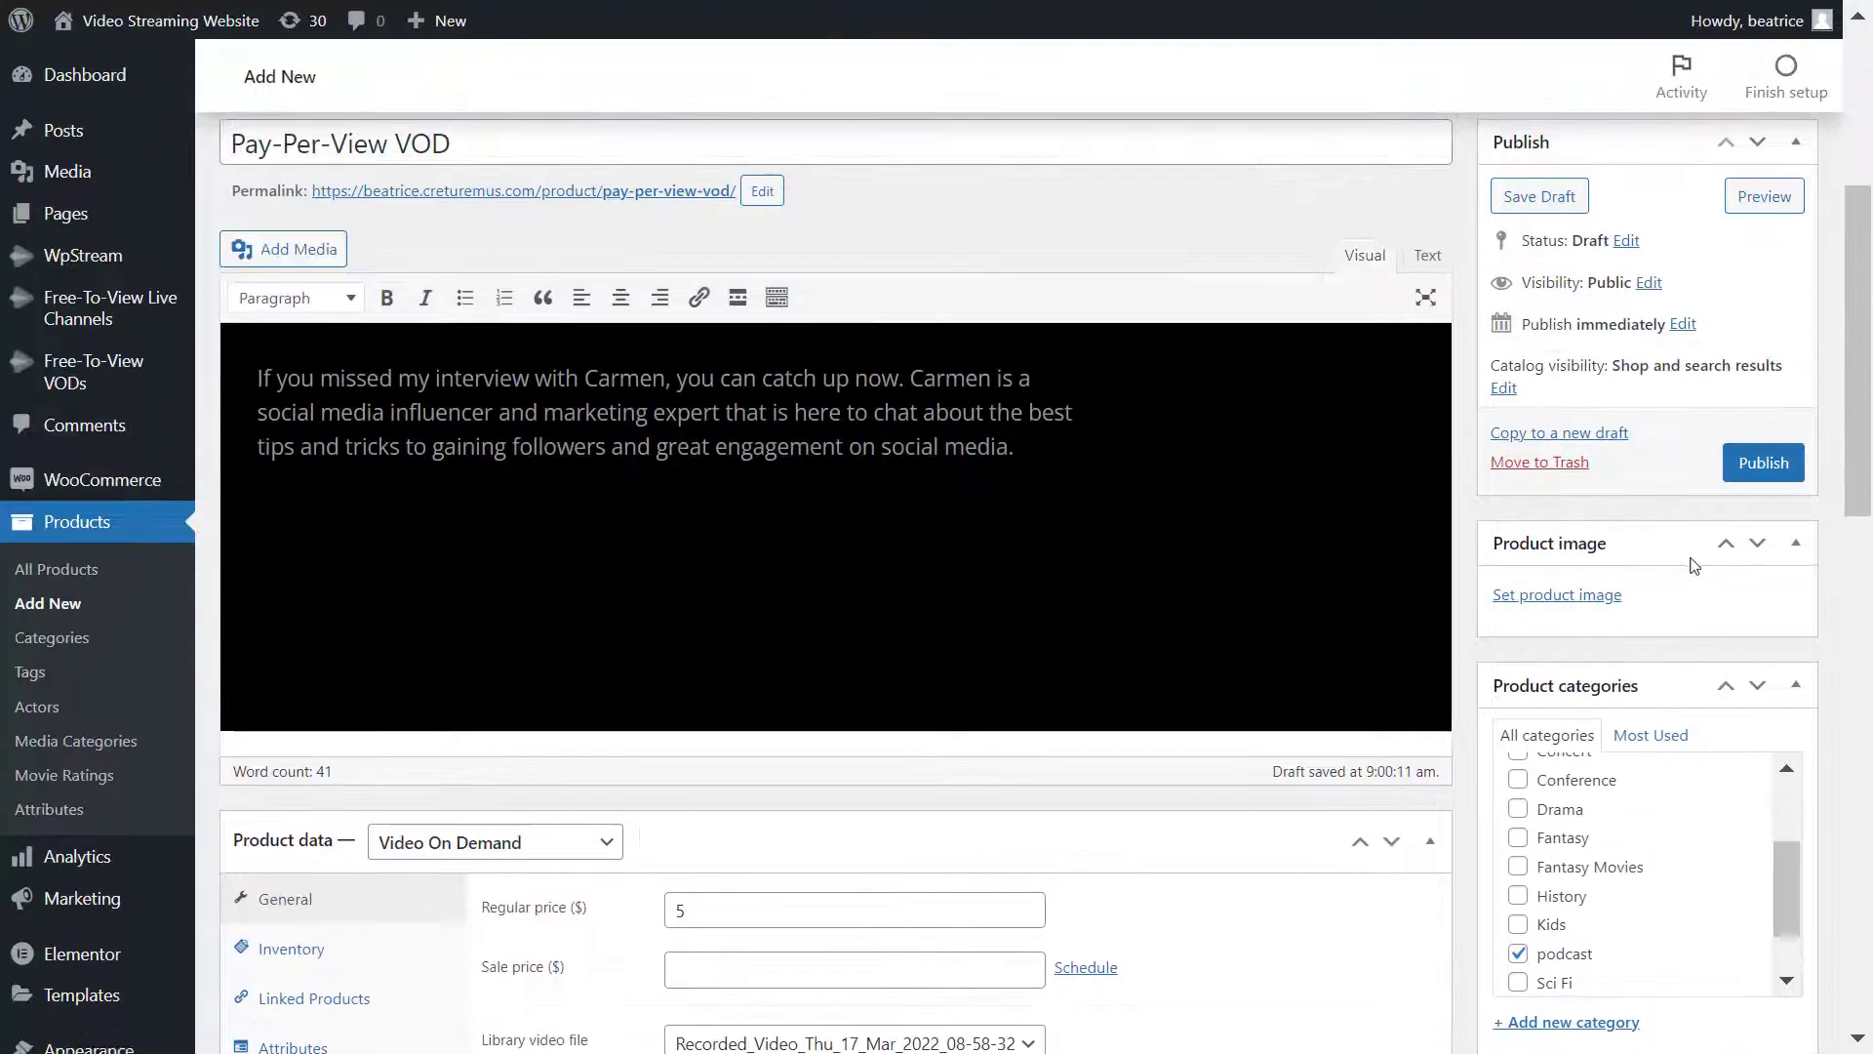
- Set the orange TV picture as the product image and publish the product
{"action": "left_click", "coordinate": [1596, 596]}
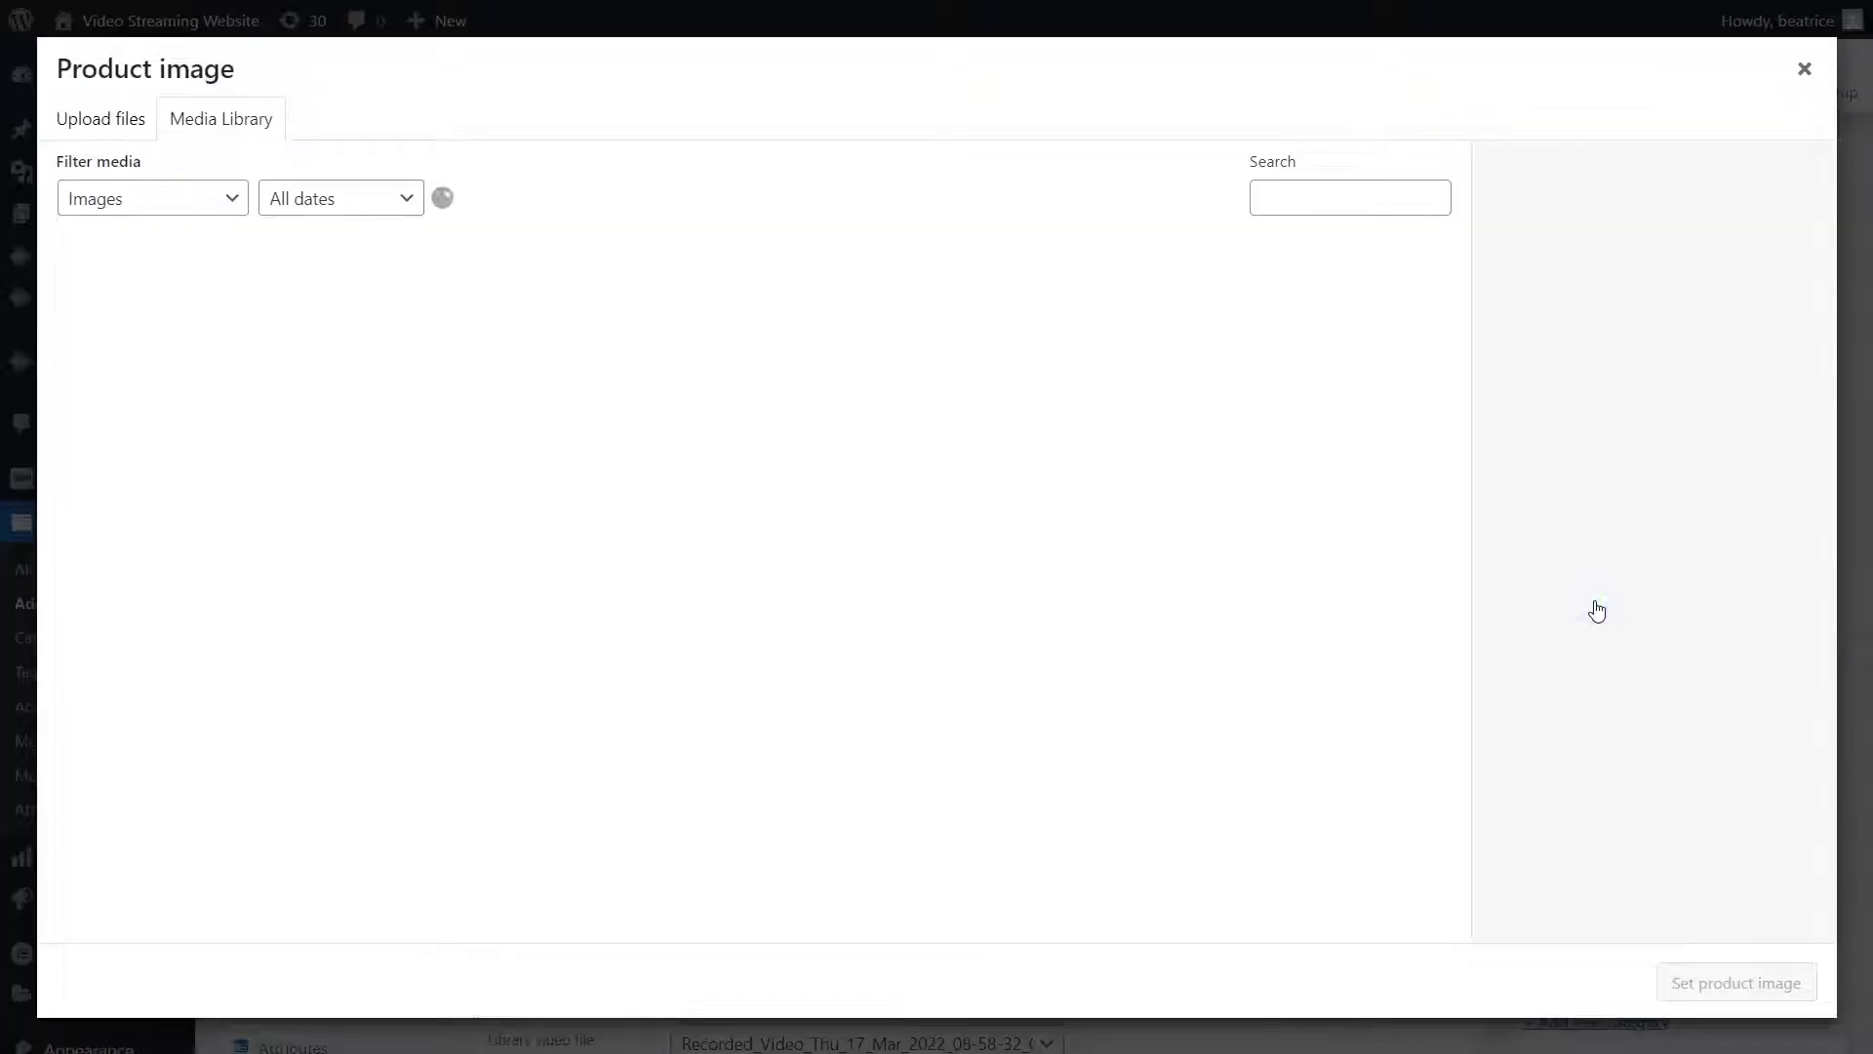
{"action": "left_click", "coordinate": [649, 638]}
{"action": "left_click", "coordinate": [1738, 984]}
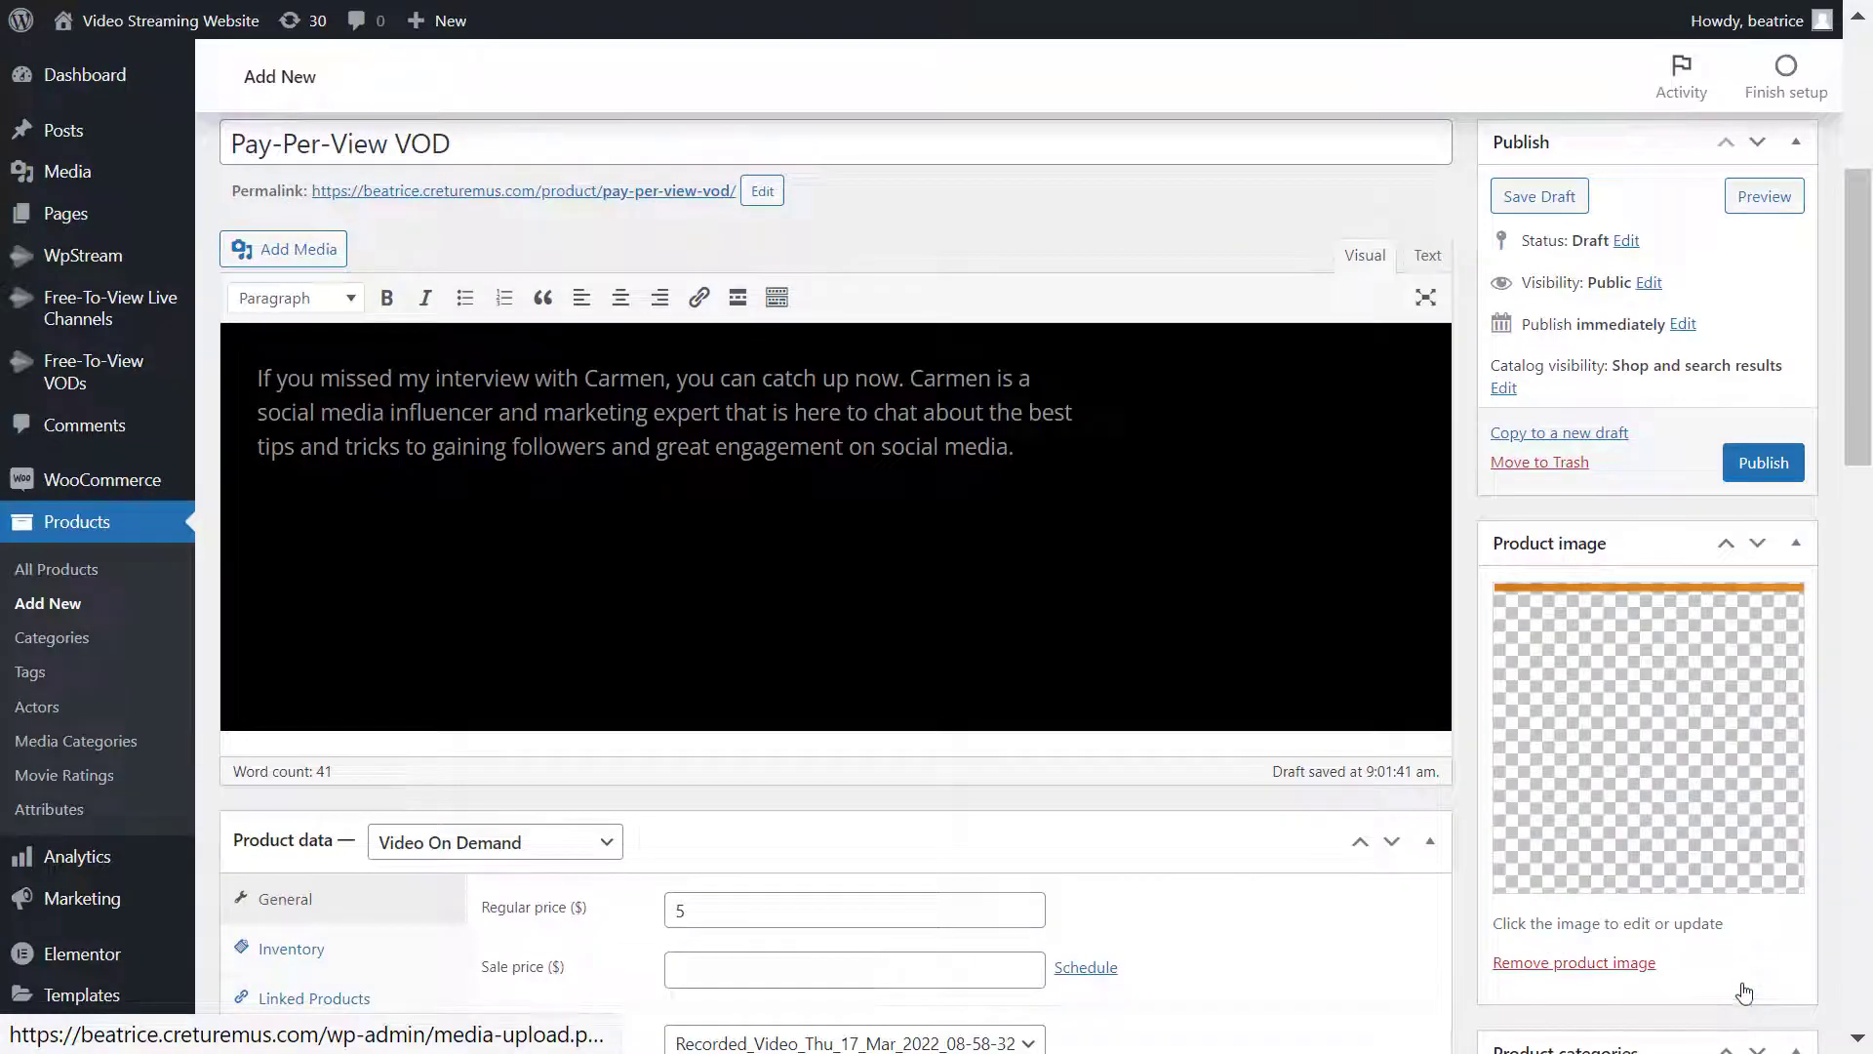
{"action": "left_click", "coordinate": [1750, 468]}
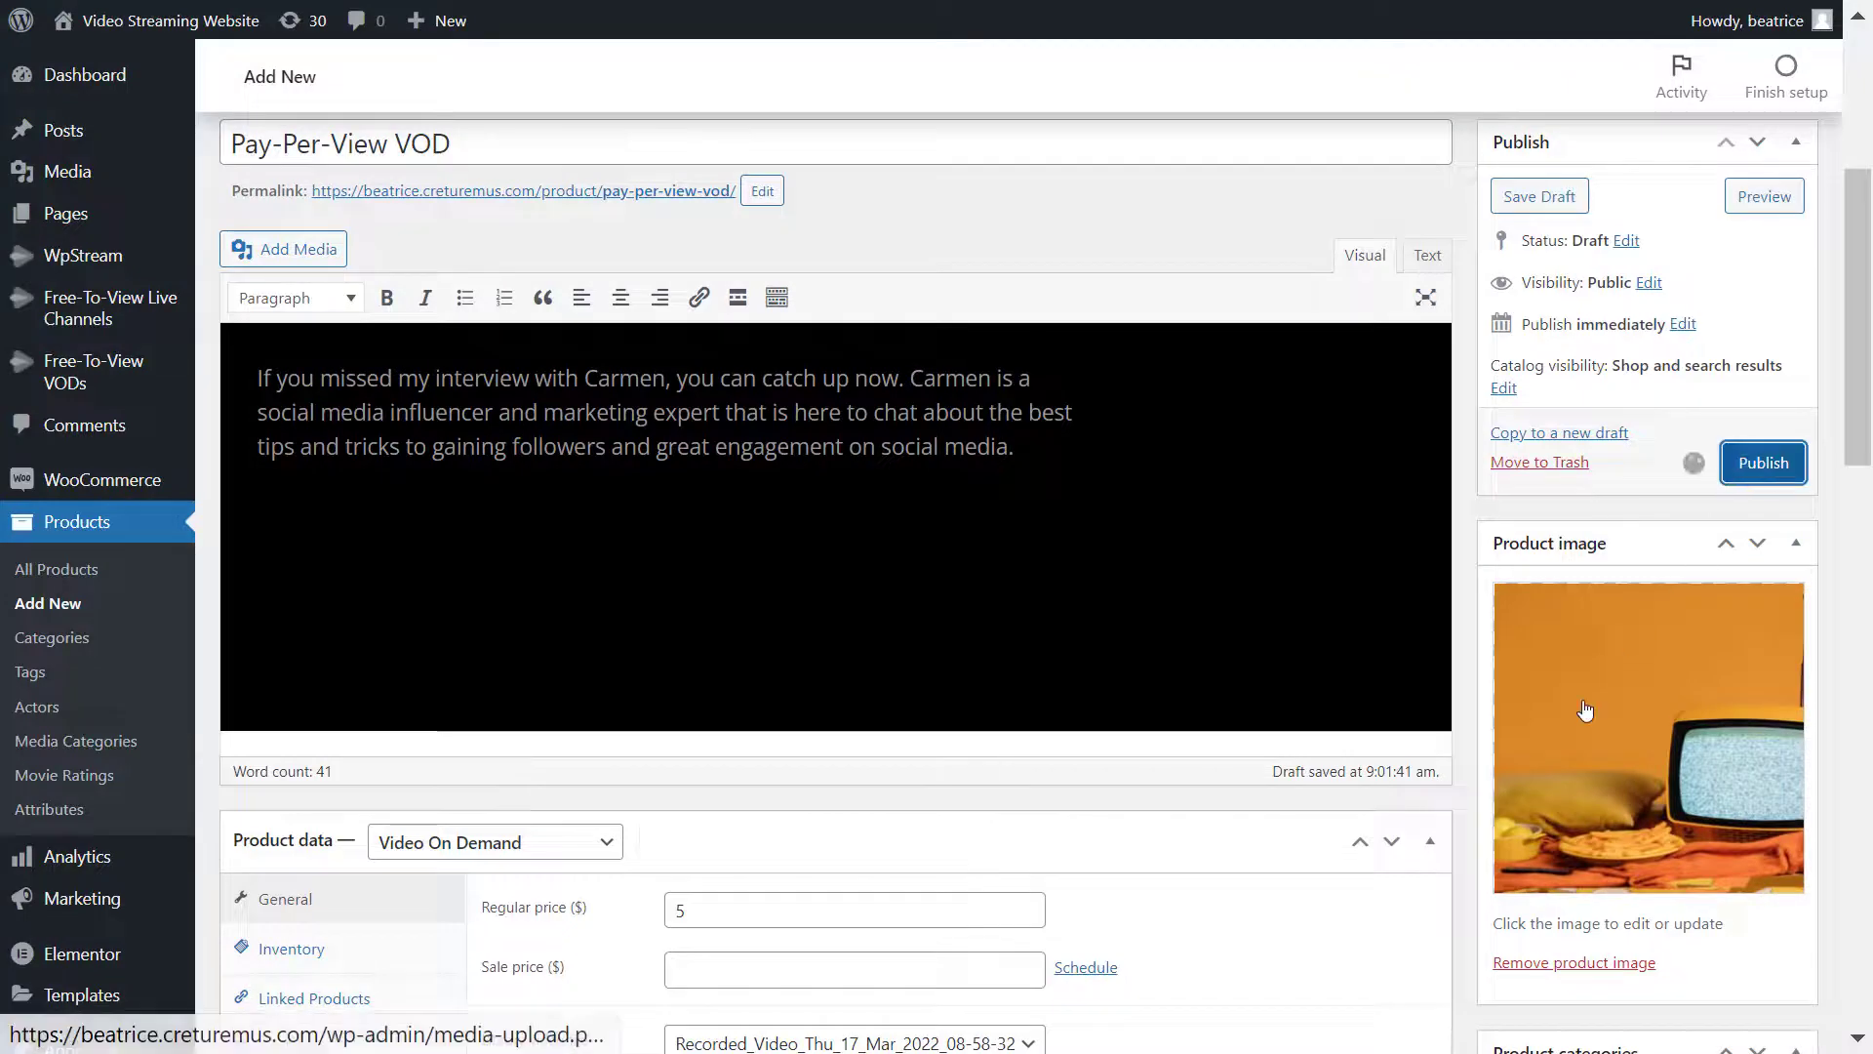
{"action": "scroll", "coordinate": [1585, 710], "scroll_direction": "up", "scroll_amount": 2}
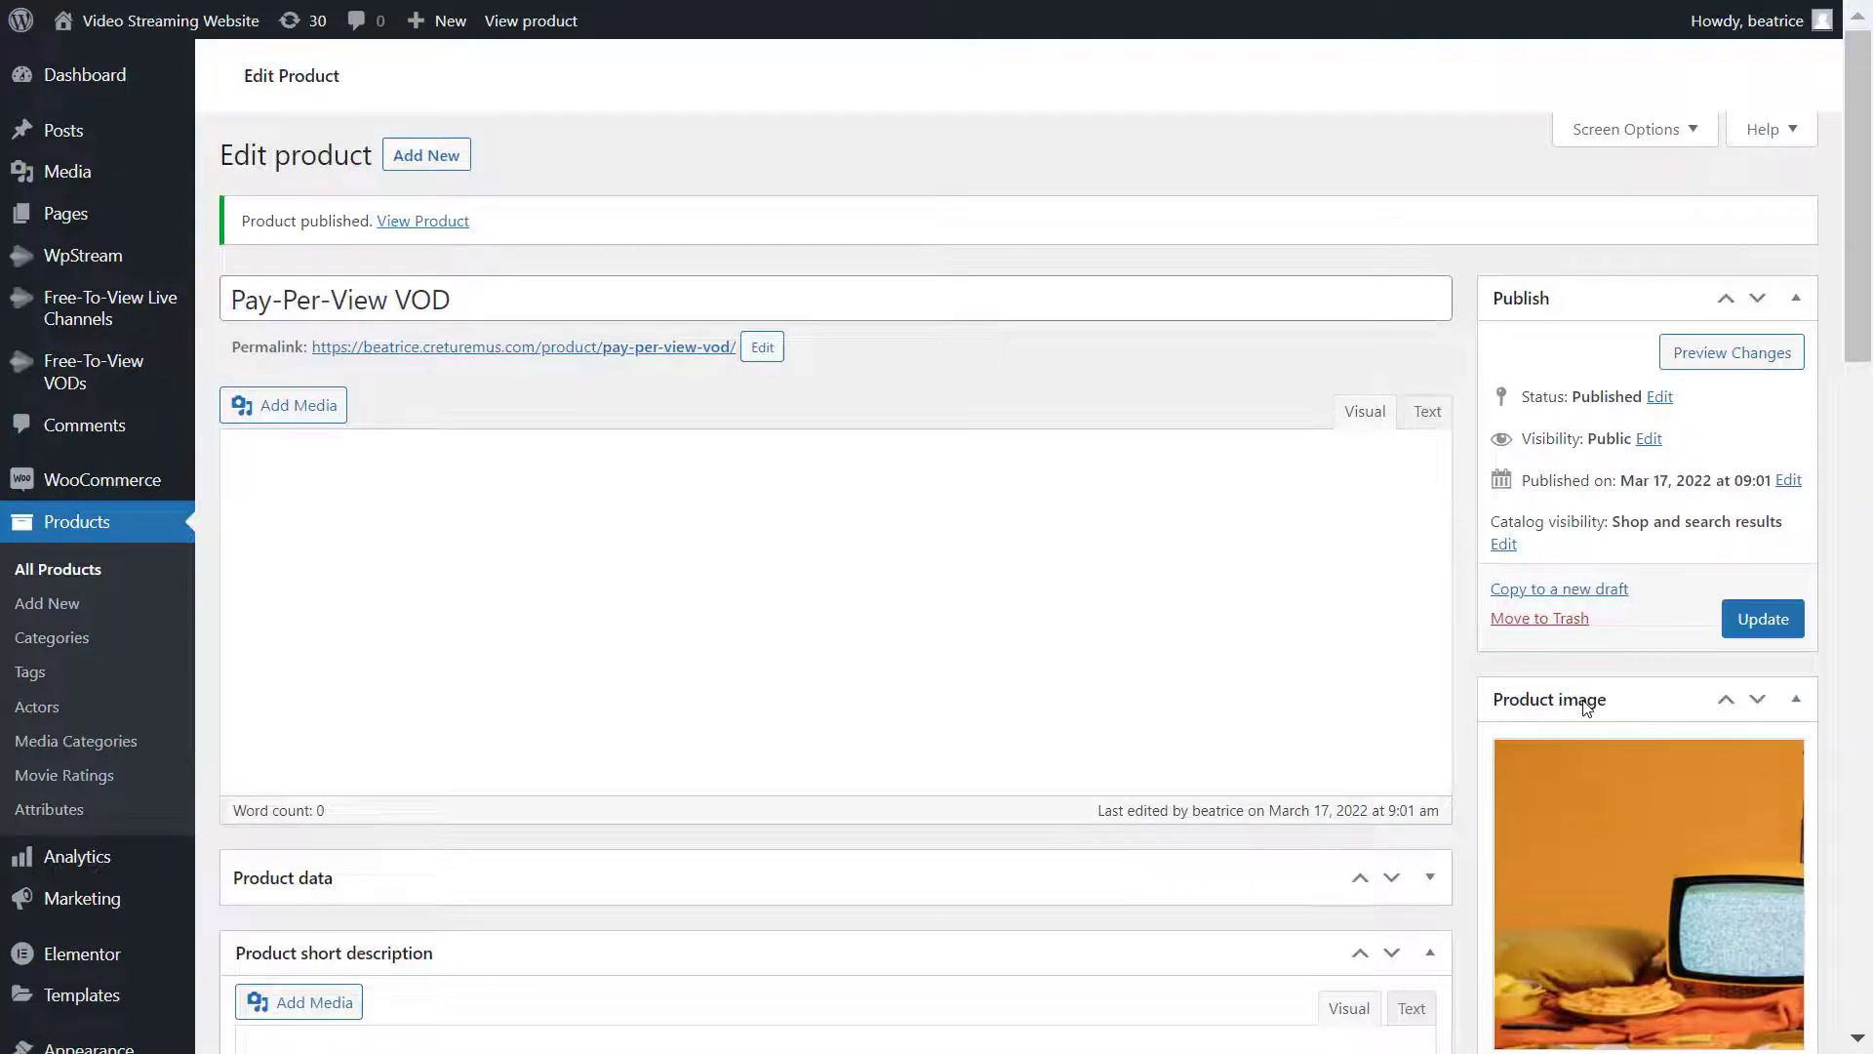
{"action": "scroll", "coordinate": [624, 322], "scroll_direction": "down", "scroll_amount": 5}
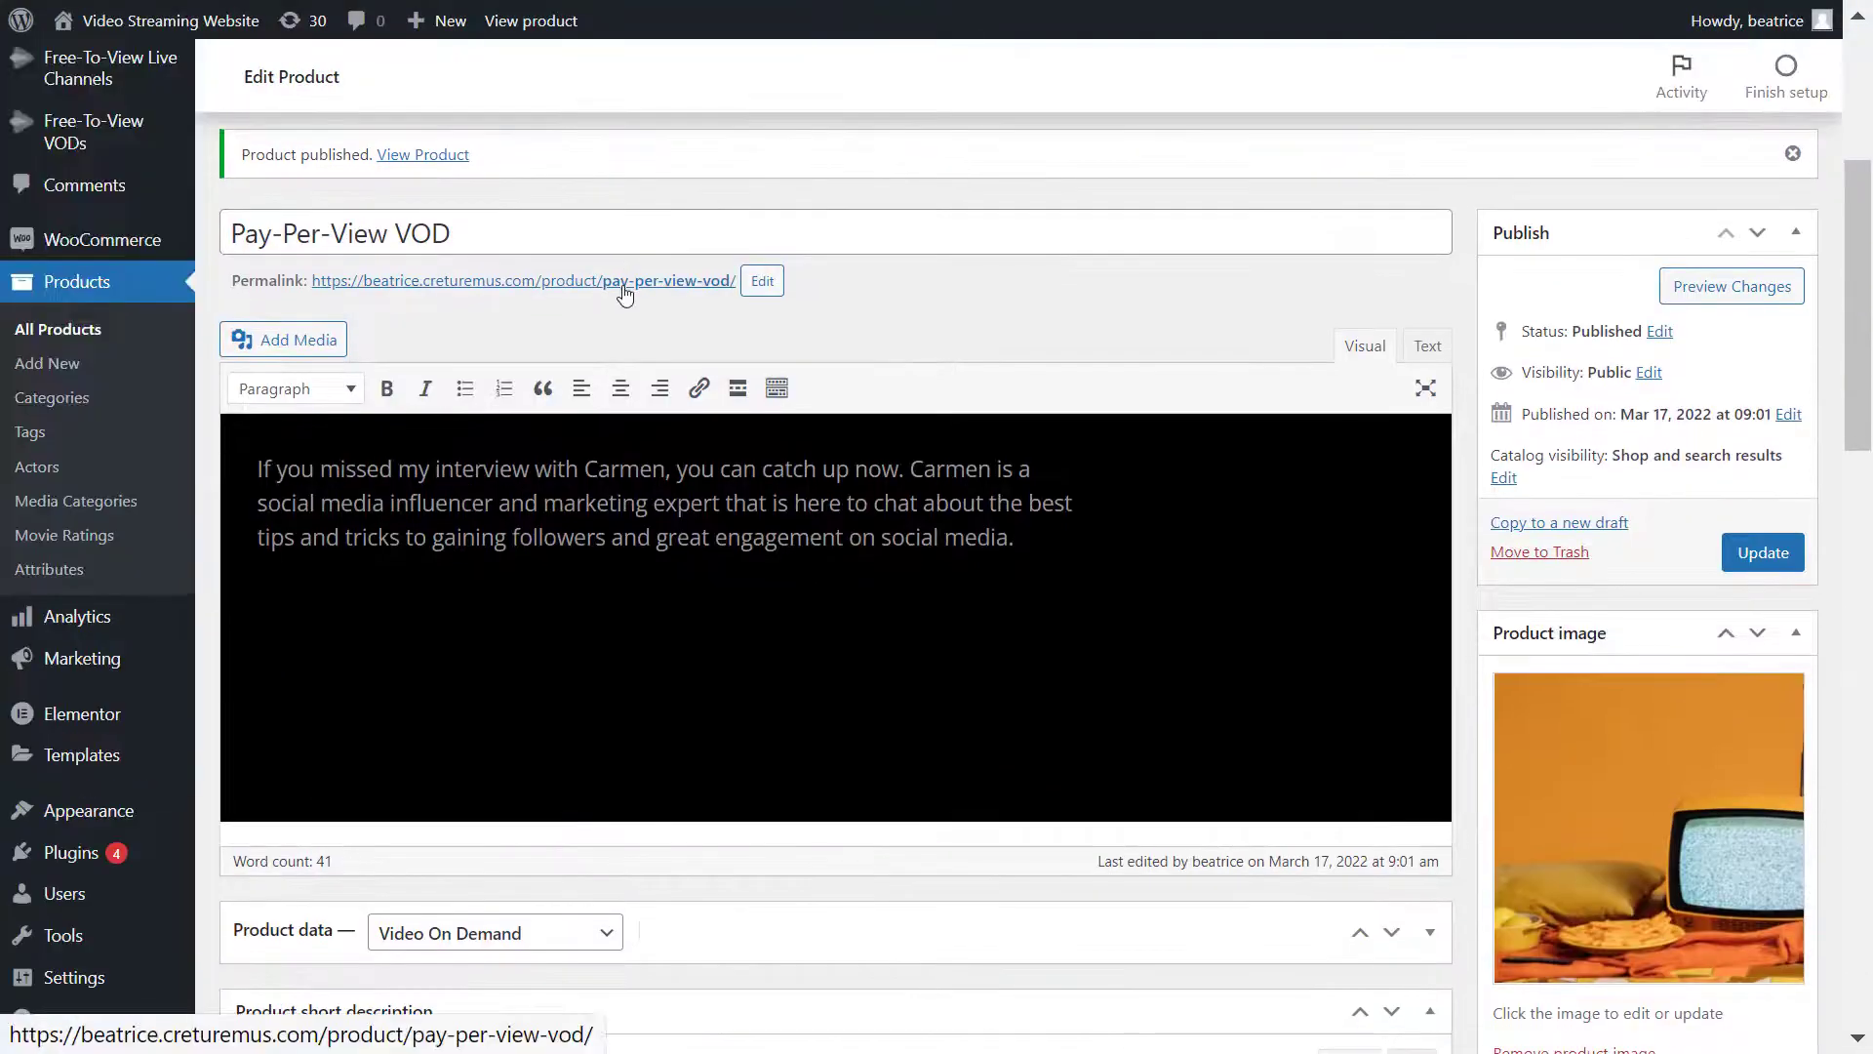
- Buy the $5 Pay-Per-View VOD through cart and checkout, then play its recorded interview
{"action": "left_click", "coordinate": [626, 283]}
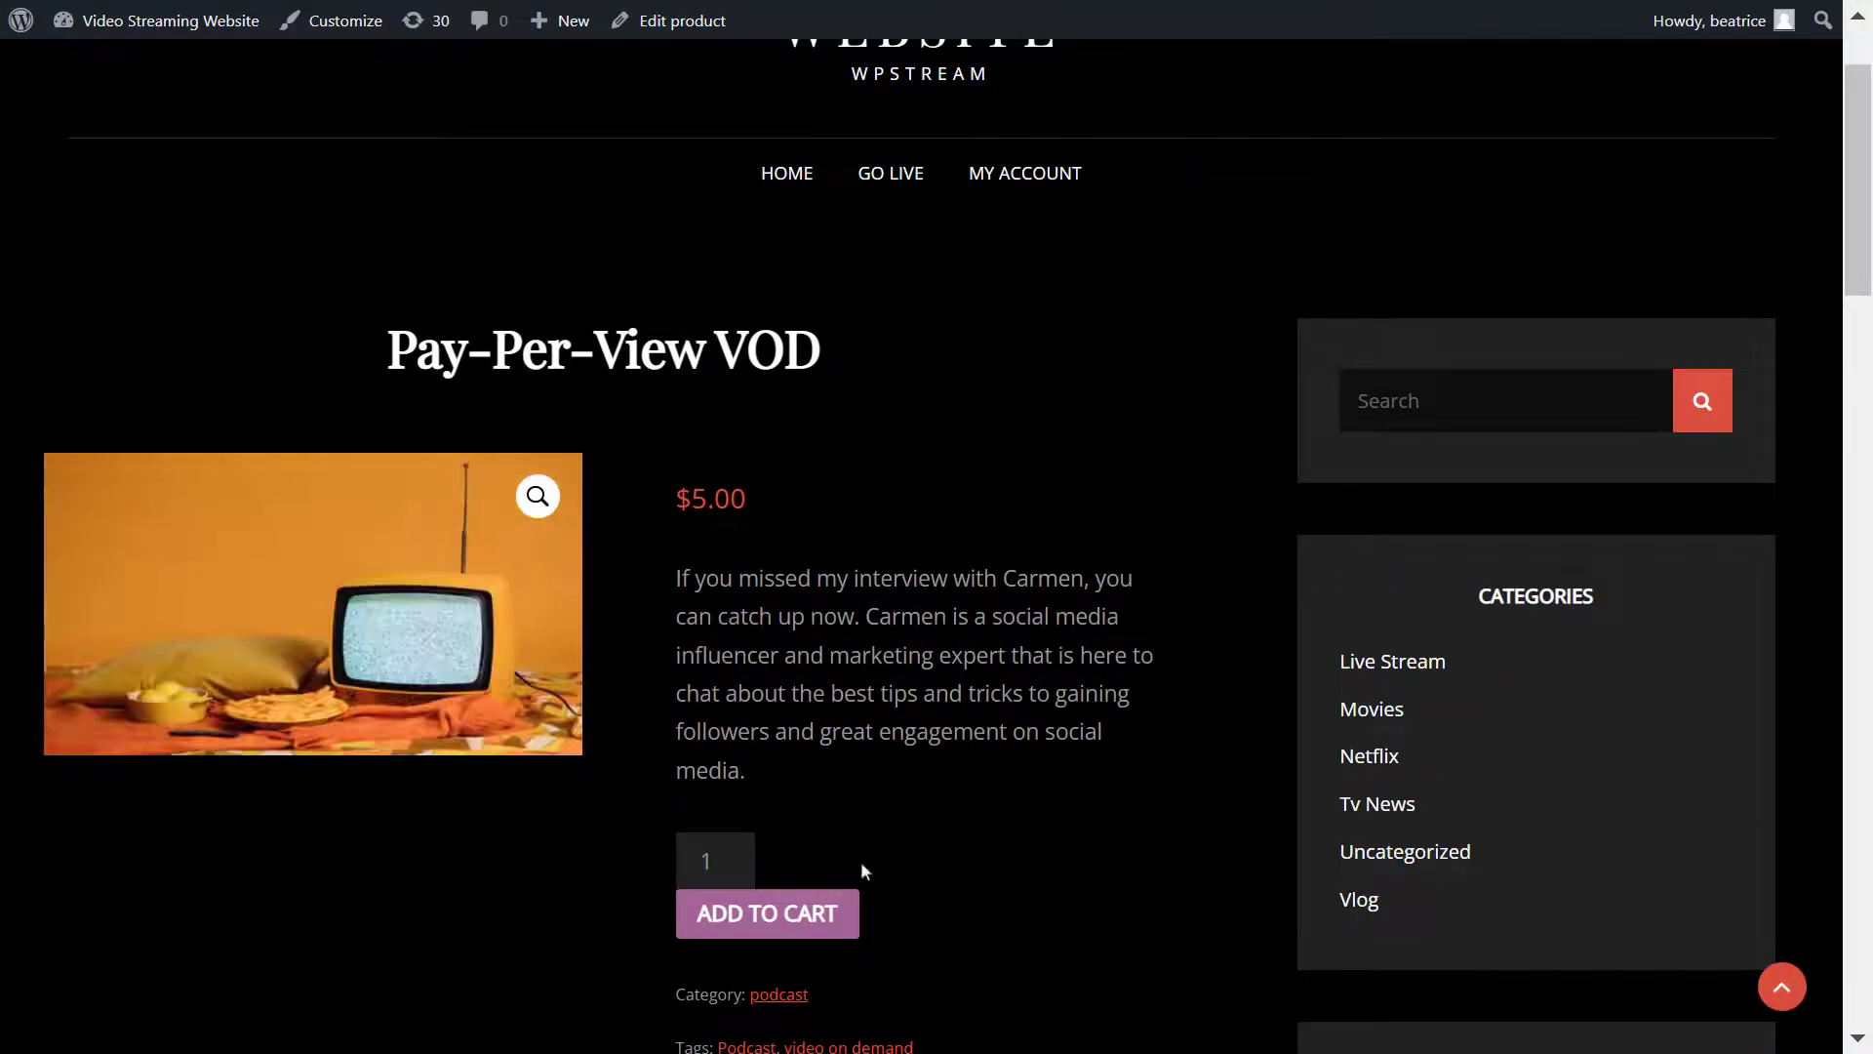
{"action": "left_click", "coordinate": [844, 912]}
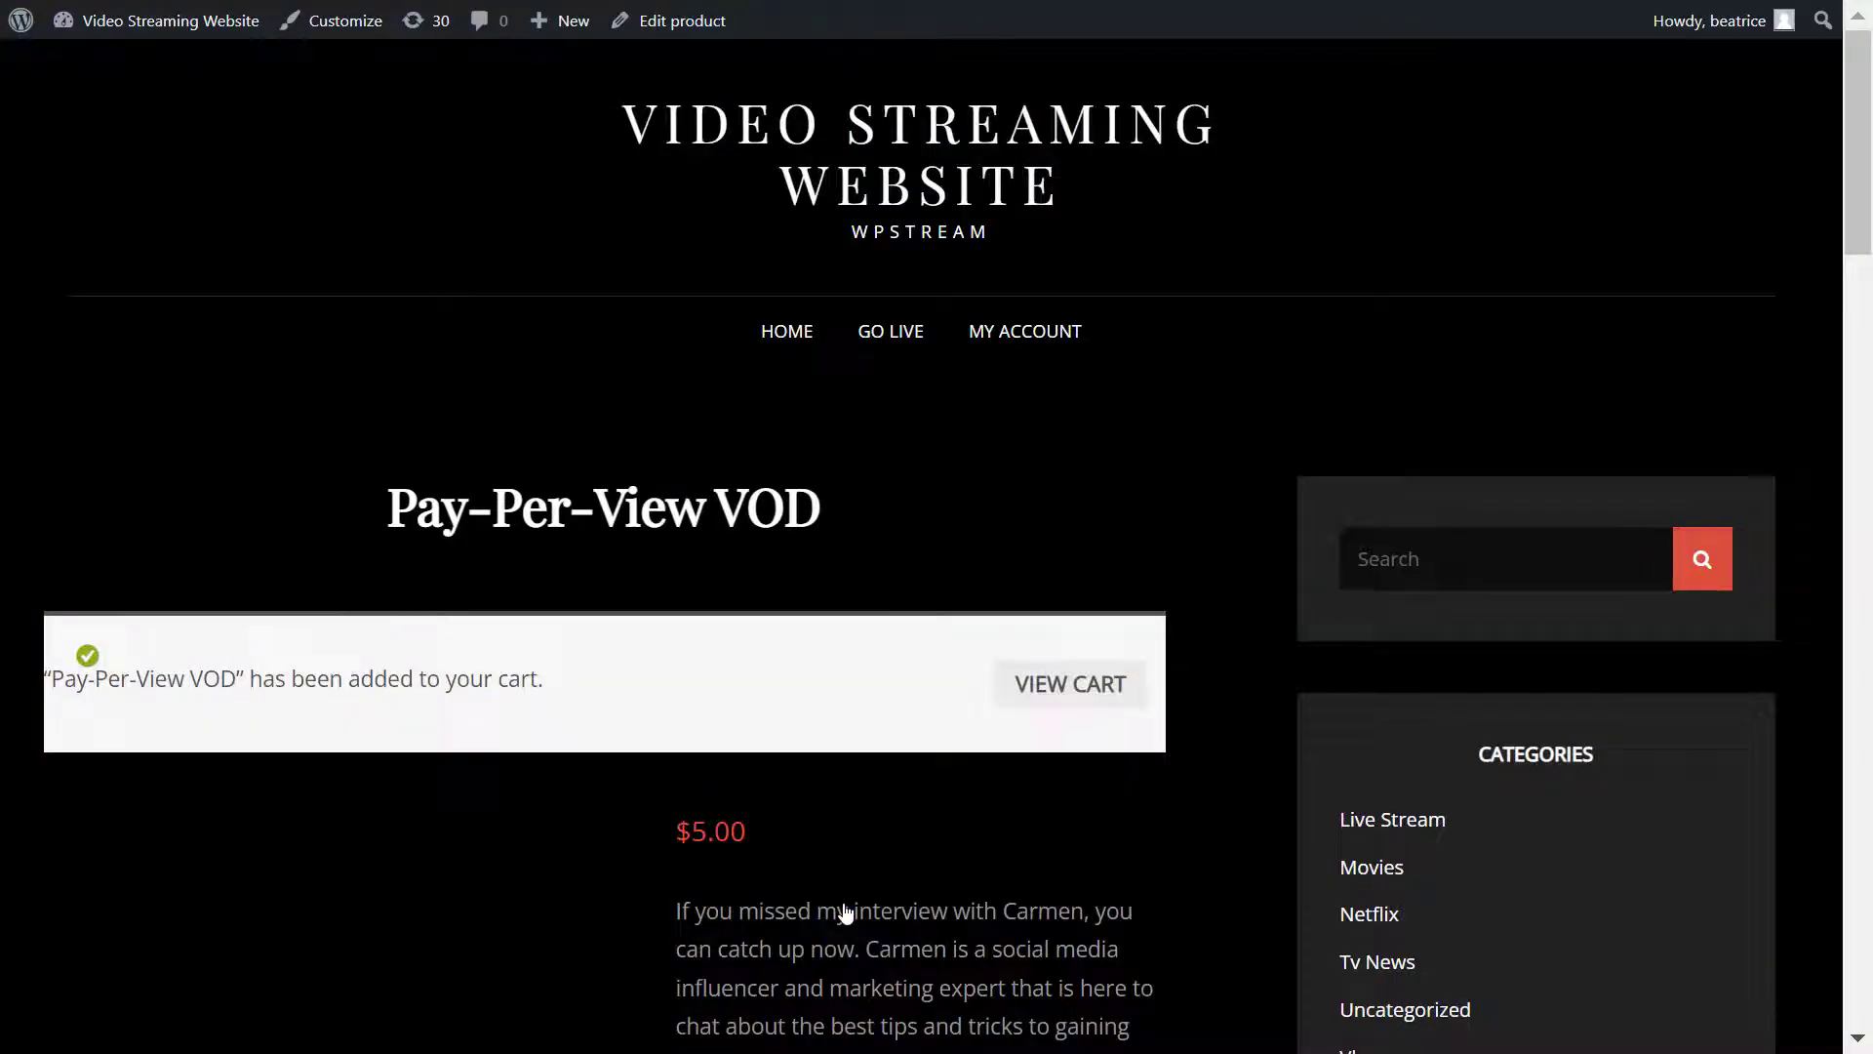
{"action": "left_click", "coordinate": [1093, 683]}
{"action": "scroll", "coordinate": [975, 612], "scroll_direction": "down", "scroll_amount": 6}
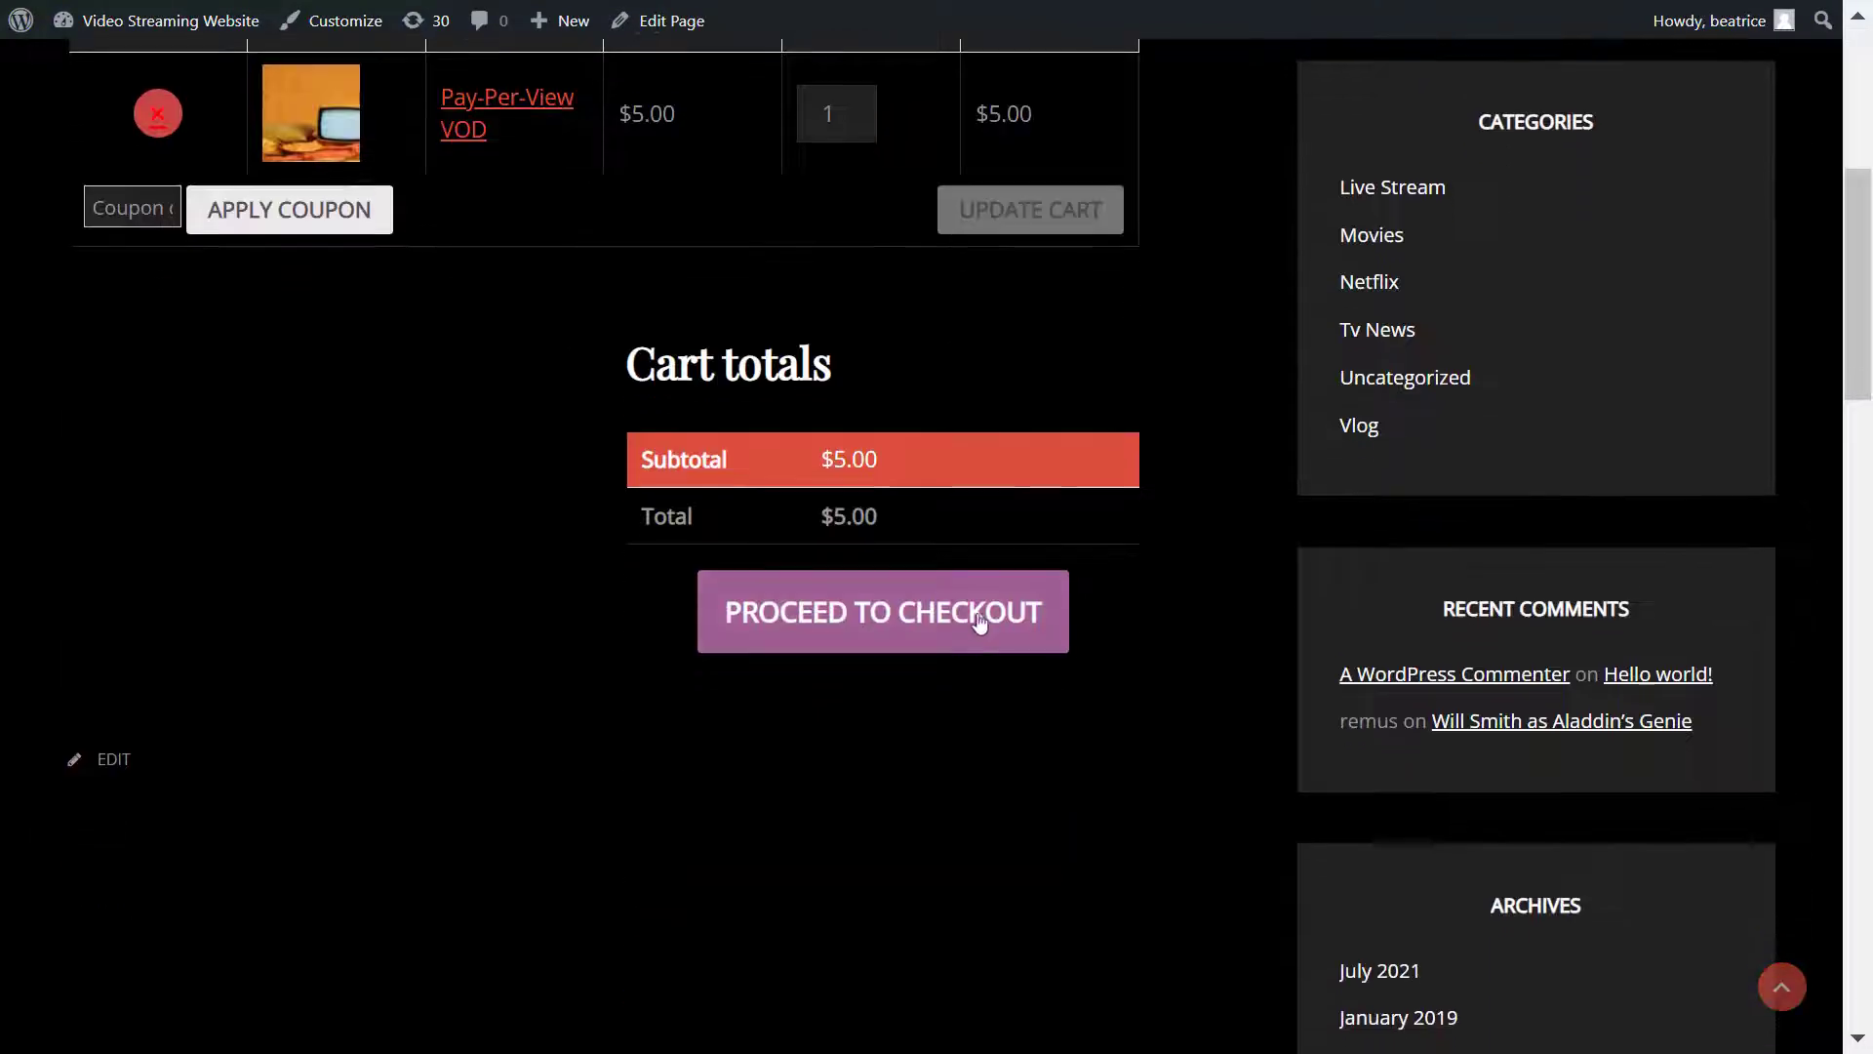
{"action": "left_click", "coordinate": [976, 611]}
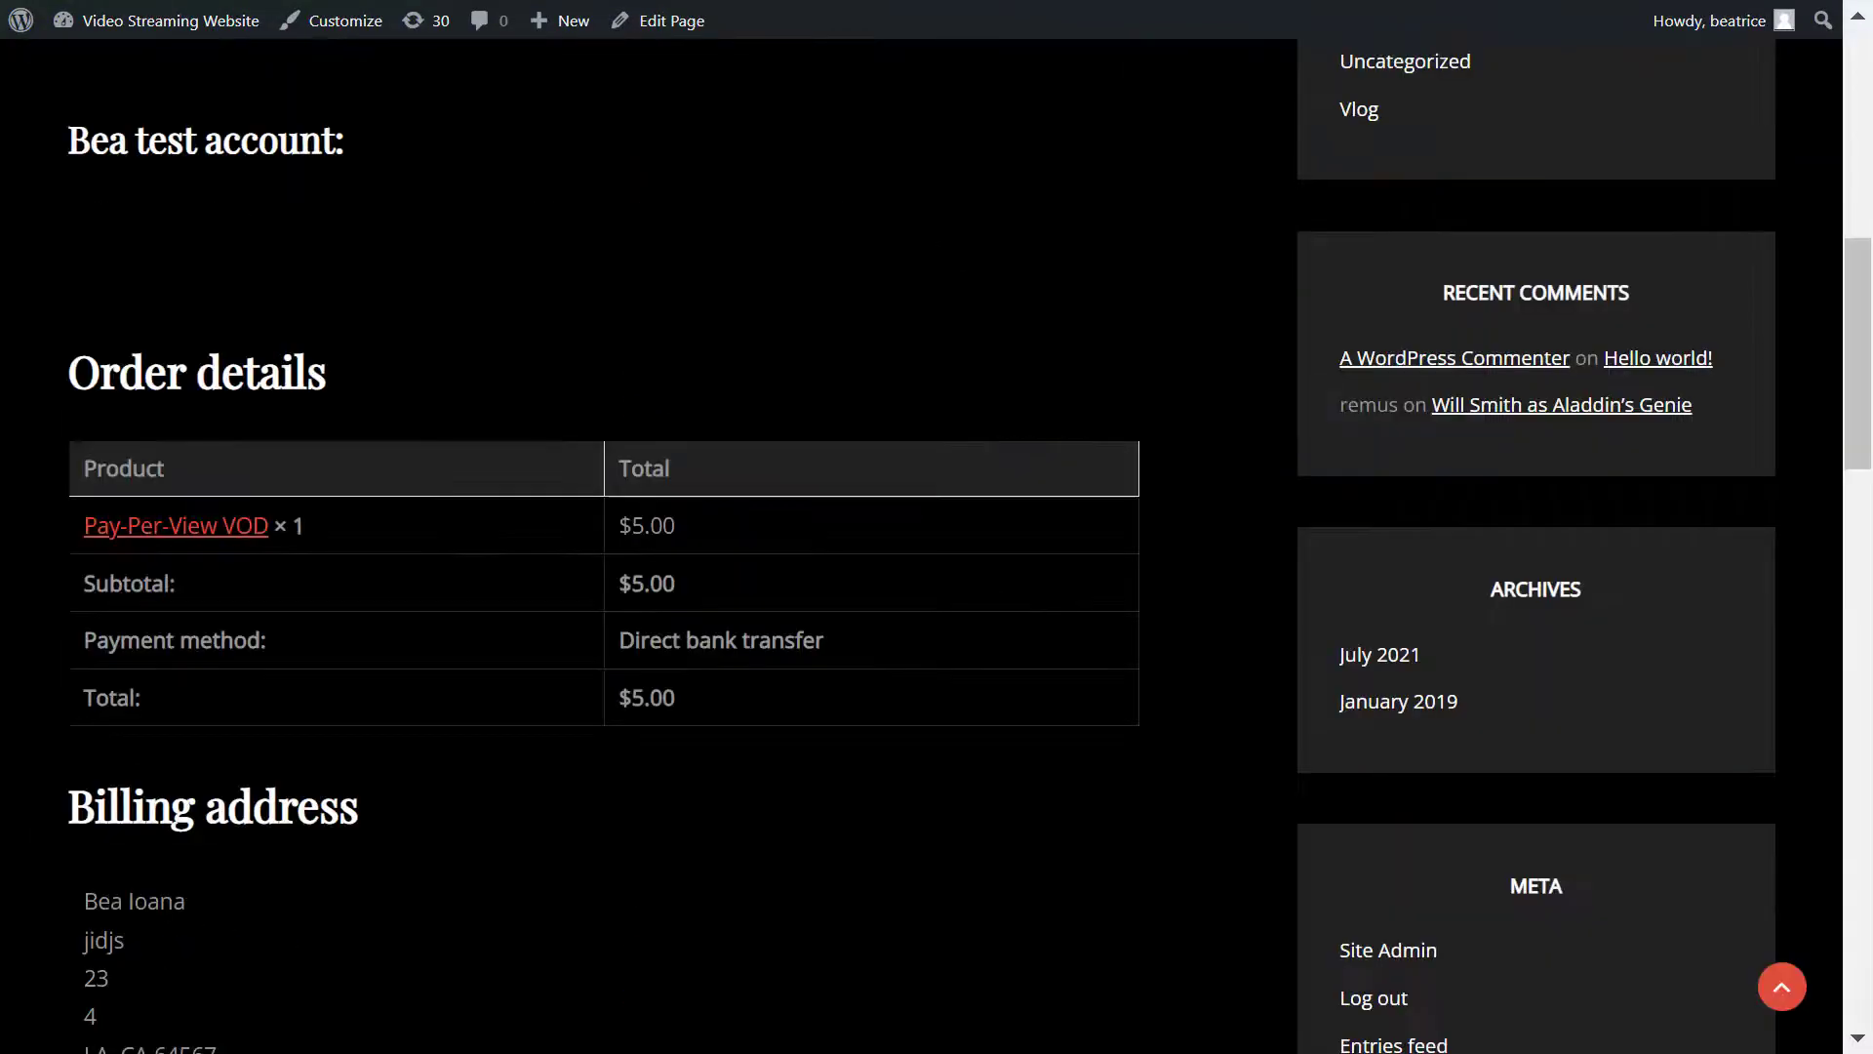
{"action": "left_click", "coordinate": [260, 527]}
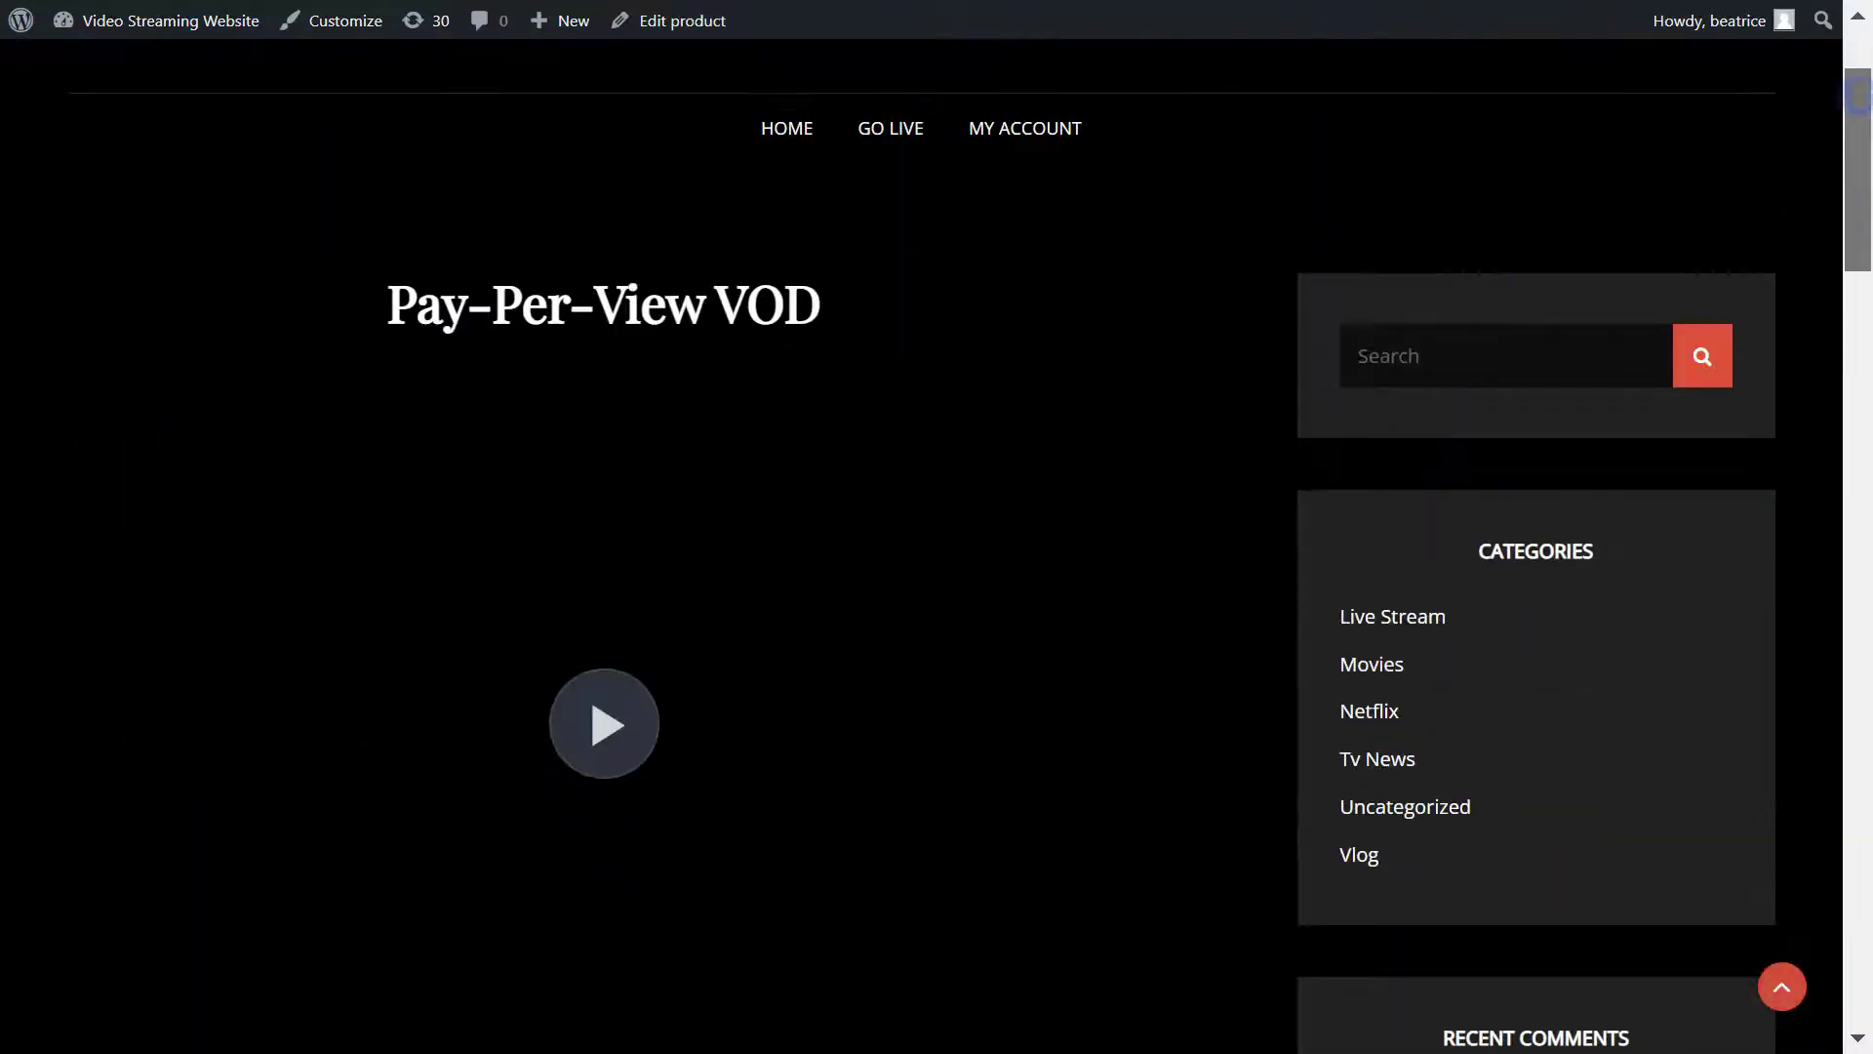
{"action": "left_click", "coordinate": [599, 749]}
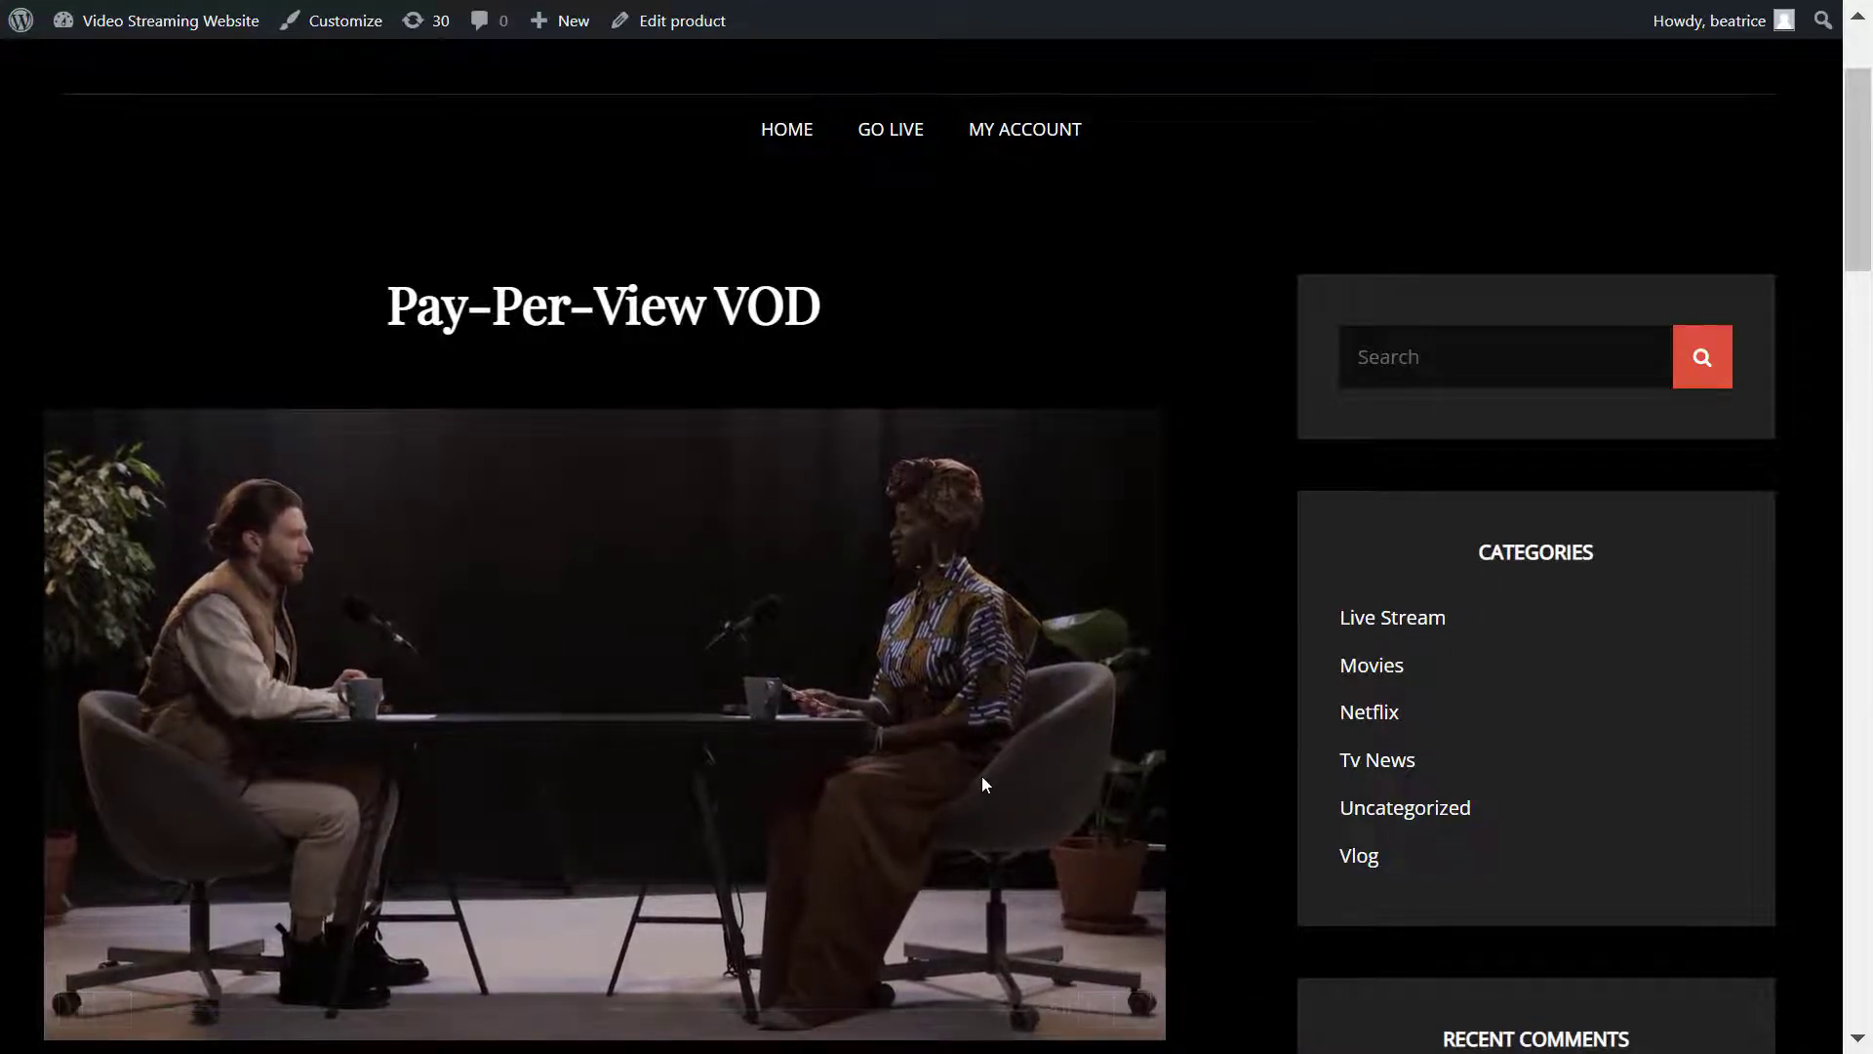
{"action": "left_click", "coordinate": [787, 130]}
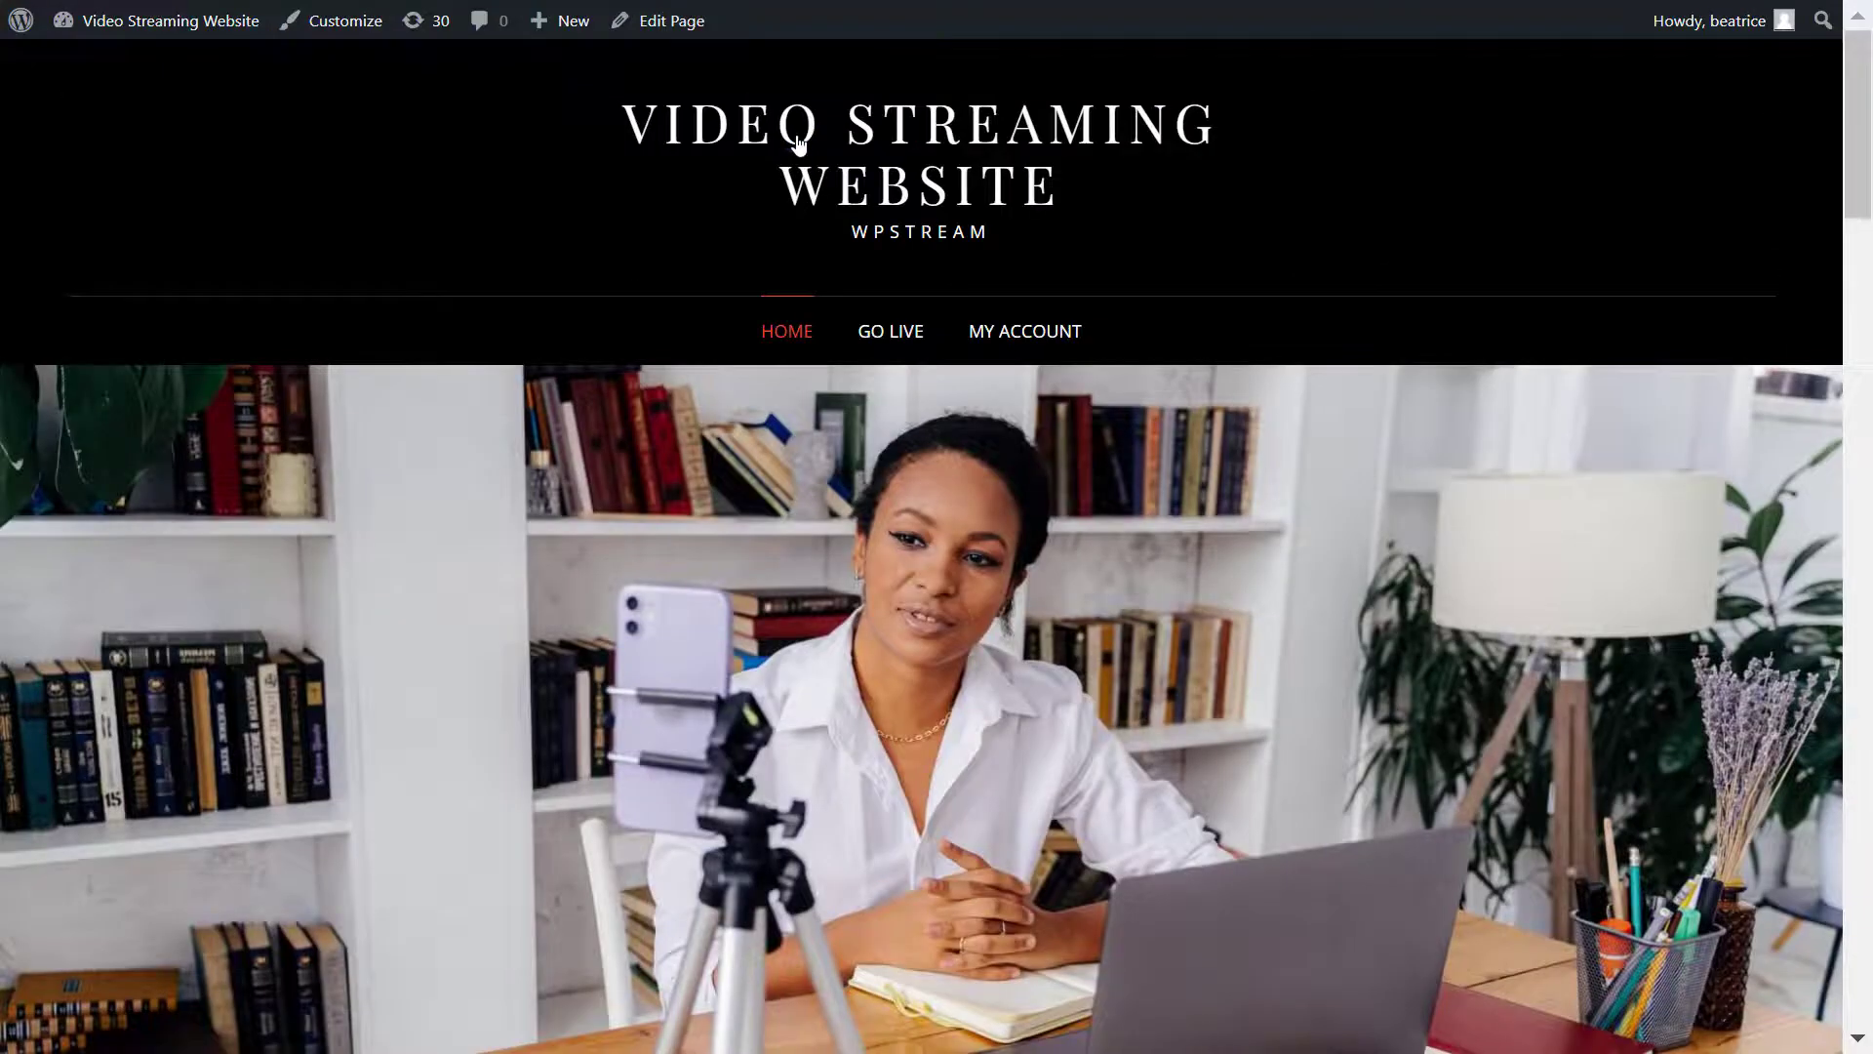